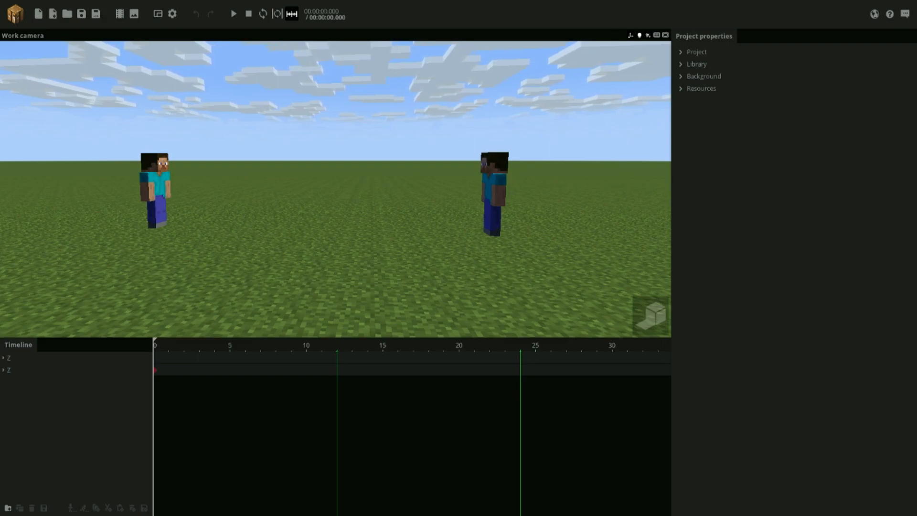
Expand the nested Z, X, Y and Rotate folders of both Steve characters in the timeline.
{"action": "left_click", "coordinate": [3, 370]}
{"action": "left_click", "coordinate": [3, 359]}
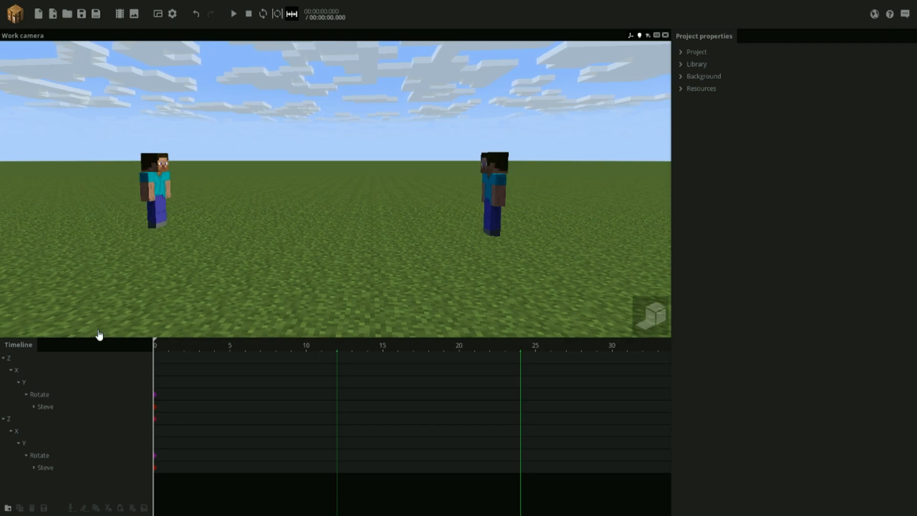
{"action": "right_click_drag", "start_coordinate": [430, 237], "coordinate": [432, 236]}
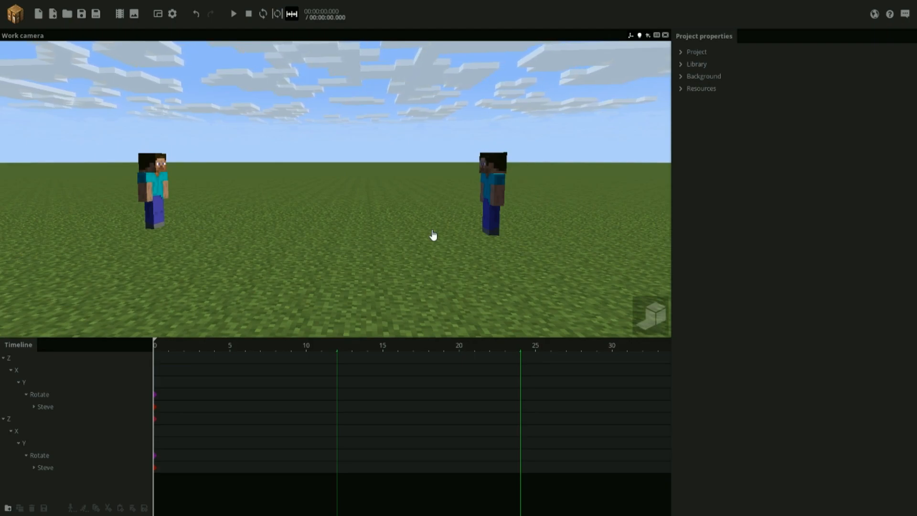
{"action": "right_click_drag", "start_coordinate": [426, 213], "coordinate": [427, 212]}
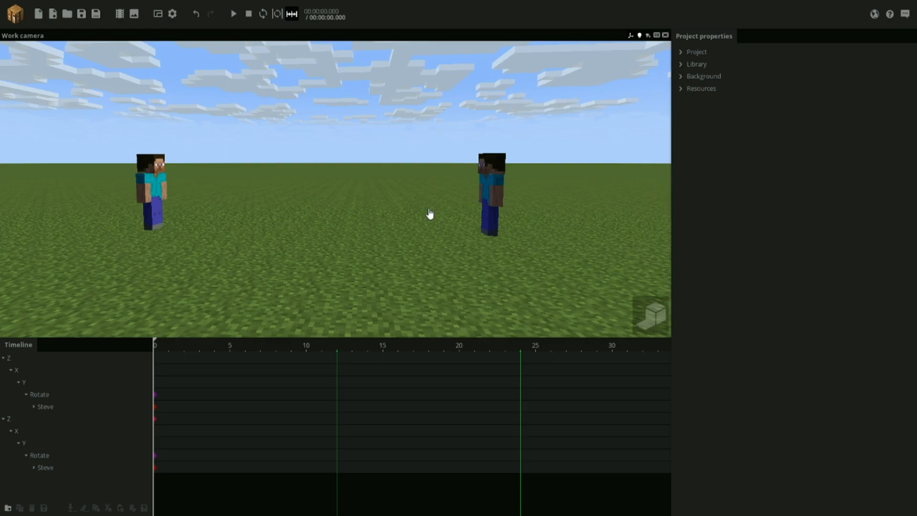
{"action": "left_click_drag", "start_coordinate": [457, 199], "coordinate": [451, 219]}
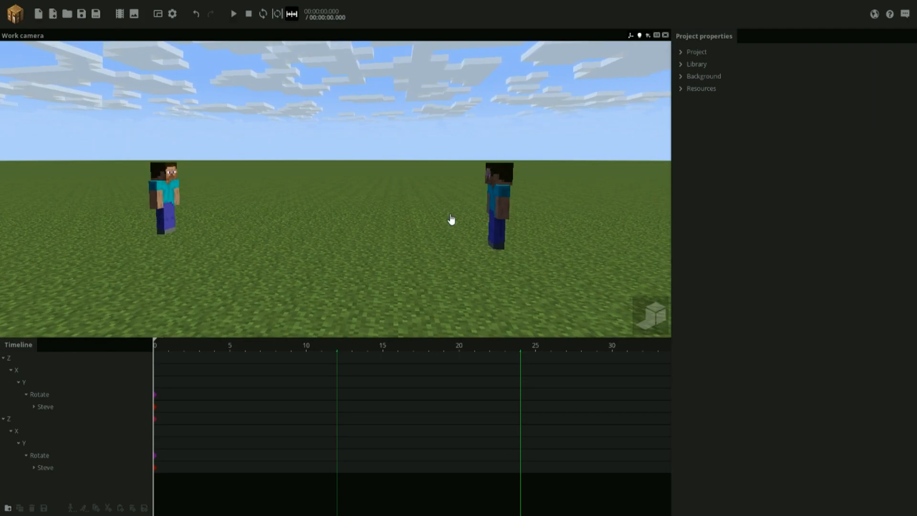
{"action": "left_click_drag", "start_coordinate": [478, 228], "coordinate": [448, 247]}
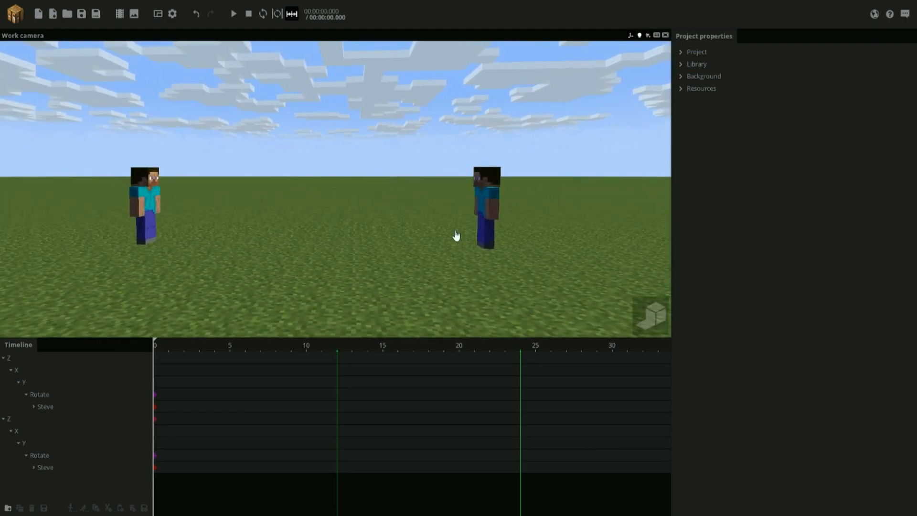
{"action": "right_click_drag", "start_coordinate": [427, 241], "coordinate": [426, 236]}
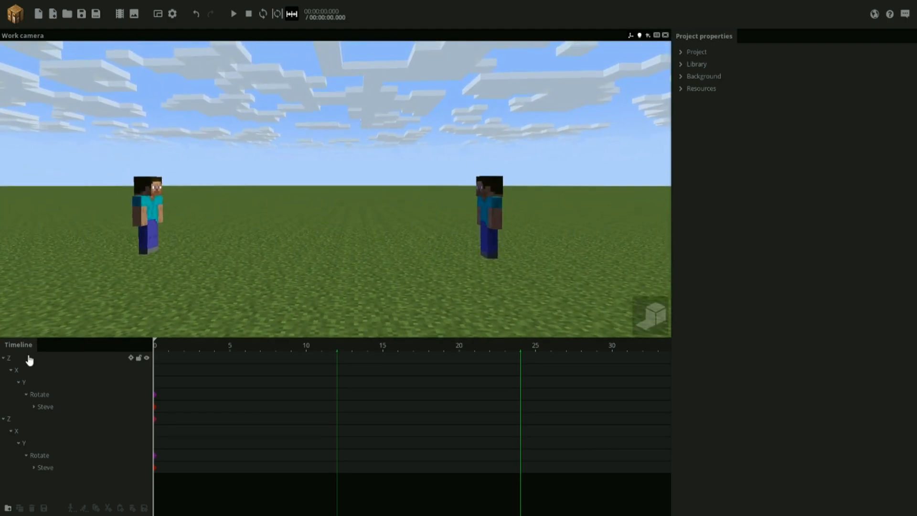
{"action": "left_click", "coordinate": [30, 360]}
{"action": "left_click", "coordinate": [360, 188]}
{"action": "left_click_drag", "start_coordinate": [317, 204], "coordinate": [308, 180]}
{"action": "key", "text": "w"}
{"action": "mouse_move", "coordinate": [308, 181]}
{"action": "right_mouse_down"}
{"action": "mouse_move", "coordinate": [313, 188]}
{"action": "mouse_move", "coordinate": [286, 188]}
{"action": "mouse_move", "coordinate": [311, 188]}
{"action": "mouse_move", "coordinate": [298, 185]}
{"action": "right_mouse_up"}
{"action": "right_click_drag", "start_coordinate": [351, 175], "coordinate": [370, 175]}
{"action": "left_click", "coordinate": [8, 18]}
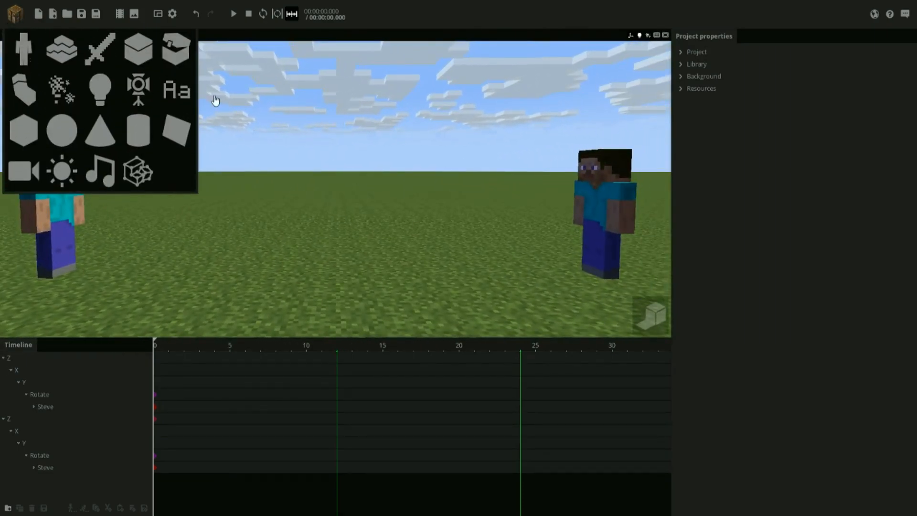
{"action": "left_click", "coordinate": [267, 108]}
Inspect the first character's hierarchy by selecting Steve and its parent folders Rotate, Y, X and Z in turn.
{"action": "right_click_drag", "start_coordinate": [322, 167], "coordinate": [293, 167]}
{"action": "left_click", "coordinate": [33, 408]}
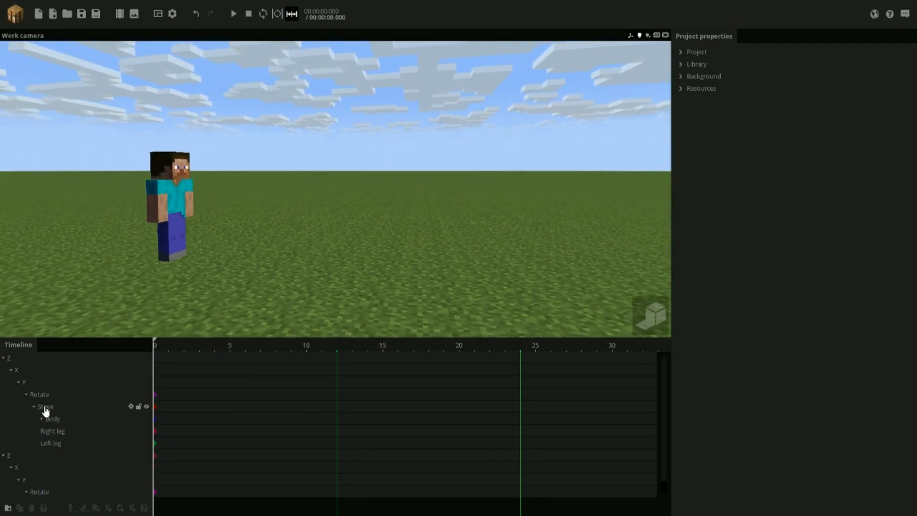
{"action": "left_click", "coordinate": [46, 408]}
{"action": "left_click", "coordinate": [42, 396]}
{"action": "left_click", "coordinate": [35, 385]}
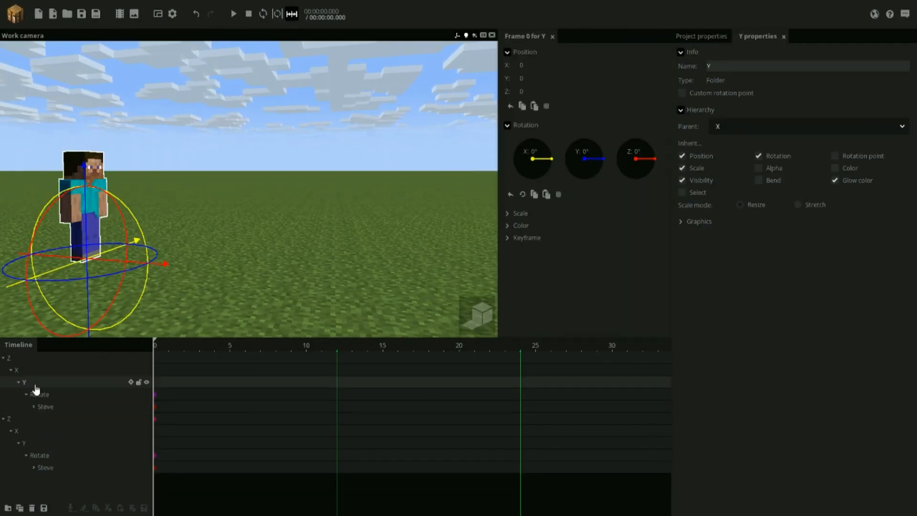
{"action": "left_click", "coordinate": [22, 371]}
{"action": "left_click", "coordinate": [22, 358]}
{"action": "left_click", "coordinate": [268, 246]}
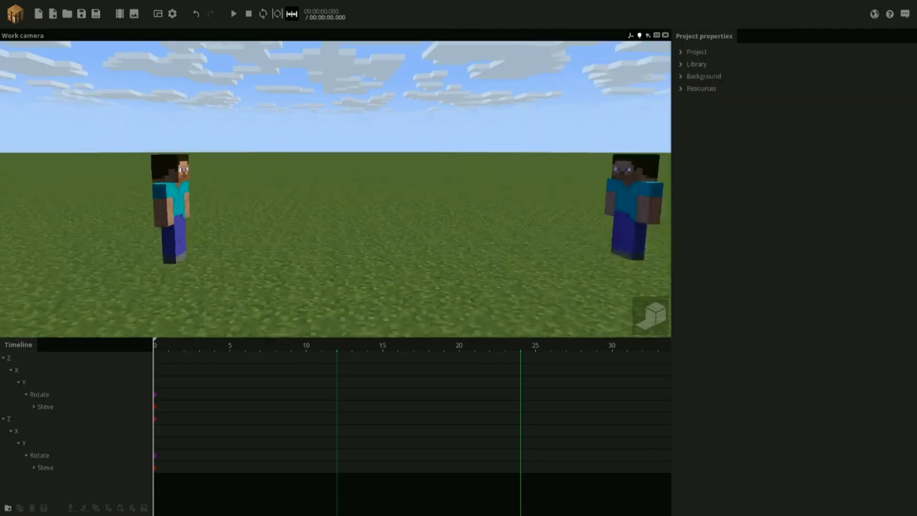
Save the project with its folder setup.
{"action": "left_click_drag", "start_coordinate": [274, 243], "coordinate": [289, 249]}
{"action": "left_click", "coordinate": [82, 16]}
{"action": "left_click_drag", "start_coordinate": [412, 180], "coordinate": [440, 194]}
{"action": "right_click_drag", "start_coordinate": [440, 194], "coordinate": [421, 187]}
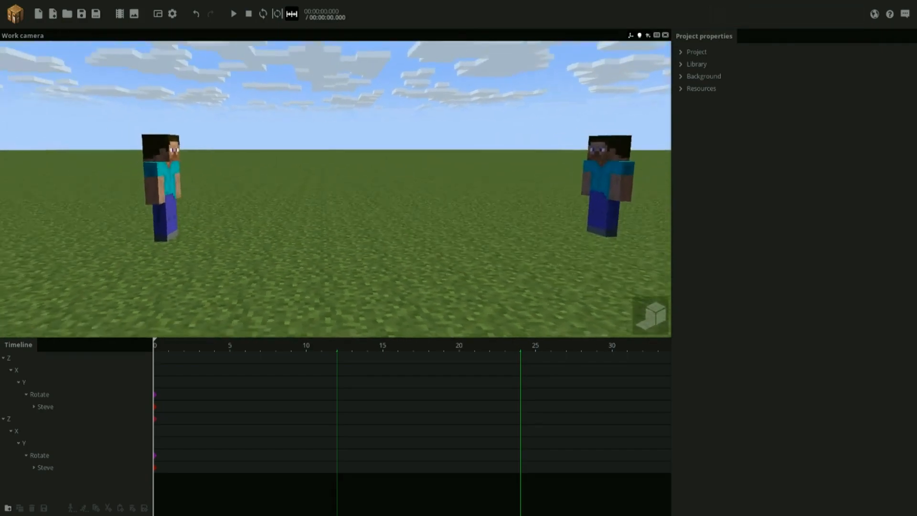
Move the first character's Z folder along the Z axis and reset its Z position to 0.
{"action": "left_click", "coordinate": [32, 373]}
{"action": "left_click", "coordinate": [25, 395]}
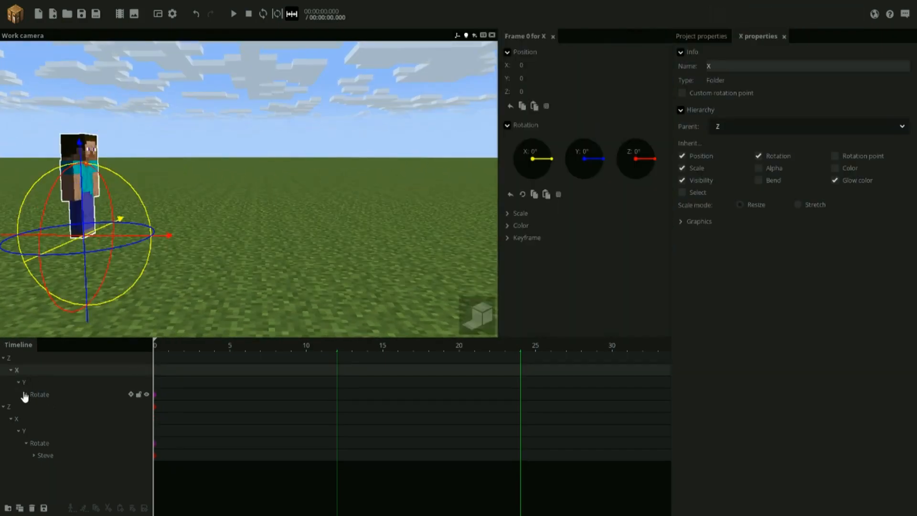
{"action": "left_click", "coordinate": [11, 358]}
{"action": "right_click_drag", "start_coordinate": [149, 323], "coordinate": [184, 314]}
{"action": "left_click_drag", "start_coordinate": [231, 235], "coordinate": [385, 237]}
{"action": "right_click_drag", "start_coordinate": [354, 204], "coordinate": [343, 242]}
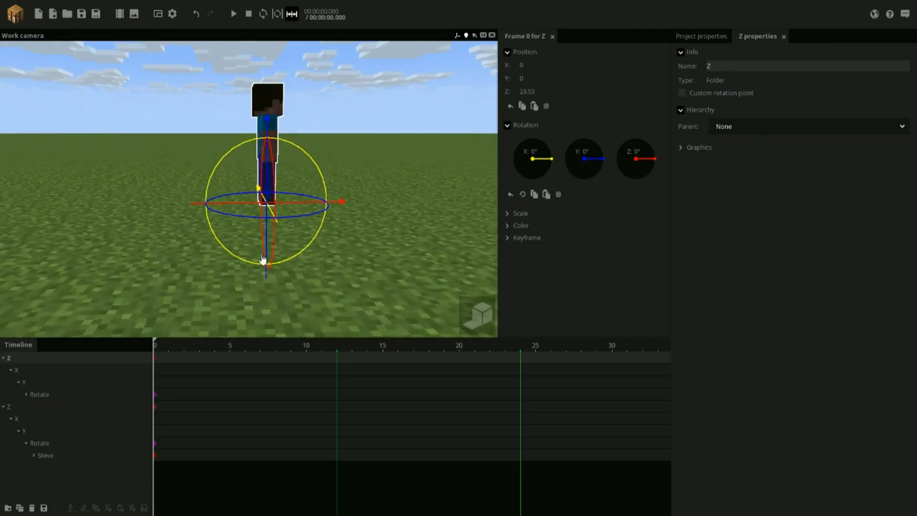
{"action": "left_click_drag", "start_coordinate": [217, 274], "coordinate": [224, 315]}
{"action": "scroll", "coordinate": [326, 212], "scroll_direction": "down", "scroll_amount": 1}
{"action": "left_click_drag", "start_coordinate": [297, 198], "coordinate": [509, 166]}
{"action": "right_click", "coordinate": [559, 91]}
Try moving the first character's X folder along the X axis, and reset its X position to 0.
{"action": "left_click", "coordinate": [46, 370]}
{"action": "left_click_drag", "start_coordinate": [140, 305], "coordinate": [341, 241]}
{"action": "left_click_drag", "start_coordinate": [246, 213], "coordinate": [484, 191]}
{"action": "right_click", "coordinate": [548, 64]}
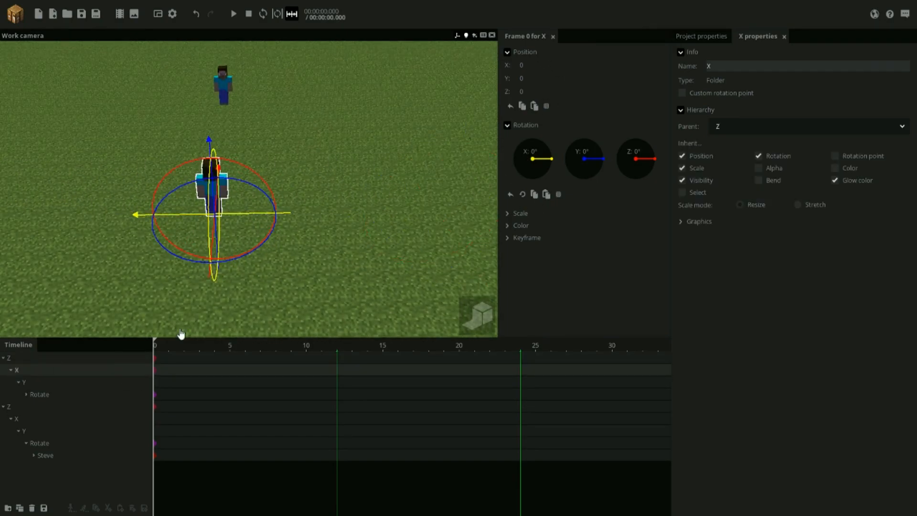
Try moving the first character's Y folder in the scene, and reset its X and Z positions to 0.
{"action": "left_click", "coordinate": [36, 385]}
{"action": "left_click_drag", "start_coordinate": [157, 310], "coordinate": [275, 262]}
{"action": "scroll", "coordinate": [275, 261], "scroll_direction": "up", "scroll_amount": 3}
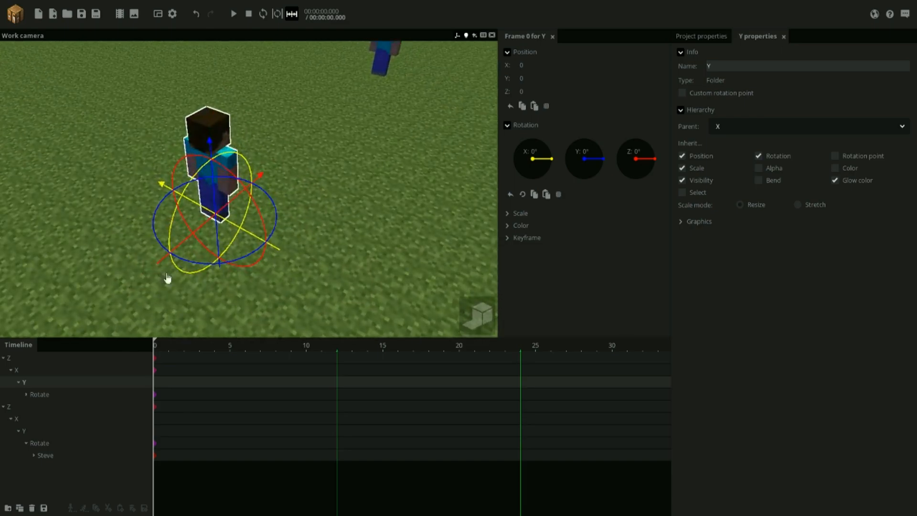
{"action": "mouse_move", "coordinate": [276, 162]}
{"action": "left_mouse_down"}
{"action": "mouse_move", "coordinate": [237, 107]}
{"action": "mouse_move", "coordinate": [283, 162]}
{"action": "left_mouse_up"}
{"action": "scroll", "coordinate": [277, 166], "scroll_direction": "up", "scroll_amount": 3}
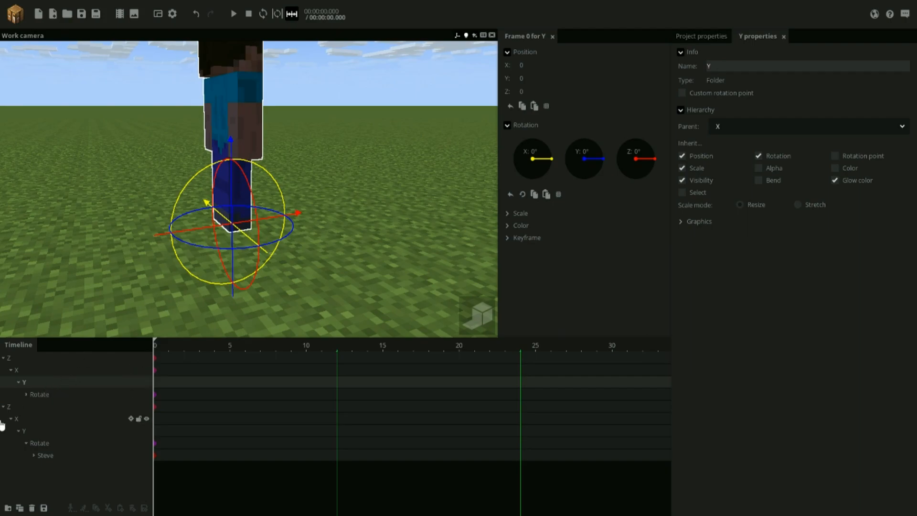
{"action": "left_click_drag", "start_coordinate": [233, 194], "coordinate": [315, 105]}
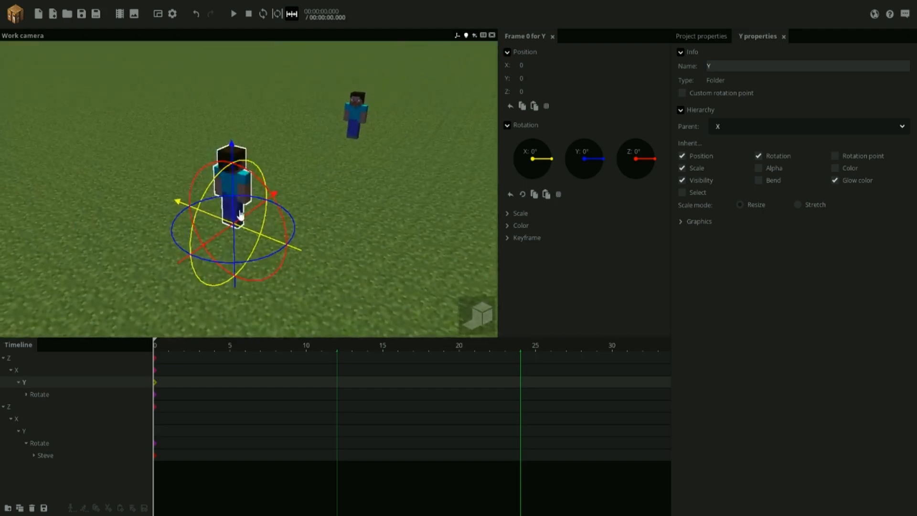
{"action": "left_click_drag", "start_coordinate": [241, 215], "coordinate": [306, 226]}
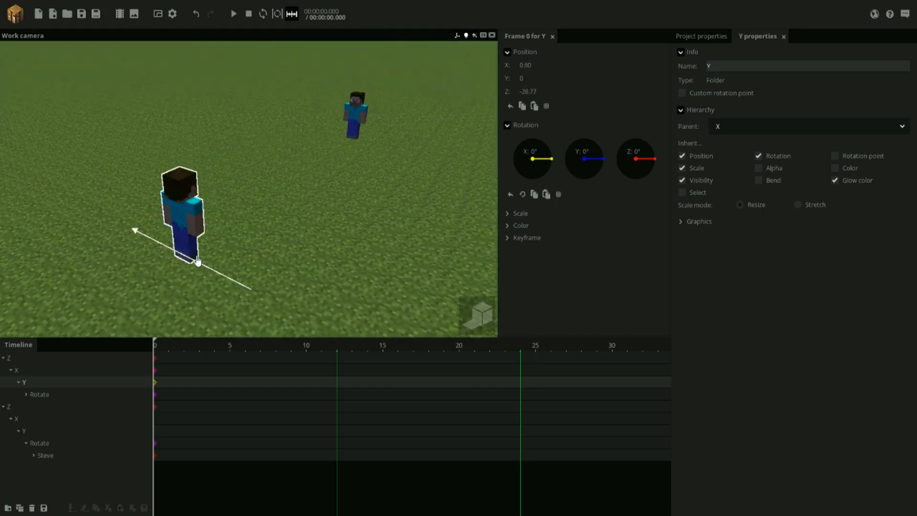
{"action": "left_click_drag", "start_coordinate": [202, 264], "coordinate": [305, 282]}
{"action": "right_click", "coordinate": [549, 92]}
{"action": "right_click", "coordinate": [536, 65]}
Deselect the character's folder and save the project.
{"action": "left_click", "coordinate": [414, 180]}
{"action": "left_click_drag", "start_coordinate": [414, 180], "coordinate": [295, 91]}
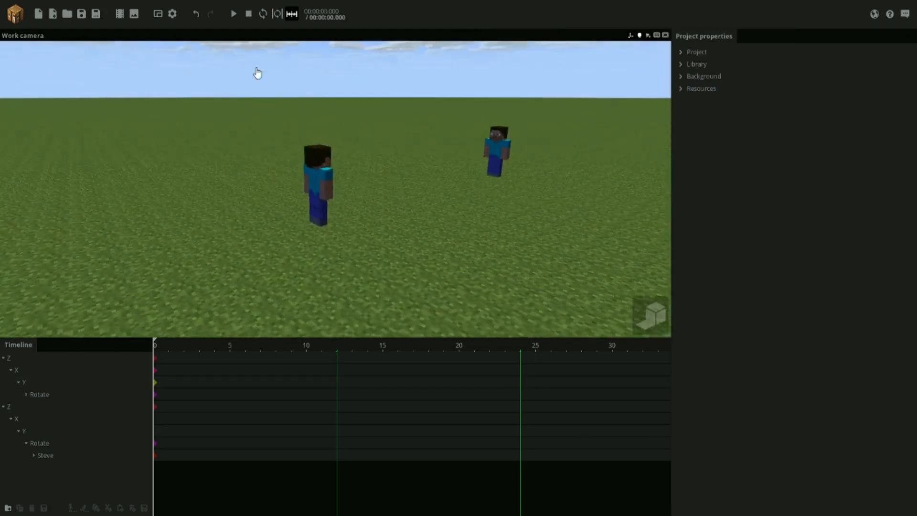
{"action": "left_click", "coordinate": [82, 15]}
{"action": "left_click_drag", "start_coordinate": [430, 203], "coordinate": [506, 162]}
{"action": "scroll", "coordinate": [451, 212], "scroll_direction": "up", "scroll_amount": 4}
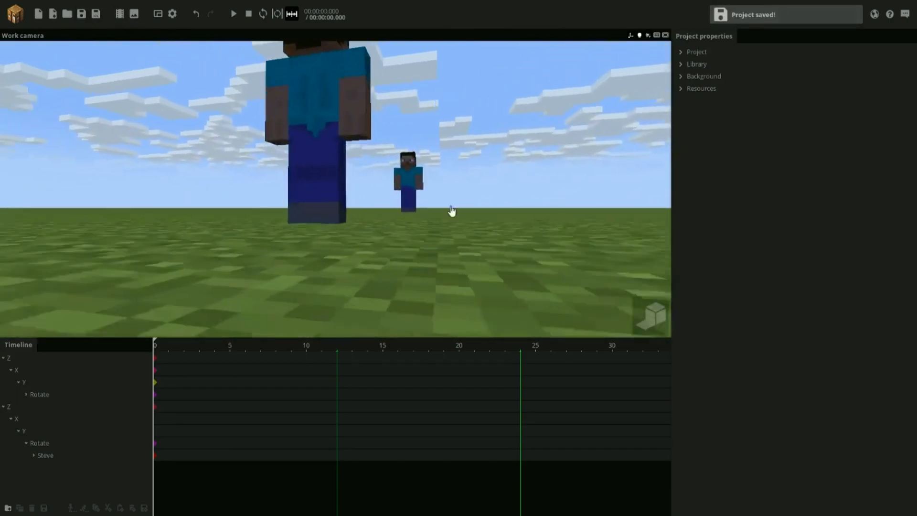
{"action": "left_click_drag", "start_coordinate": [489, 227], "coordinate": [410, 218]}
{"action": "scroll", "coordinate": [468, 221], "scroll_direction": "down", "scroll_amount": 2}
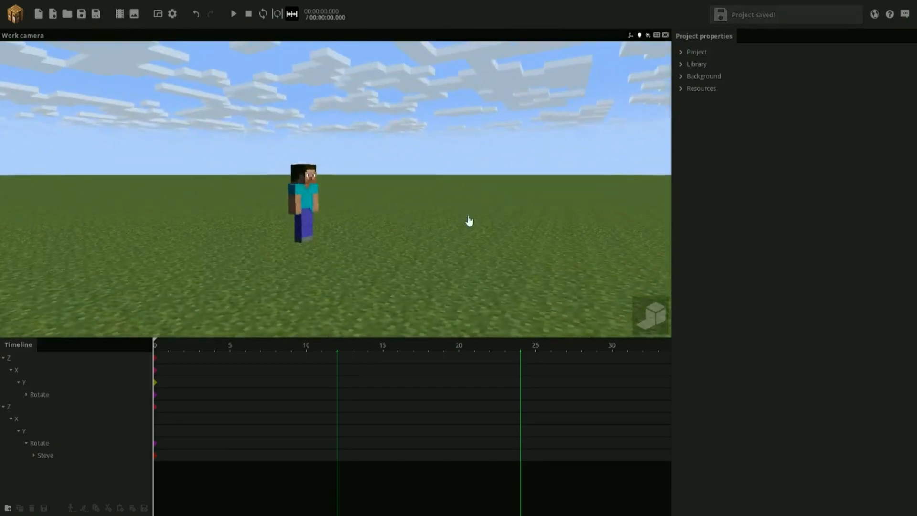
{"action": "left_click_drag", "start_coordinate": [273, 343], "coordinate": [335, 364]}
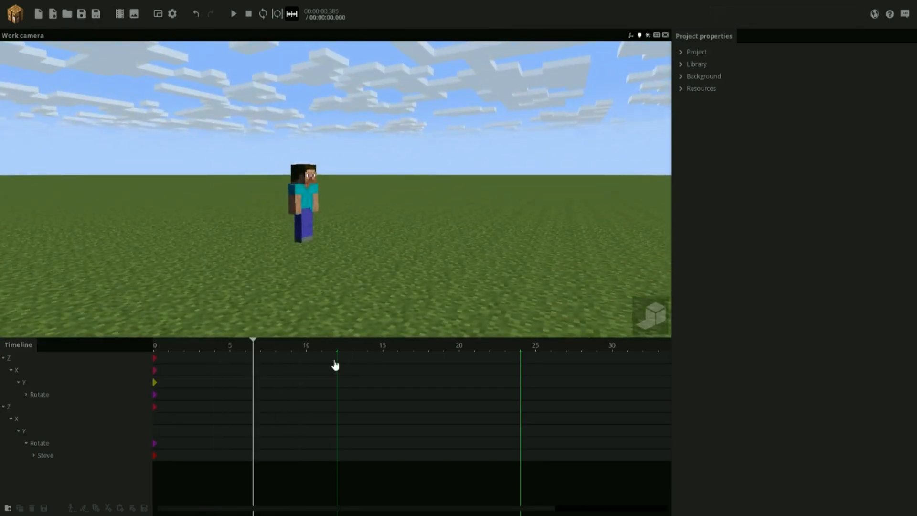
{"action": "key", "text": "space"}
{"action": "left_click_drag", "start_coordinate": [352, 263], "coordinate": [275, 262]}
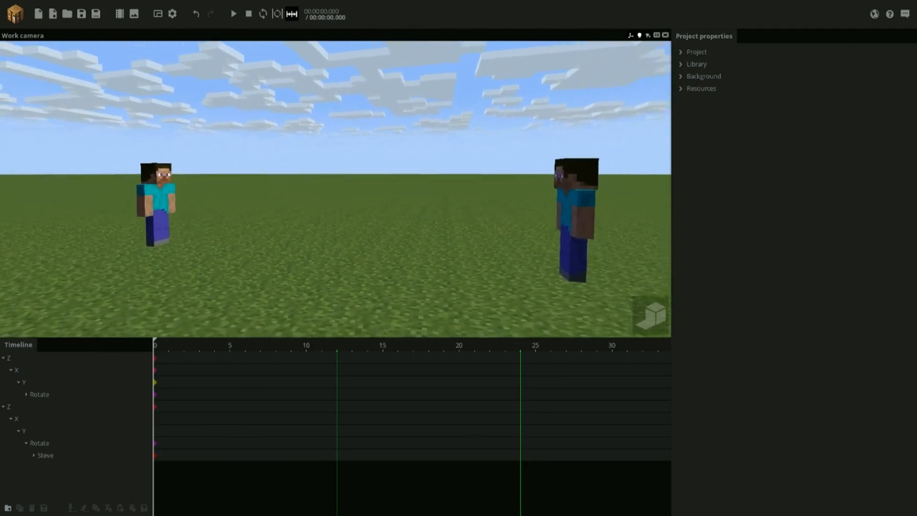
{"action": "scroll", "coordinate": [353, 264], "scroll_direction": "down", "scroll_amount": 3}
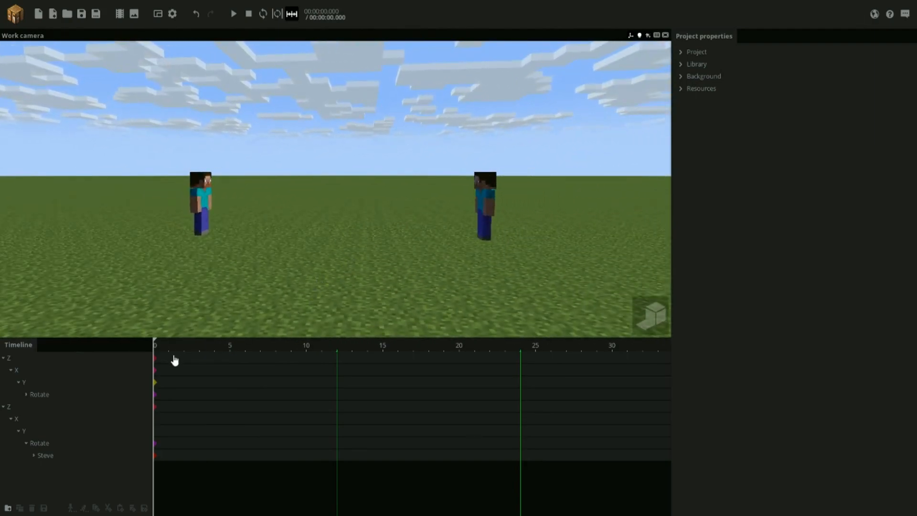
{"action": "left_click", "coordinate": [154, 357]}
{"action": "left_click_drag", "start_coordinate": [276, 284], "coordinate": [299, 274]}
{"action": "scroll", "coordinate": [300, 274], "scroll_direction": "up", "scroll_amount": 2}
{"action": "scroll", "coordinate": [300, 273], "scroll_direction": "down", "scroll_amount": 2}
{"action": "left_click", "coordinate": [294, 237]}
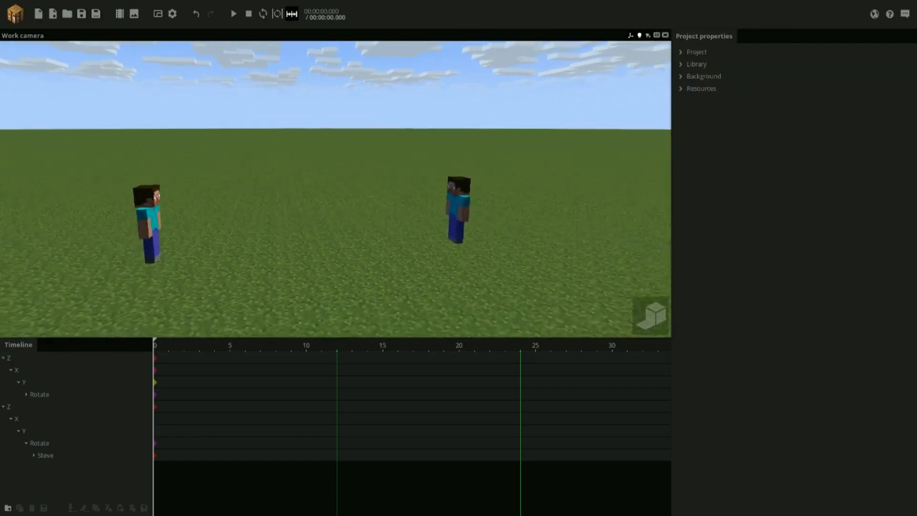
Pose the first Steve's arms at frame 0, raising and bending both into a fighting stance.
{"action": "left_click", "coordinate": [172, 360]}
{"action": "mouse_move", "coordinate": [269, 259]}
{"action": "right_mouse_down"}
{"action": "mouse_move", "coordinate": [249, 251]}
{"action": "mouse_move", "coordinate": [270, 260]}
{"action": "right_mouse_up"}
{"action": "key", "text": "w"}
{"action": "left_click_drag", "start_coordinate": [168, 343], "coordinate": [133, 344]}
{"action": "right_click_drag", "start_coordinate": [205, 267], "coordinate": [193, 248]}
{"action": "right_click_drag", "start_coordinate": [310, 217], "coordinate": [283, 225]}
{"action": "key", "text": "d"}
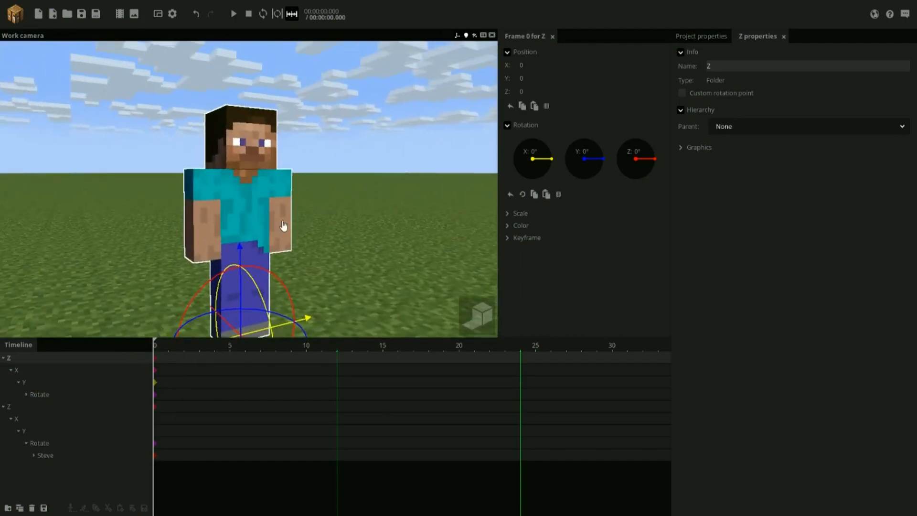
{"action": "left_click", "coordinate": [209, 194]}
{"action": "left_click_drag", "start_coordinate": [207, 168], "coordinate": [314, 188]}
{"action": "right_click_drag", "start_coordinate": [313, 188], "coordinate": [287, 191]}
{"action": "key", "text": "w"}
{"action": "left_click", "coordinate": [280, 210]}
{"action": "left_click_drag", "start_coordinate": [279, 229], "coordinate": [283, 240]}
{"action": "right_click_drag", "start_coordinate": [283, 241], "coordinate": [248, 210]}
{"action": "left_click", "coordinate": [183, 162]}
{"action": "left_click", "coordinate": [306, 157]}
{"action": "left_click_drag", "start_coordinate": [299, 158], "coordinate": [357, 131]}
{"action": "left_click", "coordinate": [255, 91]}
Rotate and bend the first Steve's legs into a wide, crouched fighting stance.
{"action": "left_click", "coordinate": [238, 267]}
{"action": "right_click_drag", "start_coordinate": [279, 223], "coordinate": [258, 211]}
{"action": "left_click_drag", "start_coordinate": [267, 225], "coordinate": [295, 276]}
{"action": "left_click", "coordinate": [281, 272]}
{"action": "mouse_move", "coordinate": [291, 205]}
{"action": "left_mouse_down"}
{"action": "mouse_move", "coordinate": [299, 227]}
{"action": "mouse_move", "coordinate": [296, 210]}
{"action": "left_mouse_up"}
{"action": "mouse_move", "coordinate": [306, 191]}
{"action": "left_mouse_down"}
{"action": "mouse_move", "coordinate": [318, 183]}
{"action": "mouse_move", "coordinate": [321, 191]}
{"action": "left_mouse_up"}
{"action": "right_click_drag", "start_coordinate": [321, 191], "coordinate": [287, 200]}
{"action": "left_click", "coordinate": [230, 260]}
{"action": "left_click_drag", "start_coordinate": [287, 219], "coordinate": [313, 208]}
{"action": "right_click_drag", "start_coordinate": [313, 208], "coordinate": [287, 201]}
{"action": "left_click", "coordinate": [24, 382]}
Rotate the first Steve's body about -12.5° on Y, bend it about 16.5° X, -27° Y and -6.6° Z, and refine the upper-body pose.
{"action": "left_click", "coordinate": [217, 148]}
{"action": "left_click_drag", "start_coordinate": [248, 210], "coordinate": [303, 159]}
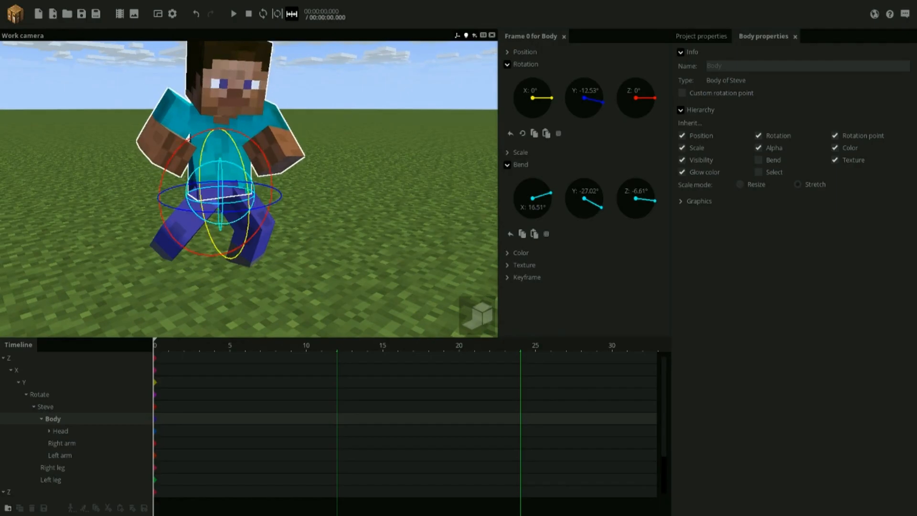
{"action": "left_click", "coordinate": [291, 148]}
{"action": "left_click_drag", "start_coordinate": [249, 114], "coordinate": [221, 91]}
{"action": "left_click", "coordinate": [221, 86]}
{"action": "left_click", "coordinate": [415, 143]}
Turn the second Steve about 25° around Y and angle its right leg outward.
{"action": "left_click", "coordinate": [57, 444]}
{"action": "right_click_drag", "start_coordinate": [416, 168], "coordinate": [254, 210]}
{"action": "left_click", "coordinate": [78, 455]}
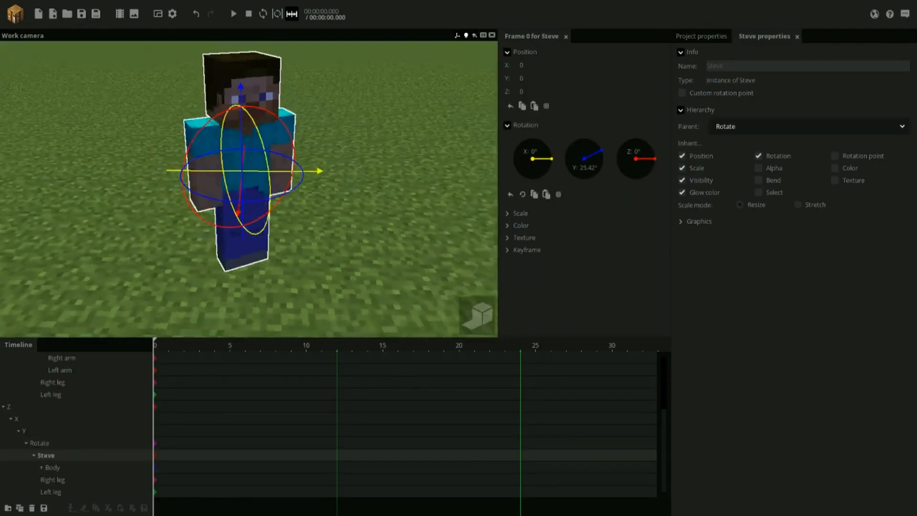
{"action": "left_click", "coordinate": [225, 249]}
{"action": "left_click_drag", "start_coordinate": [275, 214], "coordinate": [268, 196]}
{"action": "right_click_drag", "start_coordinate": [267, 196], "coordinate": [248, 191]}
{"action": "left_click_drag", "start_coordinate": [251, 213], "coordinate": [257, 220]}
{"action": "right_click_drag", "start_coordinate": [257, 219], "coordinate": [248, 201]}
Rotate the second Steve's left leg about -8° X, 17° Y and 5° Z with a slight knee bend, and adjust the right leg.
{"action": "left_click", "coordinate": [266, 258]}
{"action": "left_click_drag", "start_coordinate": [291, 230], "coordinate": [286, 238]}
{"action": "right_click_drag", "start_coordinate": [287, 239], "coordinate": [282, 143]}
{"action": "left_click_drag", "start_coordinate": [285, 127], "coordinate": [289, 135]}
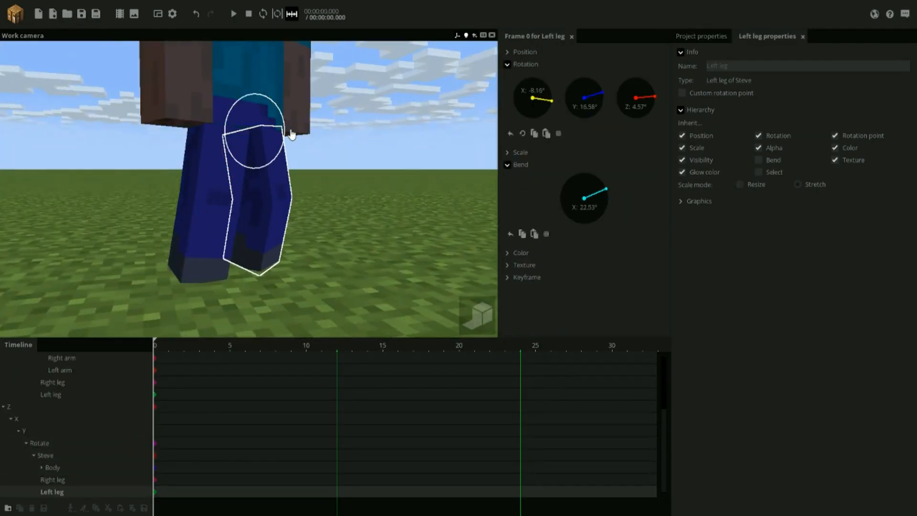
{"action": "right_click_drag", "start_coordinate": [288, 135], "coordinate": [267, 143]}
{"action": "left_click", "coordinate": [215, 191]}
{"action": "left_click_drag", "start_coordinate": [268, 115], "coordinate": [287, 124]}
{"action": "right_click_drag", "start_coordinate": [299, 124], "coordinate": [287, 157]}
Adjust the second Steve's torso and turn its head around Y to face the opponent.
{"action": "left_click", "coordinate": [281, 186]}
{"action": "left_click_drag", "start_coordinate": [306, 244], "coordinate": [307, 231]}
{"action": "left_click", "coordinate": [279, 102]}
{"action": "left_click_drag", "start_coordinate": [329, 143], "coordinate": [339, 149]}
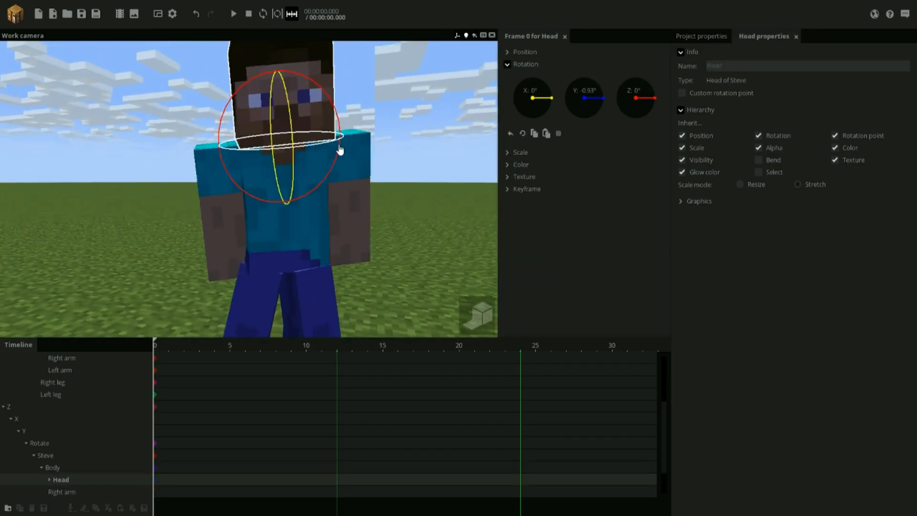
Rotate and bend both of the second Steve's arms into a ready stance.
{"action": "left_click", "coordinate": [351, 181]}
{"action": "left_click_drag", "start_coordinate": [378, 105], "coordinate": [393, 119]}
{"action": "left_click_drag", "start_coordinate": [382, 165], "coordinate": [396, 188]}
{"action": "right_click_drag", "start_coordinate": [397, 189], "coordinate": [306, 191]}
{"action": "left_click", "coordinate": [242, 205]}
{"action": "left_click_drag", "start_coordinate": [303, 155], "coordinate": [297, 167]}
{"action": "left_click", "coordinate": [399, 127]}
{"action": "mouse_move", "coordinate": [399, 127]}
{"action": "right_mouse_down"}
{"action": "mouse_move", "coordinate": [401, 138]}
{"action": "mouse_move", "coordinate": [399, 127]}
{"action": "right_mouse_up"}
{"action": "left_click_drag", "start_coordinate": [399, 127], "coordinate": [415, 120]}
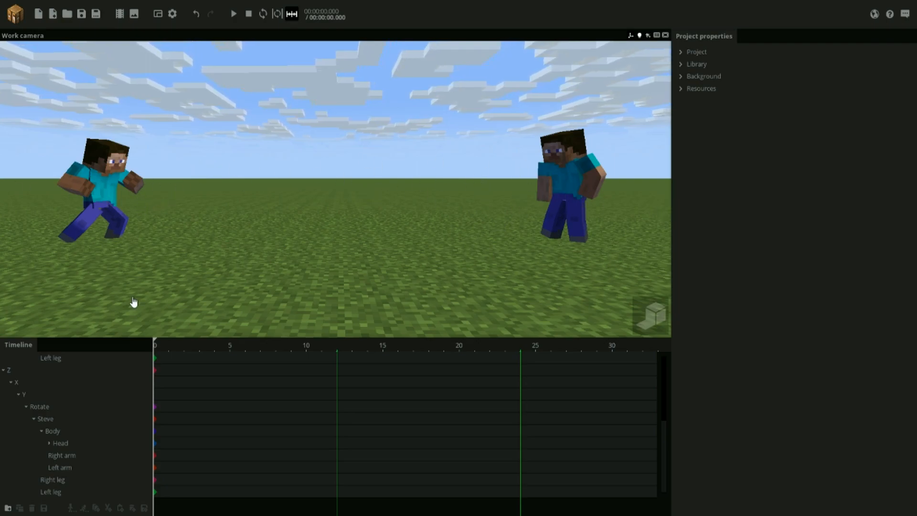
Collapse both characters' Z folders in the timeline and save the project.
{"action": "left_click", "coordinate": [3, 370]}
{"action": "left_click", "coordinate": [4, 360]}
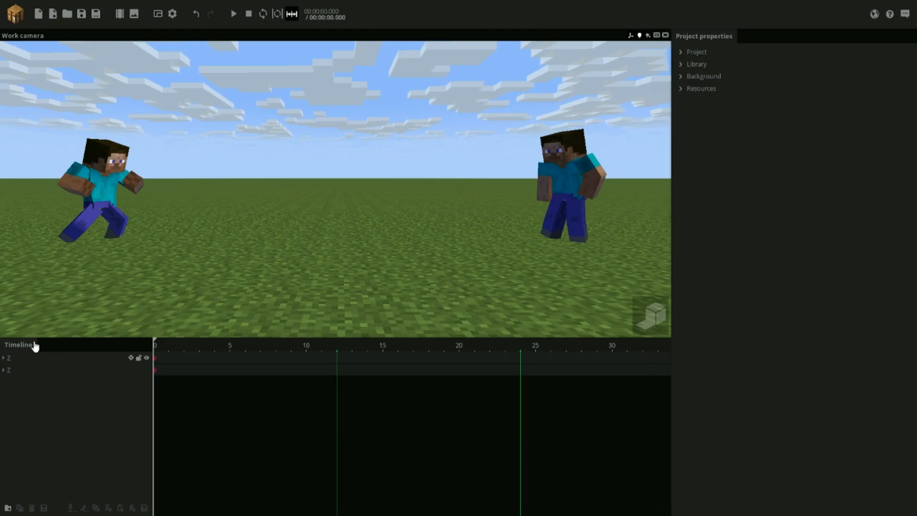
{"action": "left_click", "coordinate": [82, 15]}
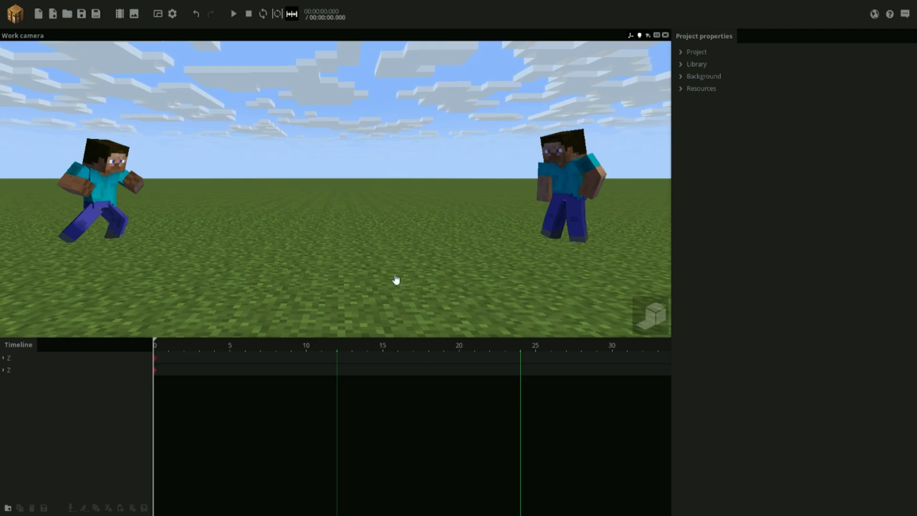
Add a position keyframe at frame 5 to the first character's Z folder.
{"action": "left_click", "coordinate": [156, 371]}
{"action": "left_click", "coordinate": [155, 357]}
{"action": "right_click_drag", "start_coordinate": [230, 273], "coordinate": [253, 254]}
{"action": "right_click_drag", "start_coordinate": [333, 246], "coordinate": [336, 246]}
{"action": "key", "text": "w"}
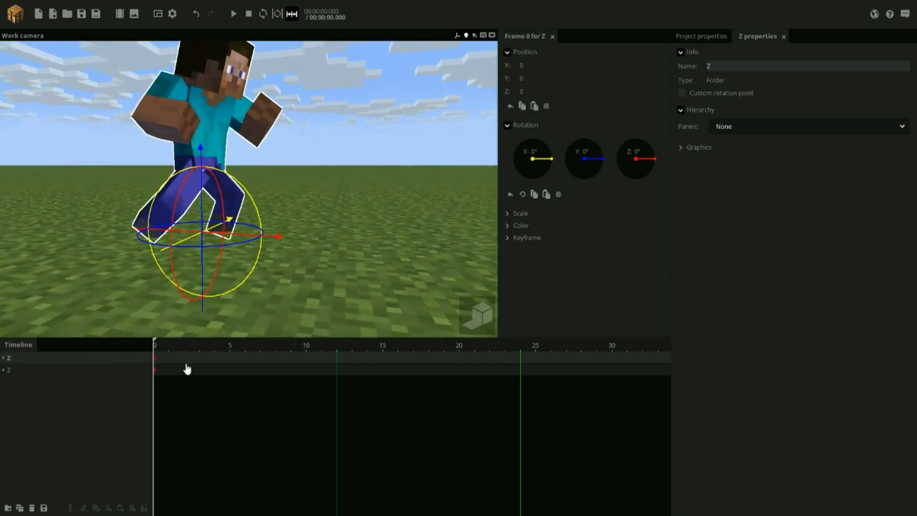
{"action": "left_click_drag", "start_coordinate": [223, 361], "coordinate": [229, 358]}
{"action": "left_click", "coordinate": [229, 358]}
{"action": "right_click_drag", "start_coordinate": [298, 267], "coordinate": [342, 250]}
{"action": "key", "text": "w"}
{"action": "key", "text": "s"}
{"action": "key", "text": "d"}
{"action": "left_click", "coordinate": [345, 215]}
{"action": "key", "text": "w"}
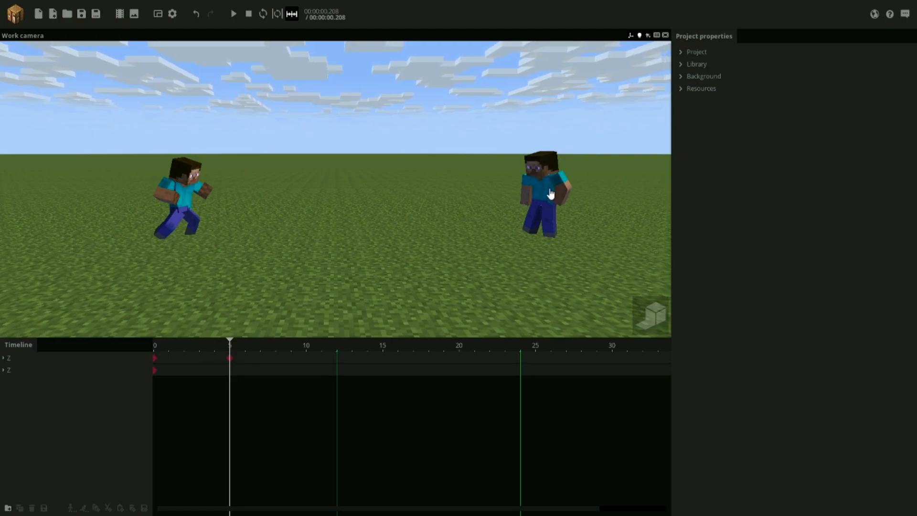
Examine the first Steve's starting pose and its movement between frames 0 and 5 from close up.
{"action": "left_click_drag", "start_coordinate": [230, 345], "coordinate": [131, 341]}
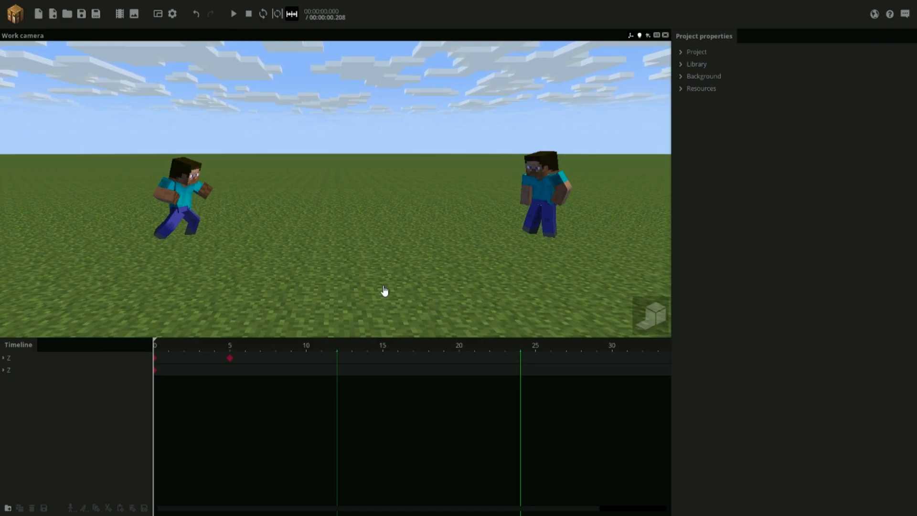
{"action": "right_click_drag", "start_coordinate": [384, 287], "coordinate": [388, 275]}
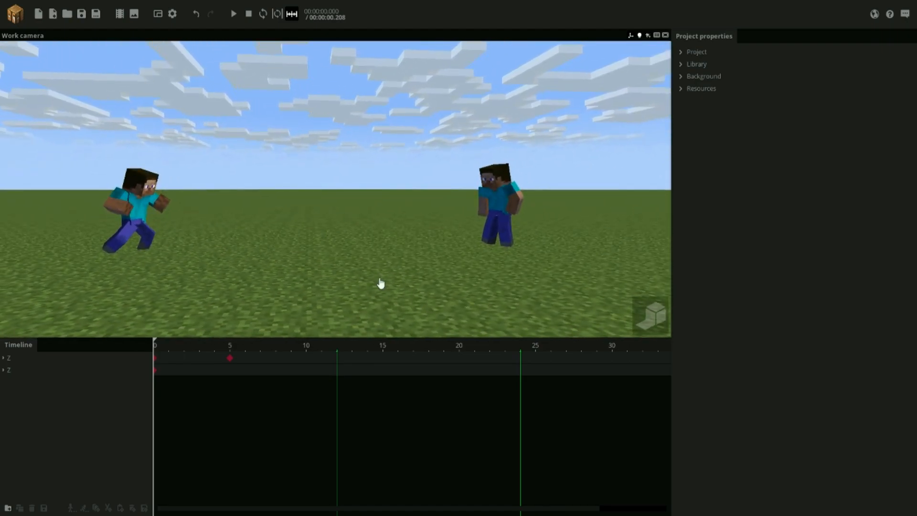
{"action": "mouse_move", "coordinate": [251, 275]}
{"action": "right_mouse_down"}
{"action": "mouse_move", "coordinate": [220, 274]}
{"action": "mouse_move", "coordinate": [252, 276]}
{"action": "right_mouse_up"}
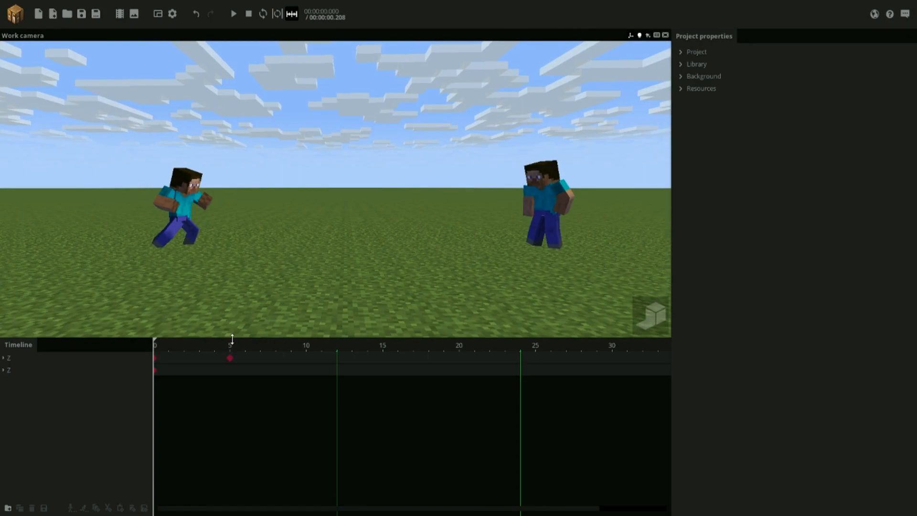
{"action": "right_click_drag", "start_coordinate": [239, 321], "coordinate": [239, 326]}
{"action": "left_click_drag", "start_coordinate": [229, 350], "coordinate": [154, 349]}
{"action": "right_click_drag", "start_coordinate": [247, 290], "coordinate": [212, 288]}
{"action": "key", "text": "w"}
{"action": "left_click", "coordinate": [232, 362]}
{"action": "right_click_drag", "start_coordinate": [322, 268], "coordinate": [289, 283]}
{"action": "key", "text": "w"}
{"action": "right_click_drag", "start_coordinate": [334, 248], "coordinate": [373, 213]}
{"action": "key", "text": "s"}
{"action": "left_click", "coordinate": [373, 213]}
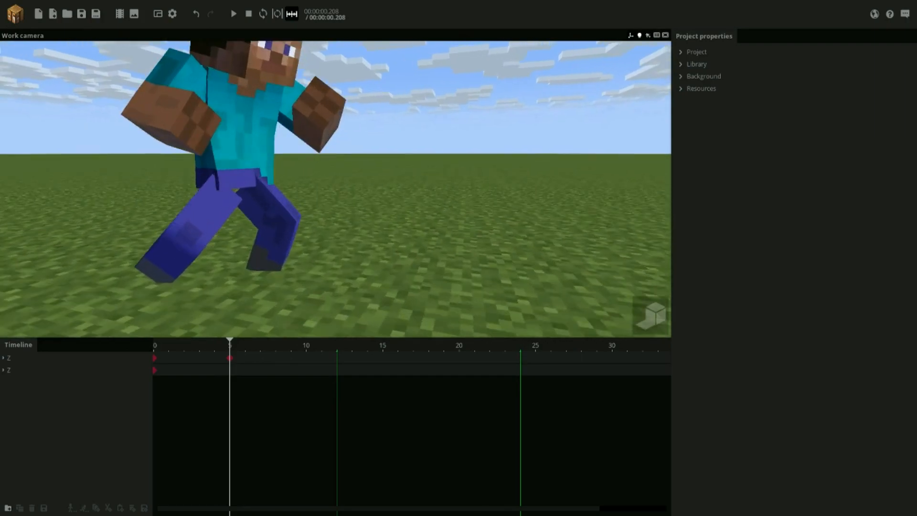
{"action": "left_click_drag", "start_coordinate": [230, 345], "coordinate": [154, 347]}
Show the transform controls and rotate and bend the first Steve's left leg at frame 5.
{"action": "left_click", "coordinate": [230, 358]}
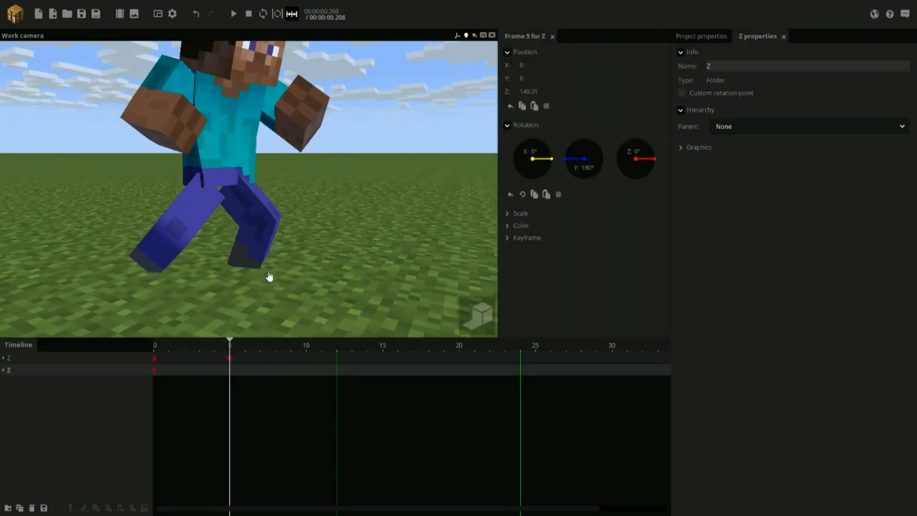
{"action": "left_click", "coordinate": [229, 359]}
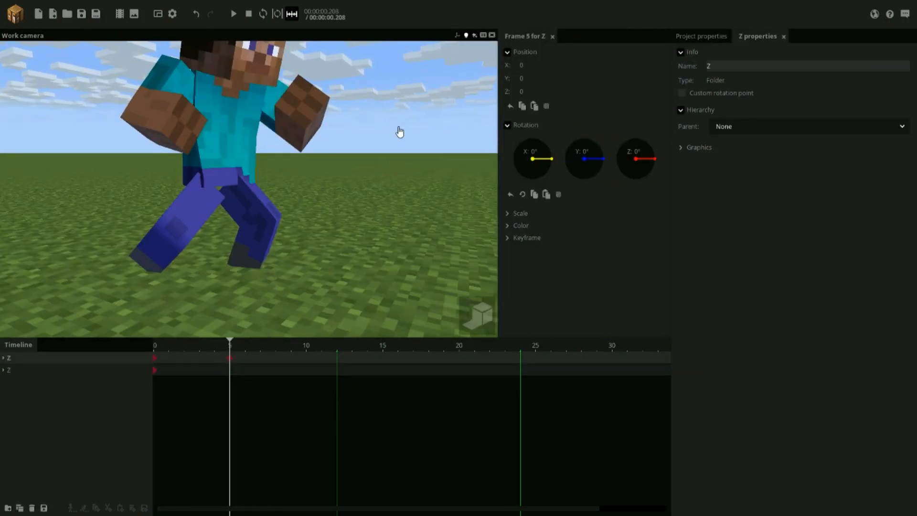
{"action": "left_click", "coordinate": [457, 36]}
{"action": "left_click_drag", "start_coordinate": [370, 184], "coordinate": [323, 227]}
{"action": "left_click_drag", "start_coordinate": [259, 276], "coordinate": [251, 278]}
{"action": "left_click_drag", "start_coordinate": [295, 251], "coordinate": [288, 220]}
{"action": "scroll", "coordinate": [286, 219], "scroll_direction": "up", "scroll_amount": 3}
{"action": "left_click", "coordinate": [288, 218]}
{"action": "left_click_drag", "start_coordinate": [299, 128], "coordinate": [283, 148]}
Rotate and bend the first Steve's right leg at frame 5.
{"action": "left_click", "coordinate": [192, 235]}
{"action": "left_click_drag", "start_coordinate": [285, 195], "coordinate": [286, 203]}
{"action": "left_click_drag", "start_coordinate": [253, 128], "coordinate": [280, 128]}
{"action": "left_click_drag", "start_coordinate": [287, 141], "coordinate": [290, 147]}
{"action": "left_click_drag", "start_coordinate": [320, 185], "coordinate": [317, 175]}
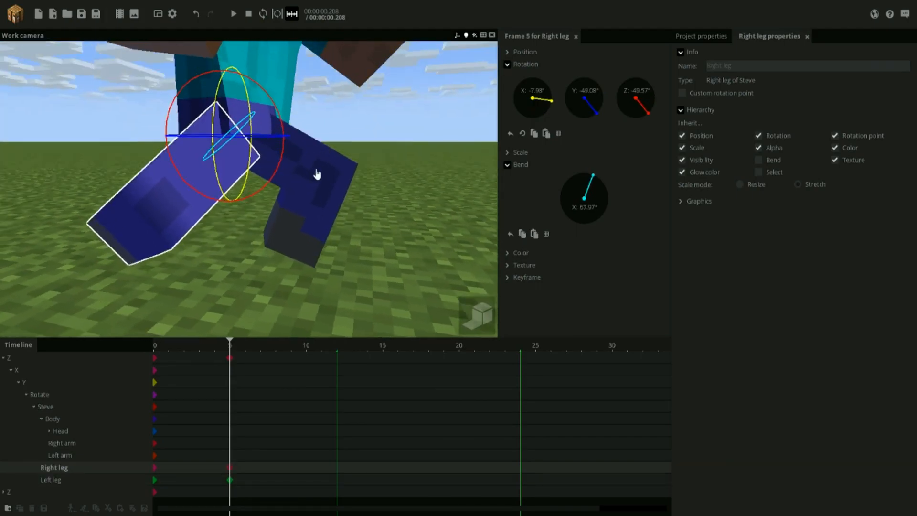
Lower the first character's Y folder to about Y -4.6 at frame 5.
{"action": "left_click", "coordinate": [229, 372]}
{"action": "left_click", "coordinate": [233, 385]}
{"action": "left_click_drag", "start_coordinate": [288, 281], "coordinate": [285, 260]}
{"action": "left_click_drag", "start_coordinate": [238, 239], "coordinate": [243, 262]}
{"action": "left_click", "coordinate": [157, 384]}
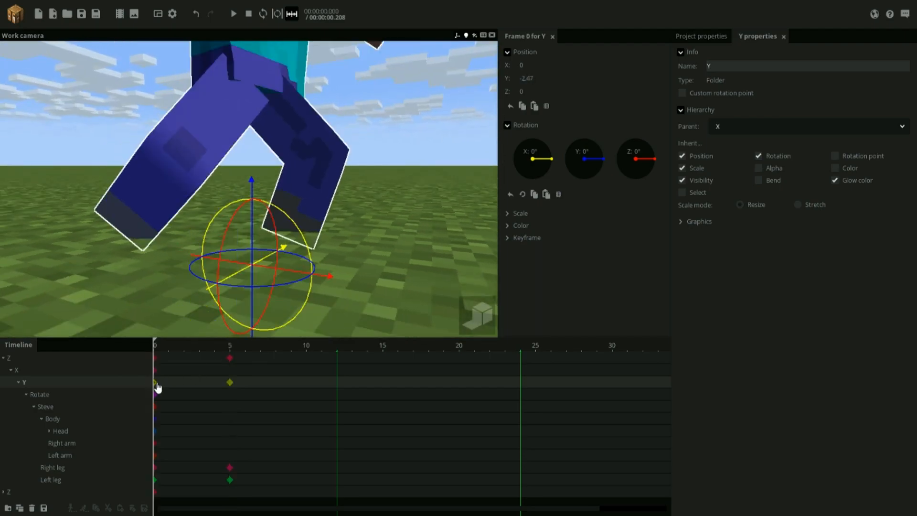
{"action": "left_click", "coordinate": [230, 382]}
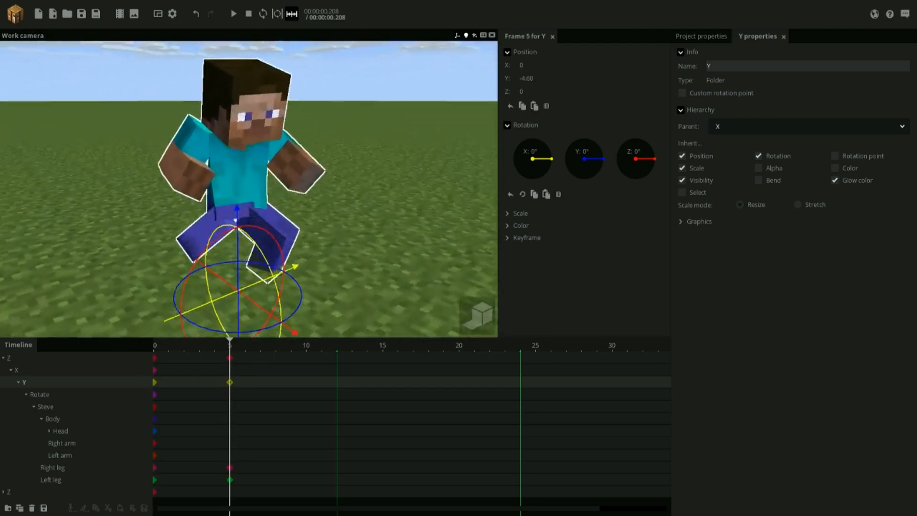
Refine the first Steve's right leg at frame 5 to about X -3°, Y -24° rotation with a bend of about 77°.
{"action": "left_click", "coordinate": [281, 239]}
{"action": "left_click_drag", "start_coordinate": [307, 215], "coordinate": [373, 193]}
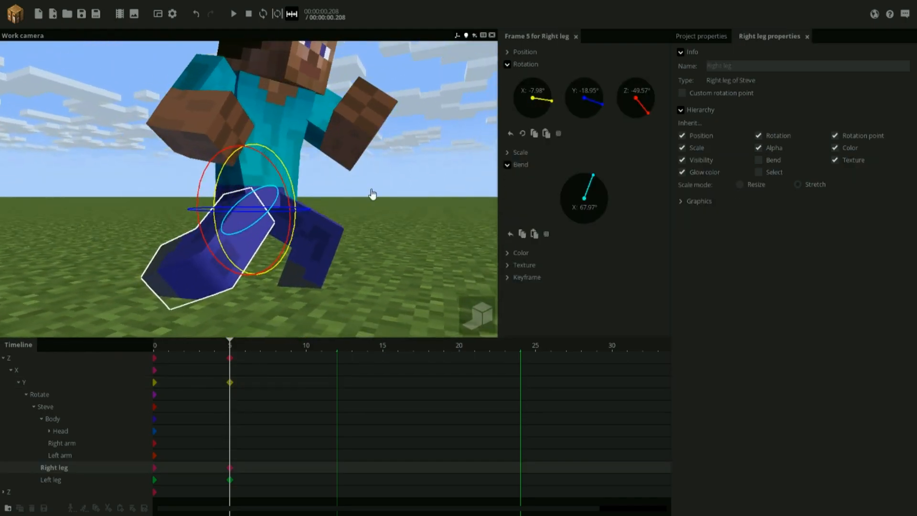
{"action": "left_click_drag", "start_coordinate": [373, 193], "coordinate": [383, 217]}
{"action": "left_click_drag", "start_coordinate": [267, 201], "coordinate": [303, 223]}
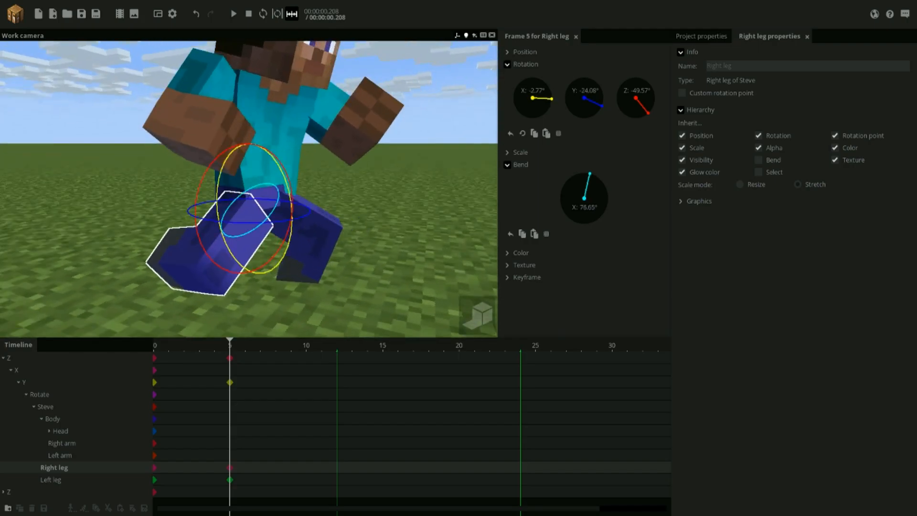
{"action": "mouse_move", "coordinate": [226, 342]}
{"action": "left_mouse_down"}
{"action": "mouse_move", "coordinate": [193, 348]}
{"action": "mouse_move", "coordinate": [230, 346]}
{"action": "left_mouse_up"}
{"action": "left_click_drag", "start_coordinate": [318, 276], "coordinate": [297, 260]}
{"action": "mouse_move", "coordinate": [293, 227]}
{"action": "left_mouse_down"}
{"action": "mouse_move", "coordinate": [299, 187]}
{"action": "mouse_move", "coordinate": [280, 164]}
{"action": "mouse_move", "coordinate": [300, 223]}
{"action": "left_mouse_up"}
{"action": "mouse_move", "coordinate": [232, 348]}
{"action": "left_mouse_down"}
{"action": "mouse_move", "coordinate": [202, 350]}
{"action": "mouse_move", "coordinate": [230, 350]}
{"action": "left_mouse_up"}
{"action": "left_click_drag", "start_coordinate": [338, 278], "coordinate": [297, 266]}
Twist the first Steve's body and turn its head to about 42° around Y at frame 5.
{"action": "left_click", "coordinate": [305, 191]}
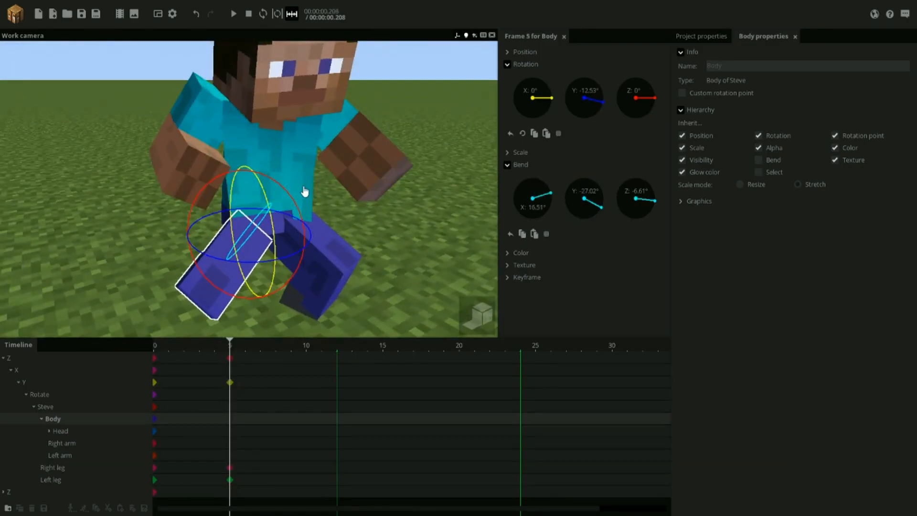
{"action": "left_click_drag", "start_coordinate": [305, 193], "coordinate": [322, 215]}
{"action": "left_click_drag", "start_coordinate": [319, 229], "coordinate": [355, 234]}
{"action": "left_click_drag", "start_coordinate": [228, 348], "coordinate": [231, 414]}
{"action": "left_click", "coordinate": [216, 297]}
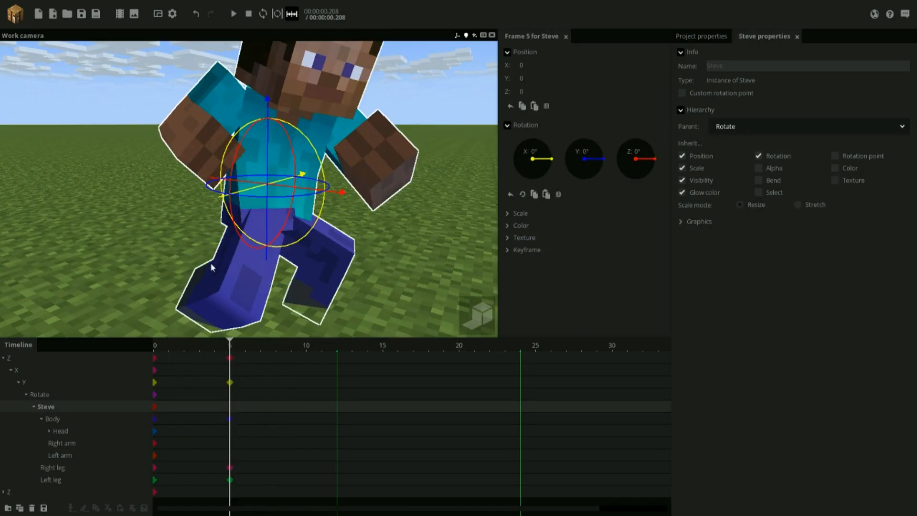
{"action": "left_click", "coordinate": [303, 97]}
{"action": "middle_click_drag", "start_coordinate": [399, 139], "coordinate": [358, 123]}
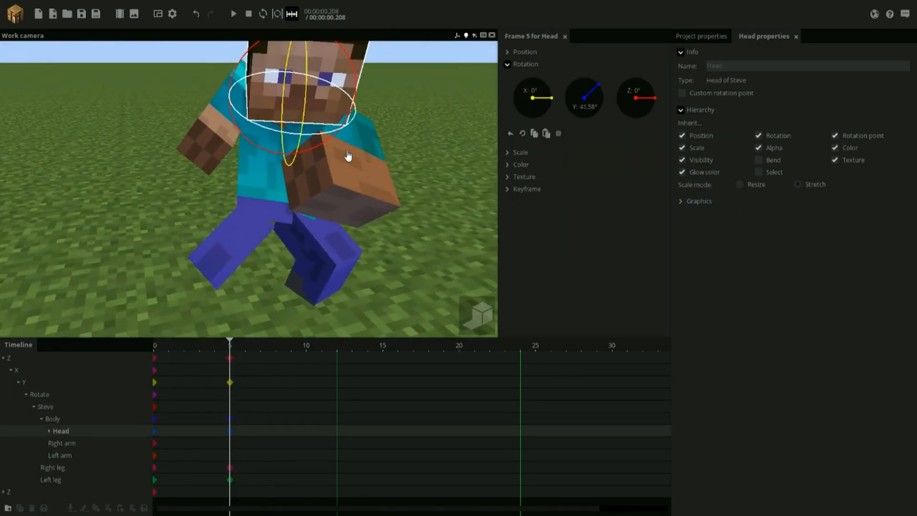
Rotate and bend the first Steve's left and right arms into a running pose at frame 5.
{"action": "left_click", "coordinate": [360, 139]}
{"action": "left_click_drag", "start_coordinate": [361, 139], "coordinate": [381, 99]}
{"action": "left_click_drag", "start_coordinate": [384, 159], "coordinate": [368, 127]}
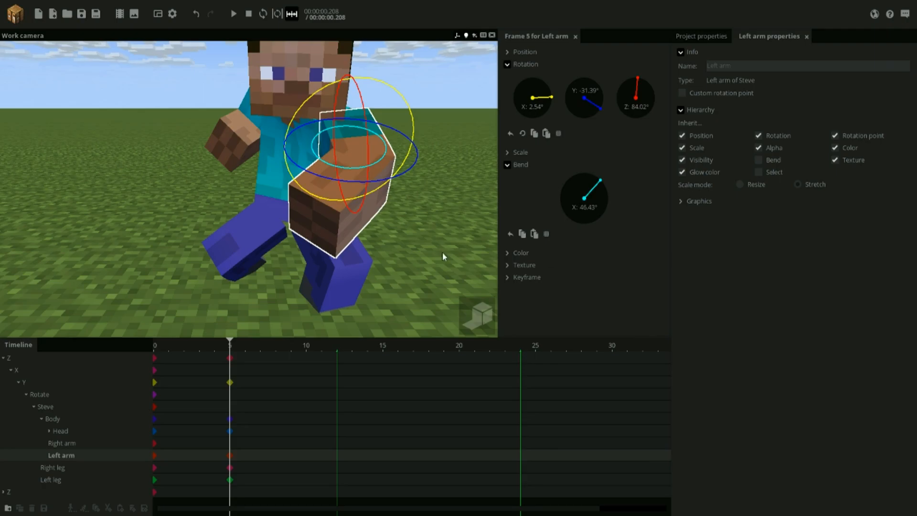
{"action": "left_click", "coordinate": [239, 132]}
{"action": "left_click_drag", "start_coordinate": [241, 134], "coordinate": [344, 182]}
{"action": "left_click_drag", "start_coordinate": [321, 136], "coordinate": [292, 159]}
{"action": "left_click_drag", "start_coordinate": [330, 112], "coordinate": [333, 143]}
{"action": "left_click_drag", "start_coordinate": [227, 346], "coordinate": [233, 385]}
Move all of the first character's frame 5 keyframes to frame 2 and play the animation.
{"action": "left_click", "coordinate": [230, 358]}
{"action": "scroll", "coordinate": [202, 272], "scroll_direction": "down", "scroll_amount": 3}
{"action": "left_click_drag", "start_coordinate": [230, 346], "coordinate": [242, 362]}
{"action": "key", "text": "s"}
{"action": "right_click_drag", "start_coordinate": [170, 225], "coordinate": [171, 225]}
{"action": "left_click_drag", "start_coordinate": [239, 349], "coordinate": [158, 349]}
{"action": "left_click", "coordinate": [272, 473]}
{"action": "left_click_drag", "start_coordinate": [272, 471], "coordinate": [210, 358]}
{"action": "left_click_drag", "start_coordinate": [277, 492], "coordinate": [181, 359]}
{"action": "key", "text": "space"}
{"action": "key", "text": "space"}
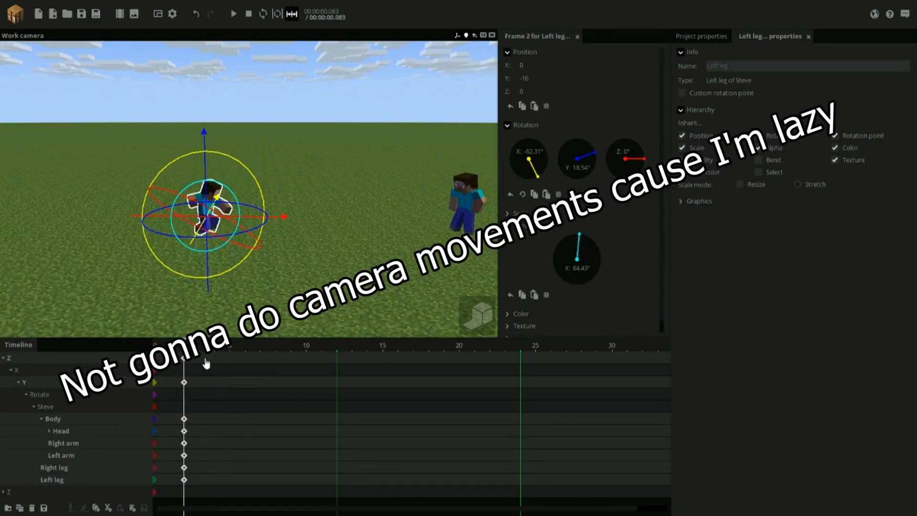
Add a Z folder keyframe at frame 3 that moves the first character past the opponent to about Z 181.6.
{"action": "left_click", "coordinate": [206, 359]}
{"action": "left_click_drag", "start_coordinate": [281, 231], "coordinate": [547, 230]}
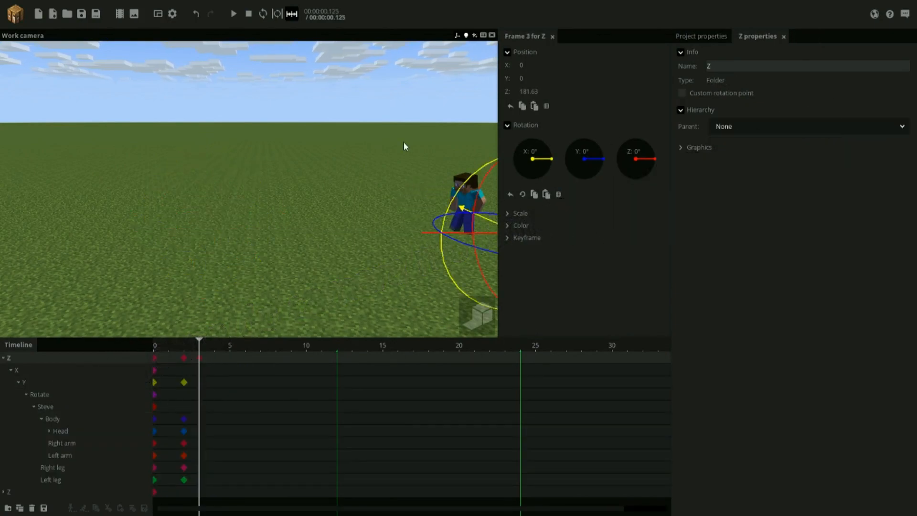
{"action": "left_click_drag", "start_coordinate": [442, 164], "coordinate": [389, 139]}
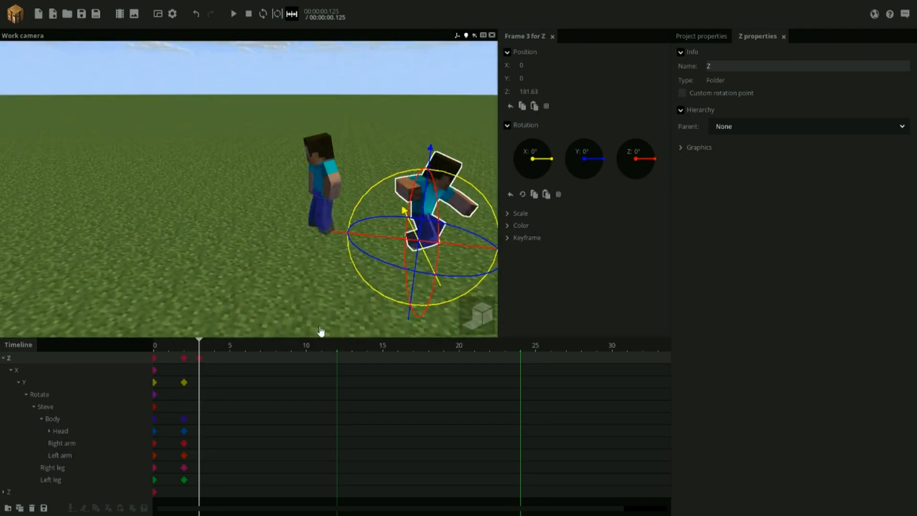
Add a Z folder keyframe at frame 10 with the first character at about Z 188.5, and play the animation.
{"action": "left_click", "coordinate": [302, 368]}
{"action": "left_click", "coordinate": [300, 359]}
{"action": "left_click_drag", "start_coordinate": [385, 226], "coordinate": [405, 230]}
{"action": "left_click_drag", "start_coordinate": [188, 346], "coordinate": [75, 333]}
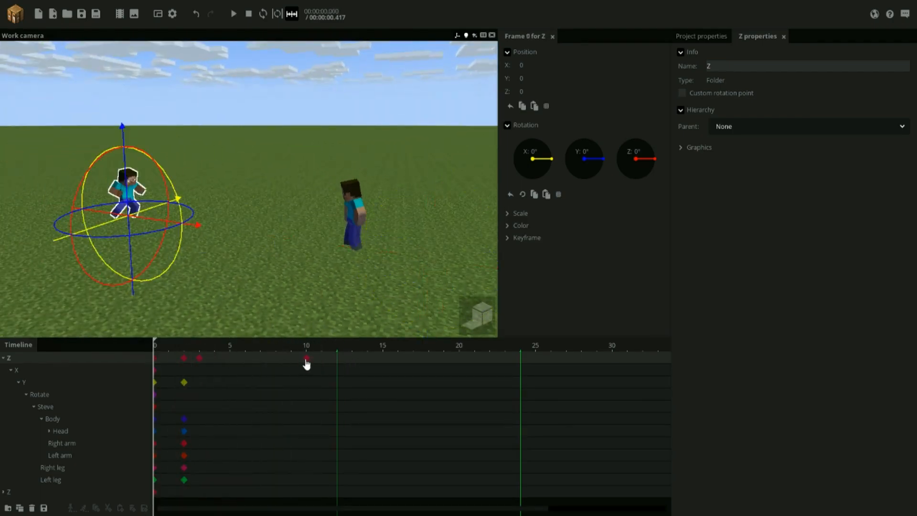
{"action": "left_click", "coordinate": [306, 360]}
{"action": "mouse_move", "coordinate": [256, 244]}
{"action": "right_mouse_down"}
{"action": "mouse_move", "coordinate": [273, 263]}
{"action": "mouse_move", "coordinate": [256, 244]}
{"action": "right_mouse_up"}
{"action": "key", "text": "w"}
{"action": "left_click_drag", "start_coordinate": [293, 351], "coordinate": [154, 344]}
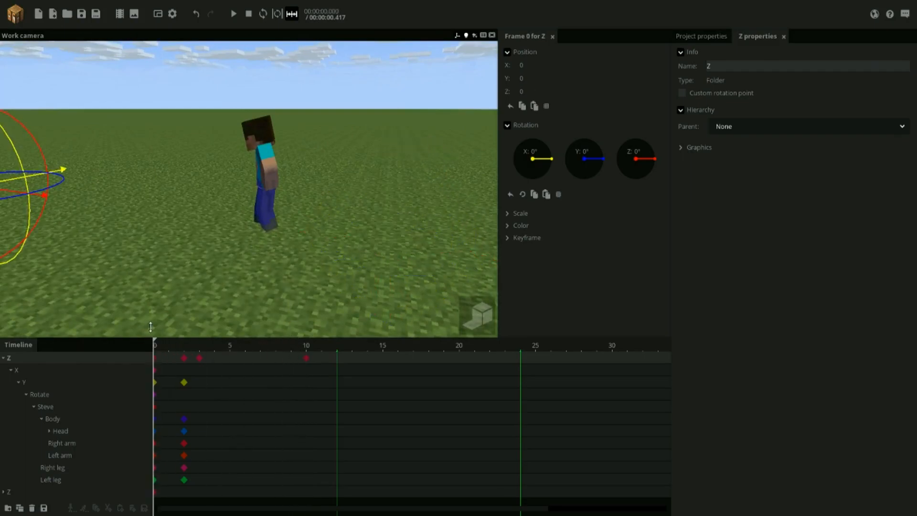
{"action": "key", "text": "space"}
{"action": "key", "text": "space"}
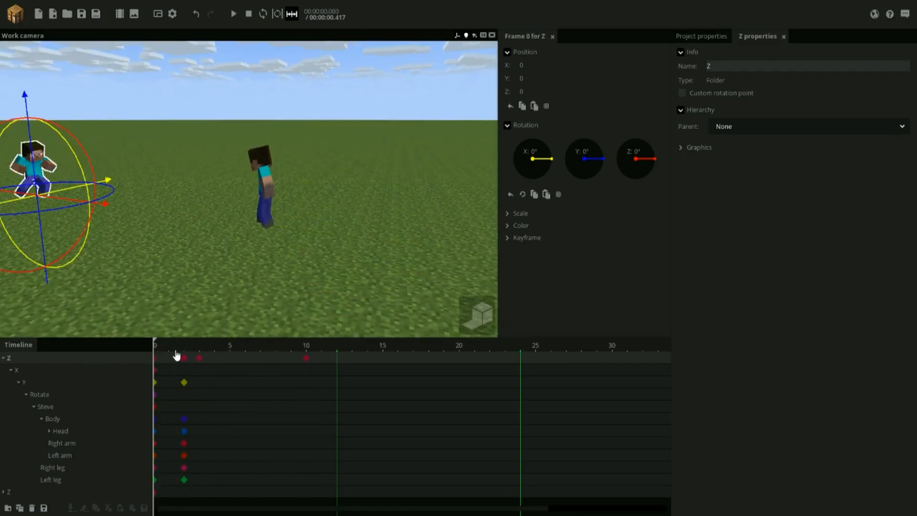
Add a Z folder keyframe at frame 11 that moves the first character back to about Z 174.9, and play it.
{"action": "left_click_drag", "start_coordinate": [247, 263], "coordinate": [247, 296]}
{"action": "left_click_drag", "start_coordinate": [201, 345], "coordinate": [306, 356]}
{"action": "scroll", "coordinate": [437, 184], "scroll_direction": "up", "scroll_amount": 3}
{"action": "mouse_move", "coordinate": [437, 183]}
{"action": "left_mouse_down"}
{"action": "mouse_move", "coordinate": [437, 215]}
{"action": "mouse_move", "coordinate": [432, 189]}
{"action": "left_mouse_up"}
{"action": "left_click", "coordinate": [325, 348]}
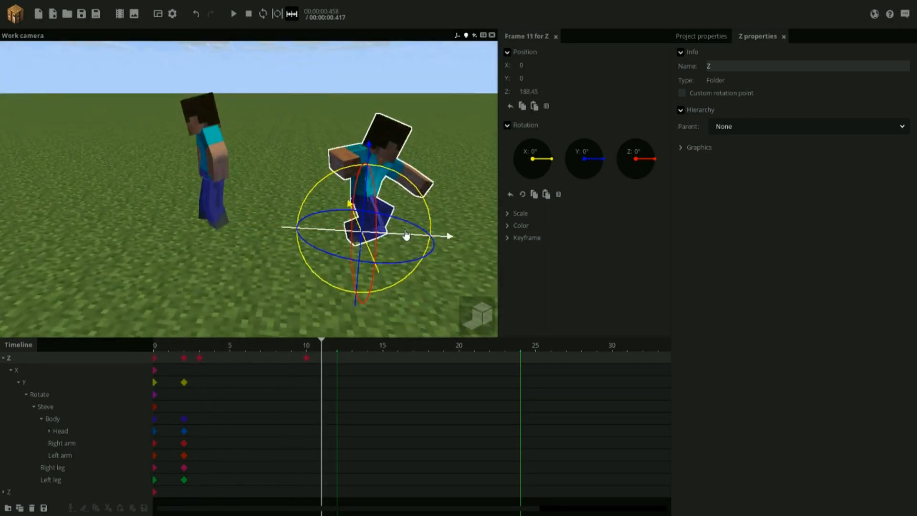
{"action": "left_click_drag", "start_coordinate": [402, 239], "coordinate": [343, 239]}
{"action": "key", "text": "space"}
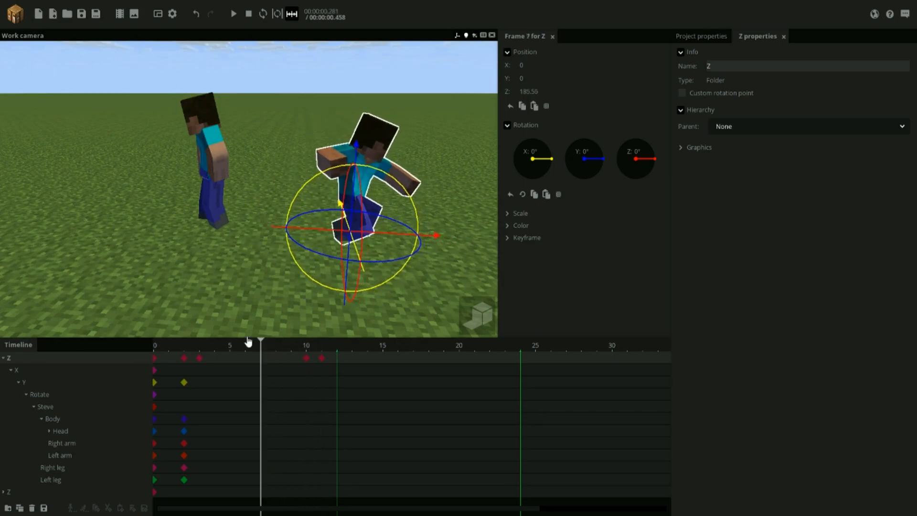
{"action": "left_click", "coordinate": [322, 362]}
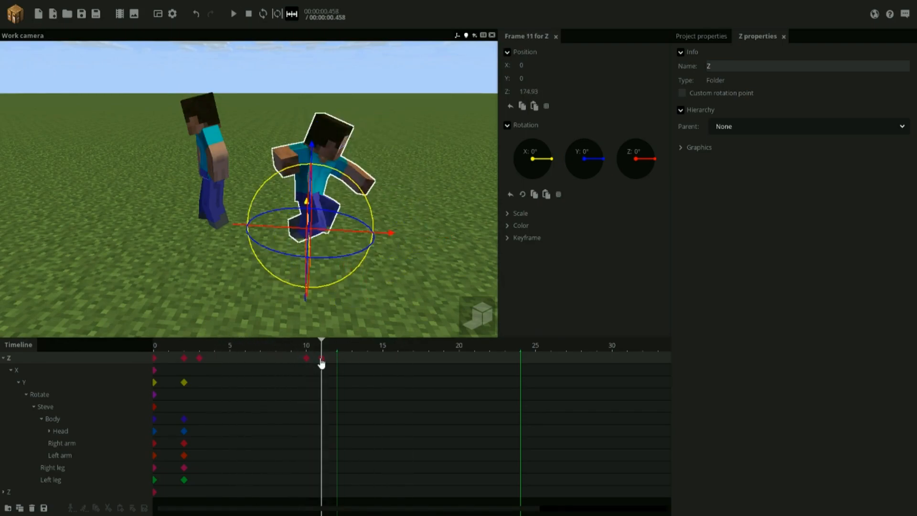
Add Z folder position keyframes at frames 17 and 18, nearer the opponent, and shift them to frames 20 and 21.
{"action": "left_click", "coordinate": [413, 363]}
{"action": "left_click_drag", "start_coordinate": [355, 231], "coordinate": [250, 258]}
{"action": "left_click", "coordinate": [433, 362]}
{"action": "key", "text": "space"}
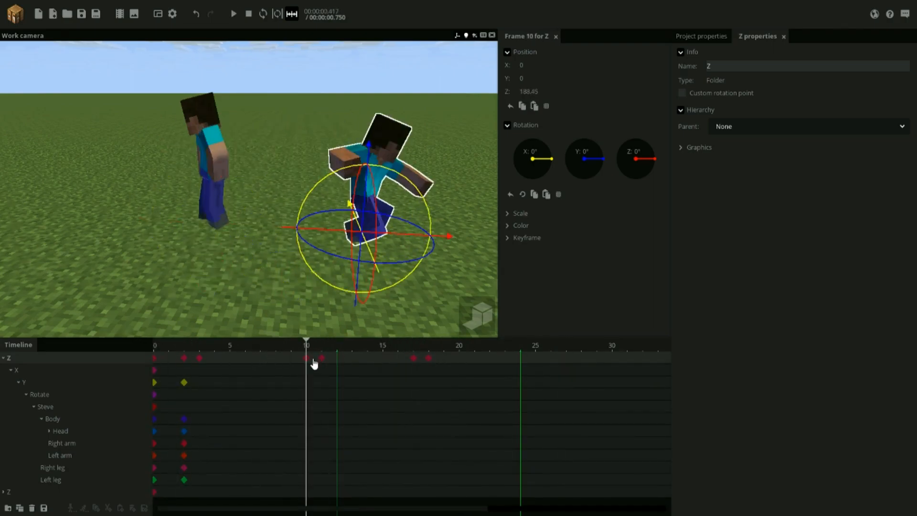
{"action": "left_click", "coordinate": [322, 359]}
{"action": "left_click_drag", "start_coordinate": [467, 371], "coordinate": [141, 344]}
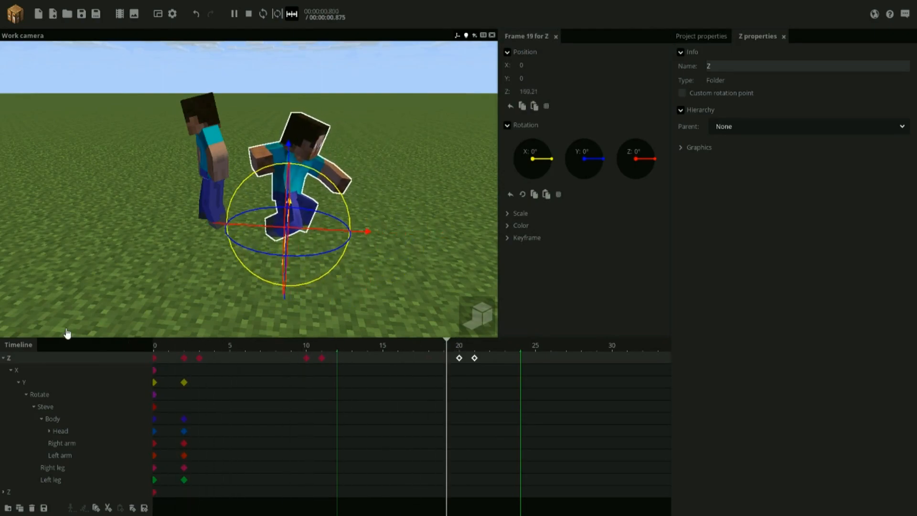
Move the Z folder's frame 11 keyframe to frame 12 and slide the frame 12 and 20 positions toward the second Steve.
{"action": "left_click", "coordinate": [319, 359]}
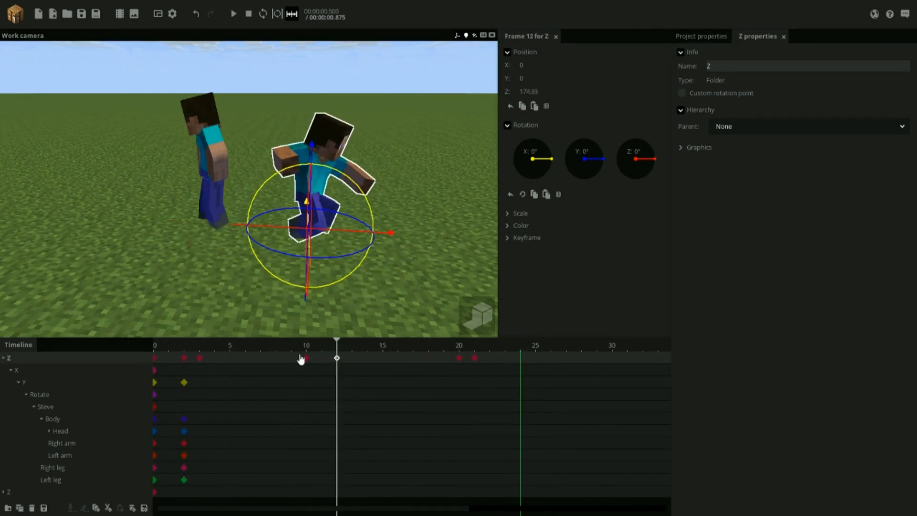
{"action": "left_click", "coordinate": [459, 359]}
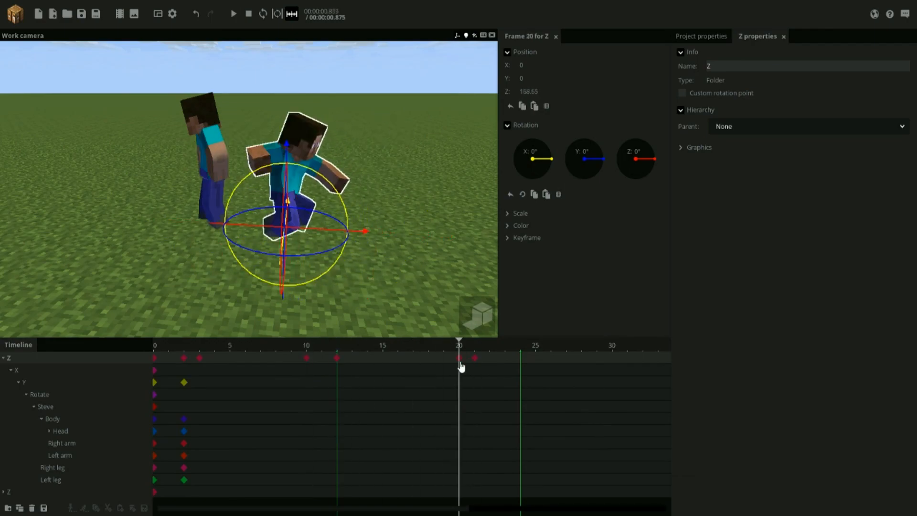
{"action": "left_click", "coordinate": [337, 358]}
{"action": "left_click", "coordinate": [307, 231]}
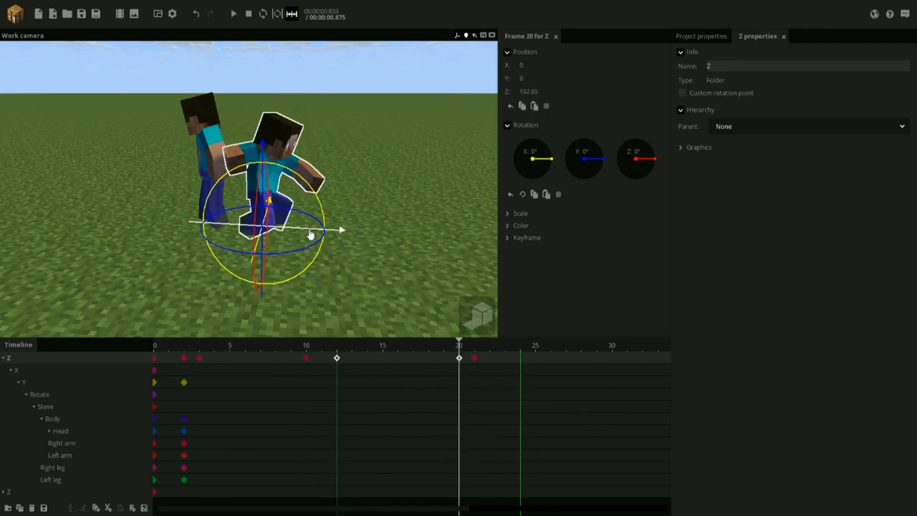
{"action": "left_click", "coordinate": [309, 362]}
{"action": "left_click", "coordinate": [339, 360]}
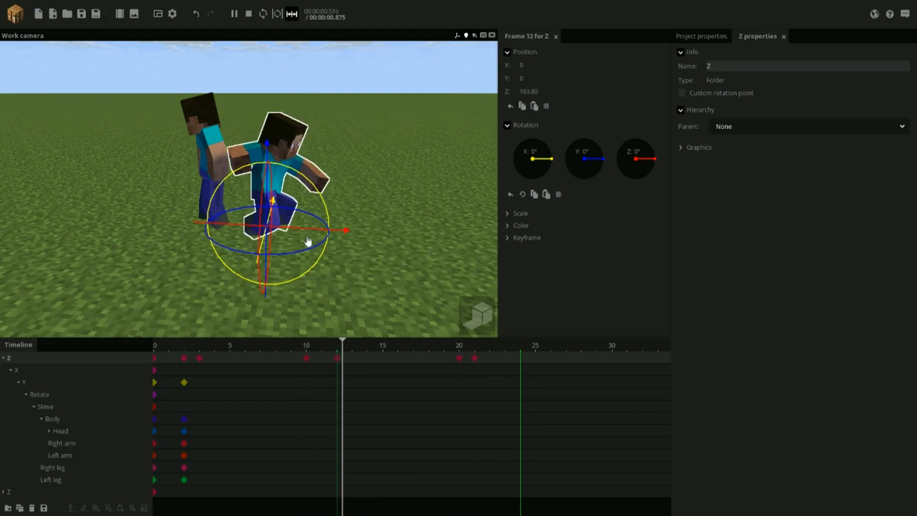
{"action": "key", "text": "space"}
{"action": "key", "text": "space"}
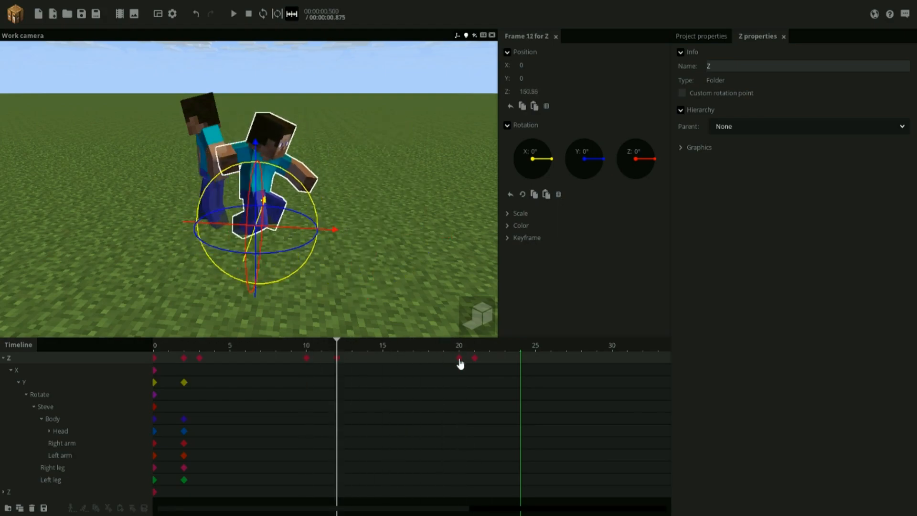
{"action": "key", "text": "space"}
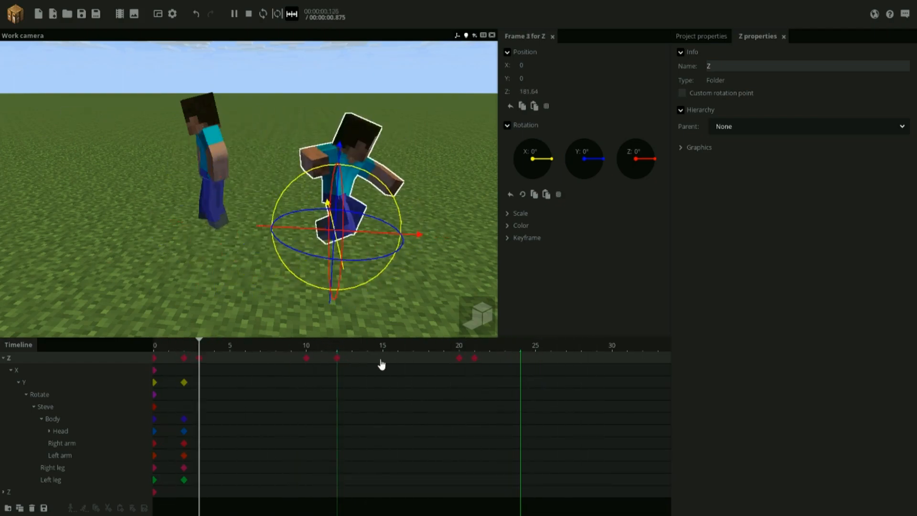
Readjust the Z folder's frame 12 and 20 positions together along Z and play the animation.
{"action": "left_click", "coordinate": [459, 359]}
{"action": "left_click", "coordinate": [339, 369]}
{"action": "left_click", "coordinate": [338, 361]}
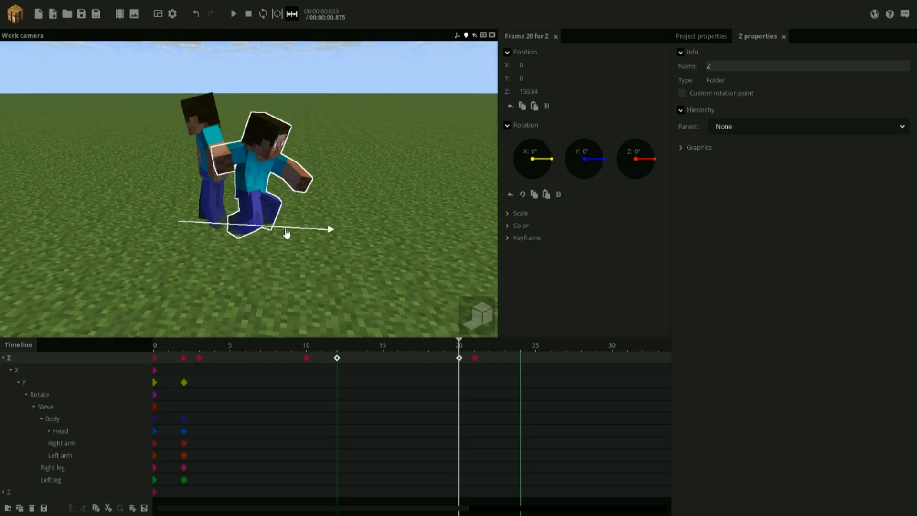
{"action": "key", "text": "space"}
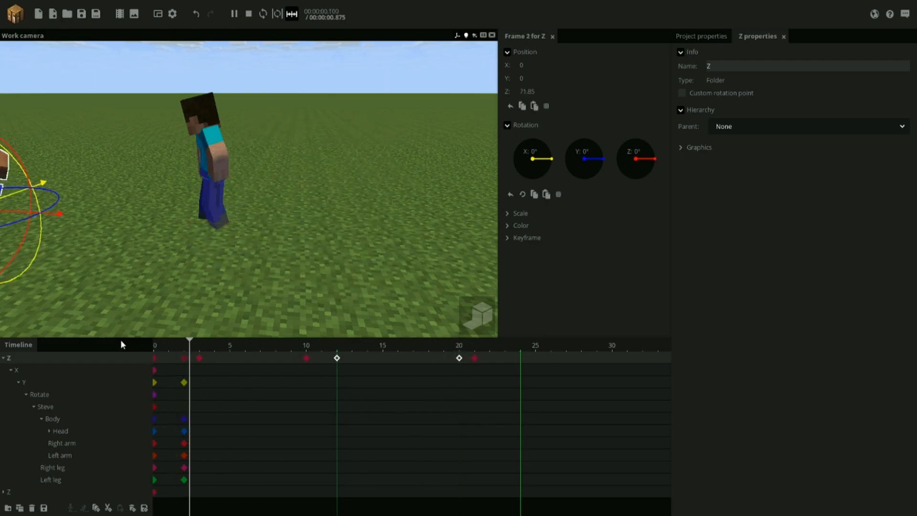
Move the Z folder's frame 12 keyframe to frame 14 and replay the animation.
{"action": "left_click", "coordinate": [385, 354]}
{"action": "key", "text": "space"}
{"action": "left_click", "coordinate": [337, 357]}
{"action": "key", "text": "space"}
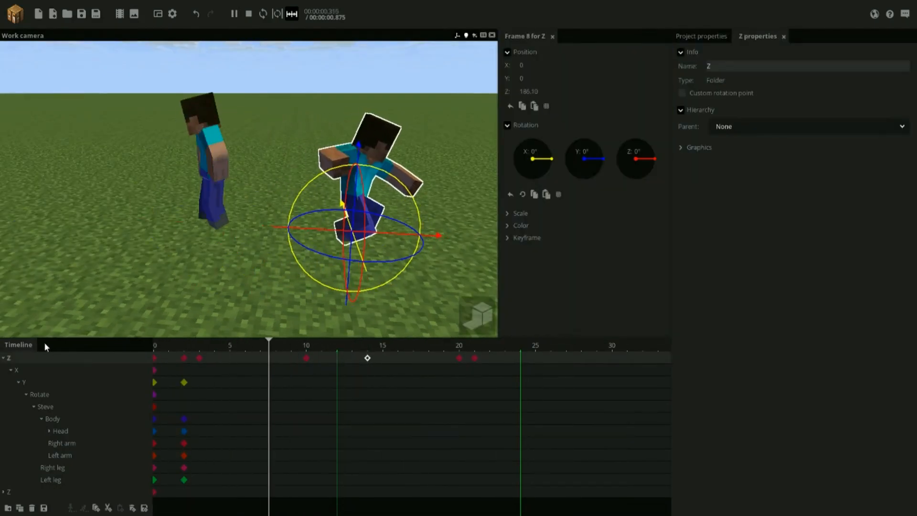
Shift the Z folder's frame 14 and frame 20 positions together slightly along Z and replay the dash.
{"action": "left_click", "coordinate": [367, 357]}
{"action": "key", "text": "space"}
{"action": "left_click", "coordinate": [460, 359]}
{"action": "left_click", "coordinate": [368, 358], "text": "shift"}
{"action": "left_click", "coordinate": [459, 346]}
{"action": "left_click_drag", "start_coordinate": [290, 232], "coordinate": [276, 230]}
{"action": "key", "text": "space"}
{"action": "left_click", "coordinate": [459, 340]}
{"action": "left_click_drag", "start_coordinate": [460, 340], "coordinate": [69, 361]}
{"action": "key", "text": "space"}
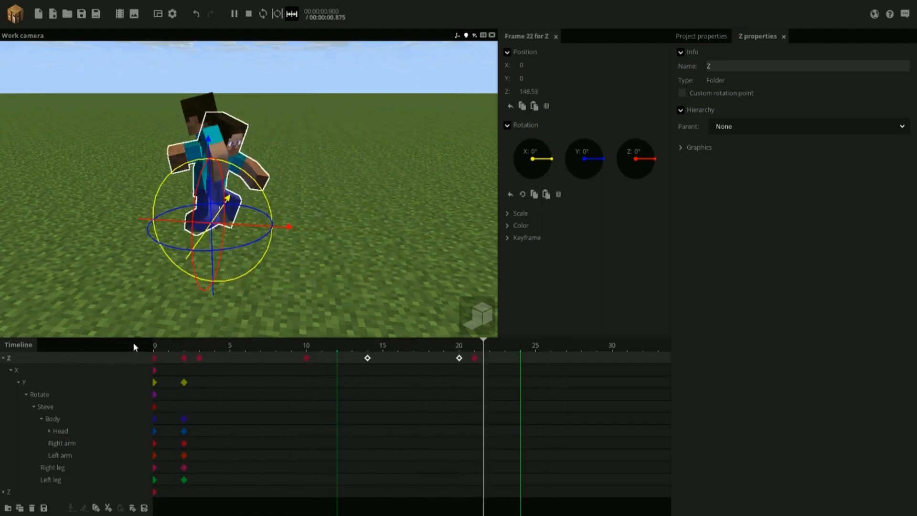
{"action": "left_click", "coordinate": [229, 317]}
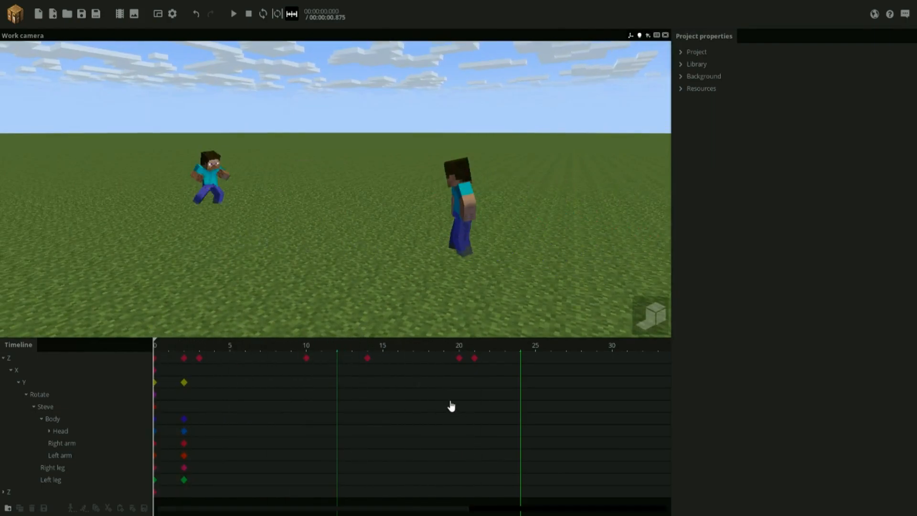
Save the project and play the animation from the start.
{"action": "key", "text": "space"}
{"action": "left_click", "coordinate": [87, 19]}
{"action": "mouse_move", "coordinate": [339, 154]}
{"action": "right_mouse_down"}
{"action": "mouse_move", "coordinate": [355, 160]}
{"action": "mouse_move", "coordinate": [338, 154]}
{"action": "right_mouse_up"}
{"action": "key", "text": "space"}
{"action": "key", "text": "space"}
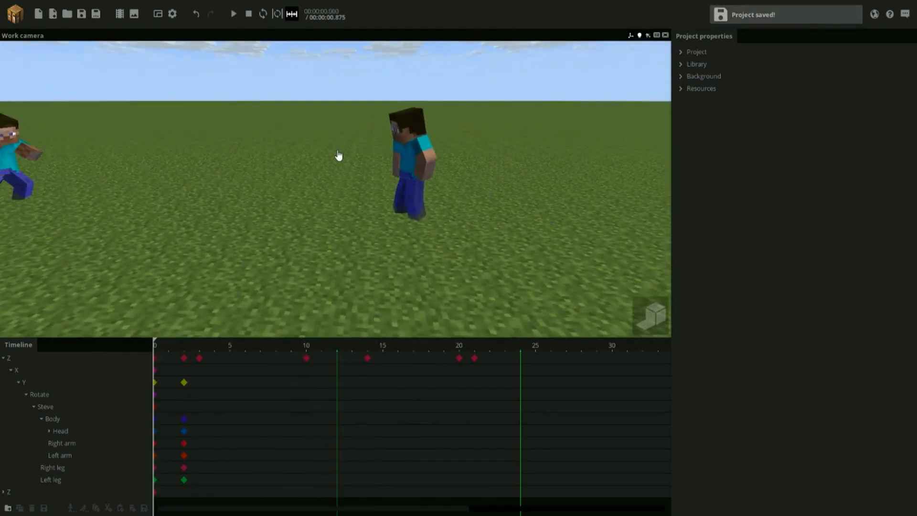
Examine the first Steve's pose at frame 2 and the full Z movement during playback from a side view.
{"action": "left_click", "coordinate": [186, 348]}
{"action": "right_click_drag", "start_coordinate": [296, 201], "coordinate": [243, 172]}
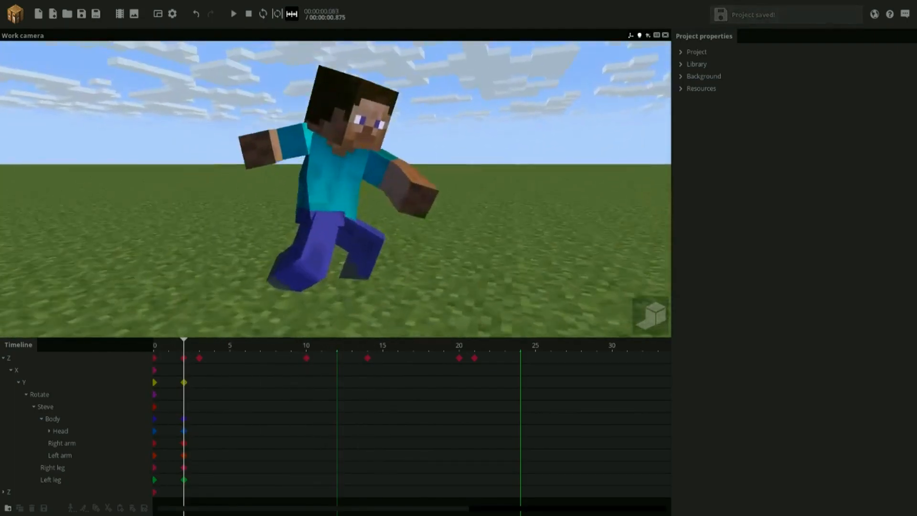
{"action": "left_click", "coordinate": [279, 232]}
{"action": "left_click", "coordinate": [184, 373]}
{"action": "right_click_drag", "start_coordinate": [224, 267], "coordinate": [239, 287]}
{"action": "left_click_drag", "start_coordinate": [196, 340], "coordinate": [137, 351]}
{"action": "right_click_drag", "start_coordinate": [158, 239], "coordinate": [167, 233]}
{"action": "left_click", "coordinate": [167, 235]}
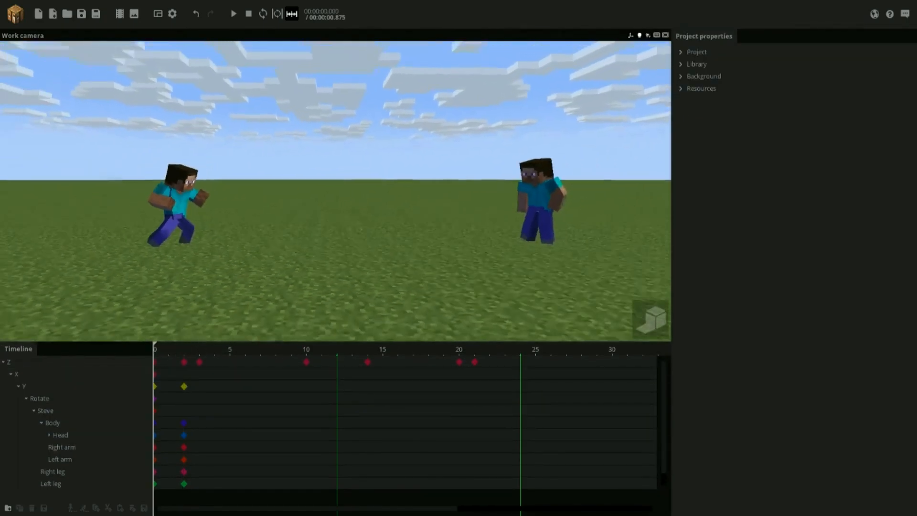
{"action": "key", "text": "space"}
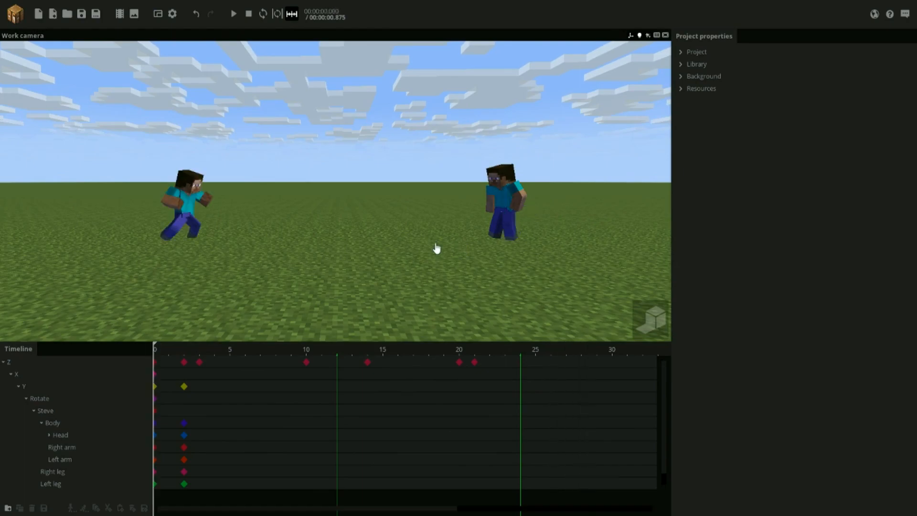
{"action": "left_click_drag", "start_coordinate": [193, 361], "coordinate": [423, 367]}
{"action": "key", "text": "space"}
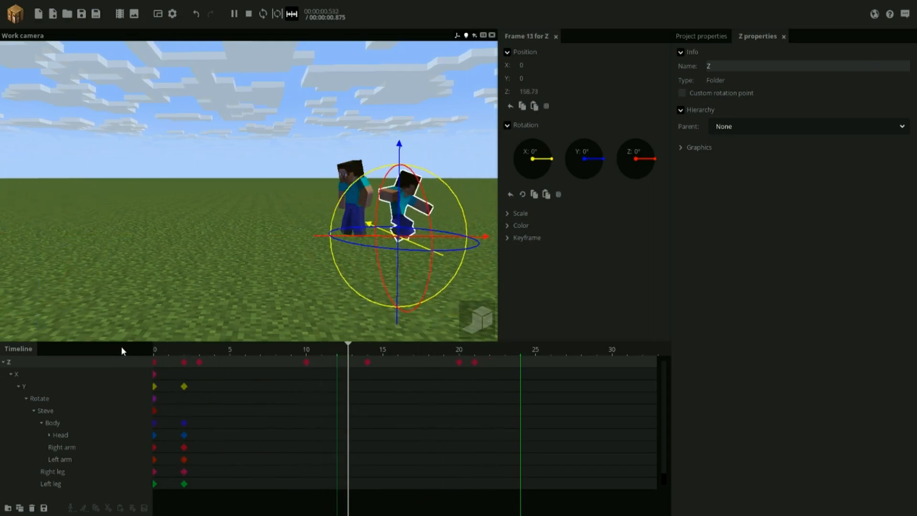
Select the X folder and replay the dash repeatedly from several angles to examine the path around the second Steve.
{"action": "left_click", "coordinate": [34, 375]}
{"action": "left_click_drag", "start_coordinate": [215, 281], "coordinate": [200, 325]}
{"action": "scroll", "coordinate": [258, 277], "scroll_direction": "up", "scroll_amount": 4}
{"action": "left_click_drag", "start_coordinate": [258, 277], "coordinate": [316, 229]}
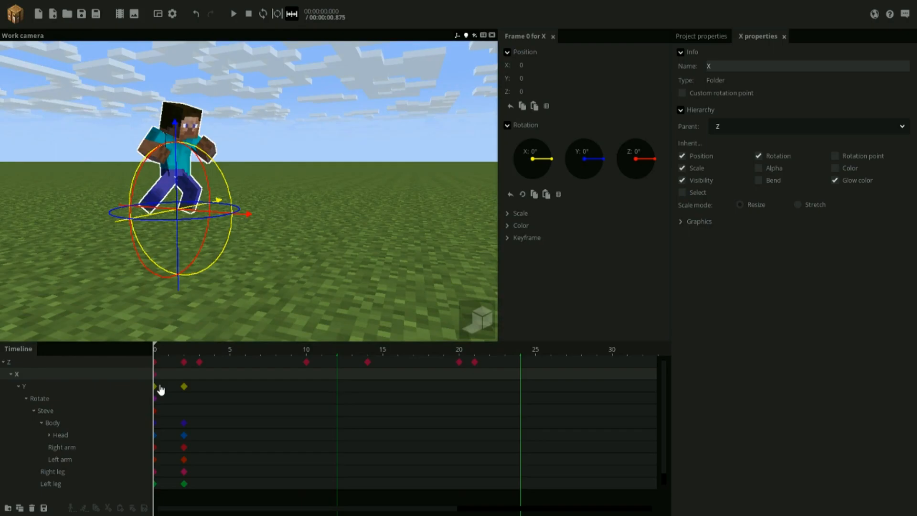
{"action": "left_click_drag", "start_coordinate": [281, 273], "coordinate": [318, 288]}
{"action": "key", "text": "space"}
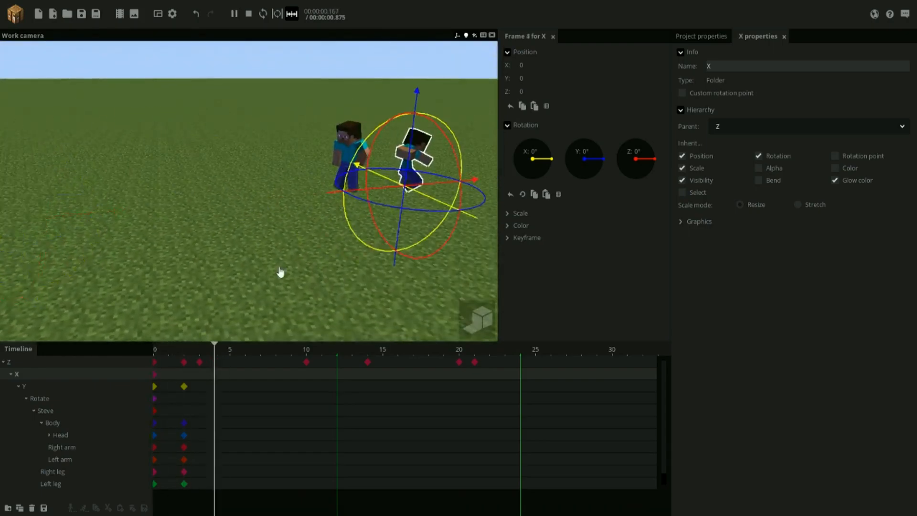
{"action": "key", "text": "space"}
{"action": "key", "text": "space"}
{"action": "key", "text": "space"}
{"action": "mouse_move", "coordinate": [310, 284]}
{"action": "left_mouse_down"}
{"action": "mouse_move", "coordinate": [325, 302]}
{"action": "mouse_move", "coordinate": [284, 268]}
{"action": "mouse_move", "coordinate": [307, 268]}
{"action": "left_mouse_up"}
{"action": "key", "text": "space"}
{"action": "key", "text": "space"}
{"action": "key", "text": "space"}
{"action": "key", "text": "space"}
{"action": "key", "text": "space"}
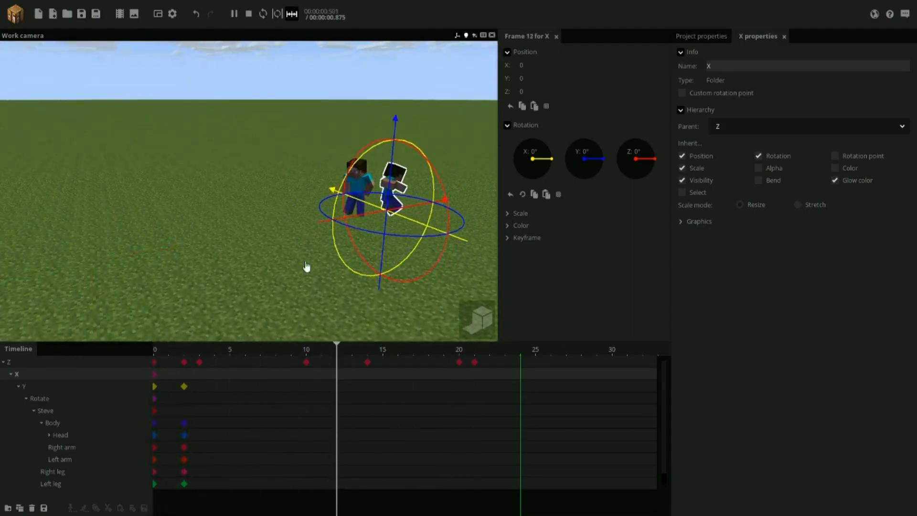
{"action": "key", "text": "space"}
{"action": "left_click_drag", "start_coordinate": [308, 302], "coordinate": [283, 326]}
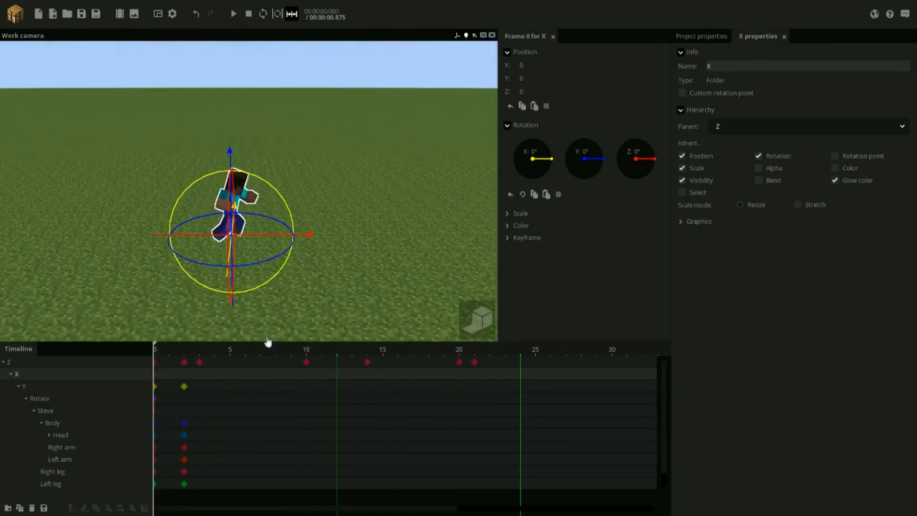
Add a Y folder keyframe at frame 3 that raises the first Steve to a Y position of about 6.82.
{"action": "left_click", "coordinate": [156, 390]}
{"action": "mouse_move", "coordinate": [152, 296]}
{"action": "left_mouse_down"}
{"action": "mouse_move", "coordinate": [155, 275]}
{"action": "mouse_move", "coordinate": [144, 297]}
{"action": "mouse_move", "coordinate": [167, 296]}
{"action": "left_mouse_up"}
{"action": "scroll", "coordinate": [155, 287], "scroll_direction": "up", "scroll_amount": 3}
{"action": "left_click", "coordinate": [184, 389]}
{"action": "left_click", "coordinate": [198, 389]}
{"action": "scroll", "coordinate": [146, 267], "scroll_direction": "down", "scroll_amount": 3}
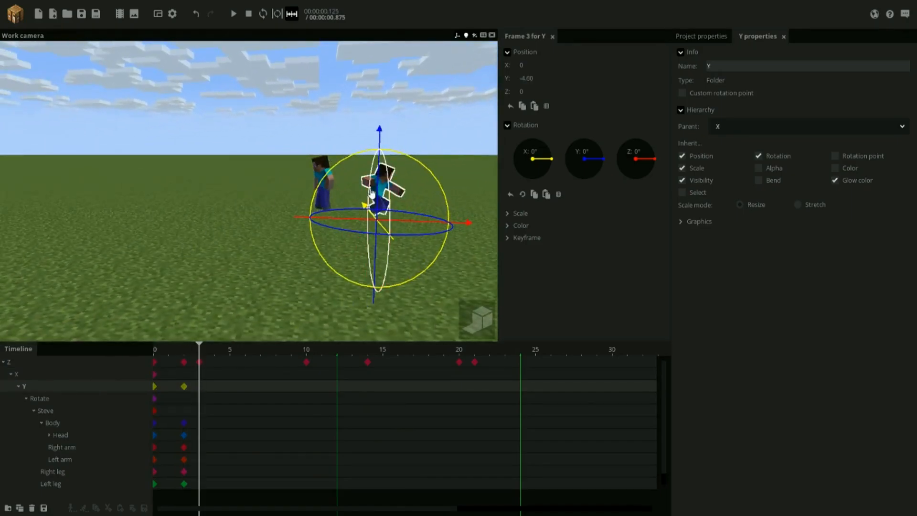
{"action": "left_click_drag", "start_coordinate": [371, 193], "coordinate": [380, 177]}
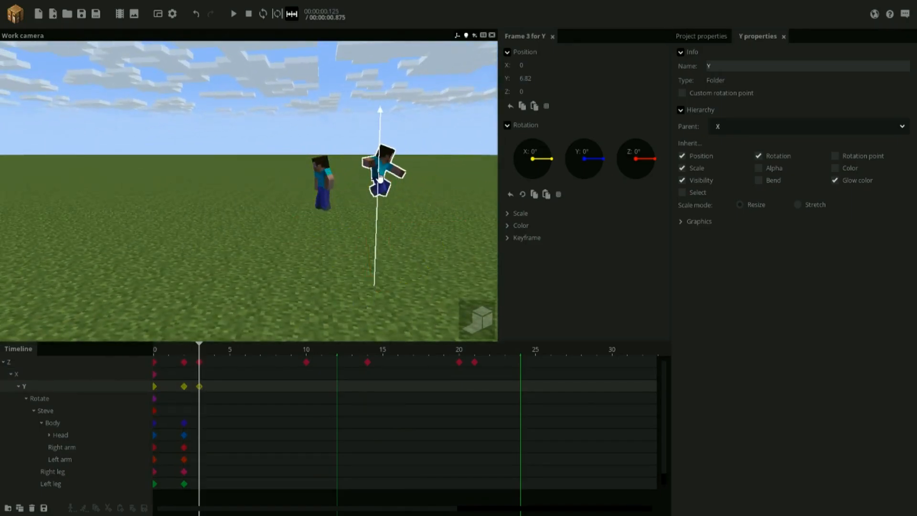
Add a lowered Y folder keyframe at about -3.79 and move it to frame 9.
{"action": "left_click", "coordinate": [283, 393]}
{"action": "mouse_move", "coordinate": [393, 161]}
{"action": "left_mouse_down"}
{"action": "mouse_move", "coordinate": [394, 185]}
{"action": "mouse_move", "coordinate": [397, 173]}
{"action": "left_mouse_up"}
{"action": "right_click", "coordinate": [529, 78]}
{"action": "left_click_drag", "start_coordinate": [465, 106], "coordinate": [388, 196]}
{"action": "scroll", "coordinate": [417, 167], "scroll_direction": "up", "scroll_amount": 3}
{"action": "left_click_drag", "start_coordinate": [275, 385], "coordinate": [293, 385]}
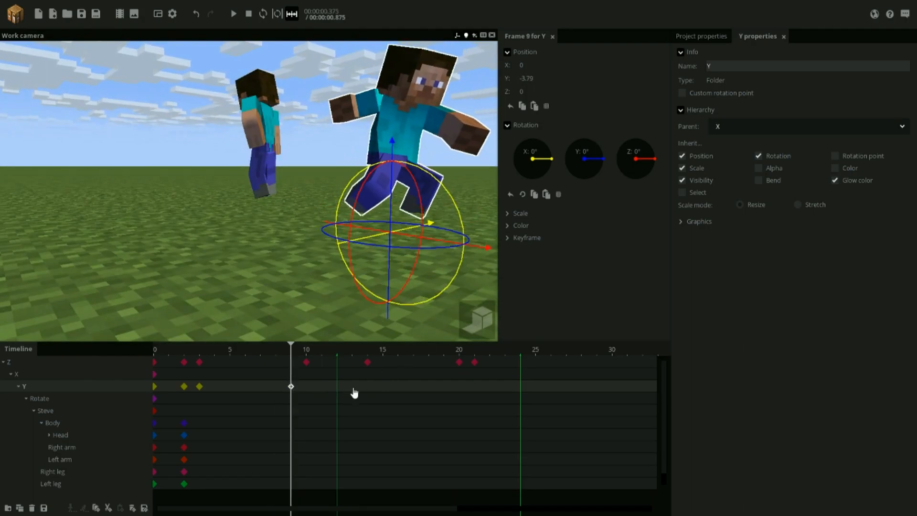
Add Y folder keyframes at frames 15, 20, 21 and 27, using about 4.61, -3.66 and -4.59 for the last three.
{"action": "left_click", "coordinate": [379, 393]}
{"action": "left_click_drag", "start_coordinate": [378, 225], "coordinate": [391, 226]}
{"action": "left_click_drag", "start_coordinate": [295, 189], "coordinate": [378, 256]}
{"action": "left_click", "coordinate": [459, 392]}
{"action": "left_click", "coordinate": [380, 393]}
{"action": "left_click", "coordinate": [459, 393]}
{"action": "left_click", "coordinate": [473, 392]}
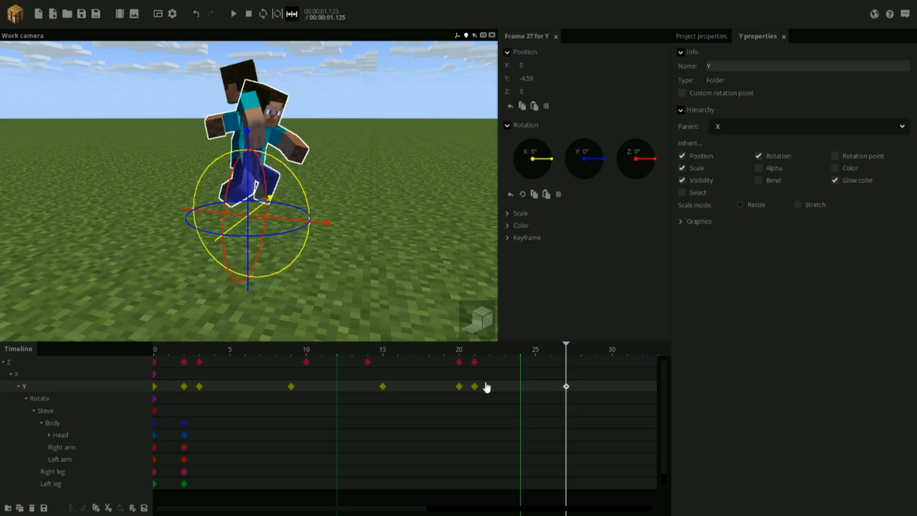
Set the transition of the Y folder's frame 21 keyframe to Ease out (elastic) and replay the hop and landing.
{"action": "left_click_drag", "start_coordinate": [249, 186], "coordinate": [358, 189]}
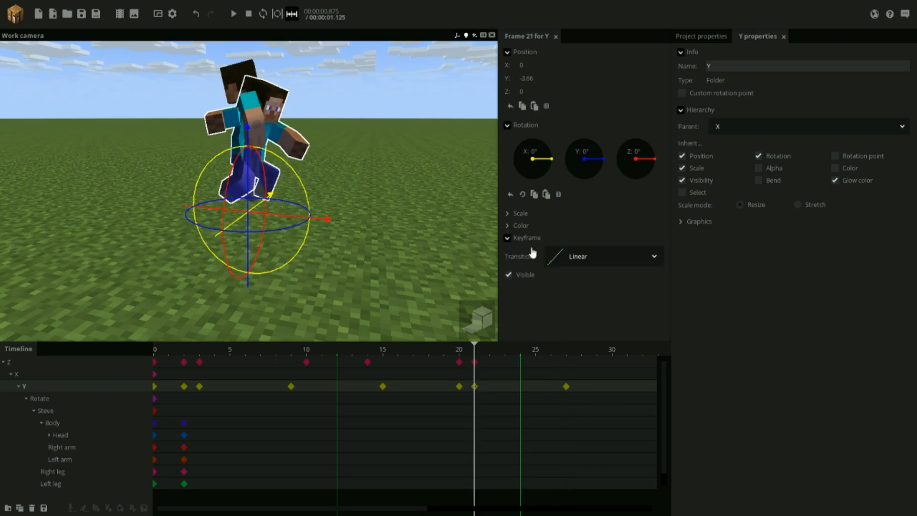
{"action": "left_click", "coordinate": [597, 256]}
{"action": "scroll", "coordinate": [592, 372], "scroll_direction": "down", "scroll_amount": 3}
{"action": "left_click", "coordinate": [558, 404]}
{"action": "key", "text": "space"}
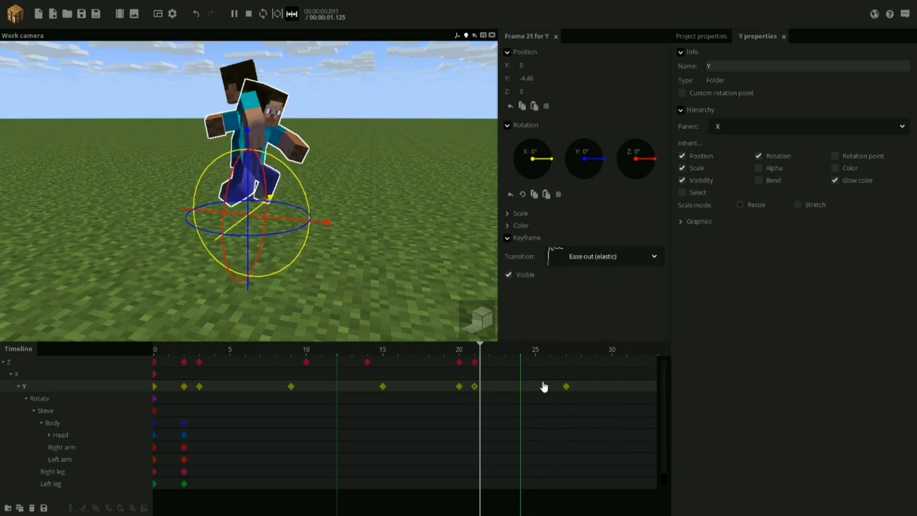
{"action": "left_click", "coordinate": [462, 354]}
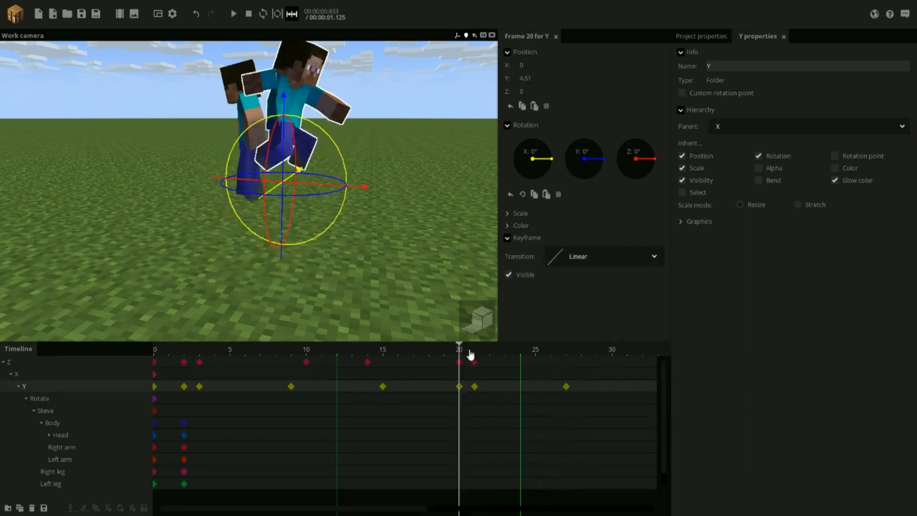
{"action": "left_click", "coordinate": [278, 349]}
{"action": "key", "text": "space"}
{"action": "key", "text": "space"}
{"action": "key", "text": "space"}
{"action": "key", "text": "space"}
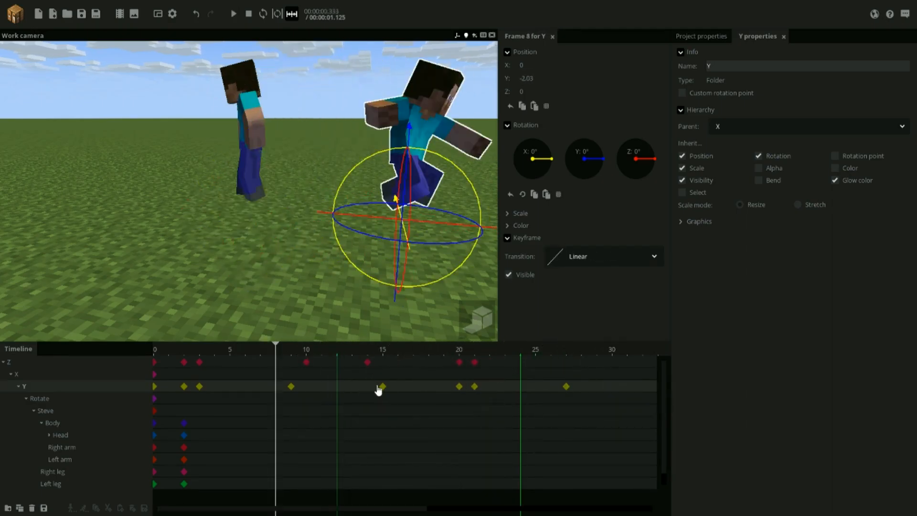
Move the Y folder's frame 15 keyframe to frame 14 and raise it together with the frame 20 keyframe.
{"action": "left_click", "coordinate": [381, 386]}
{"action": "left_click_drag", "start_coordinate": [382, 387], "coordinate": [367, 383]}
{"action": "left_click", "coordinate": [460, 389], "text": "shift"}
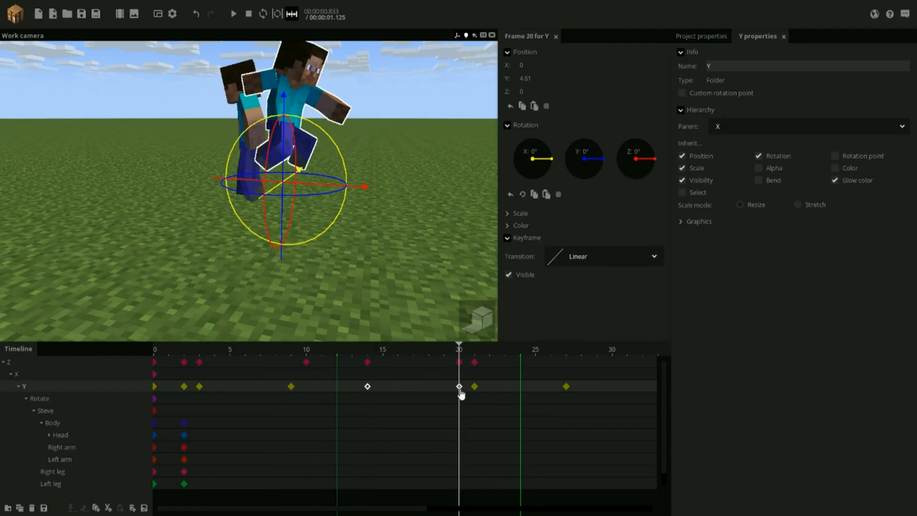
{"action": "left_click_drag", "start_coordinate": [288, 160], "coordinate": [292, 128]}
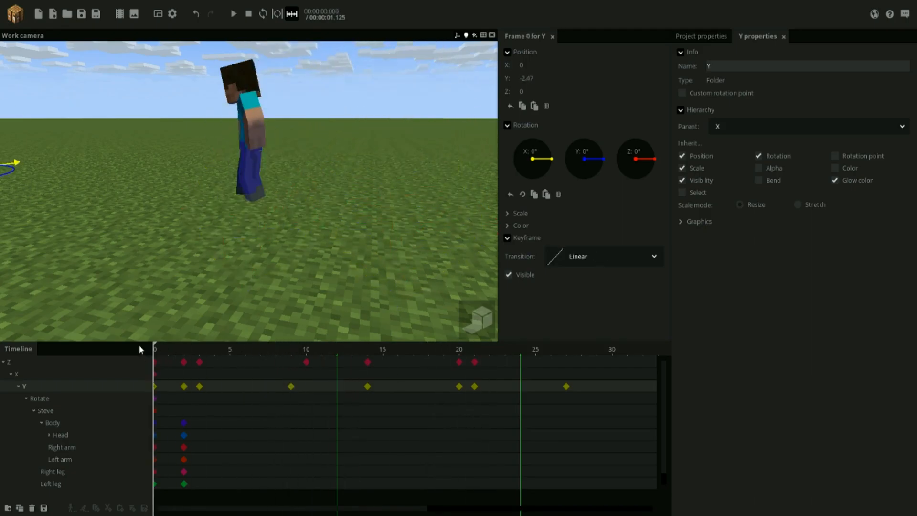
Move the Y folder's frame 9 keyframe to frame 10 and replay the animation from the start.
{"action": "key", "text": "space"}
{"action": "left_click_drag", "start_coordinate": [169, 351], "coordinate": [194, 377]}
{"action": "key", "text": "space"}
{"action": "key", "text": "space"}
{"action": "left_click_drag", "start_coordinate": [290, 387], "coordinate": [304, 392]}
{"action": "key", "text": "space"}
{"action": "key", "text": "space"}
{"action": "left_click_drag", "start_coordinate": [300, 353], "coordinate": [131, 347]}
{"action": "key", "text": "space"}
{"action": "key", "text": "space"}
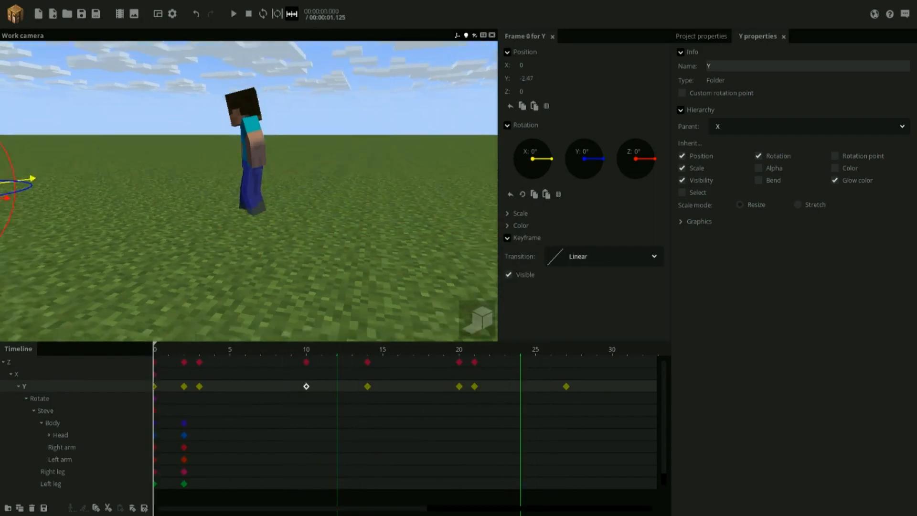
Review the takeoff around frames 2 and 3, and move the Z folder's frame 3 keyframe to frame 4.
{"action": "left_click", "coordinate": [184, 387]}
{"action": "key", "text": "space"}
{"action": "key", "text": "space"}
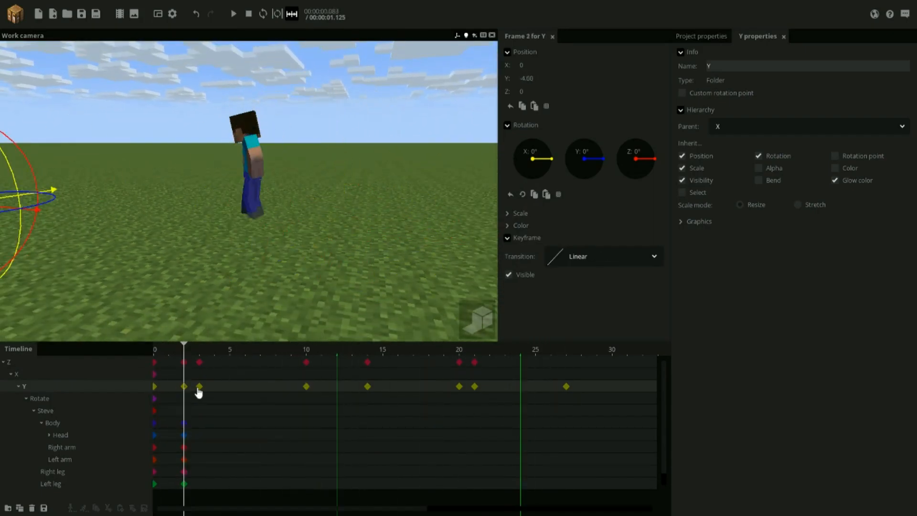
{"action": "left_click_drag", "start_coordinate": [190, 355], "coordinate": [131, 351]}
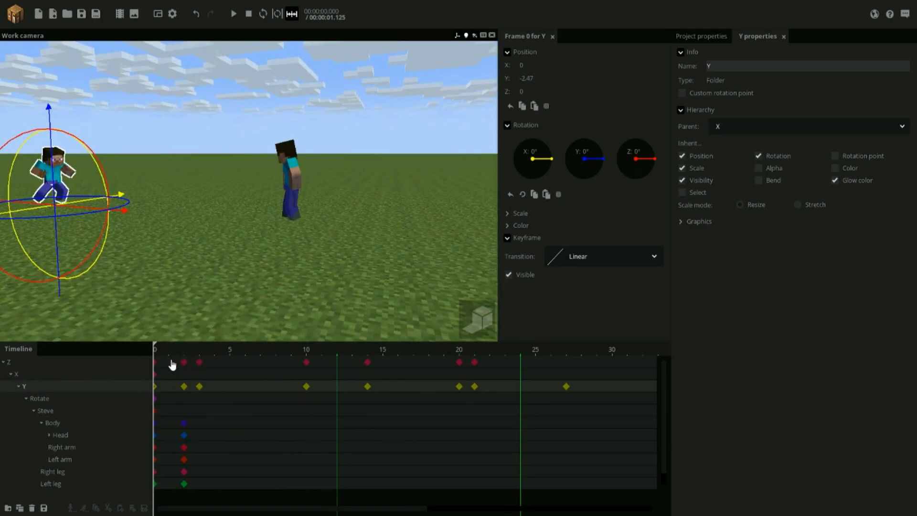
{"action": "left_click_drag", "start_coordinate": [171, 355], "coordinate": [244, 364]}
{"action": "left_click", "coordinate": [200, 363]}
{"action": "key", "text": "space"}
{"action": "left_click", "coordinate": [306, 386]}
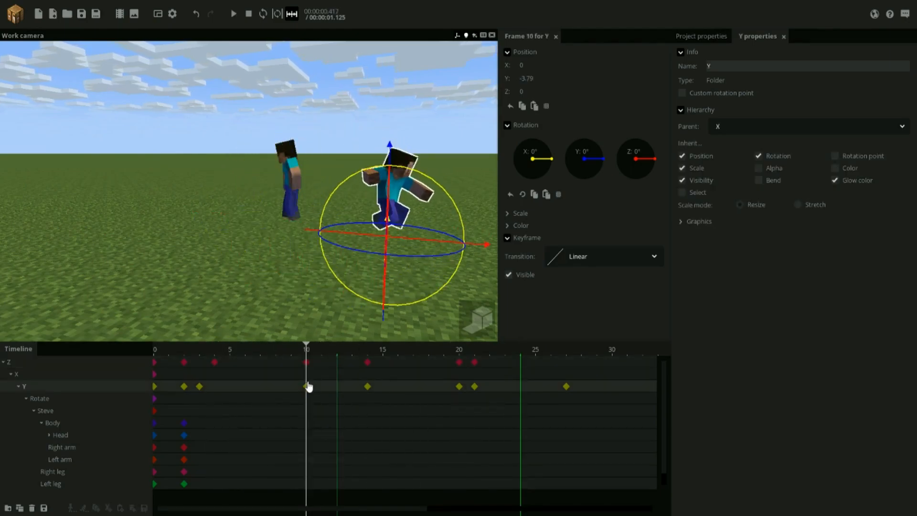
Shift all Z and Y folder keyframes from frame 14 onward three frames later and replay from frame 10.
{"action": "left_click_drag", "start_coordinate": [583, 411], "coordinate": [414, 363]}
{"action": "key", "text": "space"}
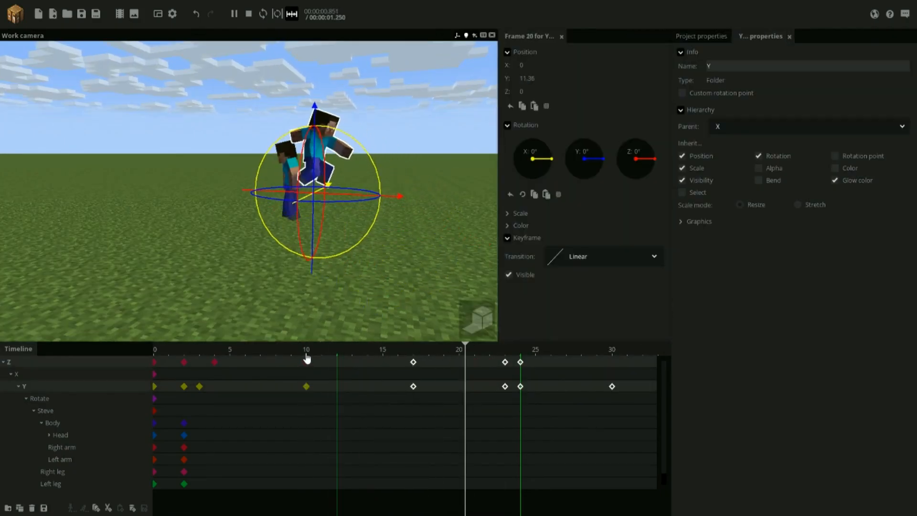
{"action": "left_click", "coordinate": [306, 355]}
{"action": "key", "text": "space"}
Lower the Y folder's frame 17 keyframe to about 5.07, trying it at frame 15 before returning it to frame 17.
{"action": "left_click", "coordinate": [456, 376]}
{"action": "left_click", "coordinate": [414, 363]}
{"action": "left_click", "coordinate": [462, 363]}
{"action": "left_click", "coordinate": [504, 364]}
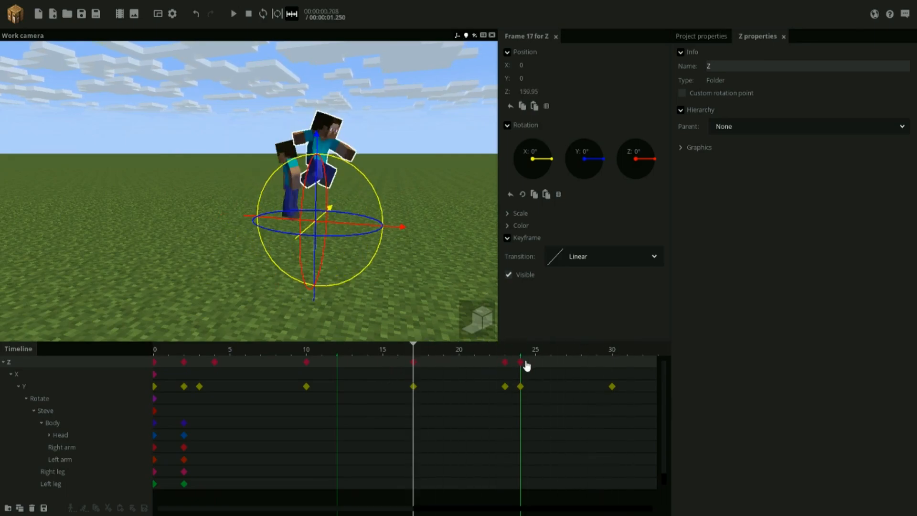
{"action": "left_click", "coordinate": [520, 386]}
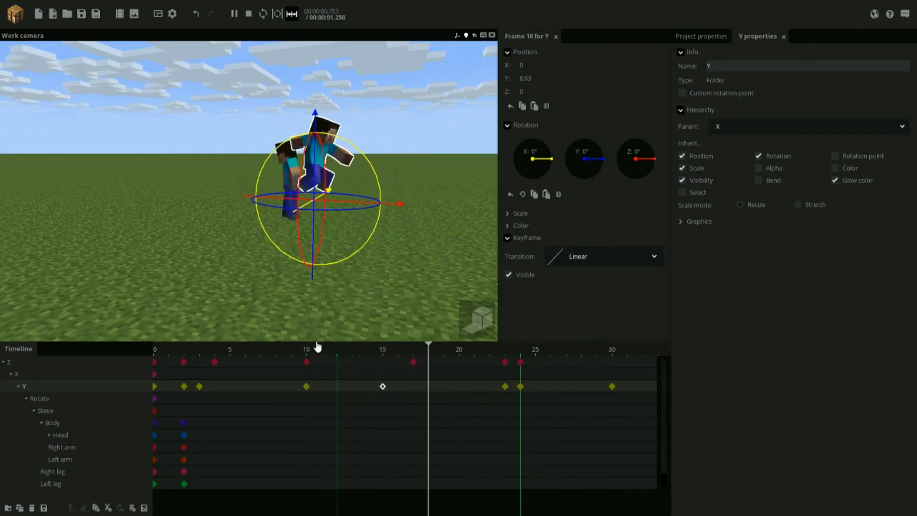
{"action": "left_click", "coordinate": [395, 386]}
{"action": "key", "text": "space"}
{"action": "left_click", "coordinate": [413, 385]}
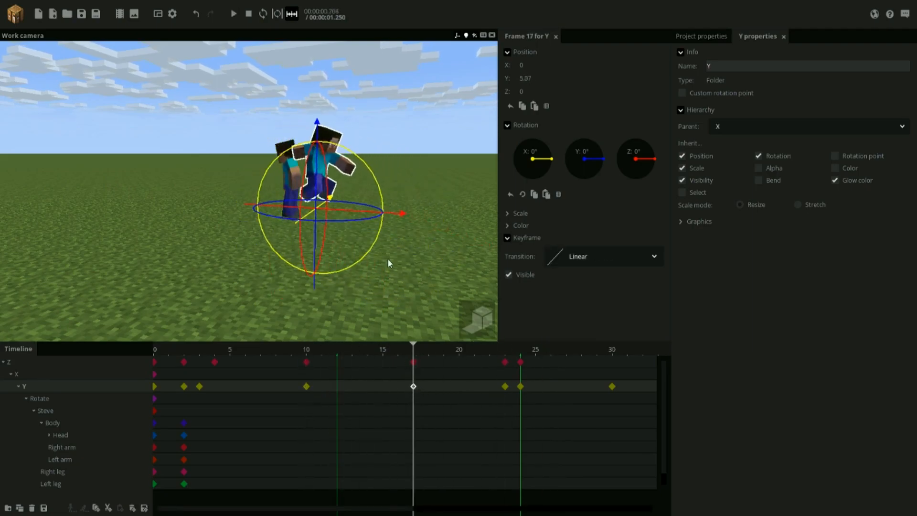
Replay the movement from frame 10 and from the start, examining the jump timing against the Z and Y keyframes.
{"action": "left_click", "coordinate": [307, 386]}
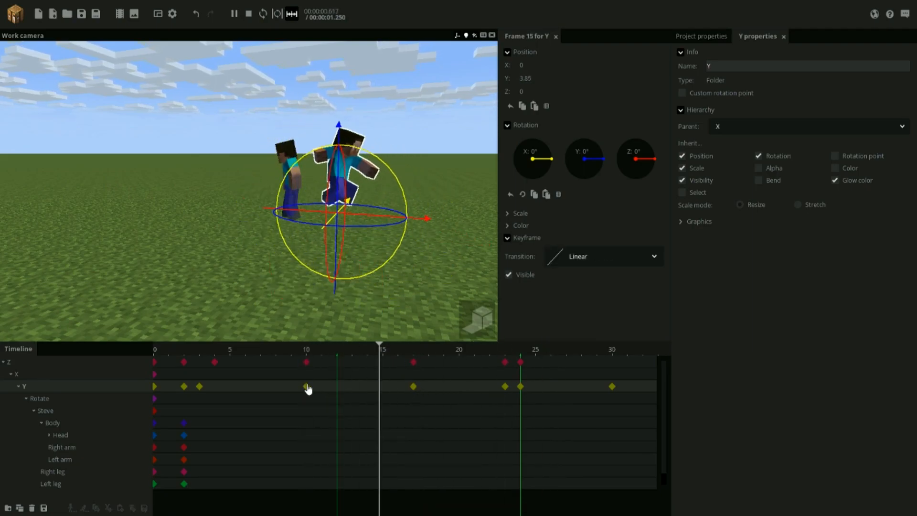
{"action": "key", "text": "space"}
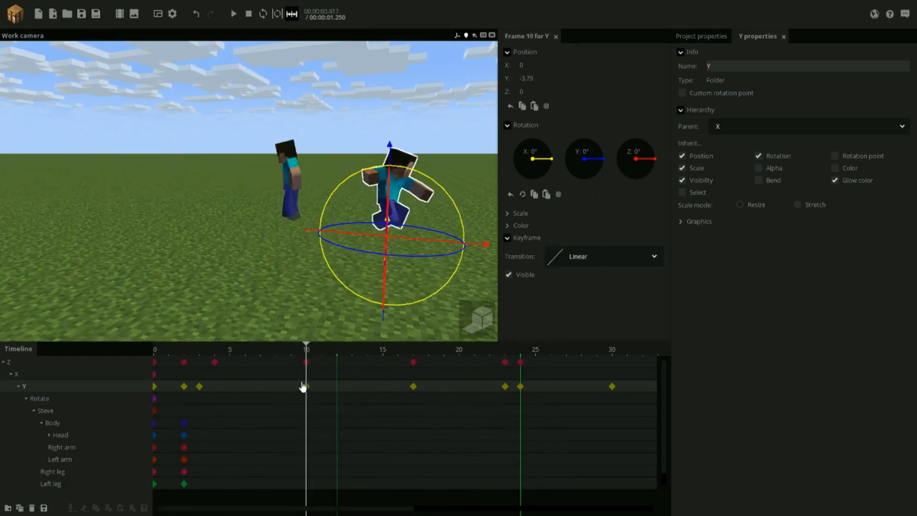
{"action": "key", "text": "space"}
{"action": "key", "text": "space"}
{"action": "key", "text": "space"}
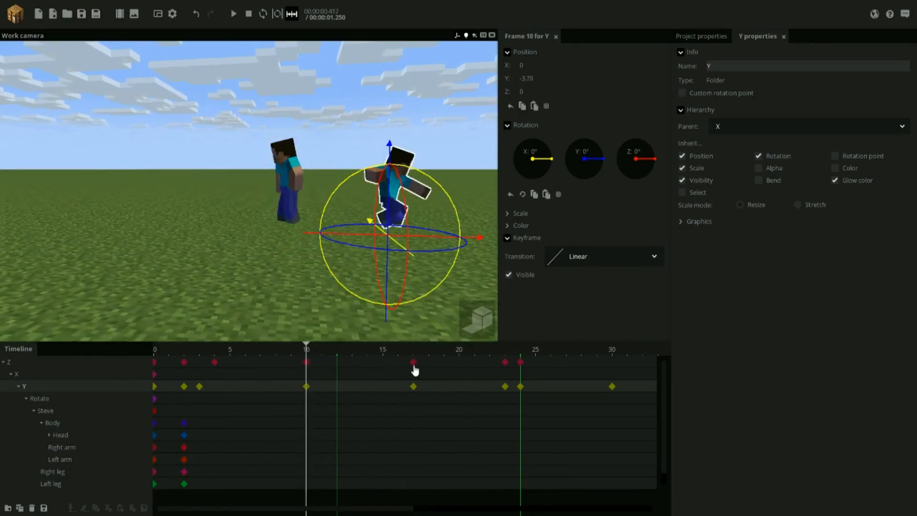
{"action": "left_click", "coordinate": [414, 362]}
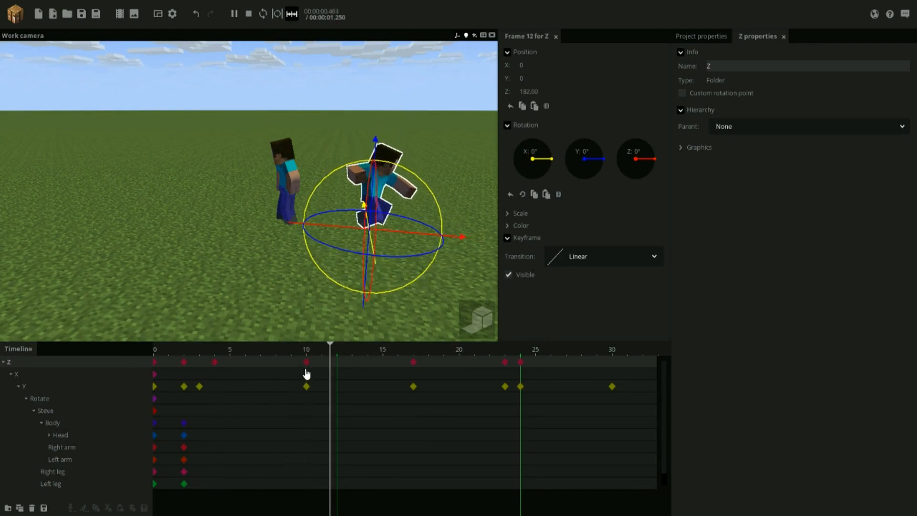
{"action": "key", "text": "space"}
{"action": "left_click_drag", "start_coordinate": [246, 351], "coordinate": [110, 346]}
{"action": "key", "text": "space"}
{"action": "key", "text": "space"}
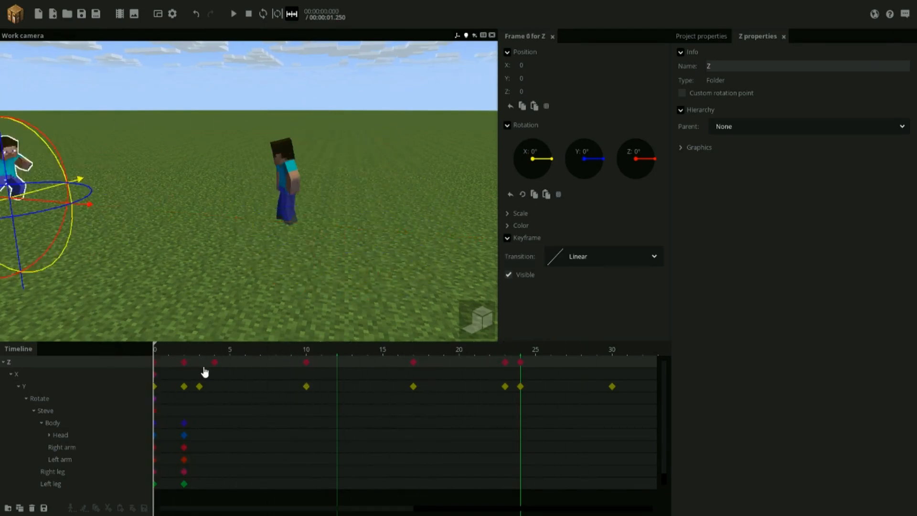
{"action": "left_click", "coordinate": [182, 363]}
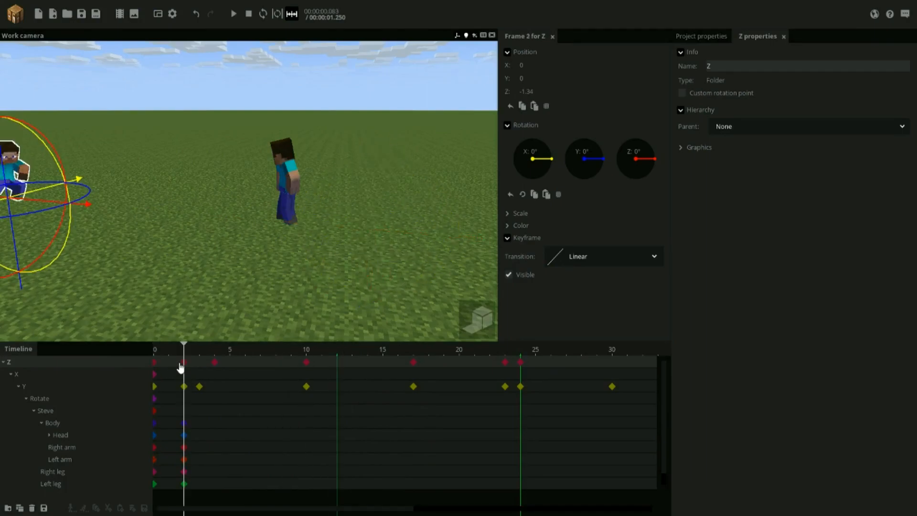
Give the Z folder's frame 4 keyframe an ease-out transition and the Y folder's frame 3 keyframe Ease out (back), replaying the dash.
{"action": "left_click", "coordinate": [213, 362]}
{"action": "left_click", "coordinate": [573, 258]}
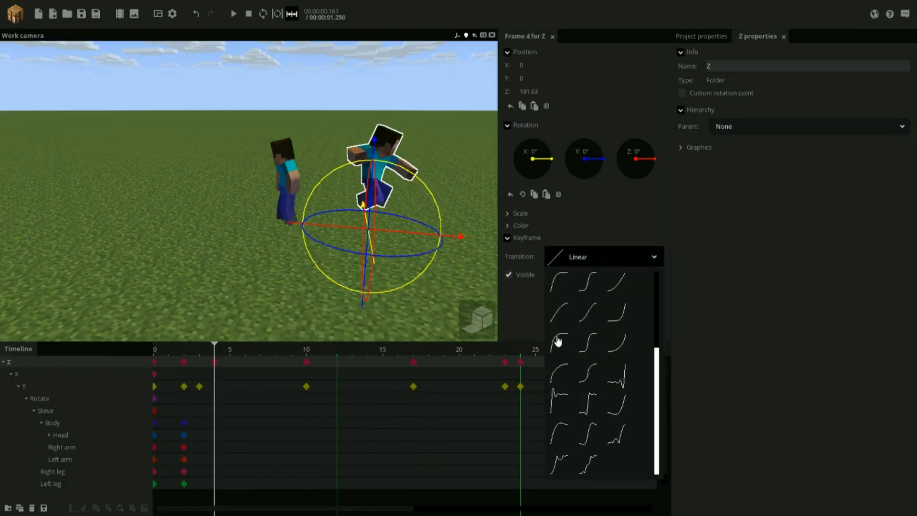
{"action": "left_click", "coordinate": [557, 341]}
{"action": "left_click", "coordinate": [200, 387]}
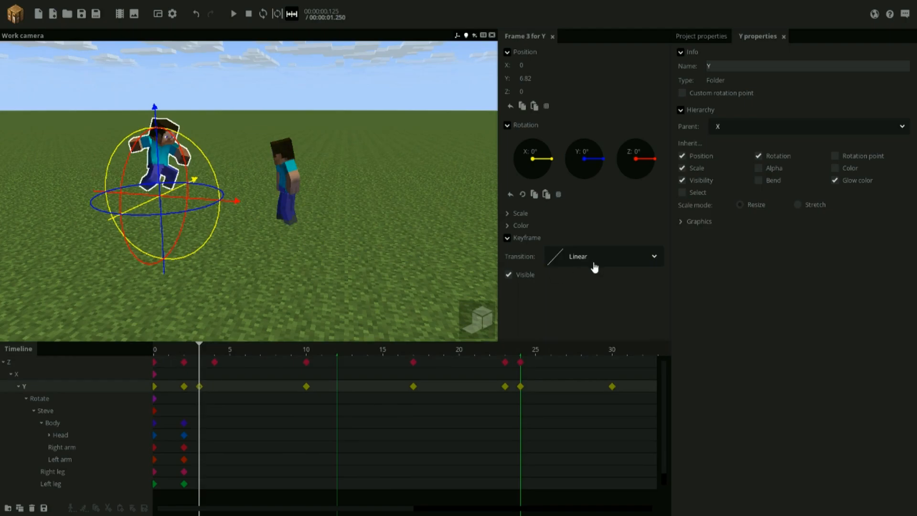
{"action": "left_click", "coordinate": [593, 260]}
{"action": "key", "text": "space"}
{"action": "key", "text": "space"}
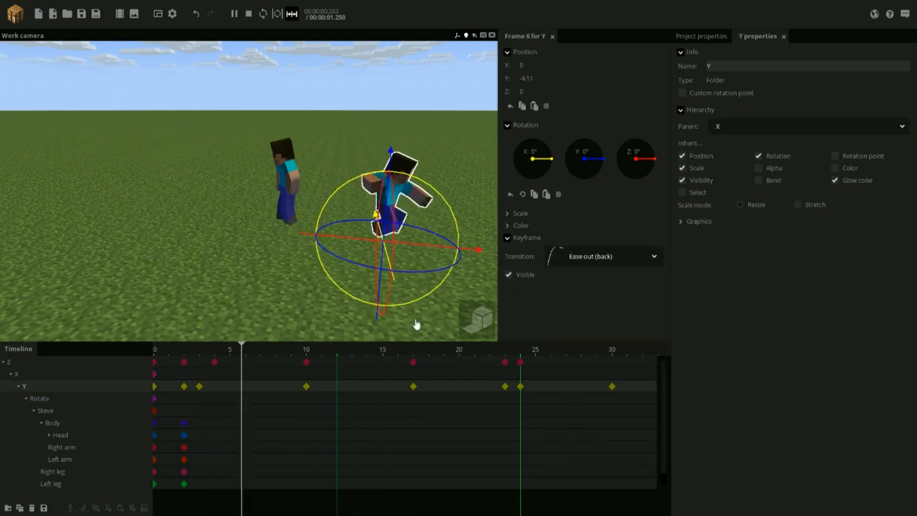
{"action": "key", "text": "space"}
{"action": "left_click", "coordinate": [186, 351]}
{"action": "key", "text": "space"}
Try the Ease in (quadratic) transition on the frame 10 keyframes of the Z and Y folders.
{"action": "left_click", "coordinate": [306, 386]}
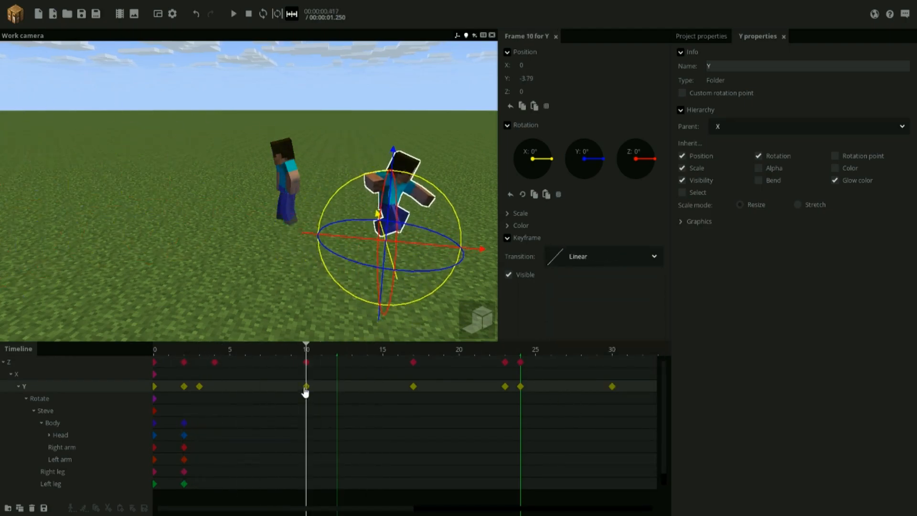
{"action": "left_click", "coordinate": [602, 258]}
{"action": "left_click", "coordinate": [330, 368]}
{"action": "left_click", "coordinate": [307, 362], "text": "shift"}
{"action": "left_click", "coordinate": [606, 257]}
{"action": "left_click", "coordinate": [615, 312]}
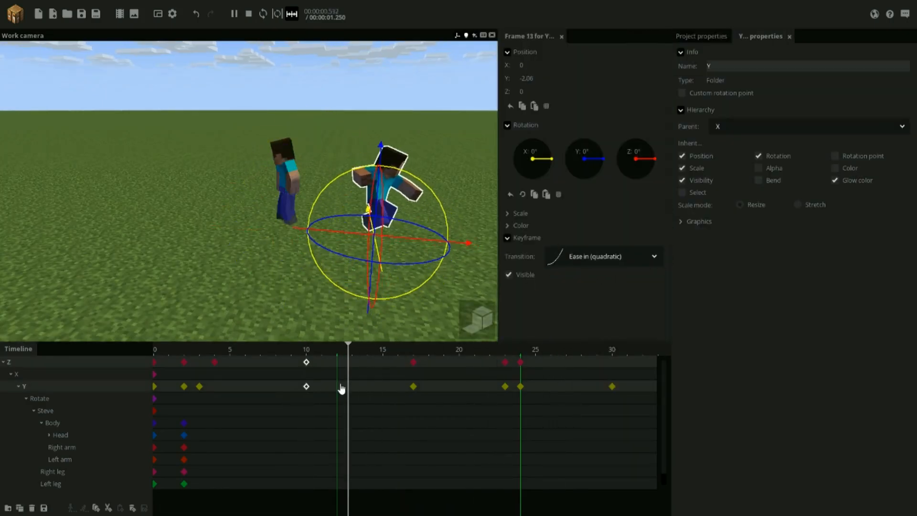
Switch the frame 10 keyframes of the Y and Z folders to Ease out (quadratic) and replay the hop.
{"action": "left_click", "coordinate": [579, 262]}
{"action": "left_click", "coordinate": [560, 307]}
{"action": "key", "text": "space"}
{"action": "key", "text": "space"}
{"action": "key", "text": "space"}
{"action": "key", "text": "space"}
{"action": "left_click", "coordinate": [308, 363]}
{"action": "left_click", "coordinate": [562, 260]}
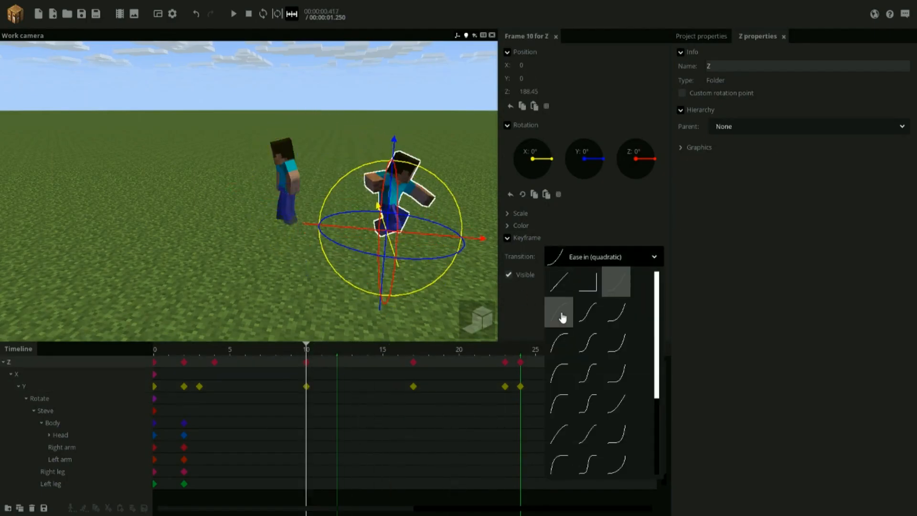
{"action": "left_click", "coordinate": [560, 311]}
{"action": "key", "text": "space"}
Delete the Y folder's frame 17 keyframe and replay the jump from around frame 10.
{"action": "left_click", "coordinate": [414, 387]}
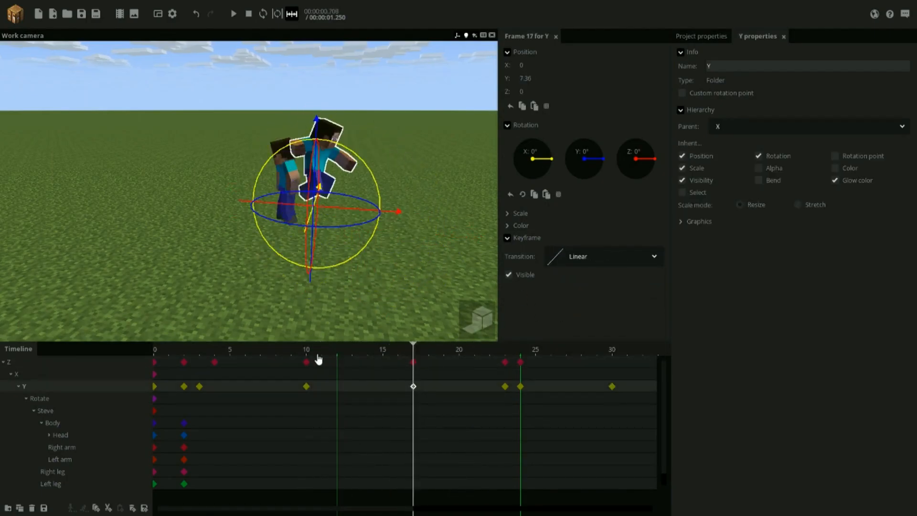
{"action": "left_click", "coordinate": [318, 359]}
{"action": "key", "text": "space"}
{"action": "left_click_drag", "start_coordinate": [436, 262], "coordinate": [436, 241]}
{"action": "key", "text": "space"}
{"action": "key", "text": "space"}
{"action": "key", "text": "space"}
{"action": "key", "text": "space"}
{"action": "key", "text": "space"}
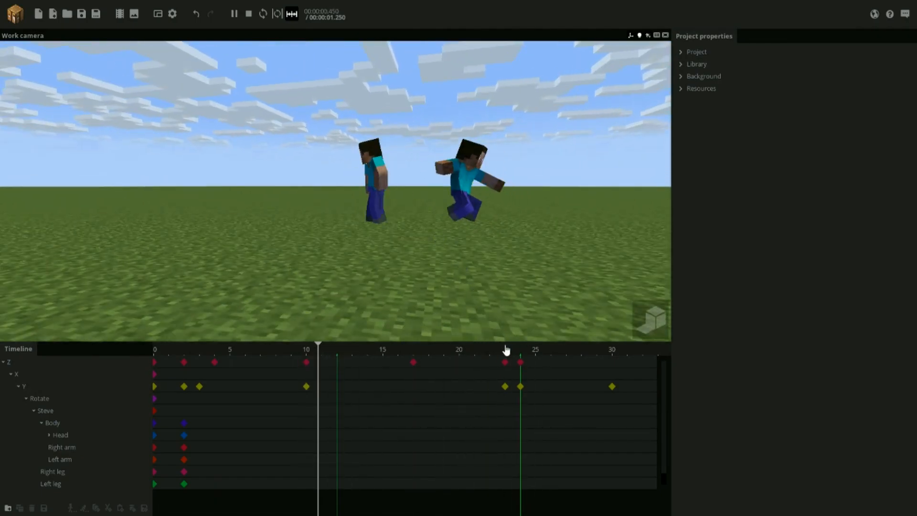
Set the Z folder's frame 23 keyframe to Ease out (elastic) and move its last keyframe to frame 27.
{"action": "left_click", "coordinate": [522, 364]}
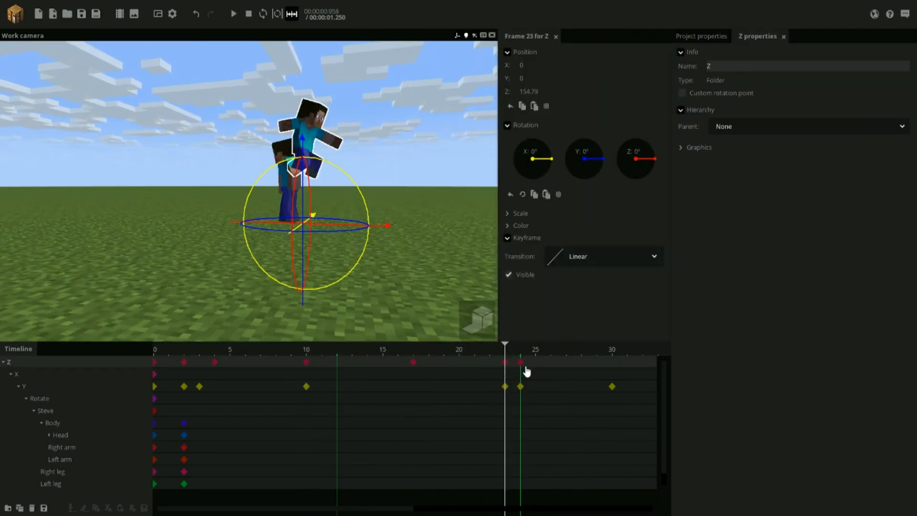
{"action": "left_click", "coordinate": [505, 364]}
{"action": "left_click", "coordinate": [600, 262]}
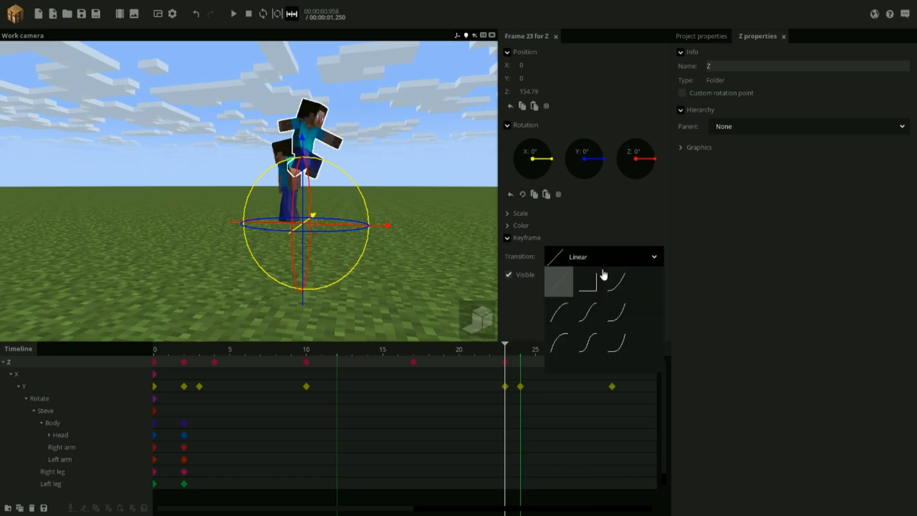
{"action": "left_click", "coordinate": [563, 406]}
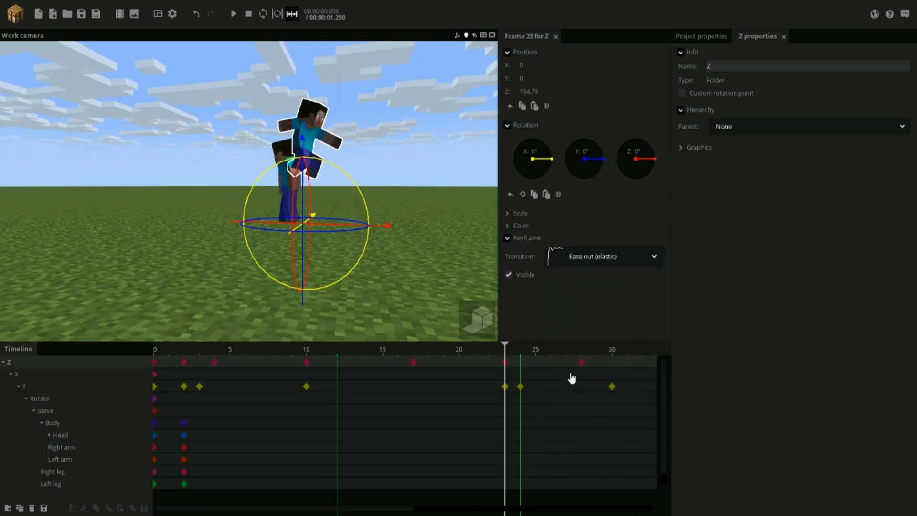
{"action": "left_click_drag", "start_coordinate": [582, 366], "coordinate": [565, 364]}
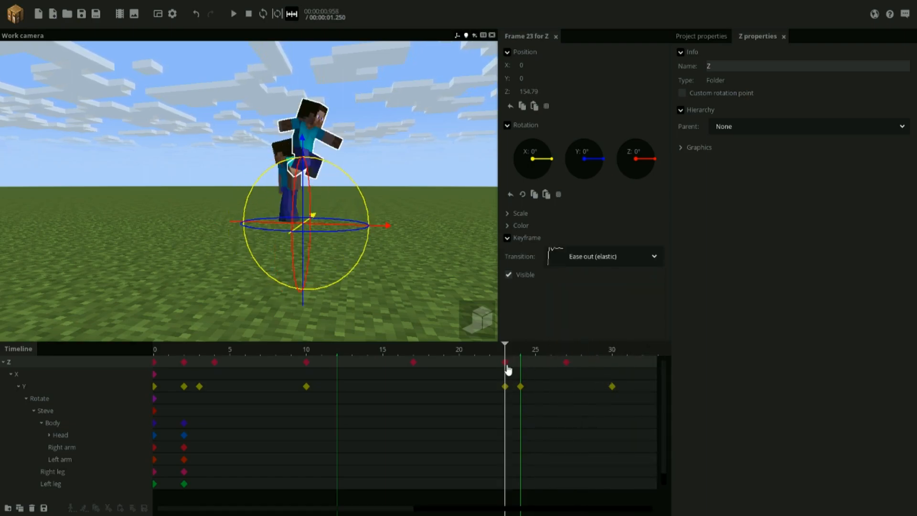
Replay the whole movement from a raised camera angle, examining the landing beside the second Steve.
{"action": "key", "text": "space"}
{"action": "key", "text": "space"}
{"action": "key", "text": "space"}
{"action": "key", "text": "space"}
{"action": "left_click_drag", "start_coordinate": [442, 256], "coordinate": [420, 221]}
{"action": "left_click", "coordinate": [444, 266]}
{"action": "key", "text": "space"}
{"action": "key", "text": "space"}
{"action": "key", "text": "space"}
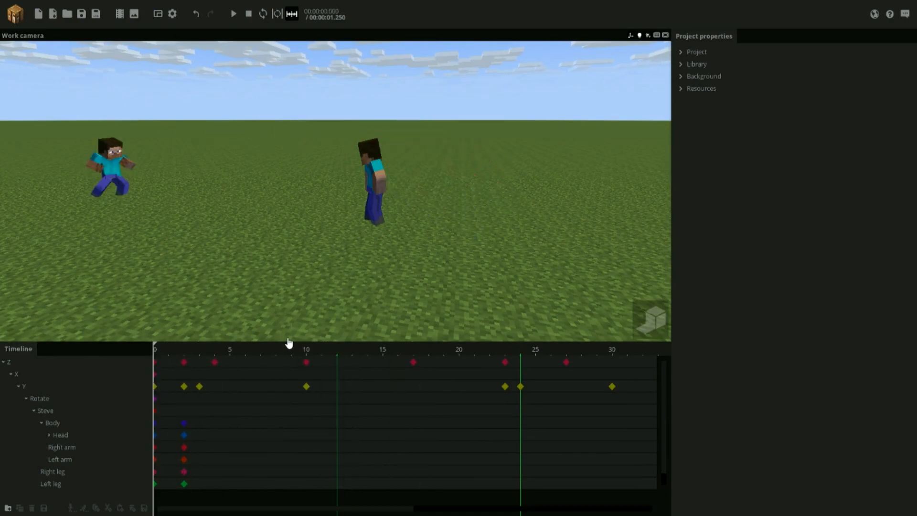
{"action": "key", "text": "space"}
Shift all keyframes from frame 2 onward, including the body part poses, one frame later.
{"action": "left_click_drag", "start_coordinate": [551, 453], "coordinate": [179, 348]}
{"action": "left_click_drag", "start_coordinate": [199, 387], "coordinate": [210, 383]}
{"action": "left_click_drag", "start_coordinate": [651, 430], "coordinate": [205, 343]}
{"action": "left_click_drag", "start_coordinate": [633, 408], "coordinate": [211, 355]}
{"action": "scroll", "coordinate": [249, 374], "scroll_direction": "down", "scroll_amount": 2}
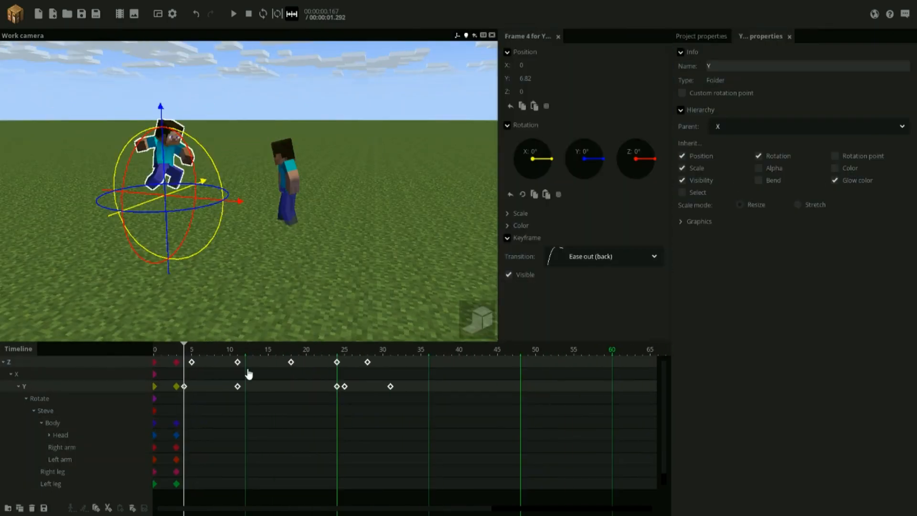
Shift the Z and Y folder keyframes after frame 3 one more frame later and replay from the start.
{"action": "left_click", "coordinate": [192, 388]}
{"action": "left_click_drag", "start_coordinate": [436, 402], "coordinate": [189, 385]}
{"action": "left_click", "coordinate": [180, 389]}
{"action": "key", "text": "space"}
{"action": "key", "text": "space"}
{"action": "key", "text": "space"}
{"action": "key", "text": "space"}
{"action": "left_click_drag", "start_coordinate": [168, 352], "coordinate": [139, 353]}
{"action": "key", "text": "space"}
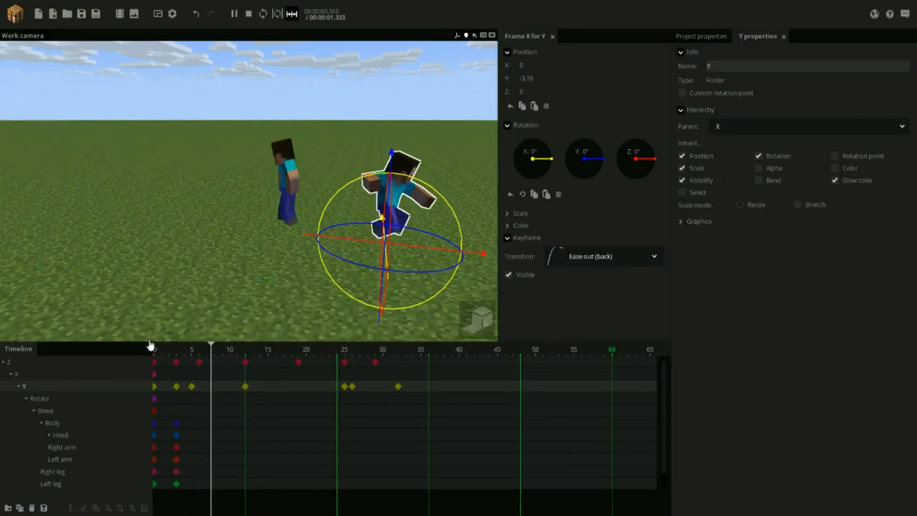
Shift the Z and Y folder keyframes after frame 12 four frames earlier and replay from there.
{"action": "left_click_drag", "start_coordinate": [435, 404], "coordinate": [254, 362]}
{"action": "left_click", "coordinate": [247, 361]}
{"action": "key", "text": "space"}
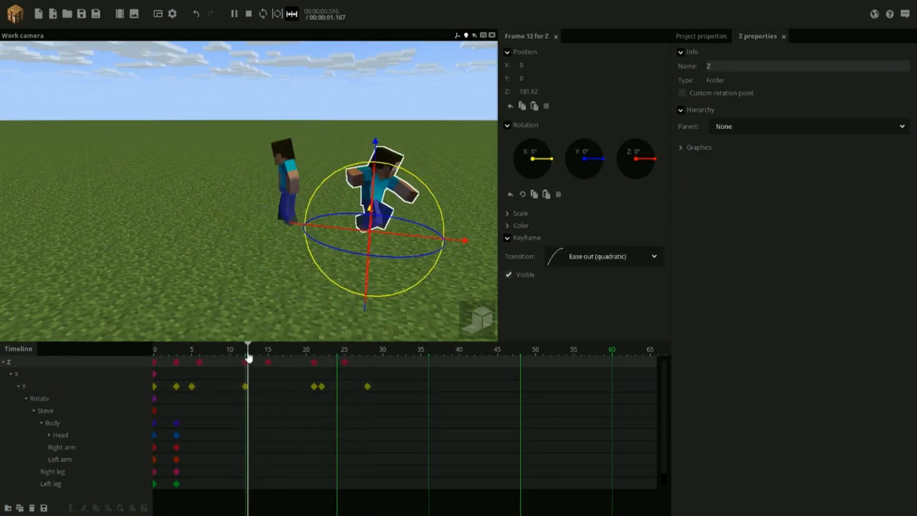
Replace the elastic transition on the Z folder's frame 21 keyframe with another ease-out curve and replay the landing.
{"action": "left_click", "coordinate": [314, 363]}
{"action": "scroll", "coordinate": [315, 366], "scroll_direction": "up", "scroll_amount": 3}
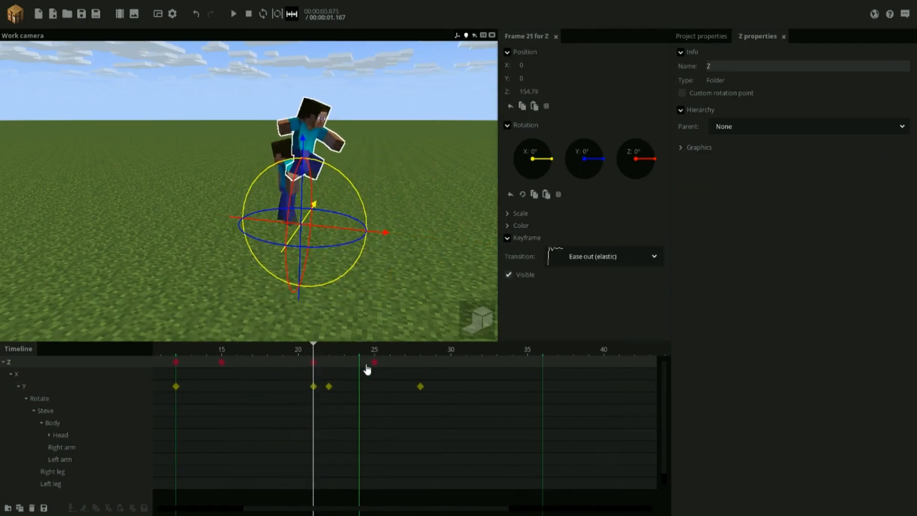
{"action": "left_click", "coordinate": [603, 256]}
{"action": "left_click", "coordinate": [563, 429]}
{"action": "key", "text": "space"}
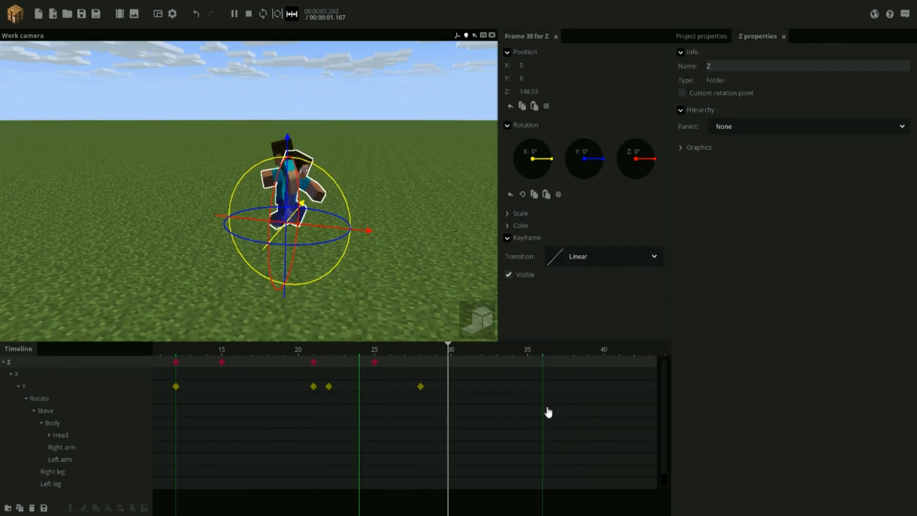
{"action": "left_click", "coordinate": [427, 285]}
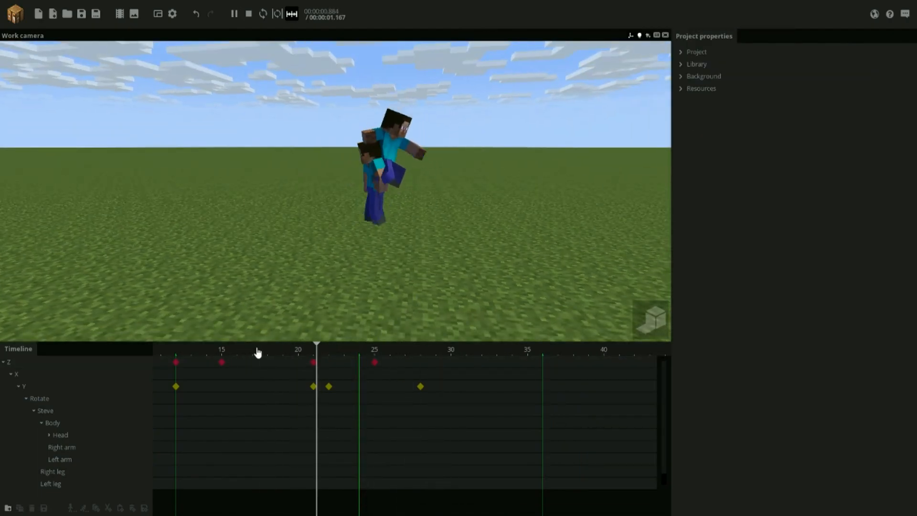
Replay the movement from the start, examining the pause between the dash and the second hop.
{"action": "key", "text": "space"}
{"action": "middle_click_drag", "start_coordinate": [274, 382], "coordinate": [412, 395]}
{"action": "key", "text": "space"}
{"action": "left_click", "coordinate": [367, 394]}
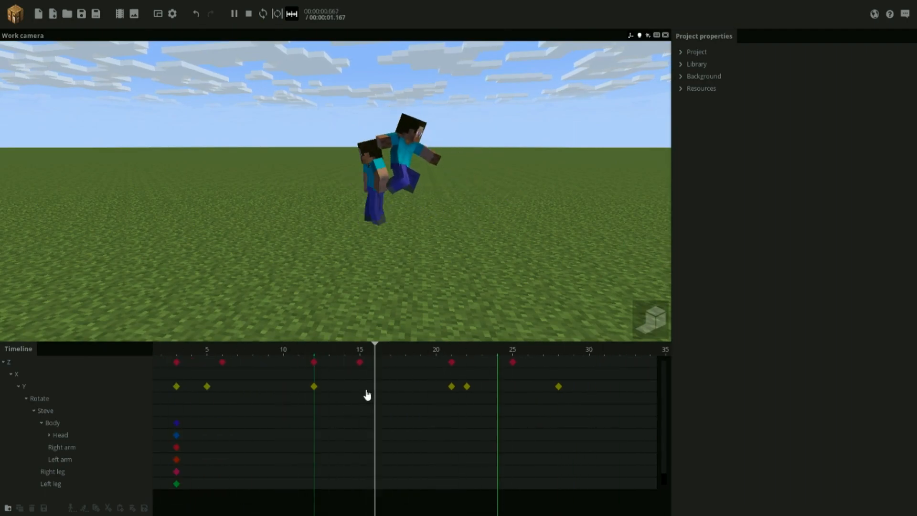
{"action": "key", "text": "space"}
{"action": "left_click_drag", "start_coordinate": [290, 352], "coordinate": [139, 348]}
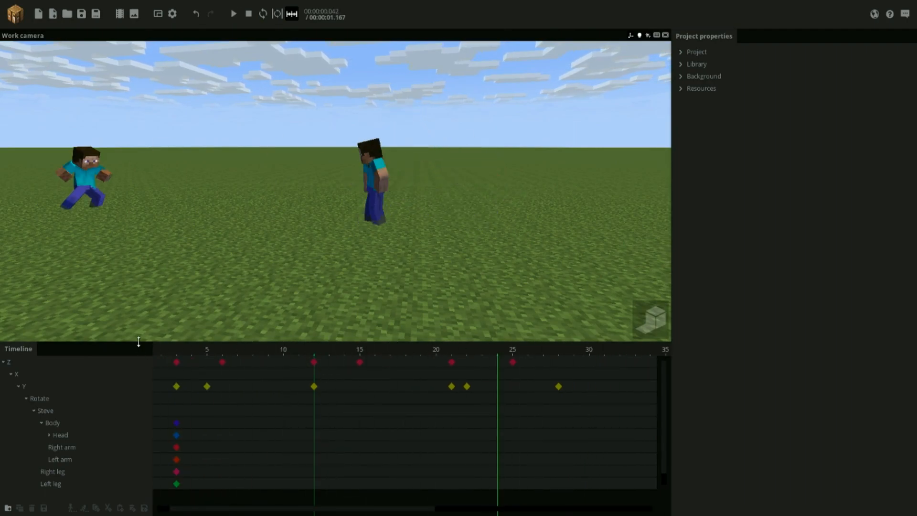
{"action": "key", "text": "space"}
{"action": "key", "text": "space"}
{"action": "key", "text": "space"}
Shift the Z and Y folder keyframes from frame 12 onward three frames earlier and replay the movement.
{"action": "left_click_drag", "start_coordinate": [602, 428], "coordinate": [268, 363]}
{"action": "key", "text": "space"}
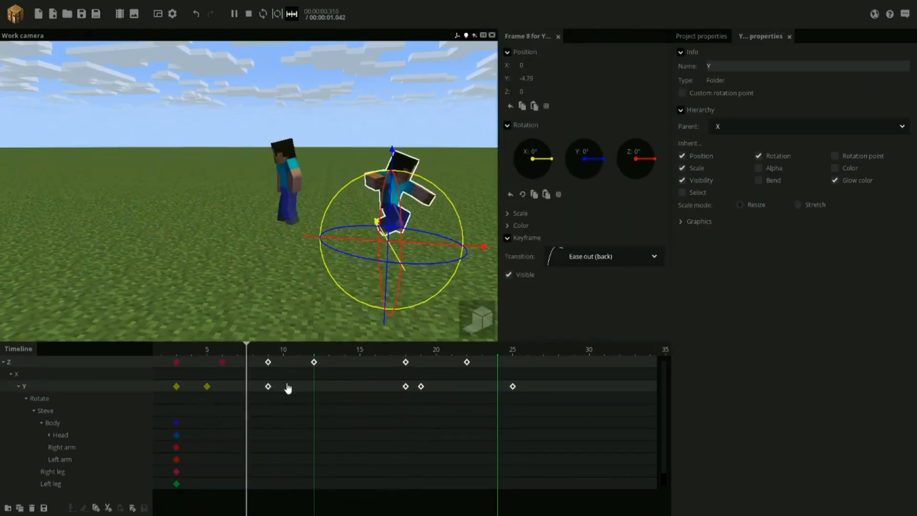
{"action": "key", "text": "space"}
{"action": "middle_click_drag", "start_coordinate": [289, 390], "coordinate": [358, 390]}
{"action": "key", "text": "space"}
{"action": "left_click", "coordinate": [158, 350]}
{"action": "key", "text": "space"}
{"action": "key", "text": "space"}
Check the Y folder's frame 5 keyframe, replay the retimed dash from the start, and save the project.
{"action": "left_click", "coordinate": [231, 385]}
{"action": "key", "text": "space"}
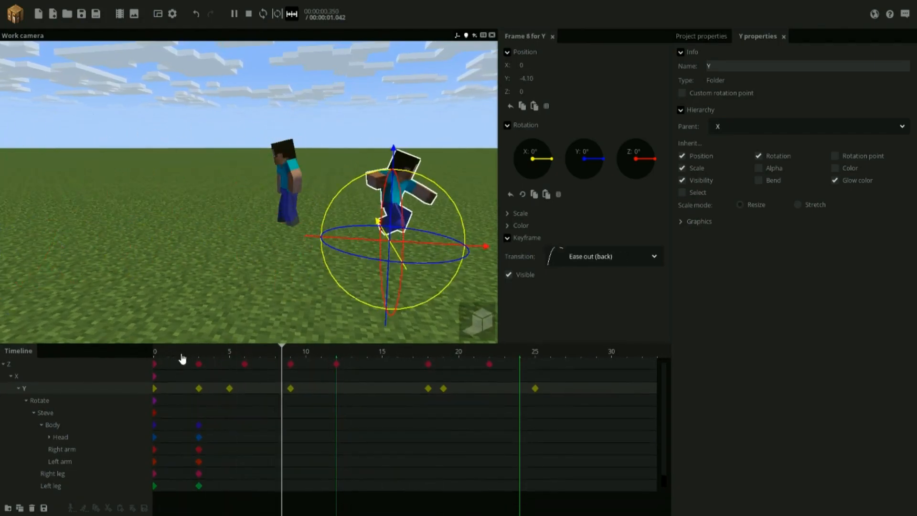
{"action": "key", "text": "space"}
{"action": "key", "text": "space"}
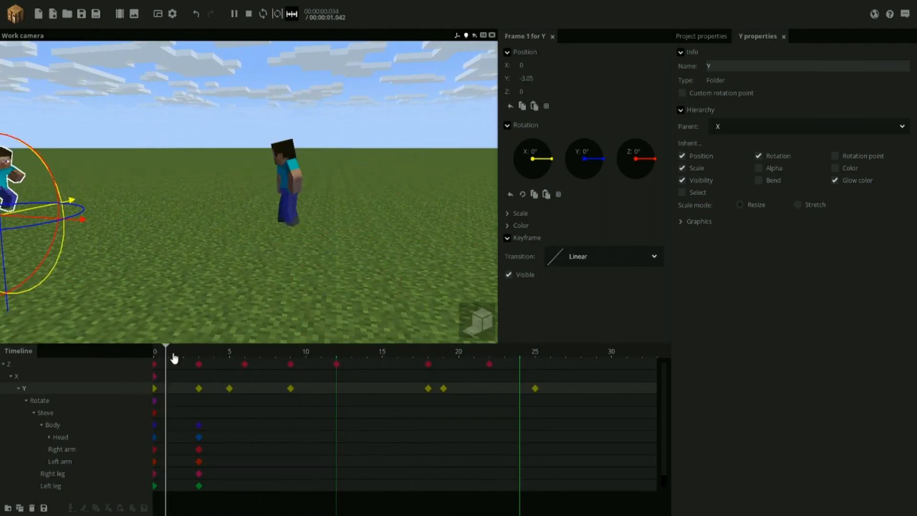
{"action": "key", "text": "space"}
{"action": "left_click", "coordinate": [141, 129]}
{"action": "key", "text": "space"}
{"action": "key", "text": "space"}
{"action": "key", "text": "space"}
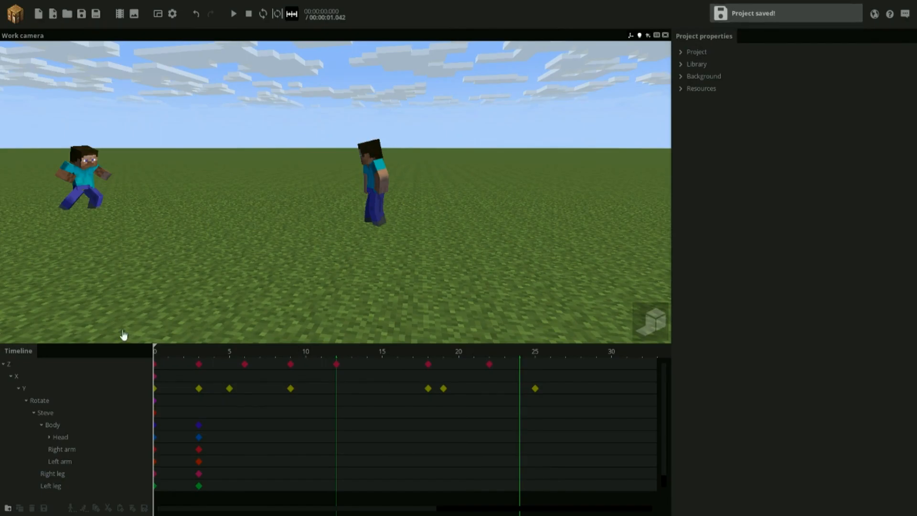
Compare the Rotate folder with Steve at frame 0, trying a rotation on Steve and resetting it.
{"action": "left_click", "coordinate": [64, 402]}
{"action": "right_click_drag", "start_coordinate": [249, 277], "coordinate": [247, 276]}
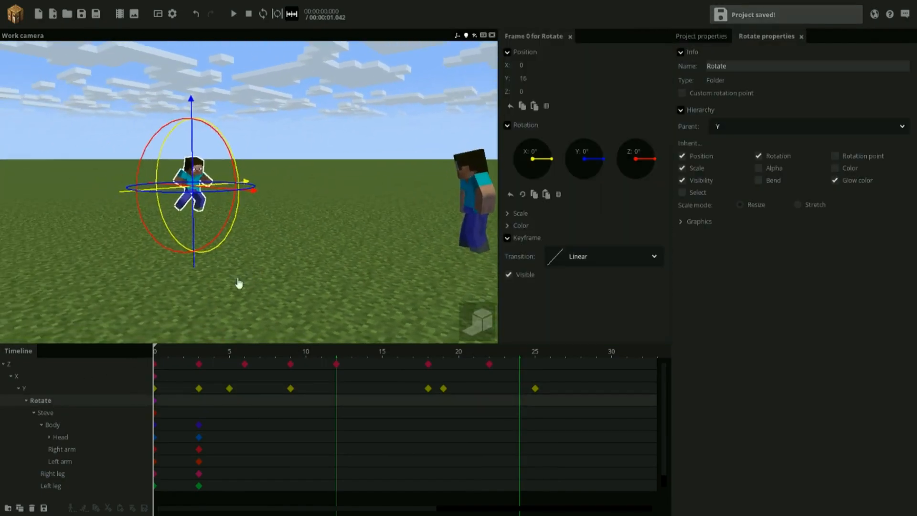
{"action": "left_click", "coordinate": [67, 415]}
{"action": "scroll", "coordinate": [280, 262], "scroll_direction": "up", "scroll_amount": 3}
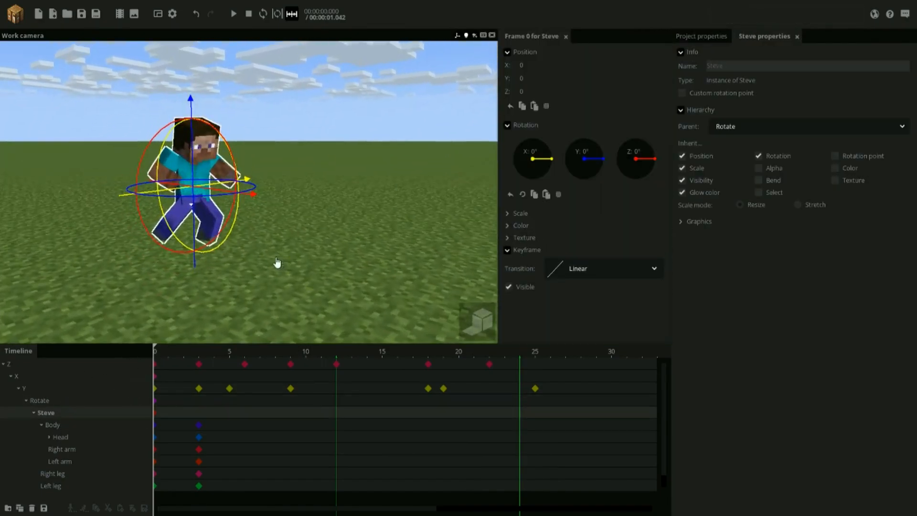
{"action": "right_click_drag", "start_coordinate": [249, 210], "coordinate": [253, 191]}
{"action": "left_click_drag", "start_coordinate": [255, 178], "coordinate": [268, 186]}
{"action": "right_click", "coordinate": [530, 160]}
Examine the frame 0 positions of the Rotate folder, Steve, and his body and legs up close.
{"action": "left_click", "coordinate": [67, 403]}
{"action": "scroll", "coordinate": [368, 257], "scroll_direction": "down", "scroll_amount": 5}
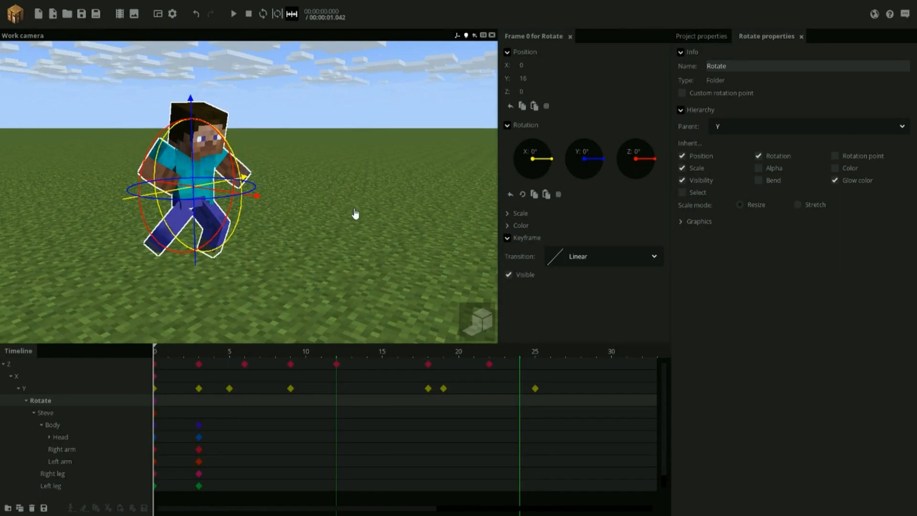
{"action": "scroll", "coordinate": [356, 214], "scroll_direction": "up", "scroll_amount": 5}
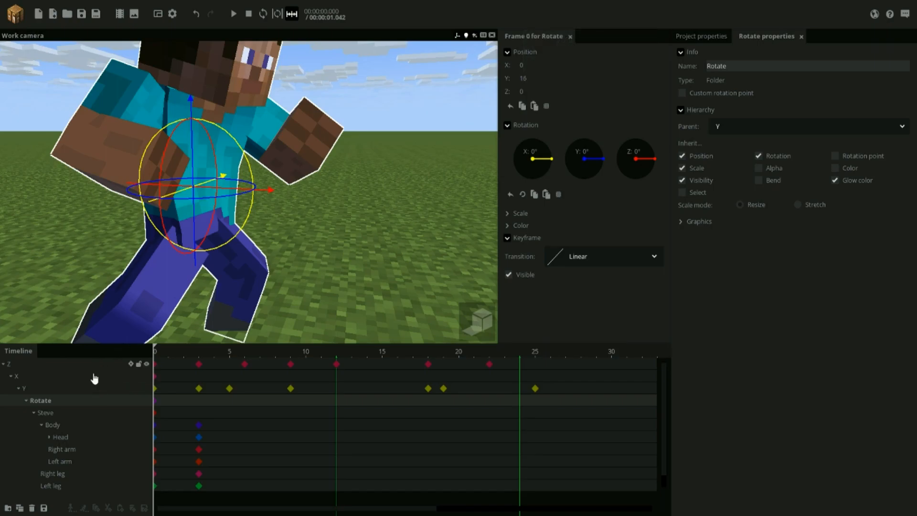
{"action": "left_click", "coordinate": [74, 413]}
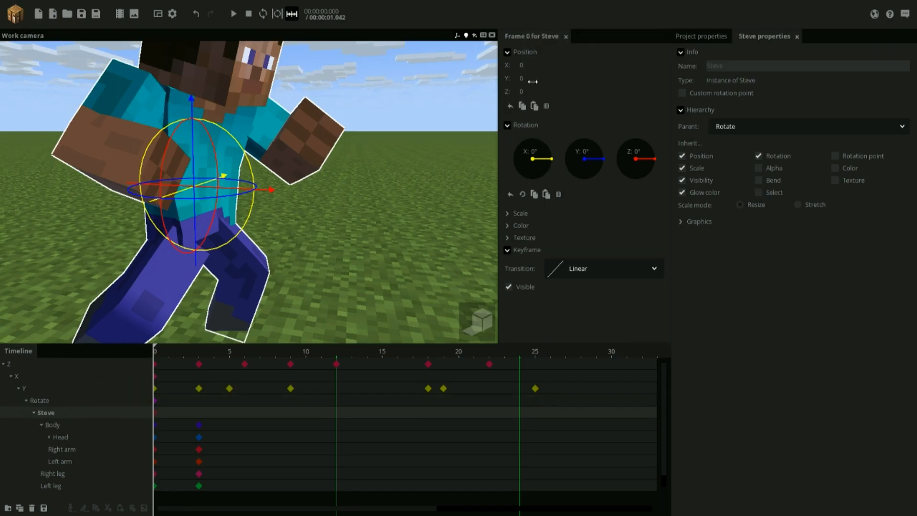
{"action": "left_click", "coordinate": [44, 429]}
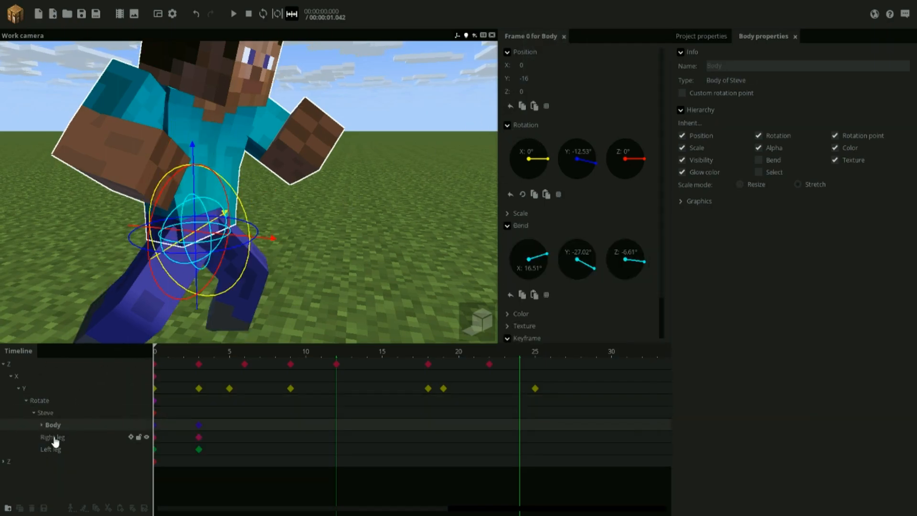
{"action": "left_click", "coordinate": [56, 449]}
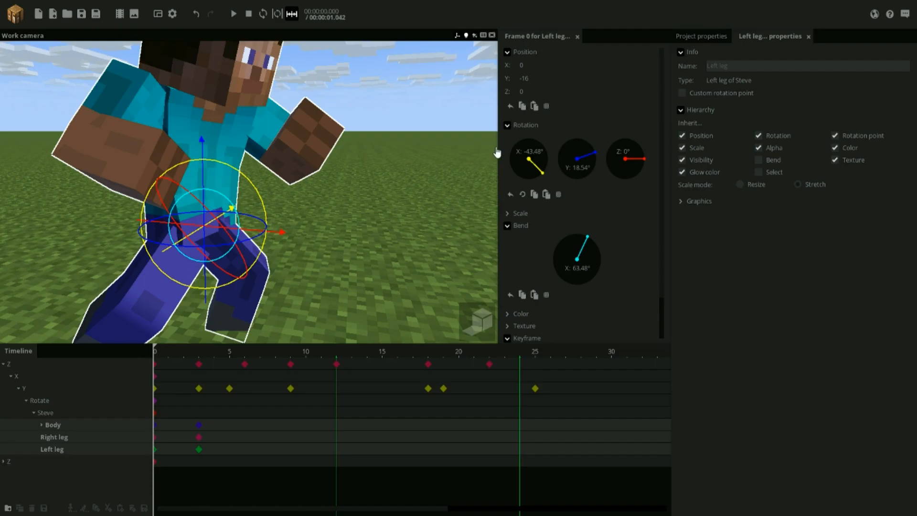
{"action": "left_click", "coordinate": [46, 412]}
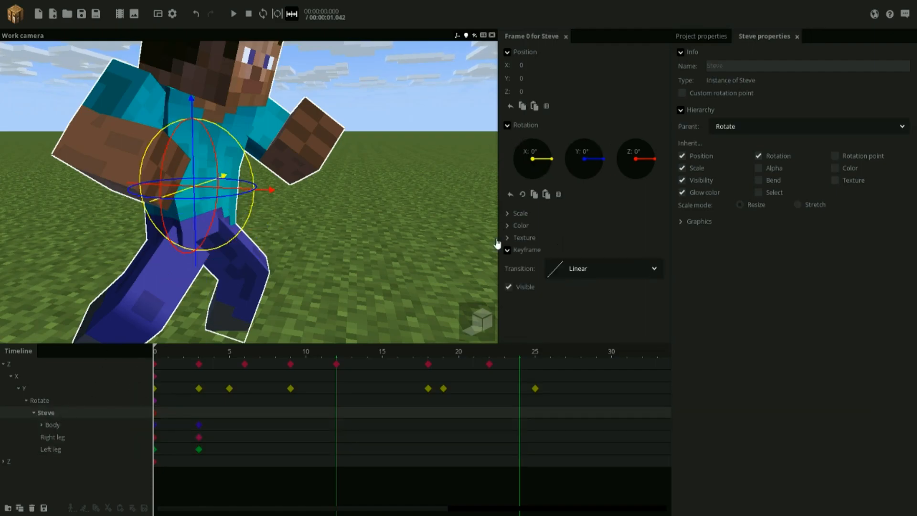
Enable a custom rotation point for Steve and set its Y to 0.24.
{"action": "left_click", "coordinate": [690, 94]}
{"action": "mouse_move", "coordinate": [694, 119]}
{"action": "left_mouse_down"}
{"action": "mouse_move", "coordinate": [658, 114]}
{"action": "mouse_move", "coordinate": [802, 121]}
{"action": "mouse_move", "coordinate": [553, 118]}
{"action": "mouse_move", "coordinate": [815, 121]}
{"action": "mouse_move", "coordinate": [630, 117]}
{"action": "mouse_move", "coordinate": [701, 121]}
{"action": "mouse_move", "coordinate": [689, 129]}
{"action": "left_mouse_up"}
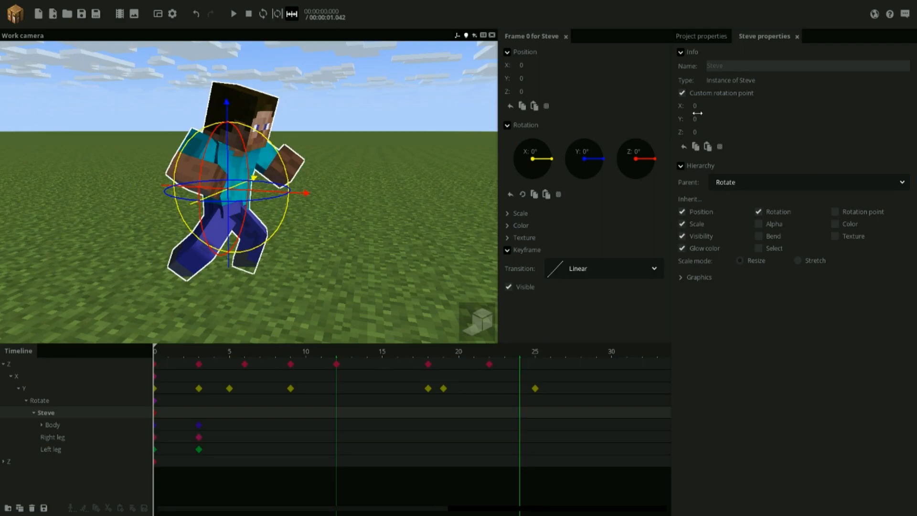
{"action": "left_click_drag", "start_coordinate": [701, 121], "coordinate": [732, 130]}
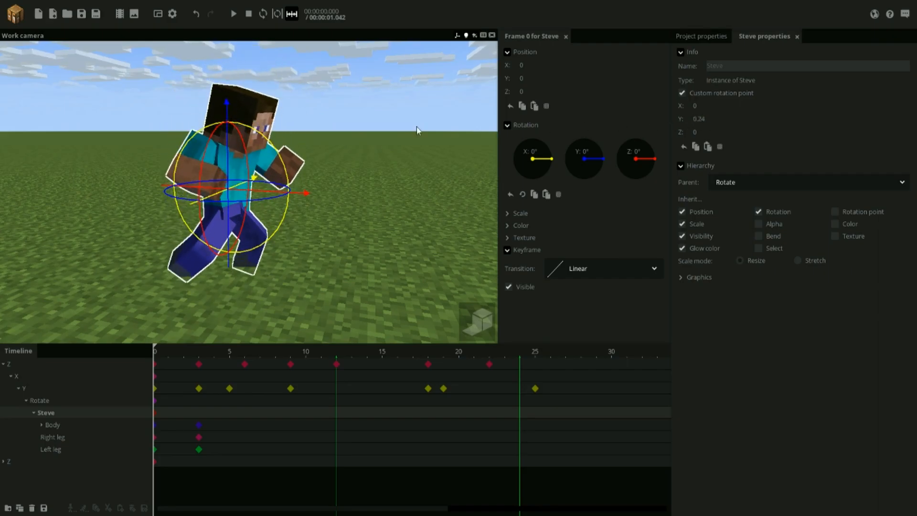
Reset the Y value of Steve's custom rotation point to 0 and inspect the pivot from several angles.
{"action": "scroll", "coordinate": [377, 129], "scroll_direction": "up", "scroll_amount": 3}
{"action": "left_click_drag", "start_coordinate": [418, 131], "coordinate": [382, 111]}
{"action": "right_click", "coordinate": [702, 119]}
{"action": "scroll", "coordinate": [373, 119], "scroll_direction": "up", "scroll_amount": 3}
{"action": "scroll", "coordinate": [303, 186], "scroll_direction": "down", "scroll_amount": 4}
{"action": "left_click_drag", "start_coordinate": [220, 168], "coordinate": [272, 185]}
{"action": "scroll", "coordinate": [335, 188], "scroll_direction": "up", "scroll_amount": 4}
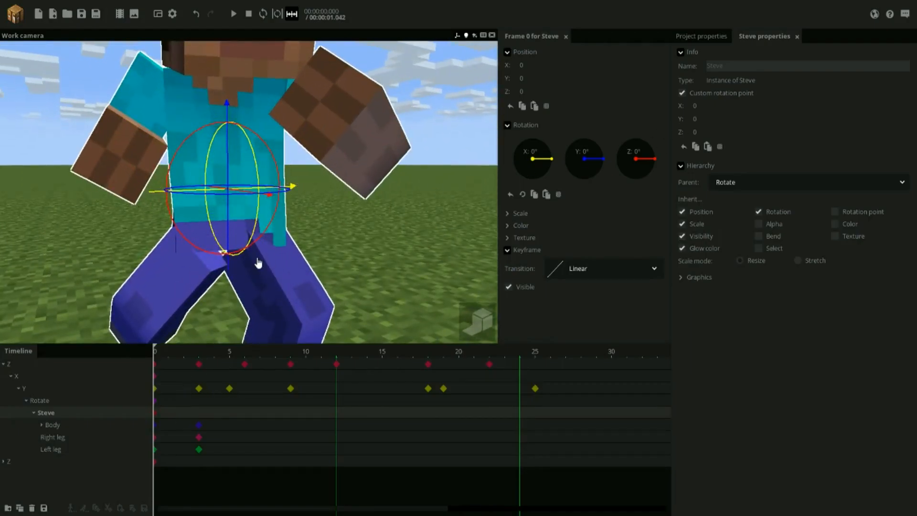
{"action": "scroll", "coordinate": [242, 286], "scroll_direction": "down", "scroll_amount": 4}
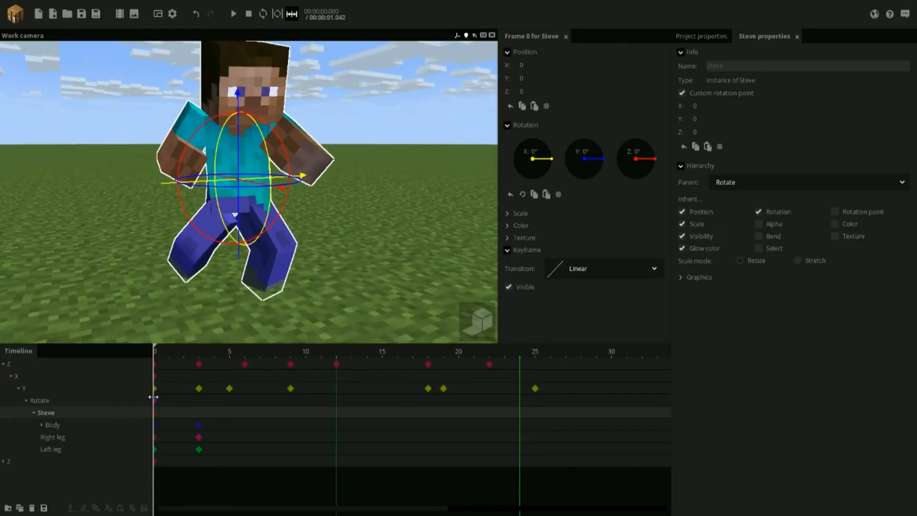
Try rotating Steve around the new pivot at frame 0 and reset his rotation.
{"action": "left_click", "coordinate": [152, 401]}
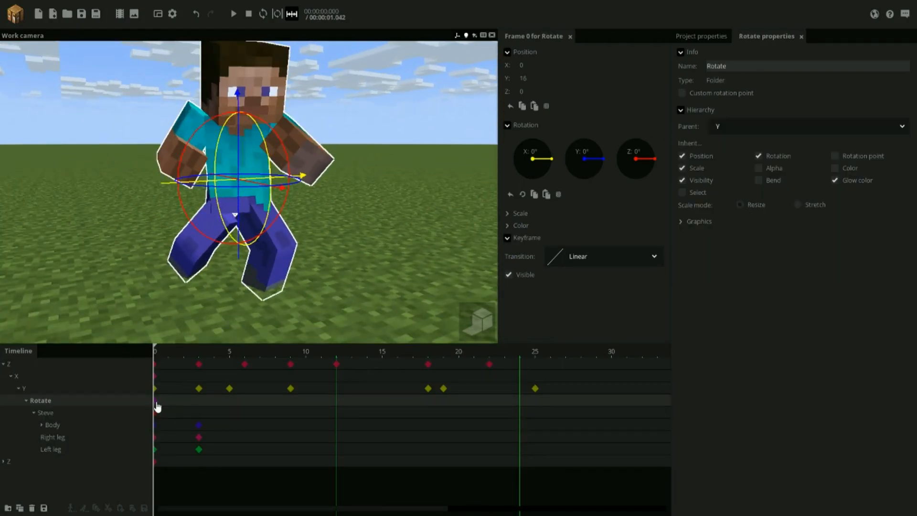
{"action": "left_click", "coordinate": [156, 412]}
{"action": "left_click_drag", "start_coordinate": [293, 187], "coordinate": [249, 153]}
{"action": "right_click", "coordinate": [585, 154]}
{"action": "left_click_drag", "start_coordinate": [539, 174], "coordinate": [502, 181]}
{"action": "right_click", "coordinate": [519, 169]}
{"action": "left_click_drag", "start_coordinate": [267, 210], "coordinate": [289, 220]}
Keyframe the Rotate folder at frame 3, turning it to about -34° on Y.
{"action": "left_click", "coordinate": [161, 404]}
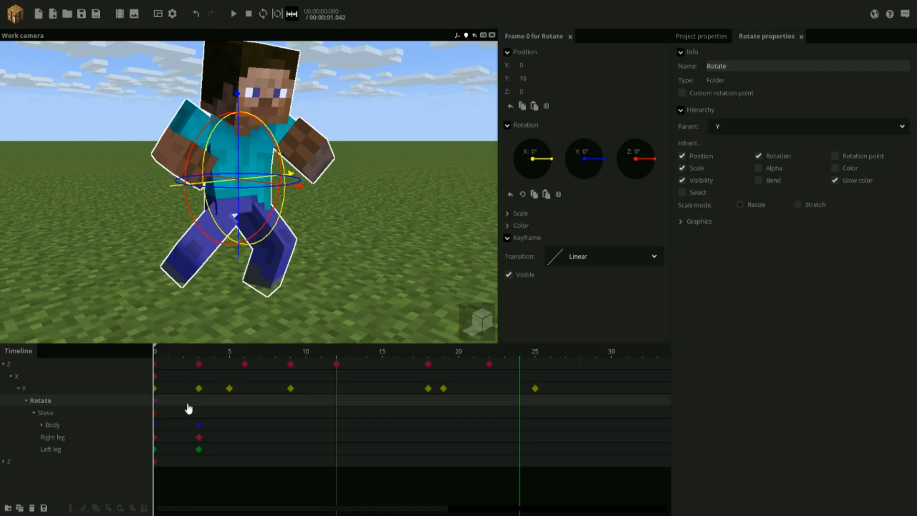
{"action": "left_click", "coordinate": [200, 404]}
{"action": "left_click_drag", "start_coordinate": [309, 239], "coordinate": [315, 263]}
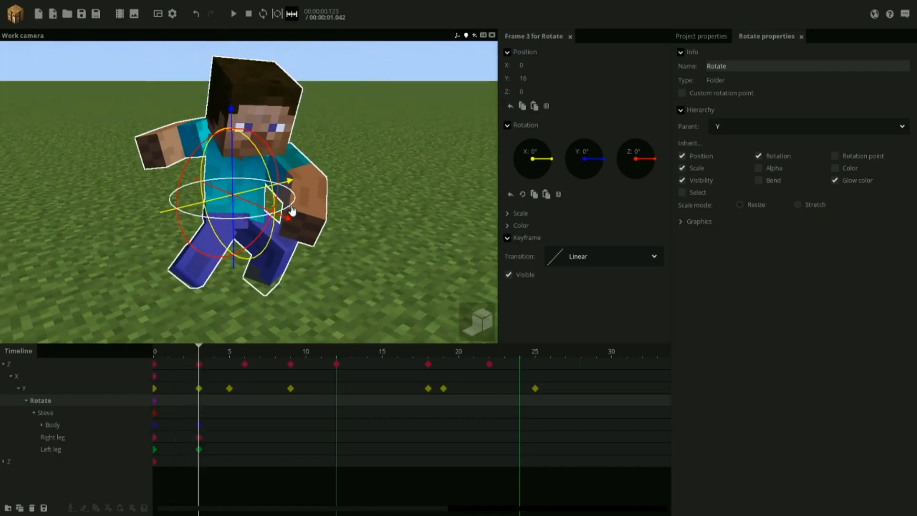
{"action": "left_click_drag", "start_coordinate": [293, 213], "coordinate": [272, 231]}
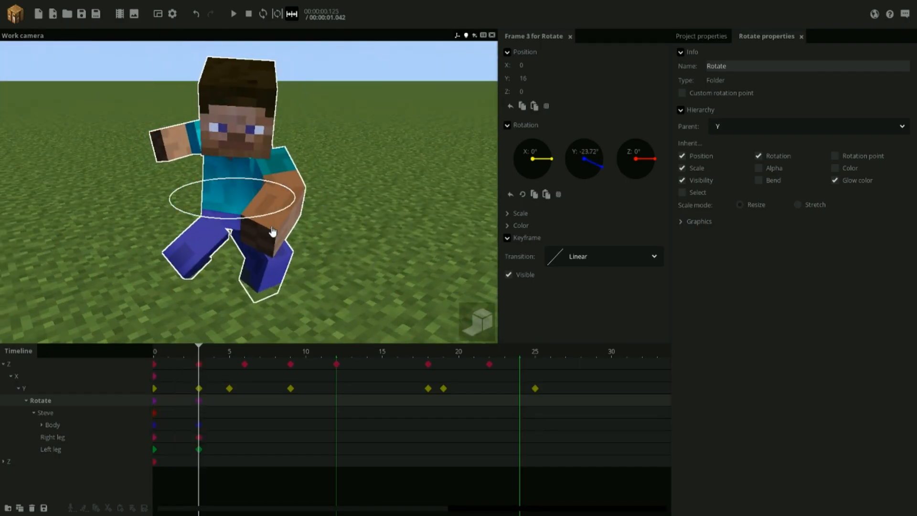
Replay the motion from frame 0 and turn the left leg to about 32° on Y at frame 3.
{"action": "left_click", "coordinate": [258, 281]}
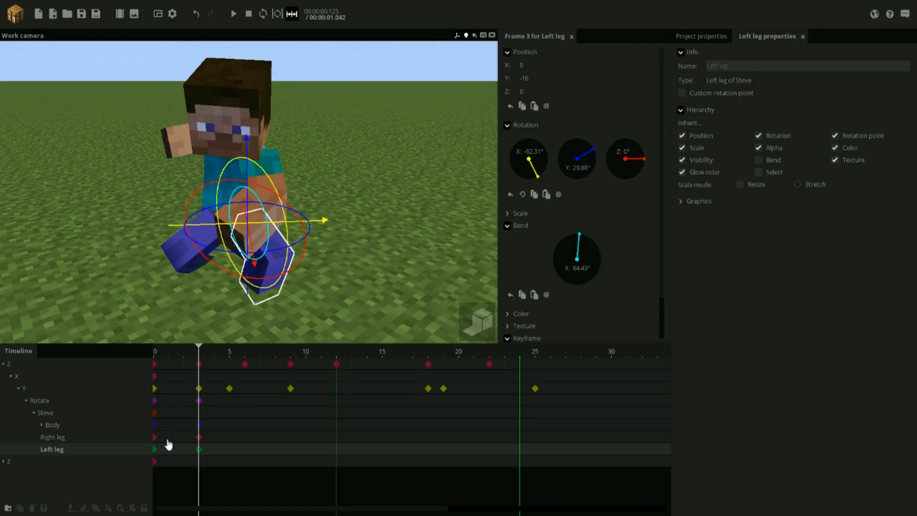
{"action": "left_click", "coordinate": [156, 450]}
{"action": "key", "text": "space"}
{"action": "key", "text": "space"}
{"action": "left_click", "coordinate": [198, 450]}
{"action": "left_click_drag", "start_coordinate": [333, 213], "coordinate": [359, 199]}
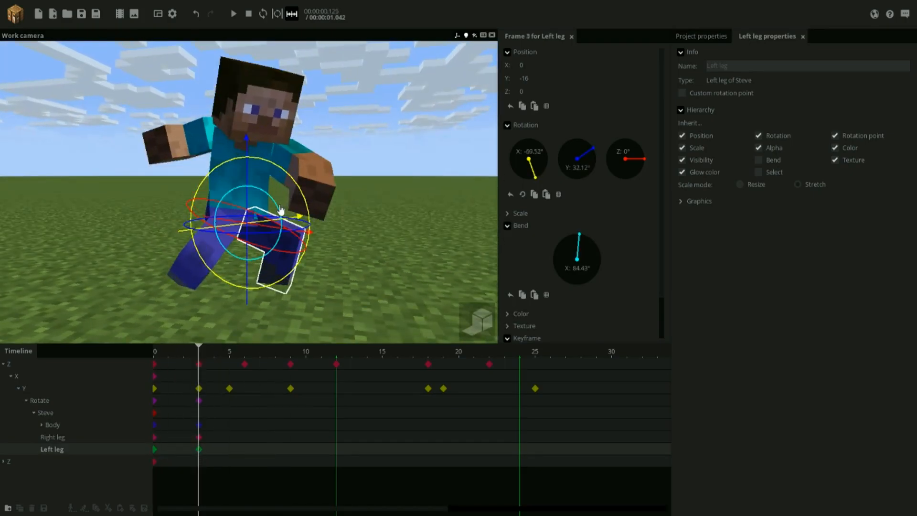
Rework the left leg at frame 3, bending it to about 89° and readjusting its Y rotation.
{"action": "left_click", "coordinate": [156, 451]}
{"action": "left_click_drag", "start_coordinate": [370, 275], "coordinate": [362, 286]}
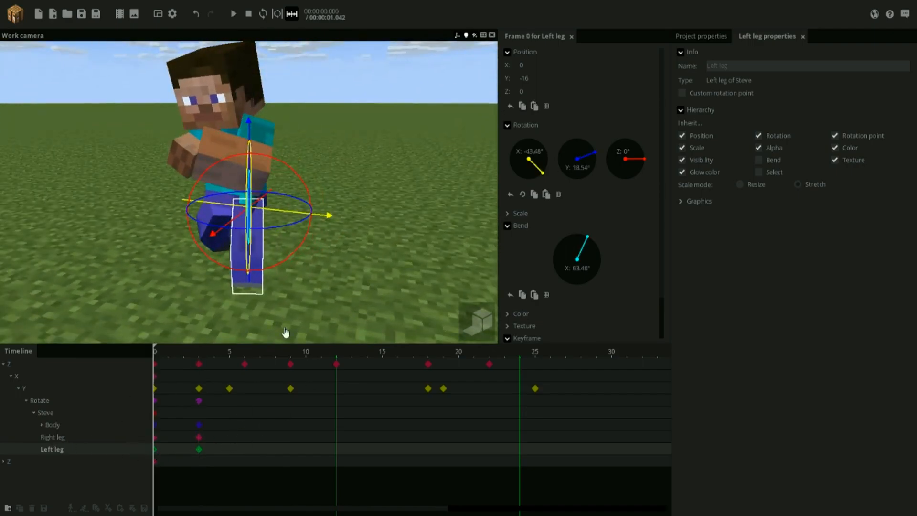
{"action": "left_click_drag", "start_coordinate": [298, 340], "coordinate": [300, 337]}
{"action": "left_click", "coordinate": [198, 451]}
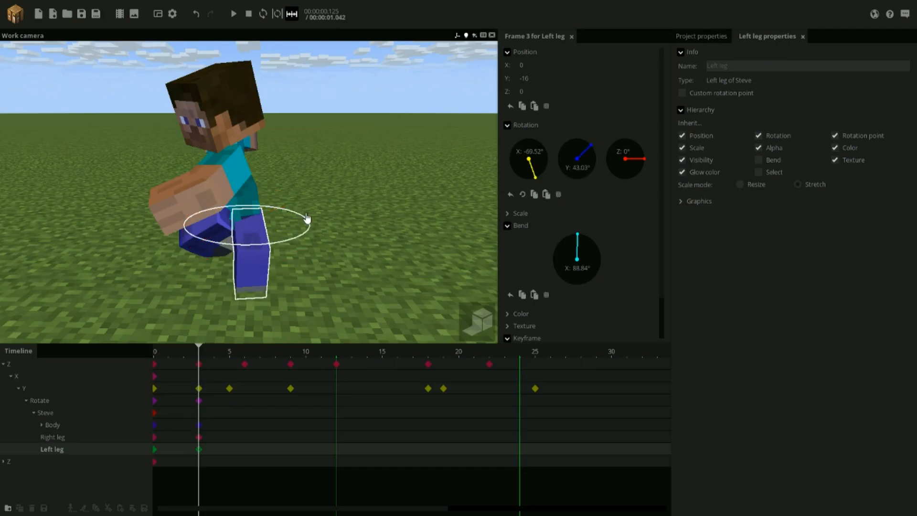
Turn the left leg to about -2.6° on Y at frame 0.
{"action": "left_click", "coordinate": [154, 454]}
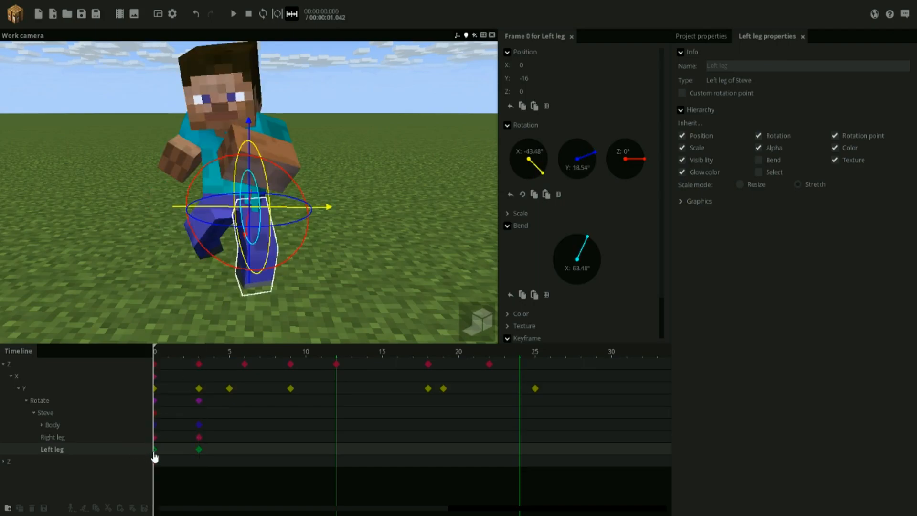
{"action": "middle_click_drag", "start_coordinate": [288, 234], "coordinate": [345, 209]}
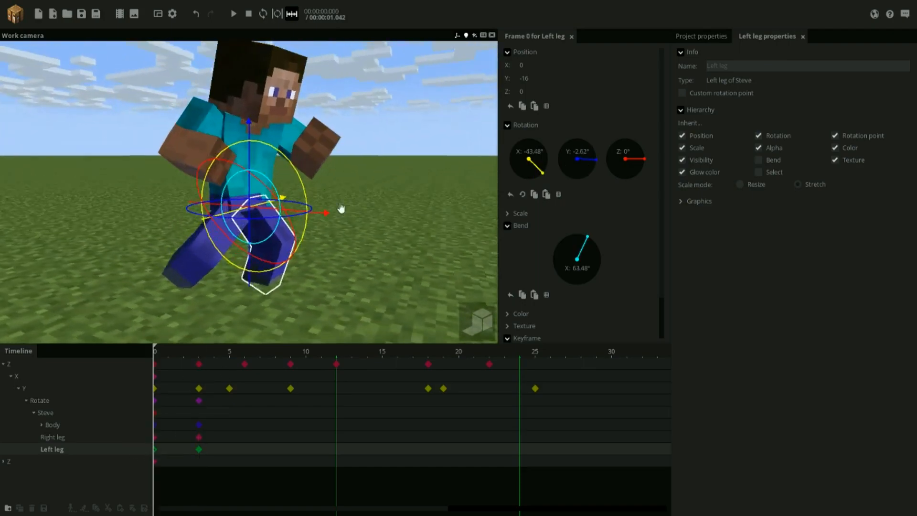
{"action": "middle_click_drag", "start_coordinate": [295, 200], "coordinate": [258, 202]}
Compare the left leg's poses at frames 0 and 3, and examine the right leg at frame 3.
{"action": "left_click", "coordinate": [198, 452]}
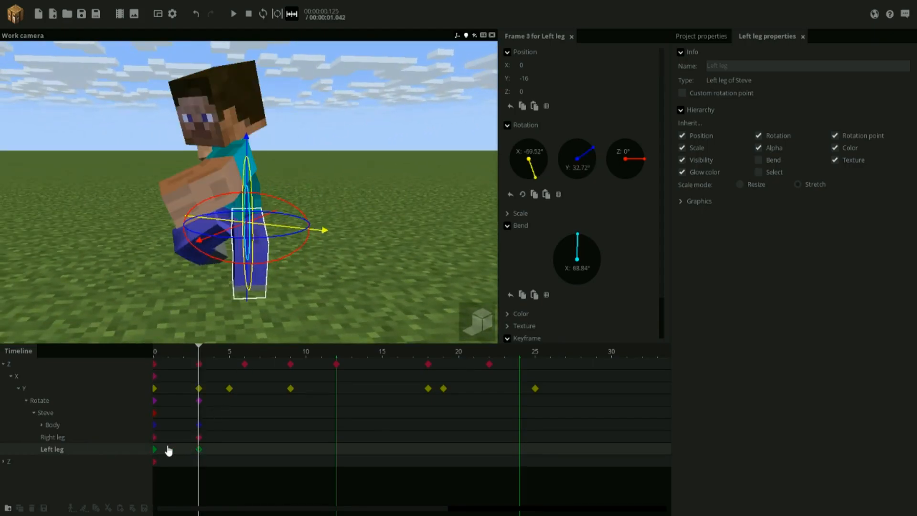
{"action": "left_click", "coordinate": [157, 451]}
{"action": "left_click_drag", "start_coordinate": [238, 238], "coordinate": [289, 210]}
{"action": "left_click_drag", "start_coordinate": [173, 354], "coordinate": [201, 357]}
{"action": "left_click", "coordinate": [200, 437]}
{"action": "left_click_drag", "start_coordinate": [260, 218], "coordinate": [283, 218]}
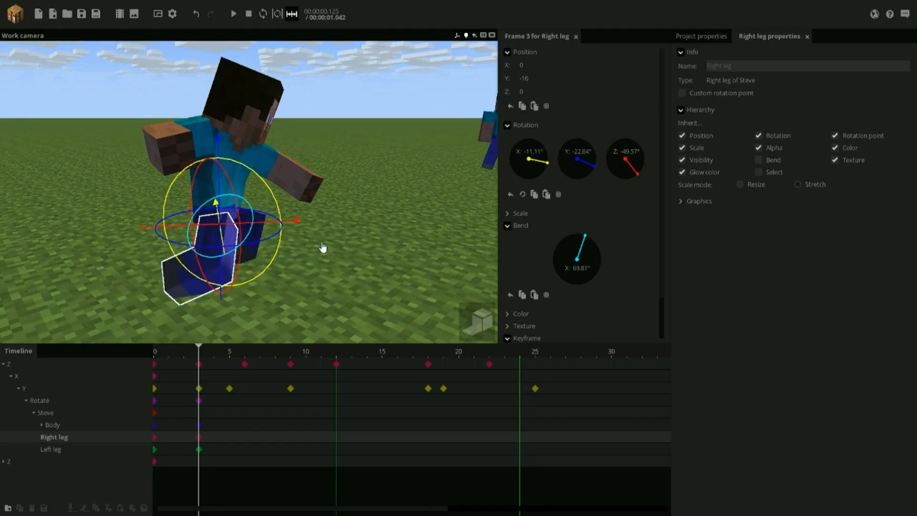
{"action": "left_click_drag", "start_coordinate": [323, 247], "coordinate": [232, 327]}
Keyframe the Rotate folder at frame 4, resetting its Y rotation and turning it to about 58°.
{"action": "mouse_move", "coordinate": [199, 354]}
{"action": "left_mouse_down"}
{"action": "mouse_move", "coordinate": [164, 351]}
{"action": "mouse_move", "coordinate": [213, 357]}
{"action": "left_mouse_up"}
{"action": "scroll", "coordinate": [235, 260], "scroll_direction": "down", "scroll_amount": 5}
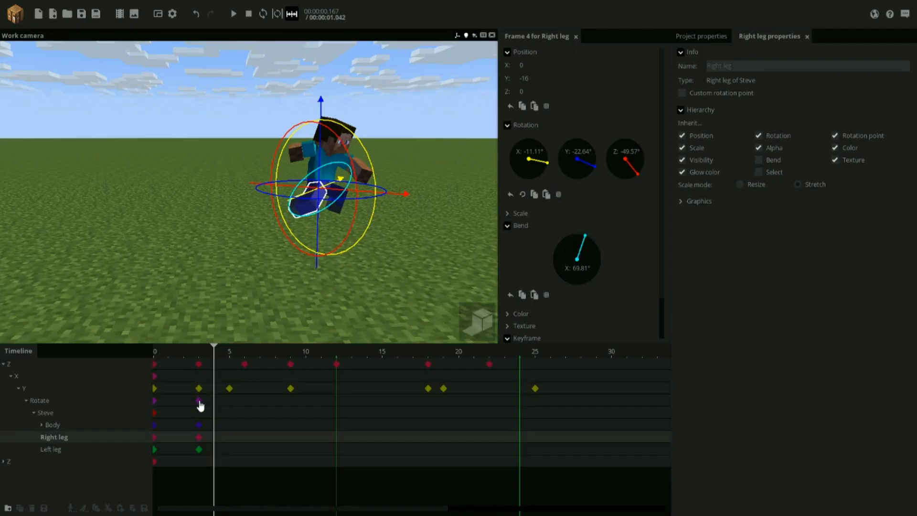
{"action": "left_click", "coordinate": [199, 401]}
{"action": "left_click", "coordinate": [214, 355]}
{"action": "scroll", "coordinate": [444, 238], "scroll_direction": "up", "scroll_amount": 5}
{"action": "left_click_drag", "start_coordinate": [411, 219], "coordinate": [420, 200]}
{"action": "right_click", "coordinate": [585, 165]}
{"action": "scroll", "coordinate": [430, 215], "scroll_direction": "down", "scroll_amount": 4}
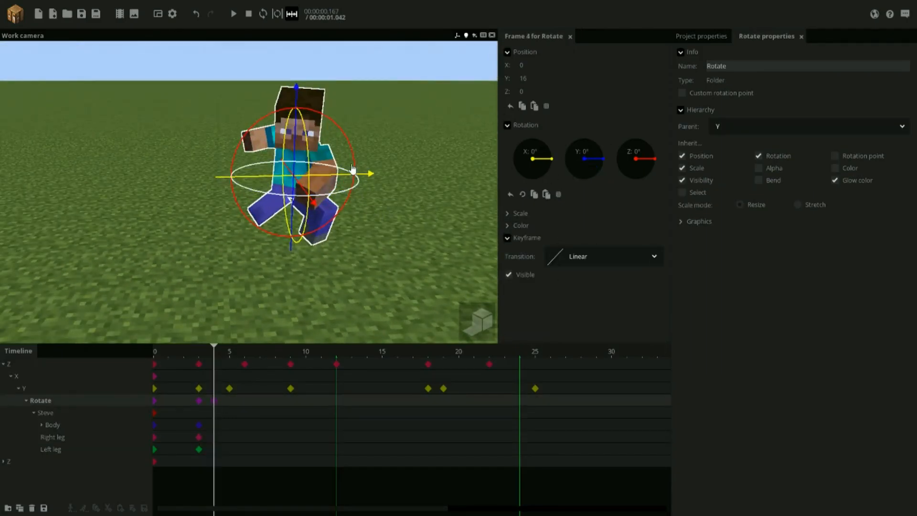
{"action": "left_click_drag", "start_coordinate": [382, 292], "coordinate": [299, 268]}
Reset the right leg's bend and rotation at frame 5 and re-pose it for the kick.
{"action": "left_click", "coordinate": [229, 356]}
{"action": "scroll", "coordinate": [299, 268], "scroll_direction": "up", "scroll_amount": 5}
{"action": "left_click", "coordinate": [272, 255]}
{"action": "right_click", "coordinate": [567, 243]}
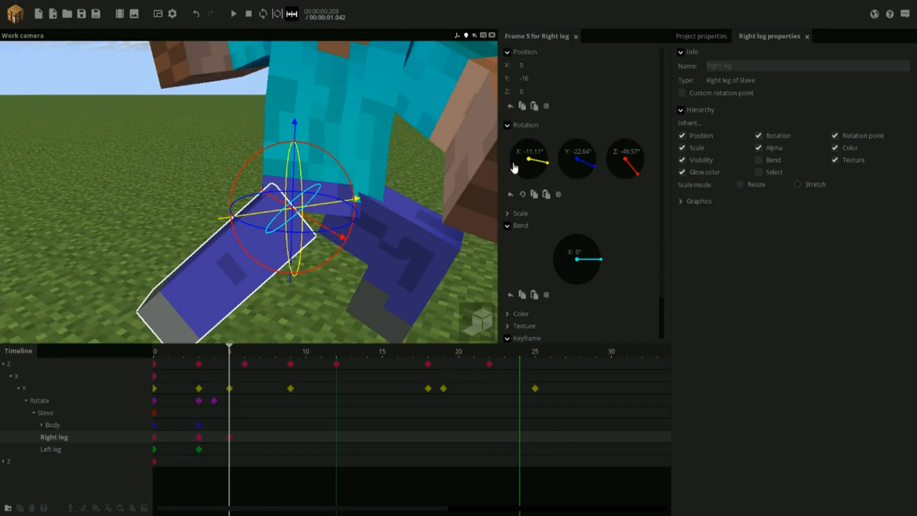
{"action": "right_click", "coordinate": [515, 165]}
{"action": "right_click", "coordinate": [582, 164]}
{"action": "right_click", "coordinate": [621, 159]}
{"action": "left_click_drag", "start_coordinate": [416, 182], "coordinate": [414, 213]}
Re-pose the left leg at frame 5 to about X -55°, Y 84° and Z -63°, with a bend of about 102°.
{"action": "left_click", "coordinate": [416, 239]}
{"action": "right_click", "coordinate": [540, 165]}
{"action": "right_click", "coordinate": [590, 165]}
{"action": "left_click_drag", "start_coordinate": [396, 182], "coordinate": [353, 154]}
{"action": "left_click_drag", "start_coordinate": [430, 186], "coordinate": [368, 210]}
{"action": "left_click_drag", "start_coordinate": [390, 202], "coordinate": [383, 177]}
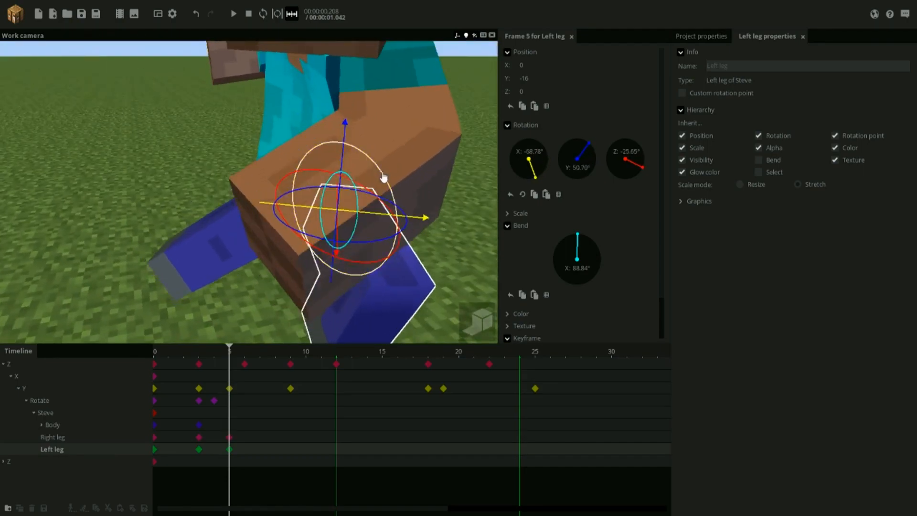
{"action": "left_click_drag", "start_coordinate": [318, 170], "coordinate": [420, 170]}
{"action": "left_click_drag", "start_coordinate": [378, 192], "coordinate": [380, 199]}
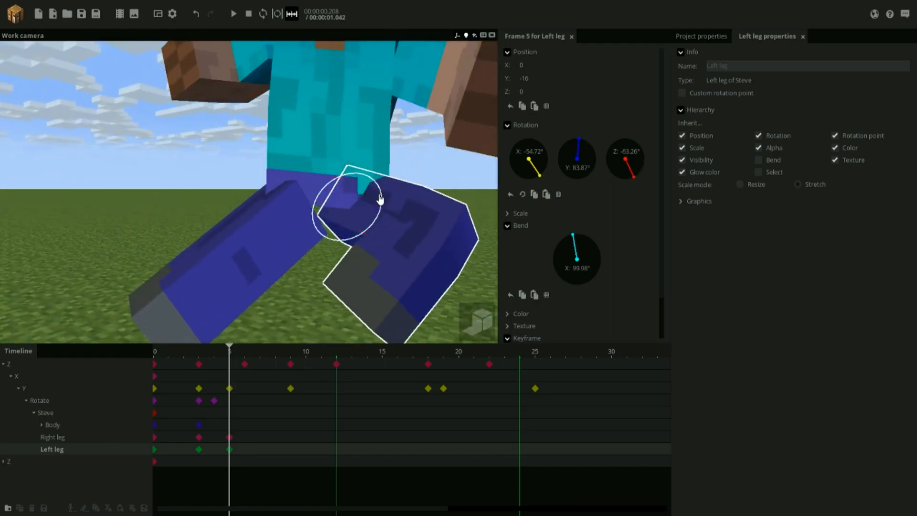
{"action": "scroll", "coordinate": [383, 245], "scroll_direction": "down", "scroll_amount": 10}
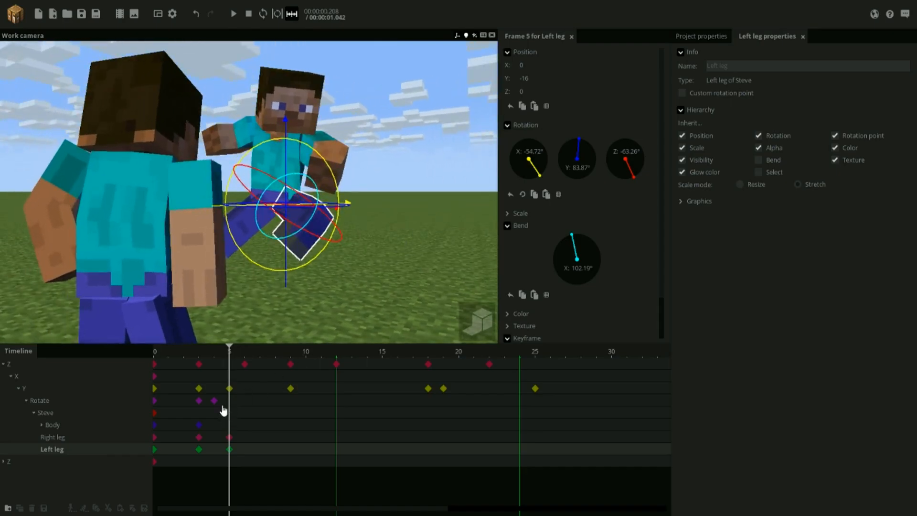
Keyframe the Rotate folder at frame 5, turning it to about 92° on Y and tilting it backward on Z.
{"action": "left_click", "coordinate": [214, 400]}
{"action": "middle_click_drag", "start_coordinate": [428, 181], "coordinate": [427, 185]}
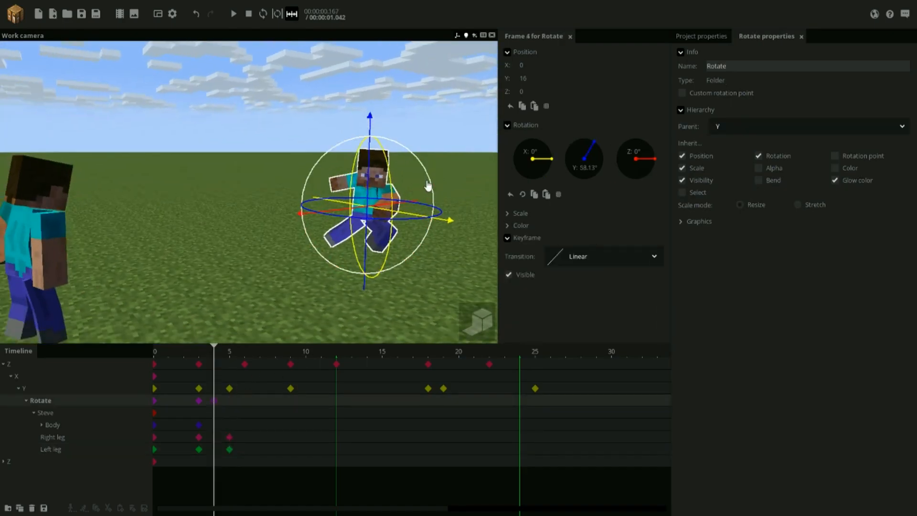
{"action": "left_click_drag", "start_coordinate": [223, 357], "coordinate": [231, 353]}
{"action": "left_click_drag", "start_coordinate": [289, 257], "coordinate": [350, 292]}
{"action": "left_click_drag", "start_coordinate": [243, 216], "coordinate": [235, 225]}
{"action": "left_click_drag", "start_coordinate": [268, 229], "coordinate": [334, 186]}
{"action": "mouse_move", "coordinate": [218, 358]}
{"action": "left_mouse_down"}
{"action": "mouse_move", "coordinate": [201, 361]}
{"action": "mouse_move", "coordinate": [242, 368]}
{"action": "mouse_move", "coordinate": [231, 369]}
{"action": "left_mouse_up"}
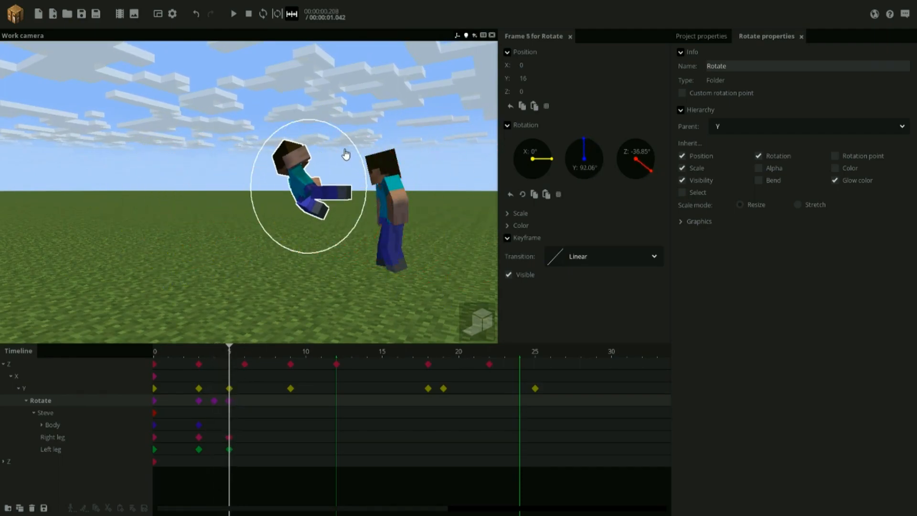
Keyframe the Rotate folder after the kick at about Y 66° and Z 5°, and shift that keyframe from frame 6 to frame 7.
{"action": "left_click_drag", "start_coordinate": [220, 356], "coordinate": [245, 357]}
{"action": "left_click_drag", "start_coordinate": [396, 185], "coordinate": [352, 327]}
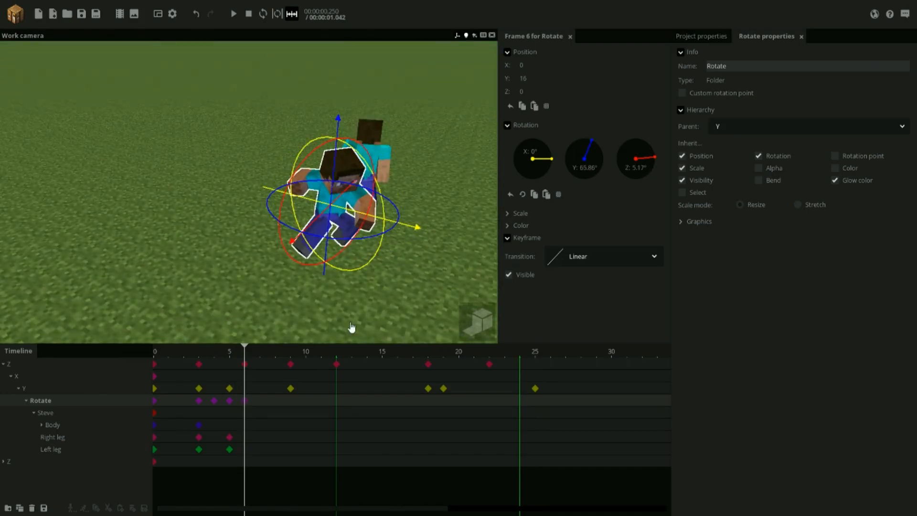
{"action": "mouse_move", "coordinate": [245, 358]}
{"action": "left_mouse_down"}
{"action": "mouse_move", "coordinate": [233, 356]}
{"action": "mouse_move", "coordinate": [245, 365]}
{"action": "left_mouse_up"}
{"action": "left_click_drag", "start_coordinate": [249, 401], "coordinate": [260, 402]}
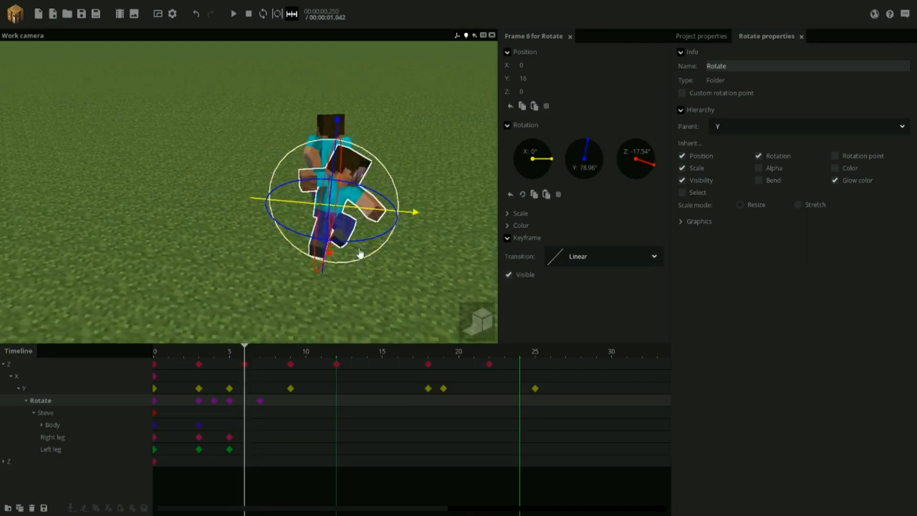
{"action": "left_click_drag", "start_coordinate": [240, 355], "coordinate": [262, 367]}
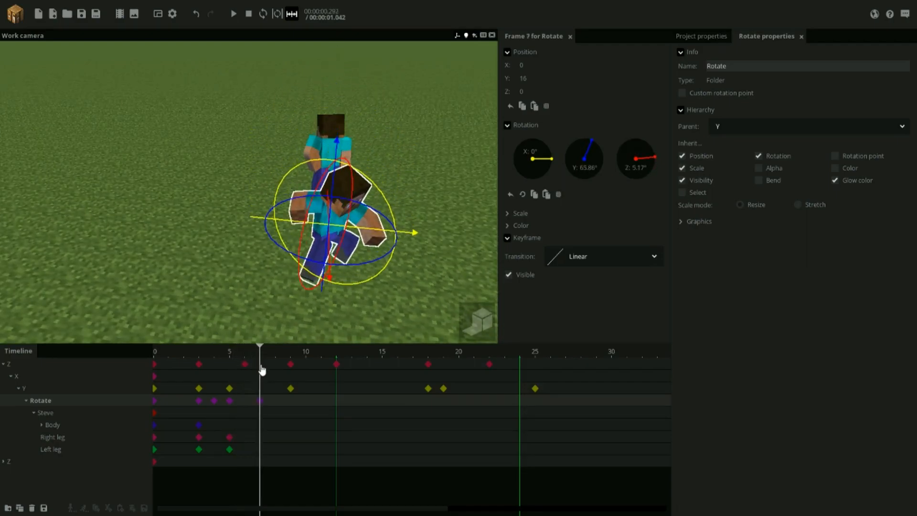
Keyframe the Rotate folder at frame 9 with its Y rotation at about 60°.
{"action": "left_click", "coordinate": [289, 403]}
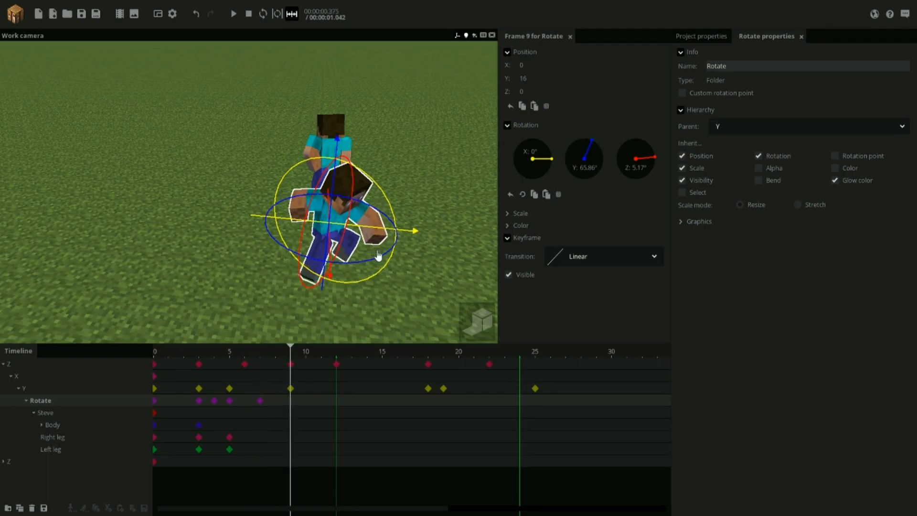
{"action": "left_click_drag", "start_coordinate": [378, 255], "coordinate": [378, 262]}
{"action": "left_click_drag", "start_coordinate": [360, 332], "coordinate": [359, 313]}
Set the transition of the Rotate folder's frame 7 keyframe to Ease out (back).
{"action": "left_click", "coordinate": [260, 402]}
{"action": "left_click", "coordinate": [560, 253]}
{"action": "scroll", "coordinate": [592, 376], "scroll_direction": "down", "scroll_amount": 4}
{"action": "left_click", "coordinate": [562, 436]}
{"action": "mouse_move", "coordinate": [291, 407]}
{"action": "left_mouse_down"}
{"action": "mouse_move", "coordinate": [323, 405]}
{"action": "mouse_move", "coordinate": [290, 401]}
{"action": "left_mouse_up"}
{"action": "left_click", "coordinate": [261, 403]}
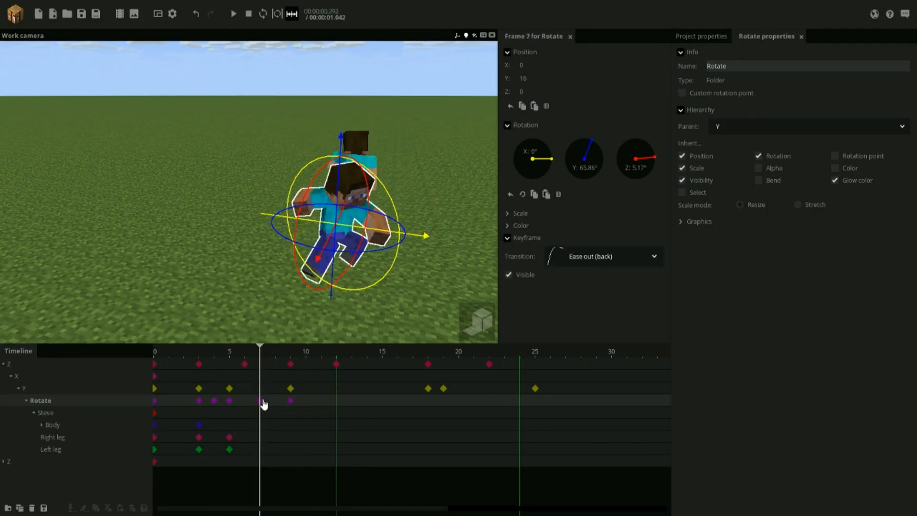
Set the Rotate folder's frame 9 transition to Ease in and out (quadratic) and scrub the motion back to frame 3.
{"action": "left_click", "coordinate": [291, 402]}
{"action": "left_click", "coordinate": [603, 257]}
{"action": "left_click", "coordinate": [586, 319]}
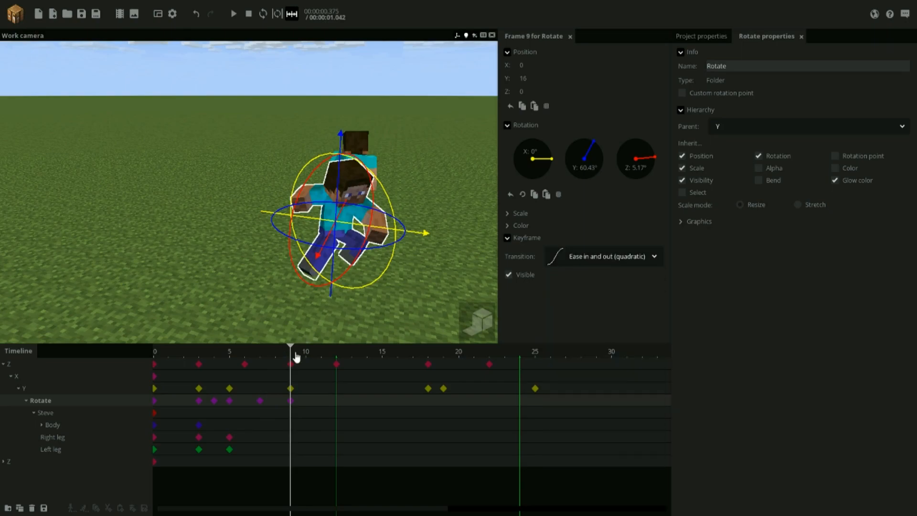
{"action": "left_click", "coordinate": [326, 361]}
{"action": "left_click_drag", "start_coordinate": [326, 360], "coordinate": [199, 370]}
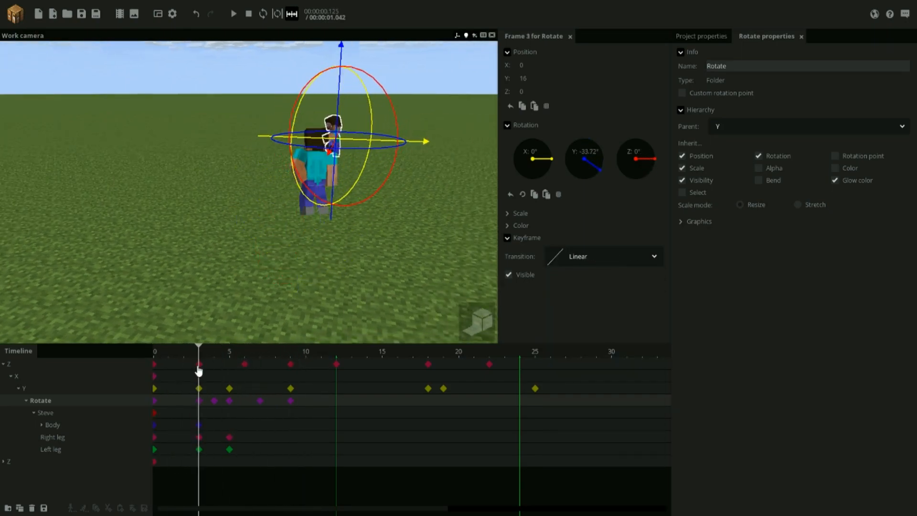
Keyframe Steve's body at frame 5 with its X, Y and Z bend reset to 0°.
{"action": "left_click", "coordinate": [198, 424]}
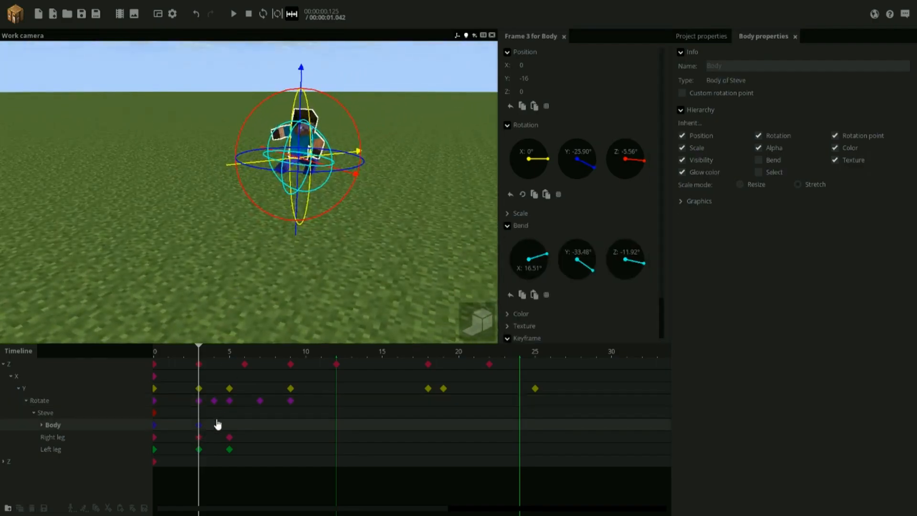
{"action": "key", "text": "Right"}
{"action": "key", "text": "Right"}
{"action": "left_click_drag", "start_coordinate": [225, 300], "coordinate": [316, 320]}
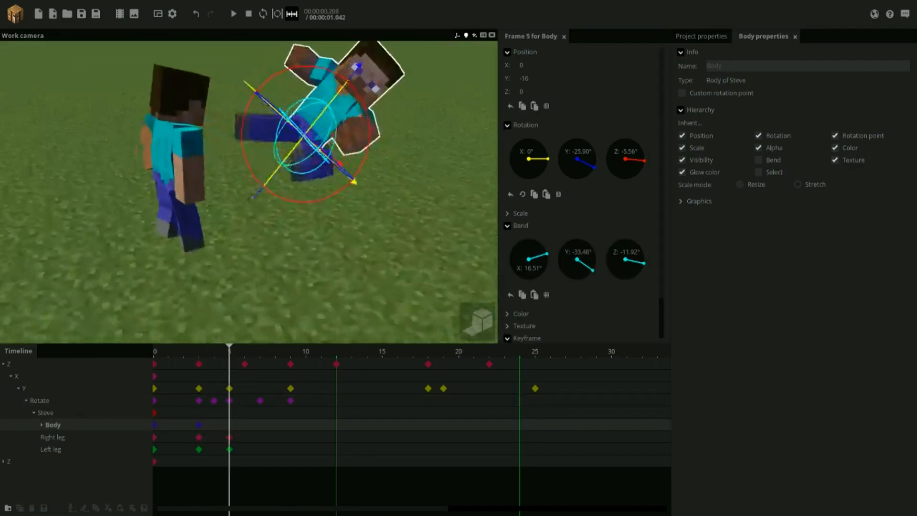
{"action": "right_click_drag", "start_coordinate": [315, 286], "coordinate": [334, 268]}
{"action": "right_click", "coordinate": [539, 255]}
{"action": "right_click", "coordinate": [568, 254]}
{"action": "right_click", "coordinate": [604, 259]}
{"action": "right_click_drag", "start_coordinate": [406, 222], "coordinate": [419, 204]}
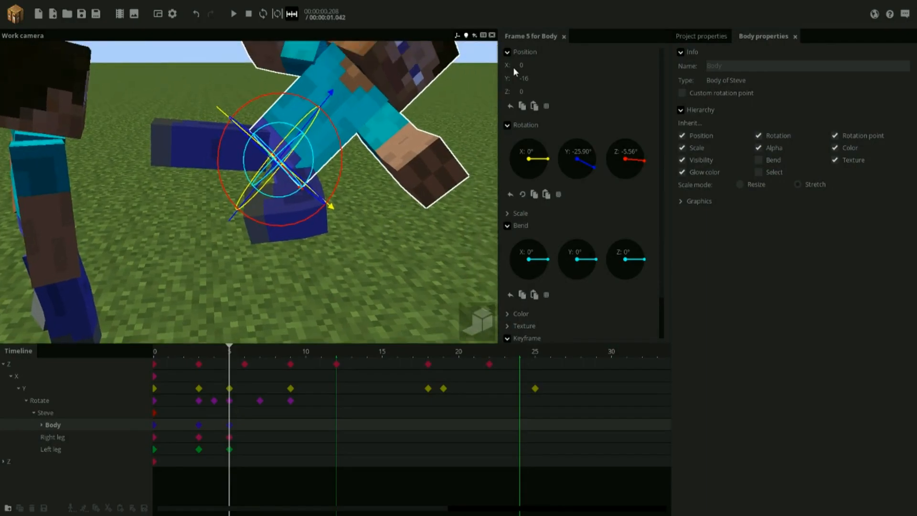
Bend Steve's body at frame 5 to about 20° on X and 11° on Z.
{"action": "left_click", "coordinate": [507, 54]}
{"action": "left_click_drag", "start_coordinate": [423, 168], "coordinate": [372, 151]}
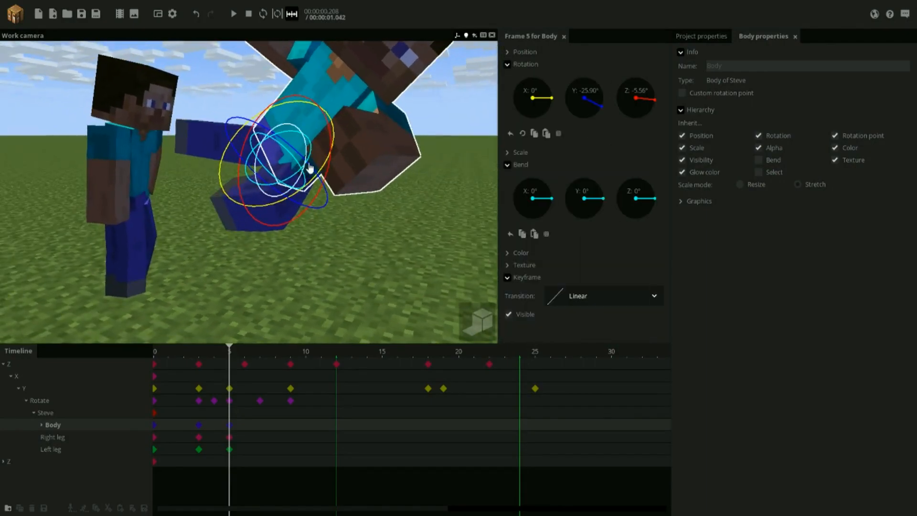
{"action": "left_click_drag", "start_coordinate": [302, 153], "coordinate": [301, 145]}
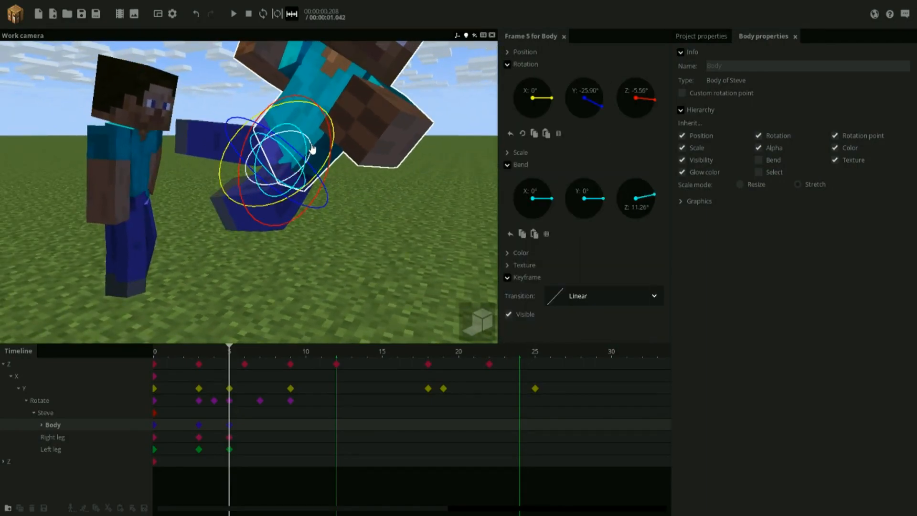
{"action": "right_click_drag", "start_coordinate": [354, 128], "coordinate": [359, 142]}
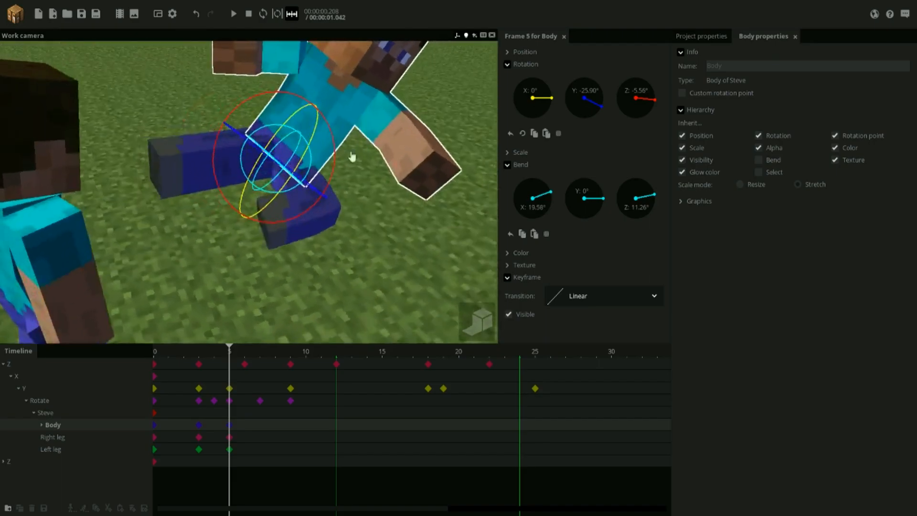
Turn Steve's body at frame 5 to about -10° on Y and bend it to about 33° on X and -24° on Y.
{"action": "left_click_drag", "start_coordinate": [301, 194], "coordinate": [301, 168]}
{"action": "left_click_drag", "start_coordinate": [365, 229], "coordinate": [313, 156]}
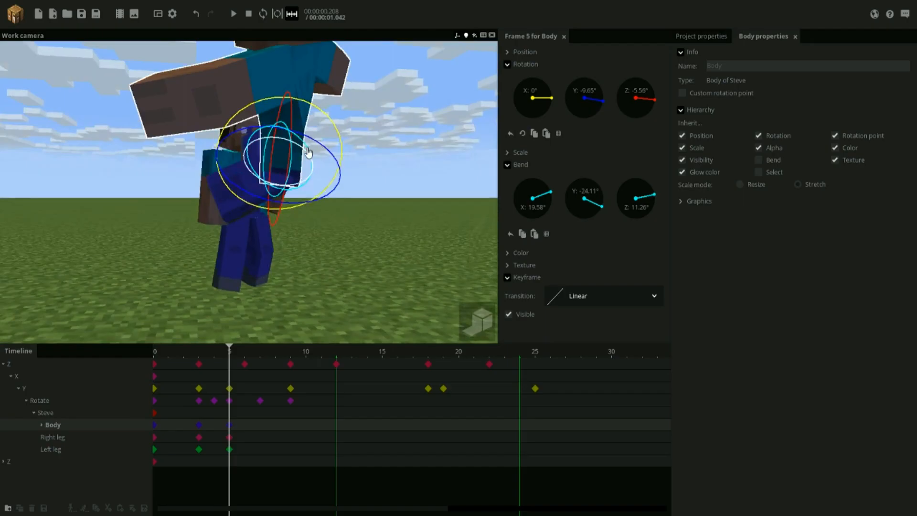
{"action": "left_click_drag", "start_coordinate": [418, 120], "coordinate": [398, 124]}
{"action": "mouse_move", "coordinate": [300, 286]}
{"action": "left_mouse_down"}
{"action": "mouse_move", "coordinate": [377, 330]}
{"action": "mouse_move", "coordinate": [367, 312]}
{"action": "mouse_move", "coordinate": [302, 272]}
{"action": "left_mouse_up"}
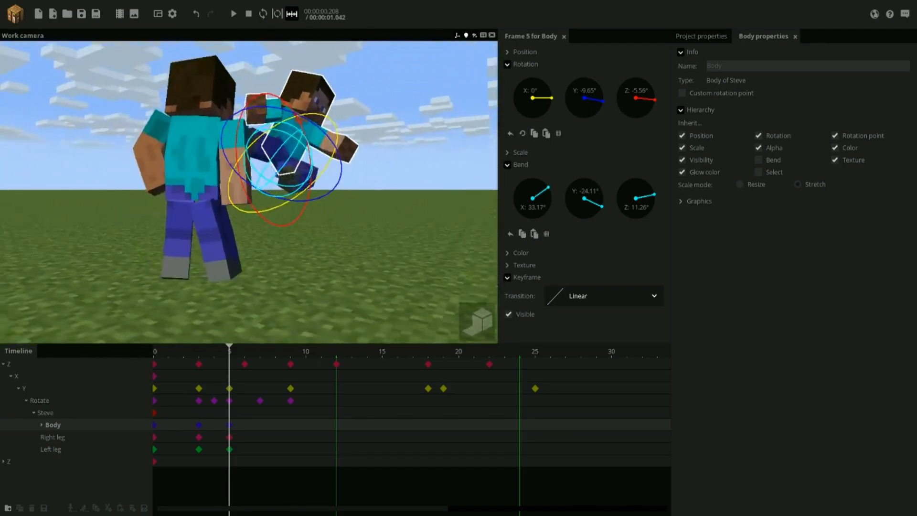
Keyframe Steve's body at frame 9, rotated to about -25° on Y and bent about -54° on Y and -16° on Z.
{"action": "left_click_drag", "start_coordinate": [230, 353], "coordinate": [245, 355]}
{"action": "left_click_drag", "start_coordinate": [280, 301], "coordinate": [330, 321]}
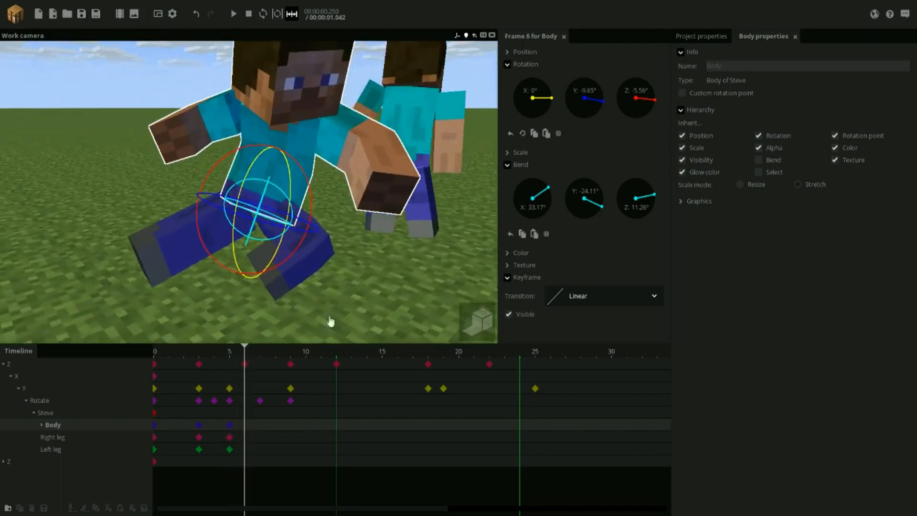
{"action": "left_click", "coordinate": [275, 430]}
{"action": "left_click", "coordinate": [291, 401]}
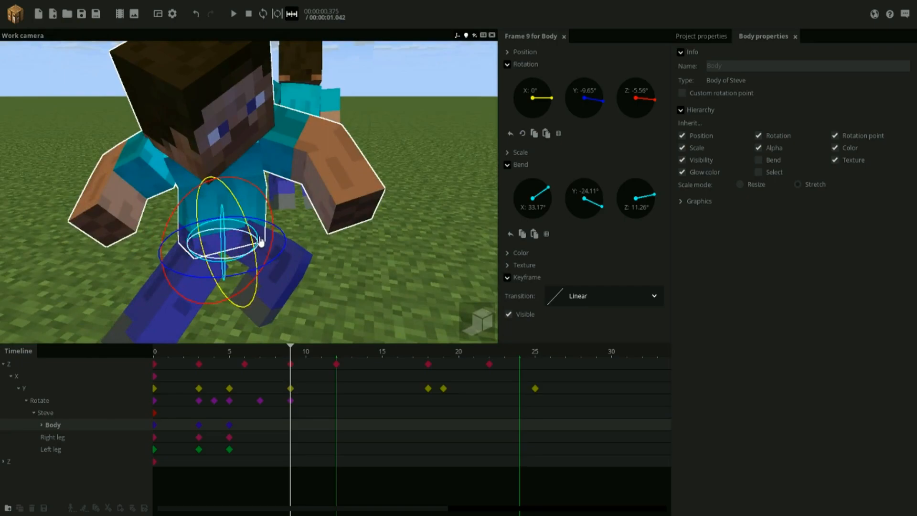
{"action": "left_click_drag", "start_coordinate": [261, 242], "coordinate": [271, 266]}
{"action": "scroll", "coordinate": [300, 249], "scroll_direction": "down", "scroll_amount": 3}
Browse the transition options for the body's frame 5 keyframe and scrub the motion to frame 9.
{"action": "left_click_drag", "start_coordinate": [284, 364], "coordinate": [229, 364]}
{"action": "left_click", "coordinate": [595, 297]}
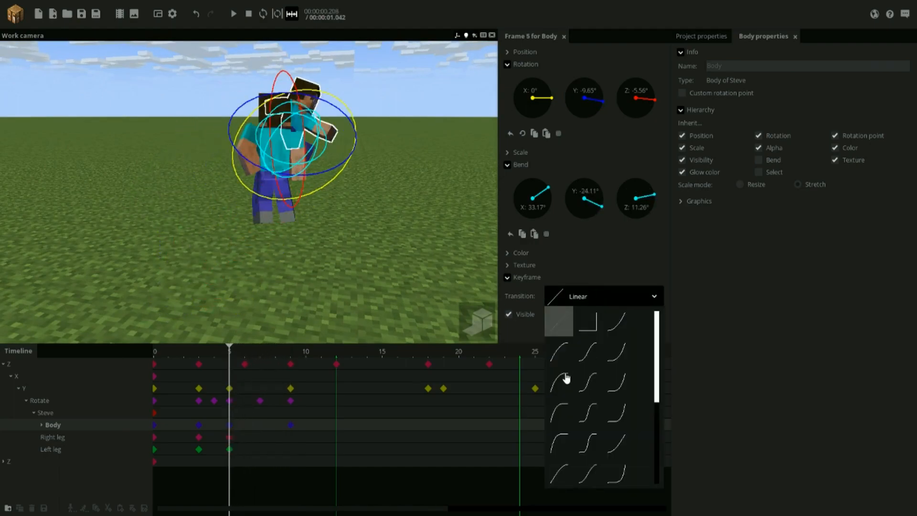
{"action": "scroll", "coordinate": [581, 442], "scroll_direction": "down", "scroll_amount": 5}
{"action": "left_click_drag", "start_coordinate": [232, 361], "coordinate": [285, 375]}
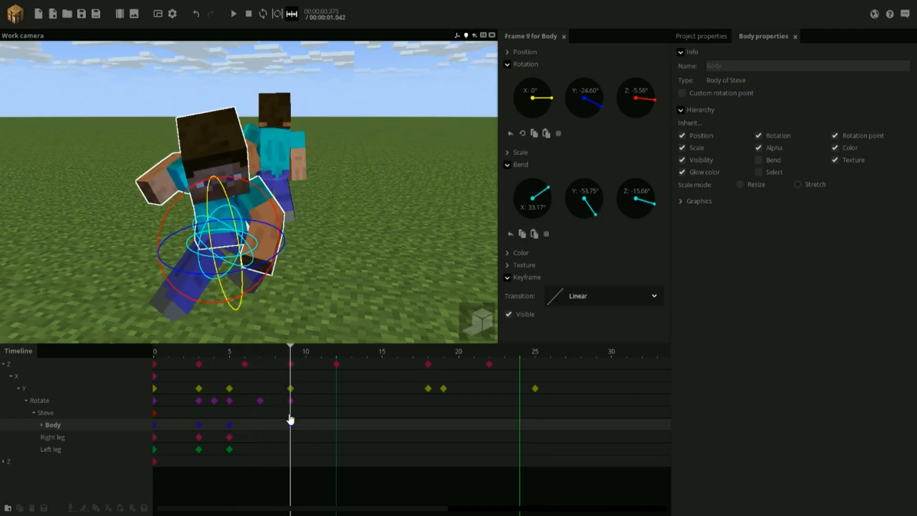
Keyframe Steve's head at frame 9, rotated to about 21° on both X and Y.
{"action": "left_click", "coordinate": [289, 439]}
{"action": "left_click", "coordinate": [266, 186]}
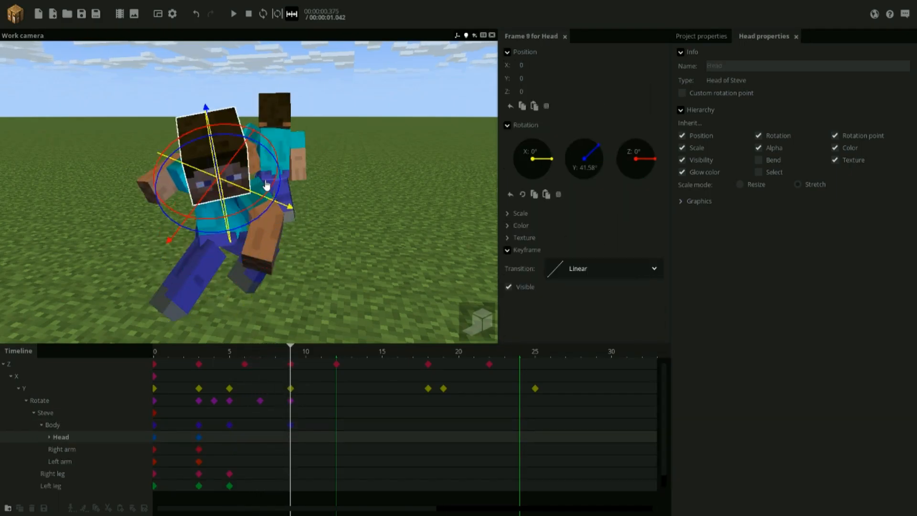
{"action": "left_click_drag", "start_coordinate": [275, 220], "coordinate": [282, 216]}
{"action": "left_click_drag", "start_coordinate": [285, 214], "coordinate": [324, 189]}
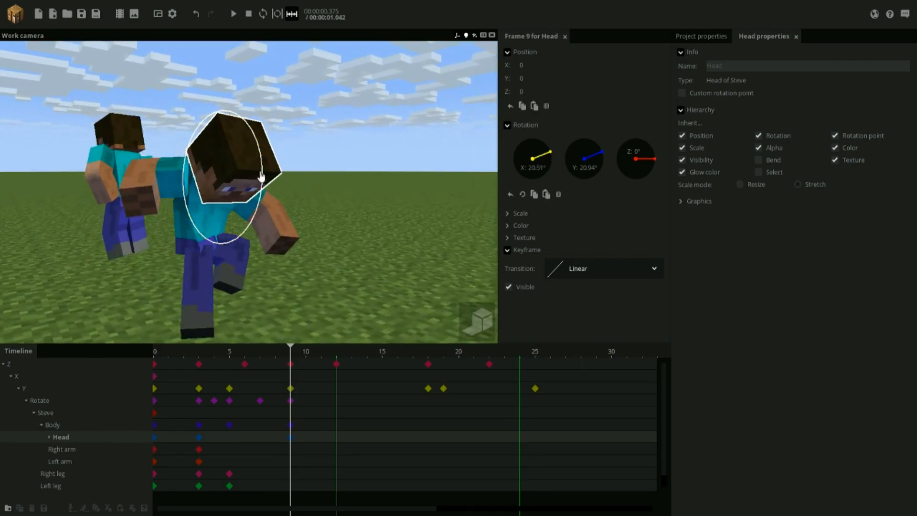
Keyframe Steve's head at frame 5, rotated to about 18° on X and -34° on Y to face the opponent.
{"action": "left_click", "coordinate": [200, 438]}
{"action": "left_click", "coordinate": [229, 440]}
{"action": "mouse_move", "coordinate": [295, 230]}
{"action": "left_mouse_down"}
{"action": "mouse_move", "coordinate": [329, 244]}
{"action": "mouse_move", "coordinate": [296, 222]}
{"action": "left_mouse_up"}
{"action": "middle_click_drag", "start_coordinate": [296, 221], "coordinate": [318, 221]}
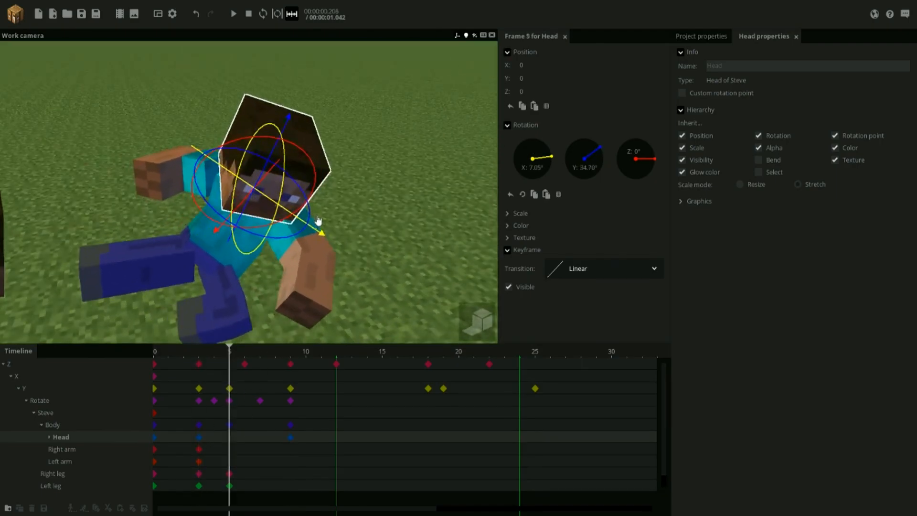
{"action": "scroll", "coordinate": [273, 246], "scroll_direction": "down", "scroll_amount": 5}
{"action": "left_click_drag", "start_coordinate": [273, 246], "coordinate": [343, 220]}
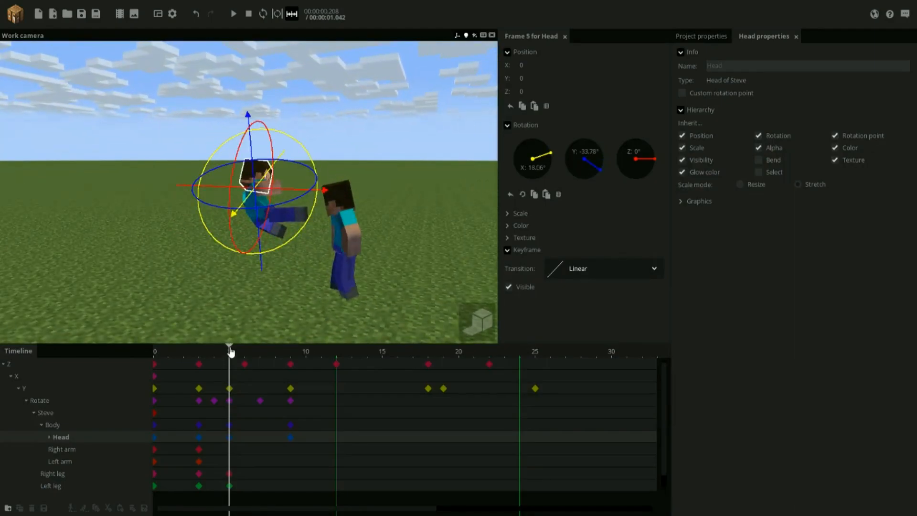
Keyframe Steve unrotated at frame 9 and tip him over in the air at frame 13 with about -82° on Z.
{"action": "left_click_drag", "start_coordinate": [231, 352], "coordinate": [278, 367]}
{"action": "left_click_drag", "start_coordinate": [287, 306], "coordinate": [311, 296]}
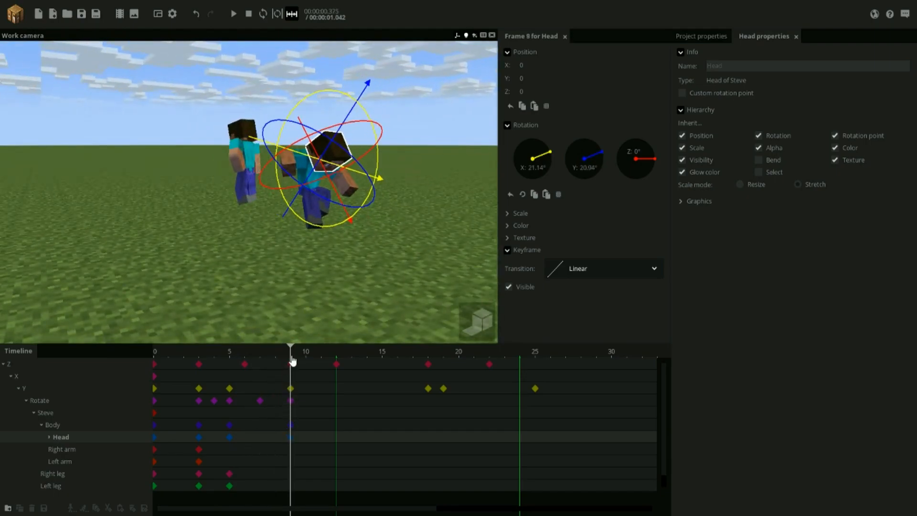
{"action": "left_click", "coordinate": [291, 412]}
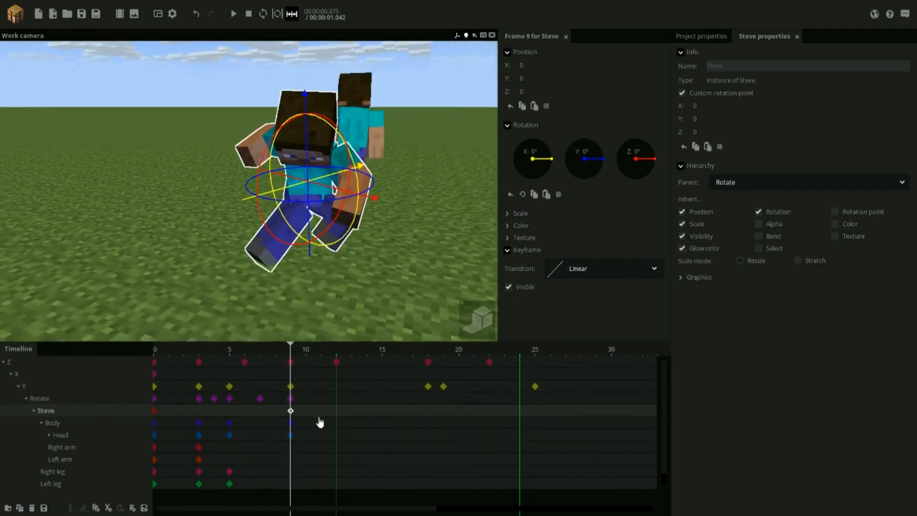
{"action": "left_click", "coordinate": [352, 411]}
{"action": "left_click_drag", "start_coordinate": [355, 325], "coordinate": [406, 219]}
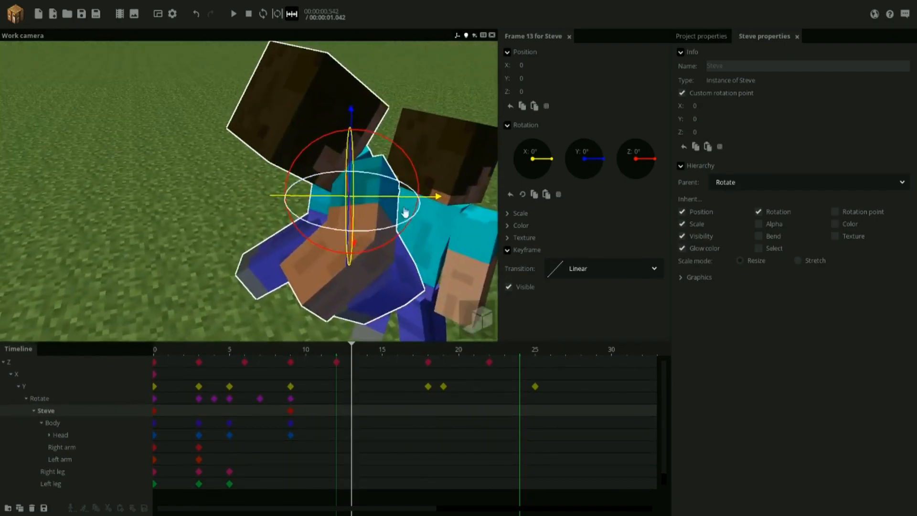
{"action": "left_click_drag", "start_coordinate": [409, 163], "coordinate": [373, 205]}
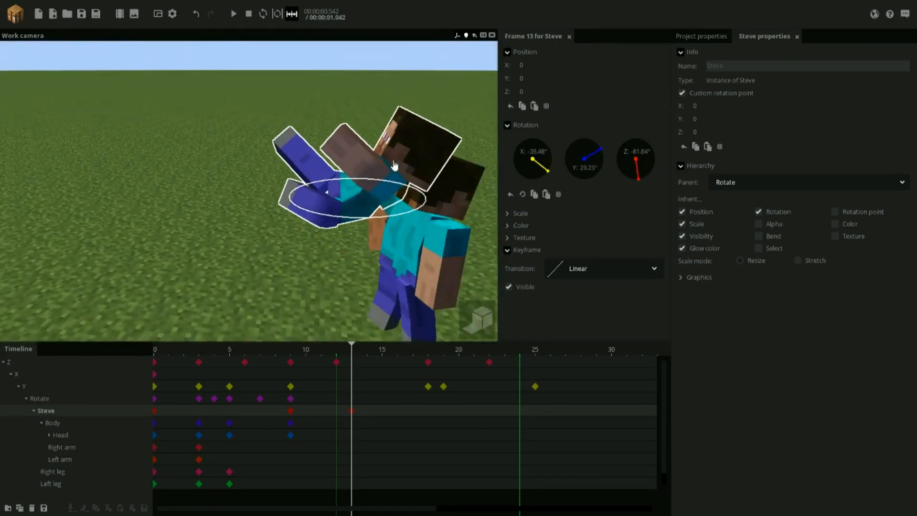
Keyframe Steve at frame 18, rotated to about -46° on X, 92° on Y and -82° on Z, and play the motion.
{"action": "left_click_drag", "start_coordinate": [450, 162], "coordinate": [417, 160]}
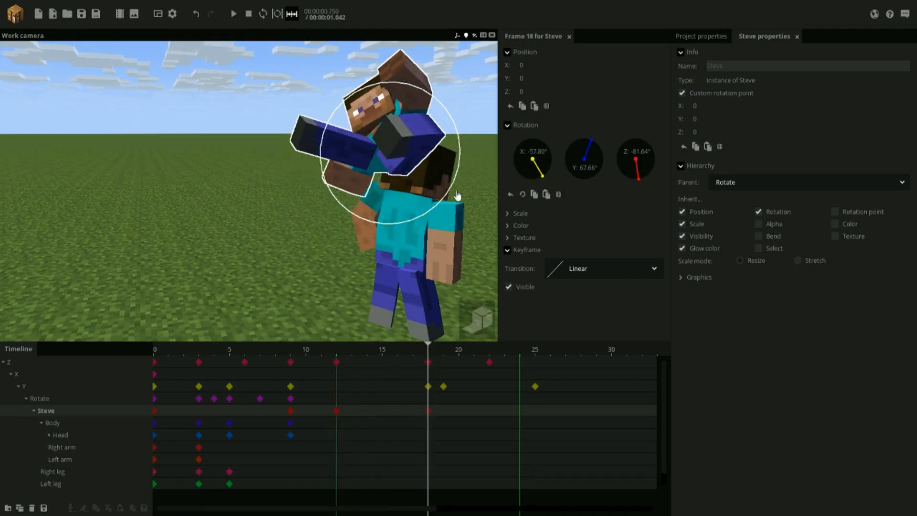
{"action": "middle_click_drag", "start_coordinate": [456, 195], "coordinate": [459, 231]}
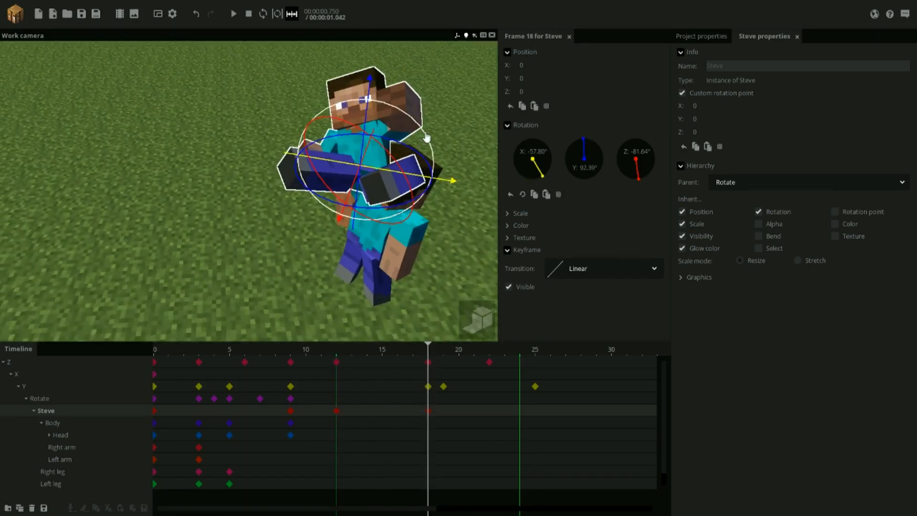
{"action": "left_click", "coordinate": [337, 410]}
{"action": "key", "text": "space"}
{"action": "left_click_drag", "start_coordinate": [301, 289], "coordinate": [299, 278]}
{"action": "key", "text": "space"}
Move Steve's frame 12 keyframe to frame 10 and scrub through the changed timing.
{"action": "mouse_move", "coordinate": [301, 359]}
{"action": "left_mouse_down"}
{"action": "mouse_move", "coordinate": [319, 361]}
{"action": "mouse_move", "coordinate": [291, 375]}
{"action": "left_mouse_up"}
{"action": "left_click_drag", "start_coordinate": [337, 414], "coordinate": [304, 409]}
{"action": "left_click", "coordinate": [294, 414]}
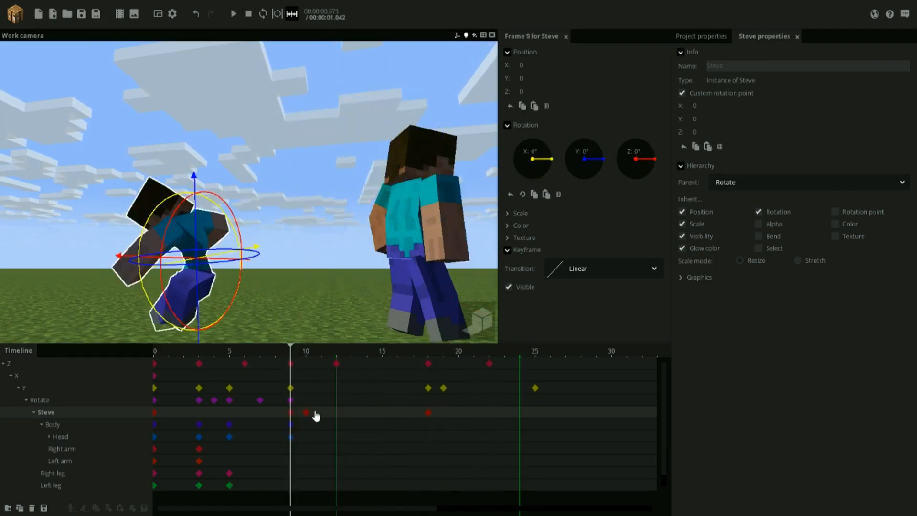
{"action": "left_click", "coordinate": [307, 413]}
{"action": "left_click", "coordinate": [341, 357]}
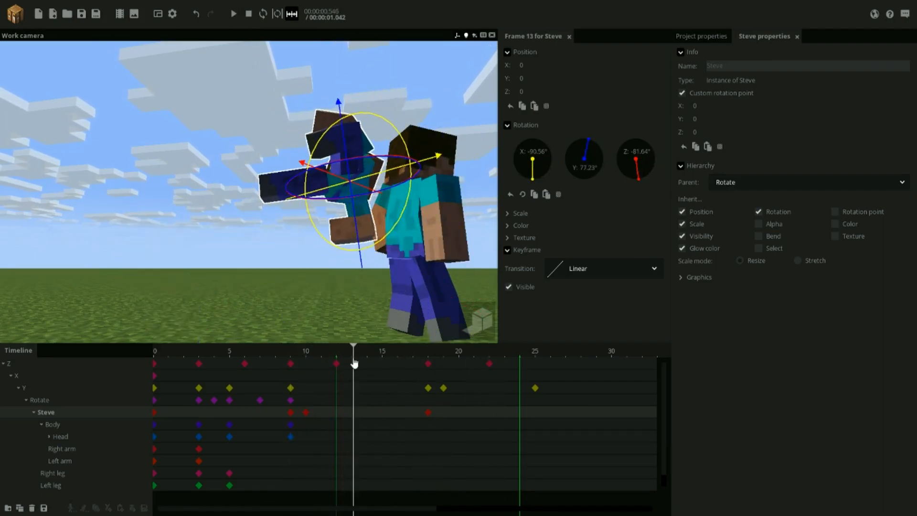
{"action": "left_click_drag", "start_coordinate": [353, 364], "coordinate": [306, 366]}
Keyframe the Rotate folder at frame 13 and spin it to about 87° on Y and -367° on Z.
{"action": "left_click", "coordinate": [306, 405]}
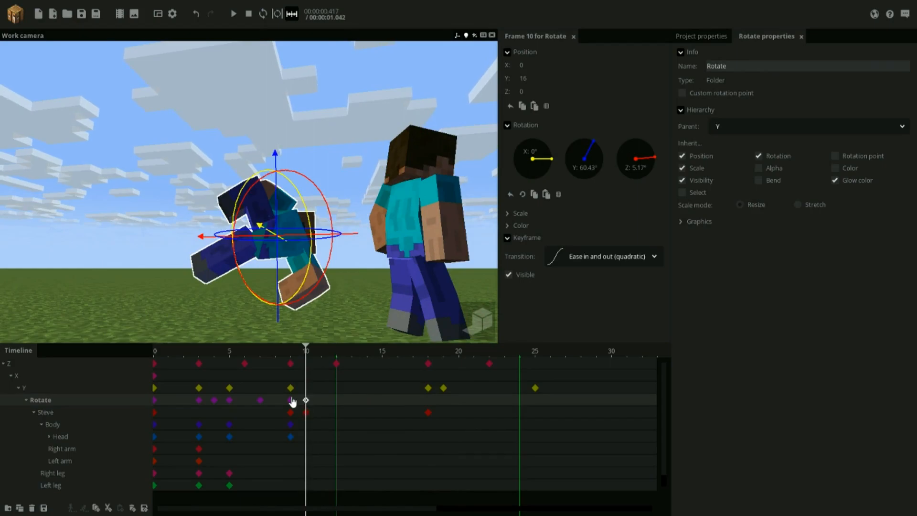
{"action": "left_click_drag", "start_coordinate": [300, 403], "coordinate": [332, 398]}
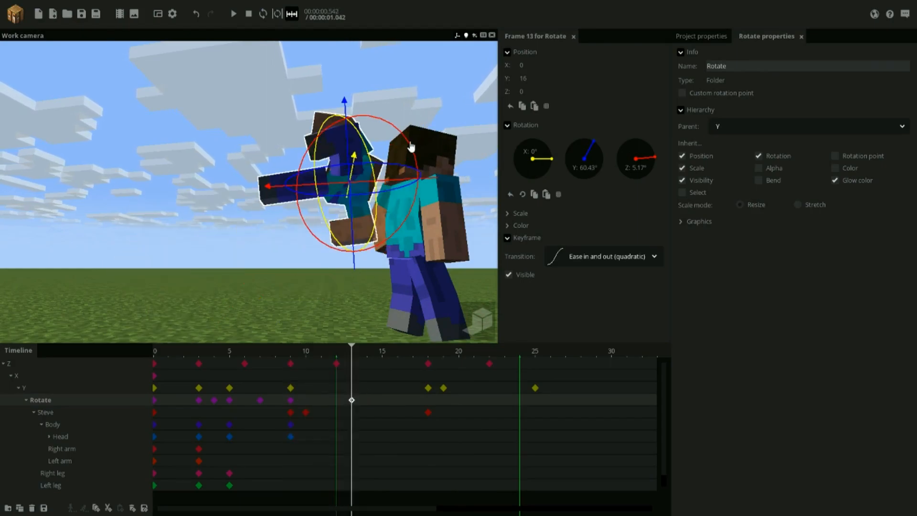
{"action": "middle_click_drag", "start_coordinate": [466, 222], "coordinate": [417, 165]}
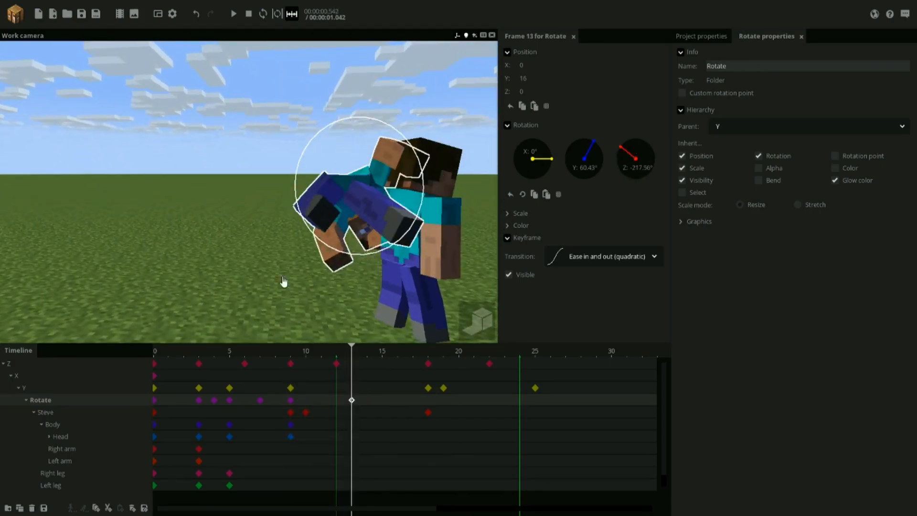
{"action": "left_click_drag", "start_coordinate": [315, 133], "coordinate": [341, 120]}
{"action": "left_click_drag", "start_coordinate": [361, 125], "coordinate": [383, 179]}
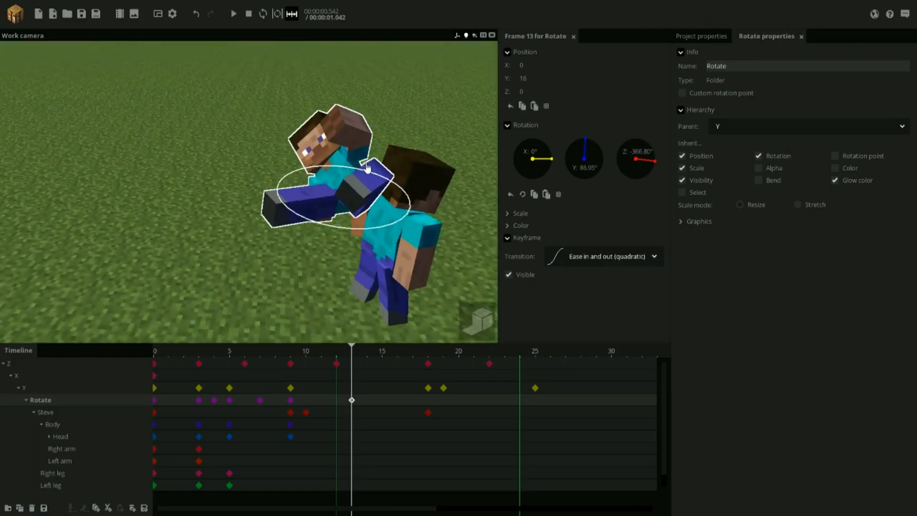
Set the transition of the Rotate folder's frame 9 keyframe to Ease out (quadratic).
{"action": "mouse_move", "coordinate": [290, 366]}
{"action": "left_mouse_down"}
{"action": "mouse_move", "coordinate": [327, 365]}
{"action": "mouse_move", "coordinate": [305, 370]}
{"action": "left_mouse_up"}
{"action": "left_click", "coordinate": [291, 399]}
{"action": "left_click", "coordinate": [602, 257]}
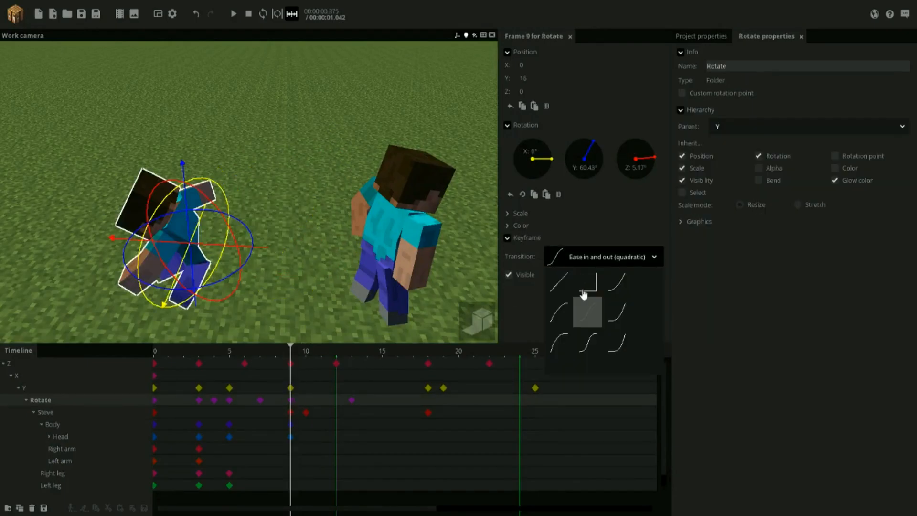
{"action": "mouse_move", "coordinate": [296, 352]}
{"action": "left_mouse_down"}
{"action": "mouse_move", "coordinate": [398, 400]}
{"action": "mouse_move", "coordinate": [297, 360]}
{"action": "mouse_move", "coordinate": [364, 364]}
{"action": "mouse_move", "coordinate": [291, 367]}
{"action": "left_mouse_up"}
Move the Rotate folder's frame 13 keyframe to frame 16 and play the slowed spin.
{"action": "key", "text": "space"}
{"action": "key", "text": "space"}
{"action": "key", "text": "space"}
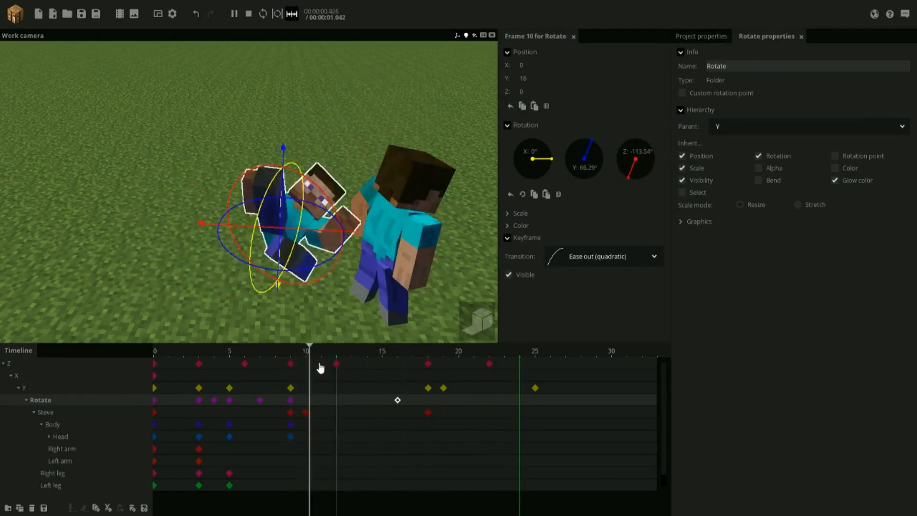
Play back the fight motion from a wider view with nothing selected and return to frame 9.
{"action": "left_click", "coordinate": [298, 367]}
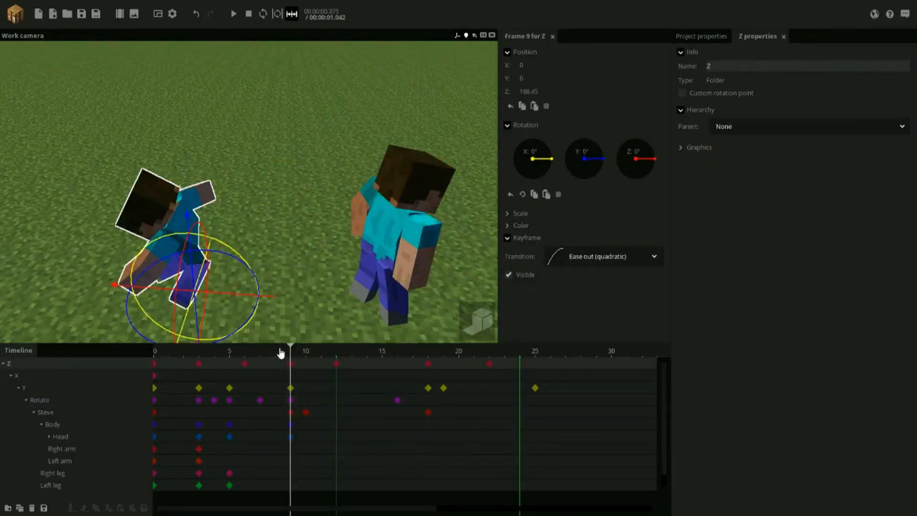
{"action": "key", "text": "space"}
{"action": "left_click", "coordinate": [172, 240]}
{"action": "left_click_drag", "start_coordinate": [174, 239], "coordinate": [217, 225]}
{"action": "key", "text": "space"}
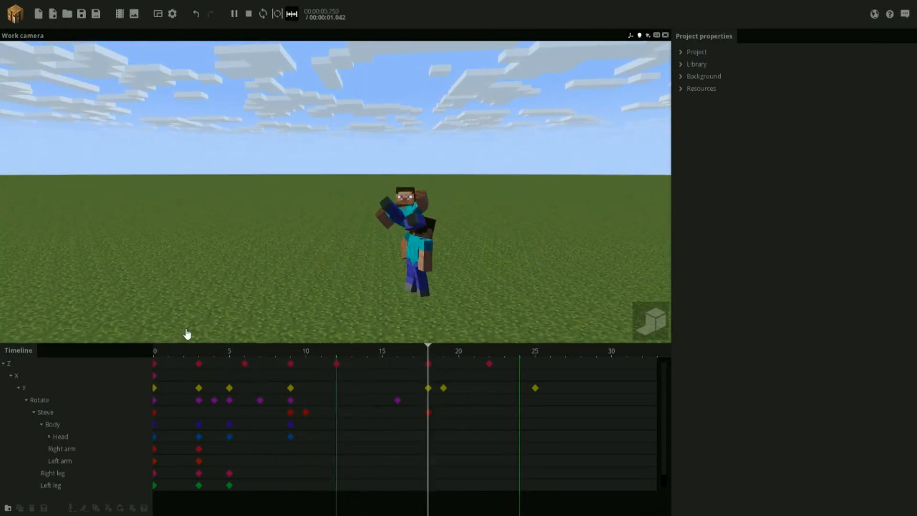
{"action": "key", "text": "space"}
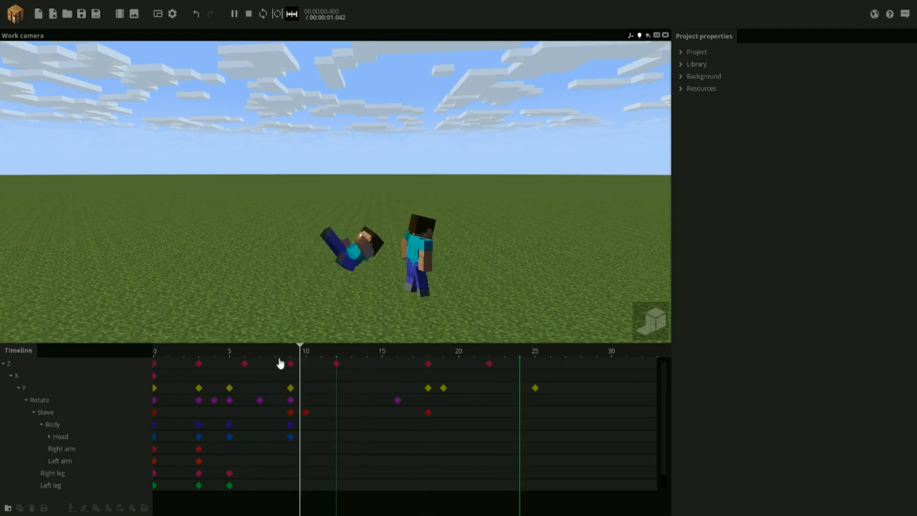
{"action": "left_click", "coordinate": [278, 356]}
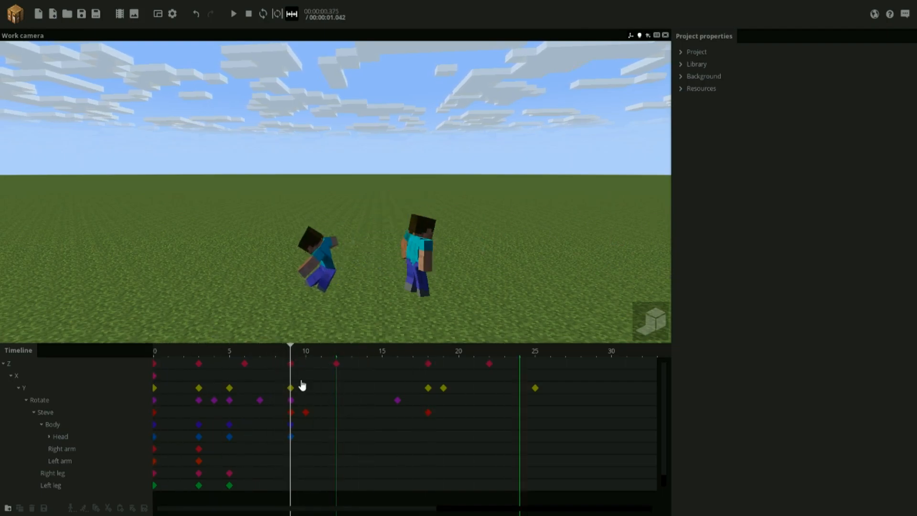
Select all keyframes from frame 9 onward on every track, shift them one frame earlier and scrub the result.
{"action": "left_click", "coordinate": [292, 364]}
{"action": "left_click", "coordinate": [244, 364]}
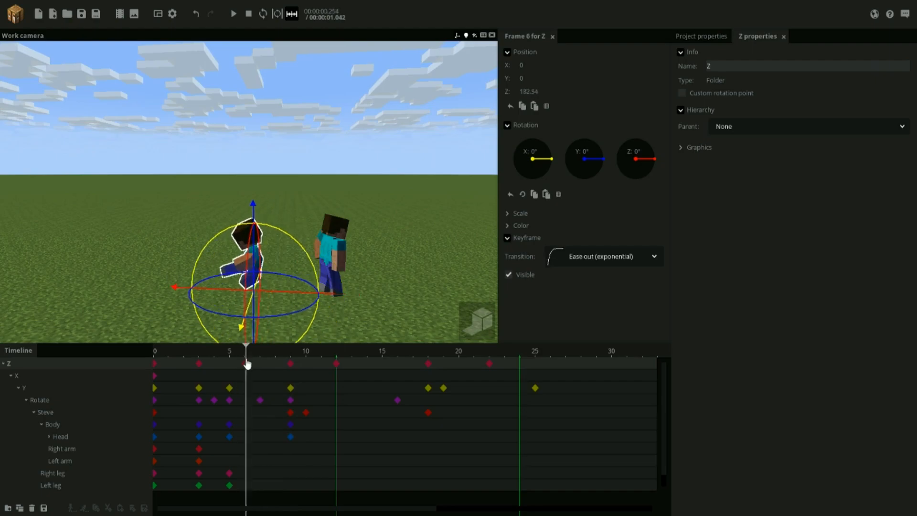
{"action": "left_click", "coordinate": [290, 364]}
{"action": "left_click_drag", "start_coordinate": [541, 462], "coordinate": [290, 361]}
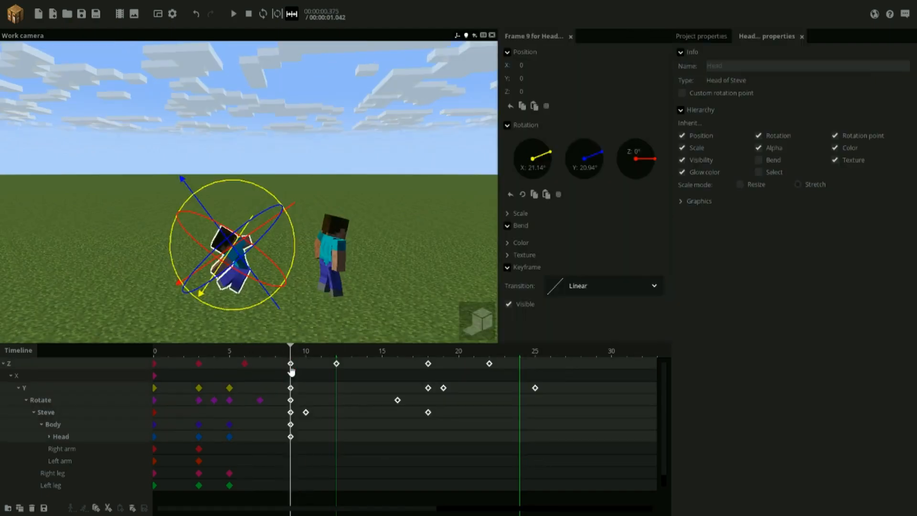
{"action": "left_click", "coordinate": [262, 353]}
{"action": "key", "text": "space"}
{"action": "left_click", "coordinate": [246, 353]}
{"action": "left_click", "coordinate": [235, 354]}
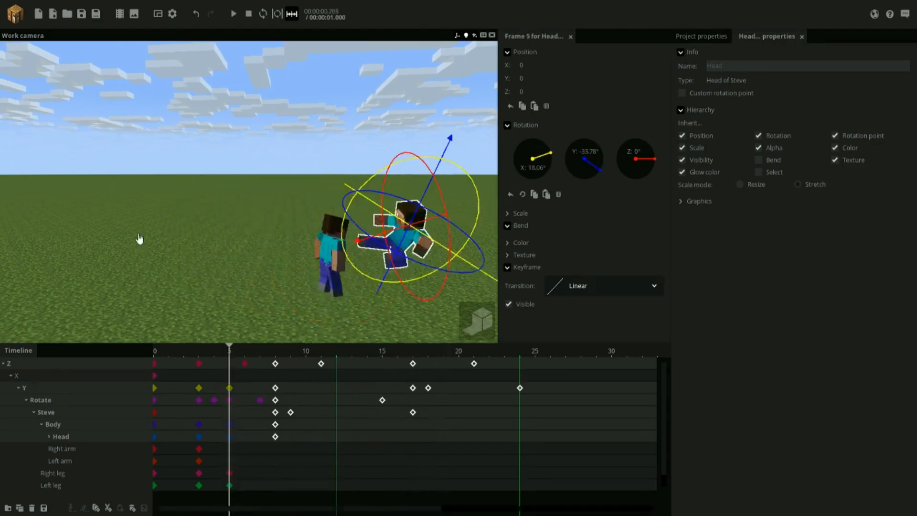
Play back the retimed kick repeatedly from different camera angles and examine the spin around frames 15 to 17.
{"action": "left_click", "coordinate": [140, 240]}
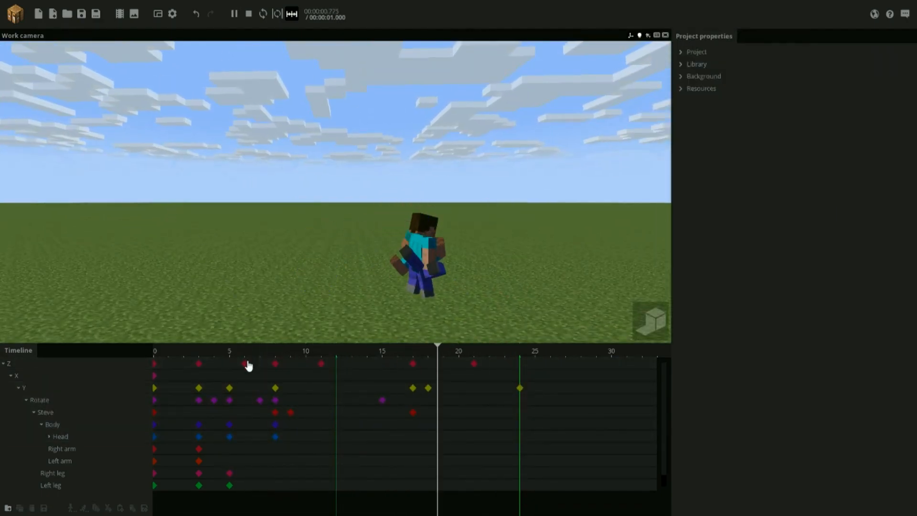
{"action": "left_click_drag", "start_coordinate": [235, 356], "coordinate": [131, 334]}
{"action": "key", "text": "space"}
{"action": "right_click_drag", "start_coordinate": [164, 327], "coordinate": [199, 339]}
{"action": "right_click_drag", "start_coordinate": [211, 290], "coordinate": [266, 303]}
{"action": "key", "text": "space"}
{"action": "key", "text": "space"}
{"action": "key", "text": "space"}
{"action": "key", "text": "space"}
{"action": "key", "text": "space"}
{"action": "right_click_drag", "start_coordinate": [297, 328], "coordinate": [304, 312]}
{"action": "key", "text": "space"}
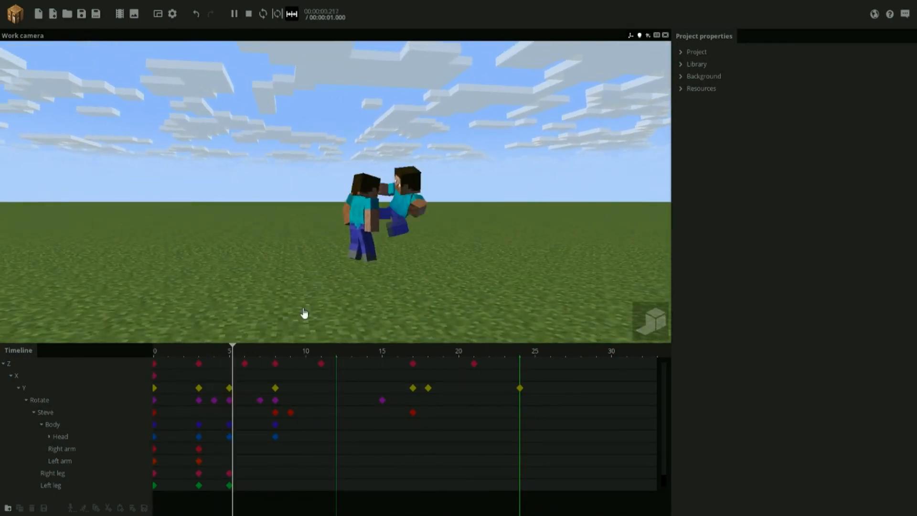
{"action": "left_click", "coordinate": [382, 400]}
{"action": "left_click", "coordinate": [413, 405]}
{"action": "key", "text": "space"}
{"action": "key", "text": "space"}
{"action": "right_click_drag", "start_coordinate": [414, 312], "coordinate": [407, 317]}
Add Steve keyframes at frames 18 and 24, rotating him to about 173° on X and -125° on Z at frame 18.
{"action": "left_click", "coordinate": [415, 413]}
{"action": "left_click", "coordinate": [427, 415]}
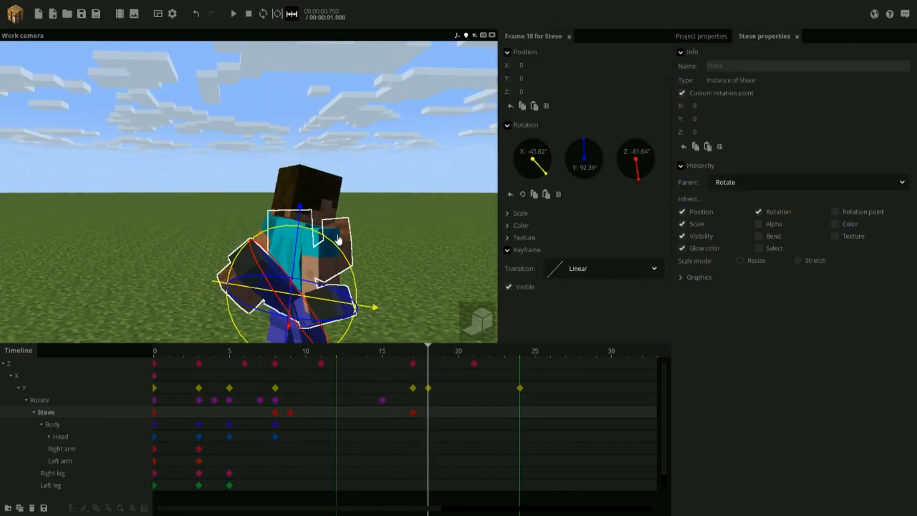
{"action": "left_click_drag", "start_coordinate": [344, 258], "coordinate": [125, 293]}
{"action": "right_click_drag", "start_coordinate": [324, 202], "coordinate": [359, 208]}
{"action": "left_click_drag", "start_coordinate": [344, 179], "coordinate": [359, 224]}
{"action": "right_click_drag", "start_coordinate": [380, 219], "coordinate": [433, 263]}
{"action": "key", "text": "space"}
{"action": "key", "text": "space"}
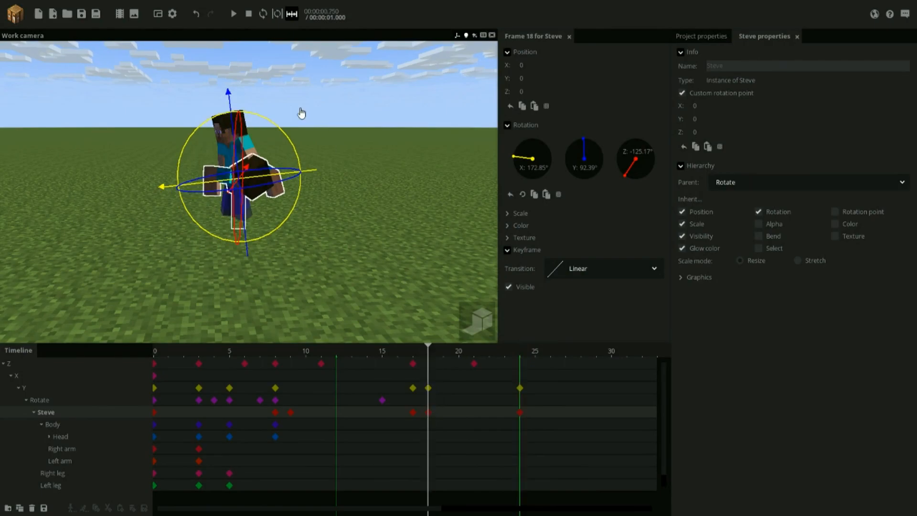
Set the transition of Steve's frame 18 keyframe to Ease out (elastic) and play back the landing from frame 17.
{"action": "left_click", "coordinate": [580, 262]}
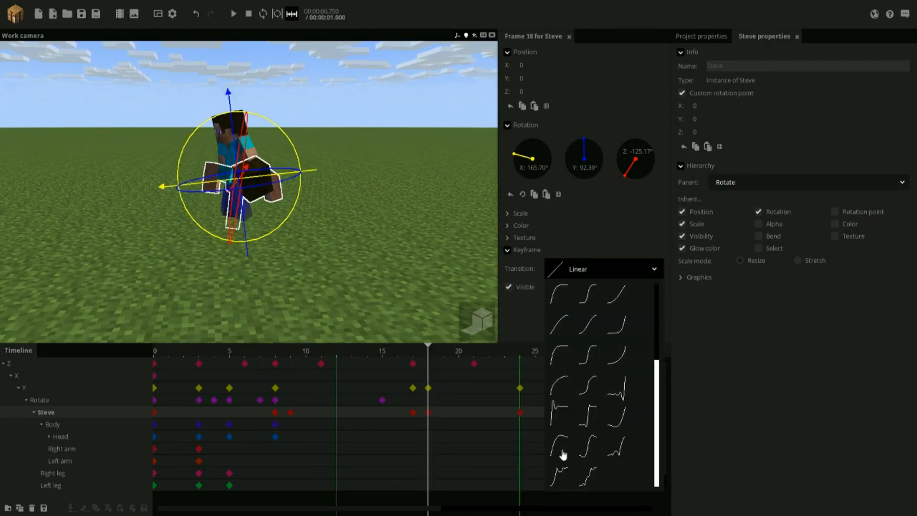
{"action": "left_click", "coordinate": [564, 453]}
{"action": "left_click", "coordinate": [597, 269]}
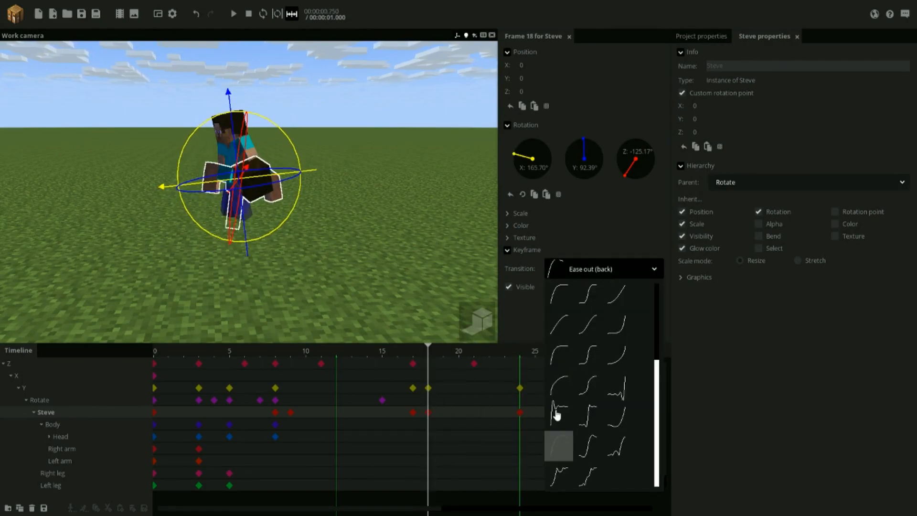
{"action": "left_click", "coordinate": [556, 415]}
{"action": "key", "text": "space"}
{"action": "left_click", "coordinate": [414, 353]}
{"action": "key", "text": "space"}
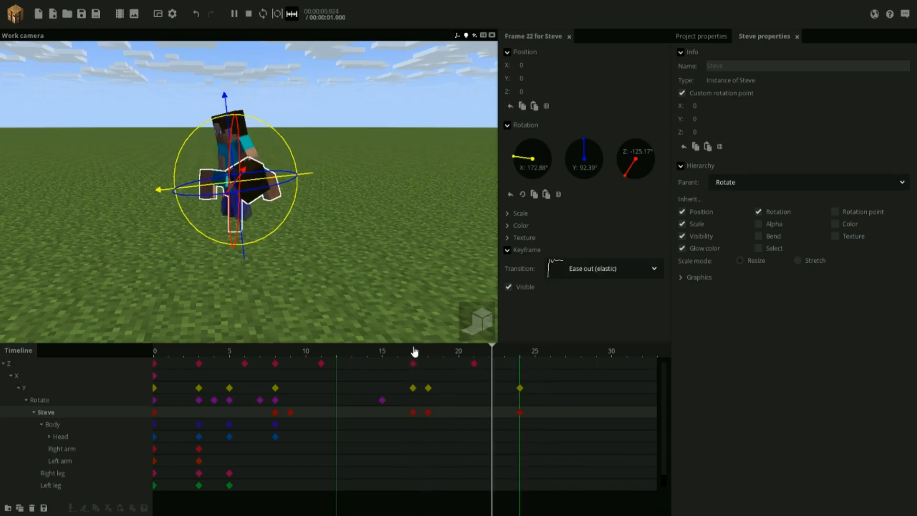
{"action": "key", "text": "space"}
{"action": "left_click", "coordinate": [416, 305]}
{"action": "key", "text": "space"}
{"action": "key", "text": "space"}
{"action": "key", "text": "space"}
Move the final Y and Steve keyframes to frame 32 and the last Z keyframe to frame 25, playing back the slower landing.
{"action": "left_click_drag", "start_coordinate": [573, 436], "coordinate": [508, 378]}
{"action": "left_click_drag", "start_coordinate": [520, 387], "coordinate": [583, 386]}
{"action": "left_click_drag", "start_coordinate": [620, 418], "coordinate": [475, 364]}
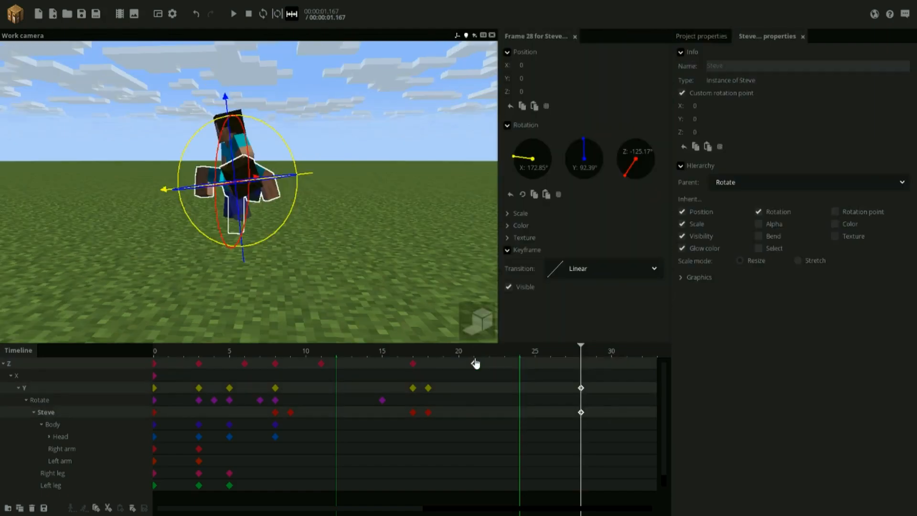
{"action": "left_click", "coordinate": [418, 353]}
{"action": "key", "text": "space"}
{"action": "key", "text": "space"}
{"action": "key", "text": "space"}
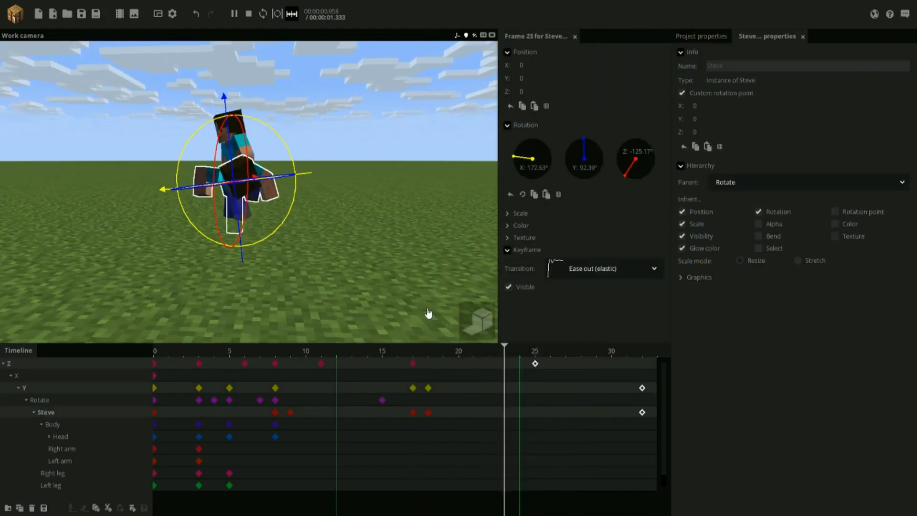
{"action": "key", "text": "space"}
Play back the fight motion from frame 3 with nothing selected and return to frame 8.
{"action": "left_click", "coordinate": [427, 295]}
{"action": "left_click", "coordinate": [205, 352]}
{"action": "key", "text": "space"}
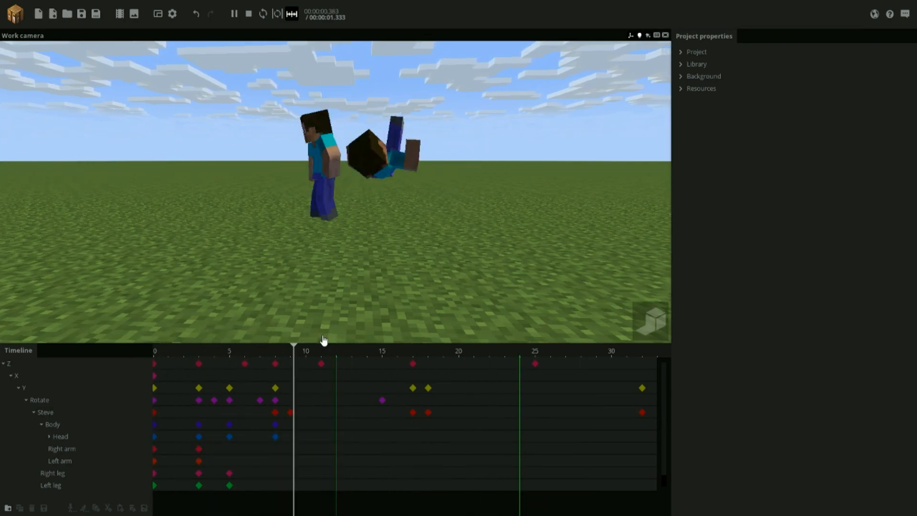
{"action": "left_click", "coordinate": [276, 354]}
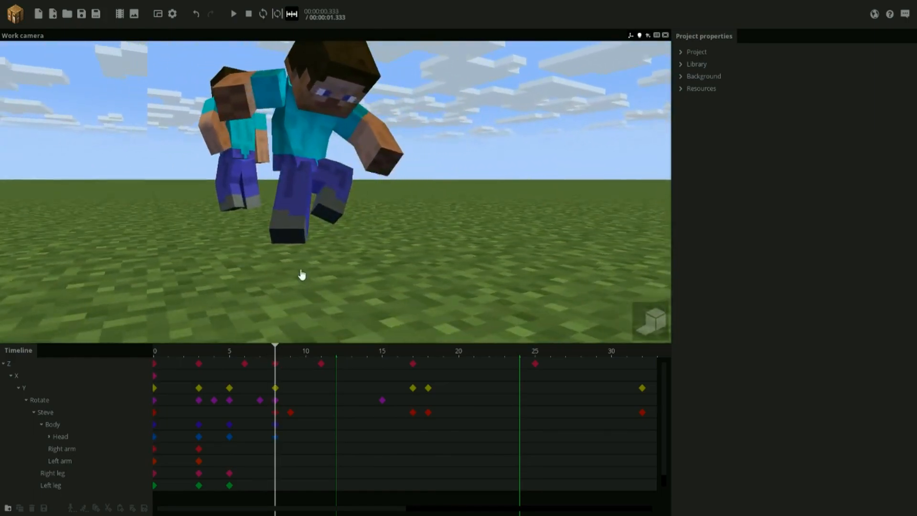
Add right leg keyframes at frames 7 and 8, adjusting the leg's rotation and bend for the takeoff.
{"action": "left_click", "coordinate": [200, 182]}
{"action": "left_click", "coordinate": [214, 199]}
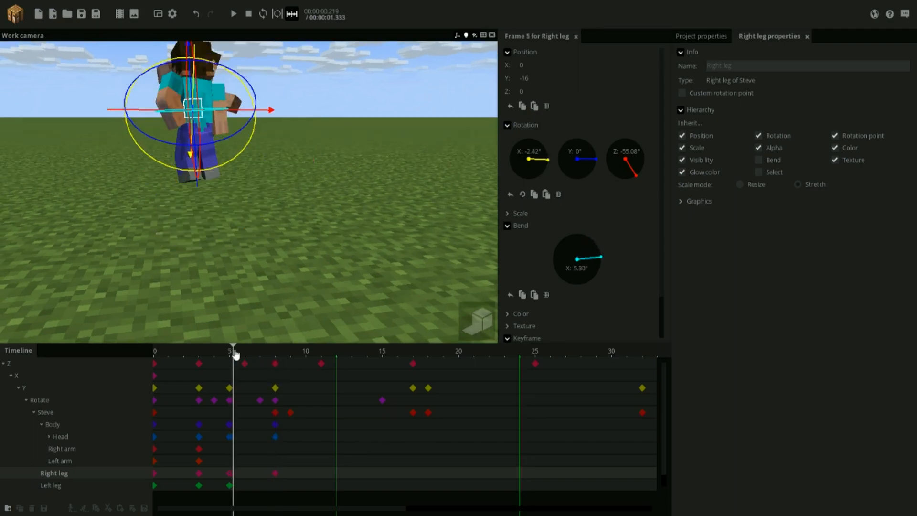
{"action": "left_click_drag", "start_coordinate": [299, 248], "coordinate": [334, 250]}
{"action": "left_click_drag", "start_coordinate": [528, 164], "coordinate": [508, 150]}
{"action": "left_click_drag", "start_coordinate": [230, 191], "coordinate": [267, 163]}
{"action": "mouse_move", "coordinate": [275, 353]}
{"action": "left_mouse_down"}
{"action": "mouse_move", "coordinate": [267, 363]}
{"action": "mouse_move", "coordinate": [249, 356]}
{"action": "mouse_move", "coordinate": [260, 355]}
{"action": "left_mouse_up"}
{"action": "scroll", "coordinate": [575, 239], "scroll_direction": "down", "scroll_amount": 2}
{"action": "left_click_drag", "start_coordinate": [325, 158], "coordinate": [296, 160]}
{"action": "left_click", "coordinate": [275, 354]}
Pose the right leg at frame 9 for the start of the airborne flip.
{"action": "left_click_drag", "start_coordinate": [281, 355], "coordinate": [290, 356]}
{"action": "left_click", "coordinate": [510, 146]}
{"action": "left_click_drag", "start_coordinate": [248, 157], "coordinate": [305, 191]}
{"action": "left_click_drag", "start_coordinate": [267, 115], "coordinate": [237, 100]}
{"action": "left_click_drag", "start_coordinate": [305, 200], "coordinate": [335, 158]}
Key the right leg at frame 14 with about -76° on Y and -93° on Z, and move that keyframe to frame 13.
{"action": "left_click", "coordinate": [367, 354]}
{"action": "left_click_drag", "start_coordinate": [374, 100], "coordinate": [400, 82]}
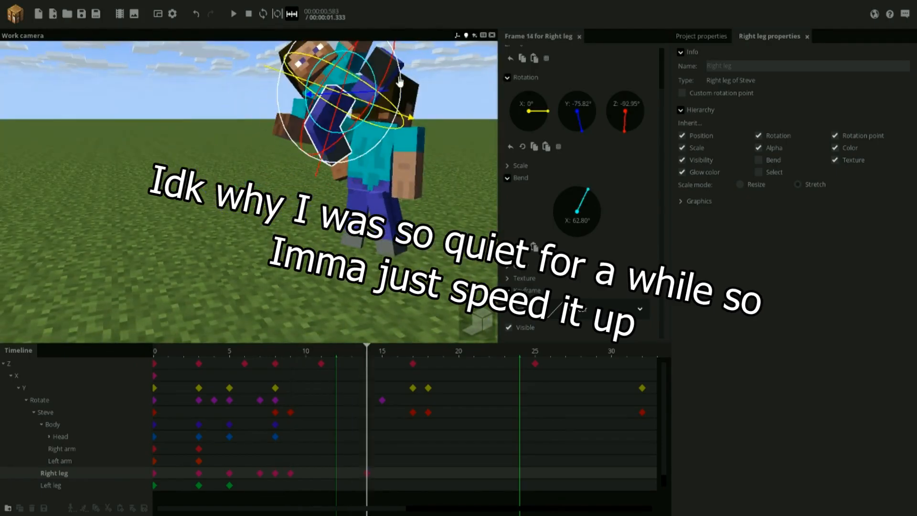
{"action": "mouse_move", "coordinate": [366, 473]}
{"action": "left_mouse_down"}
{"action": "mouse_move", "coordinate": [412, 472]}
{"action": "mouse_move", "coordinate": [351, 473]}
{"action": "left_mouse_up"}
{"action": "left_click", "coordinate": [385, 472]}
Add right leg keyframes at frames 17 and 18 for the landing.
{"action": "left_click", "coordinate": [412, 353]}
{"action": "scroll", "coordinate": [305, 158], "scroll_direction": "up", "scroll_amount": 3}
{"action": "left_click_drag", "start_coordinate": [382, 110], "coordinate": [410, 137]}
{"action": "left_click", "coordinate": [382, 458]}
{"action": "mouse_move", "coordinate": [412, 355]}
{"action": "left_mouse_down"}
{"action": "mouse_move", "coordinate": [245, 358]}
{"action": "mouse_move", "coordinate": [412, 356]}
{"action": "left_mouse_up"}
{"action": "left_click", "coordinate": [412, 473]}
{"action": "left_click", "coordinate": [412, 412]}
{"action": "scroll", "coordinate": [305, 157], "scroll_direction": "up", "scroll_amount": 3}
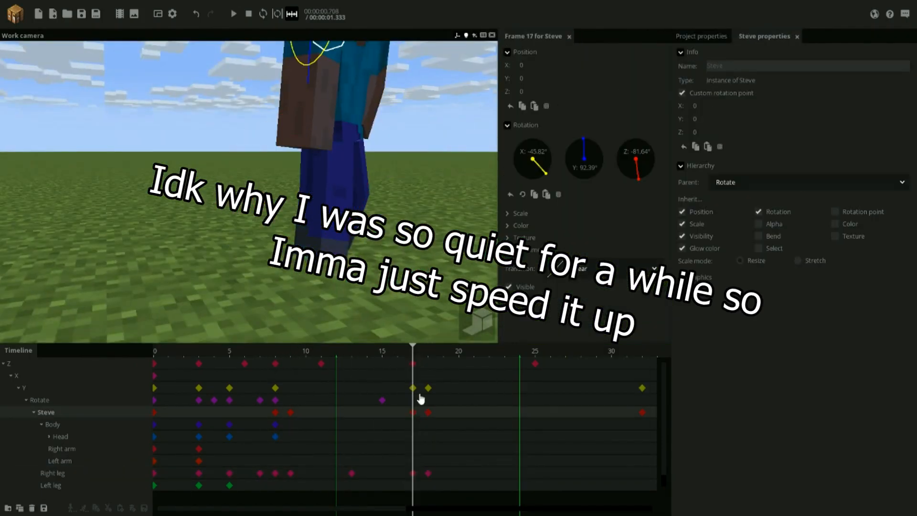
Examine the landing pose at frame 18 up close and play back the motion from a wider view.
{"action": "left_click", "coordinate": [428, 354]}
{"action": "left_click_drag", "start_coordinate": [306, 158], "coordinate": [366, 146]}
{"action": "left_click", "coordinate": [428, 353]}
{"action": "left_click", "coordinate": [406, 143]}
{"action": "scroll", "coordinate": [306, 158], "scroll_direction": "down", "scroll_amount": 3}
{"action": "key", "text": "space"}
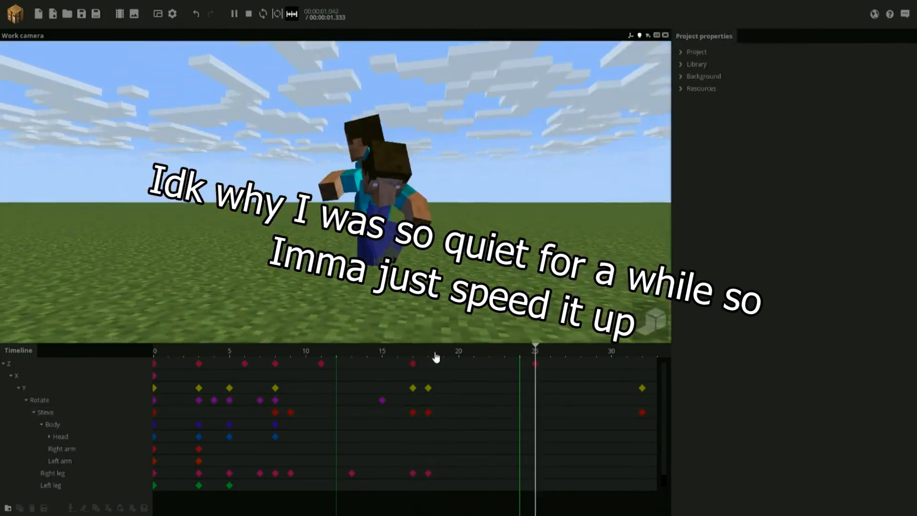
Hide the second fighter's Z folder and select the Y keyframes at frames 18 and 32.
{"action": "scroll", "coordinate": [117, 465], "scroll_direction": "down", "scroll_amount": 1}
{"action": "left_click", "coordinate": [14, 485]}
{"action": "left_click", "coordinate": [146, 485]}
{"action": "left_click", "coordinate": [429, 400]}
{"action": "left_click", "coordinate": [427, 376]}
{"action": "left_click", "coordinate": [642, 375], "text": "shift"}
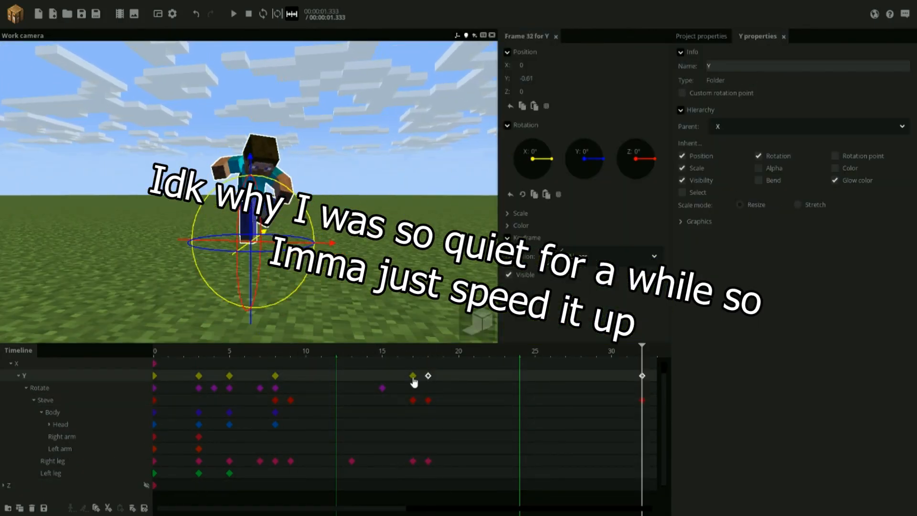
{"action": "left_click_drag", "start_coordinate": [413, 353], "coordinate": [210, 350]}
Select all keyframes from frame 13 onward on every track, shift them three frames later and play back the result.
{"action": "scroll", "coordinate": [306, 420], "scroll_direction": "down", "scroll_amount": 3}
{"action": "left_click_drag", "start_coordinate": [448, 440], "coordinate": [307, 388]}
{"action": "scroll", "coordinate": [283, 382], "scroll_direction": "up", "scroll_amount": 1}
{"action": "left_click_drag", "start_coordinate": [276, 355], "coordinate": [298, 356]}
{"action": "key", "text": "space"}
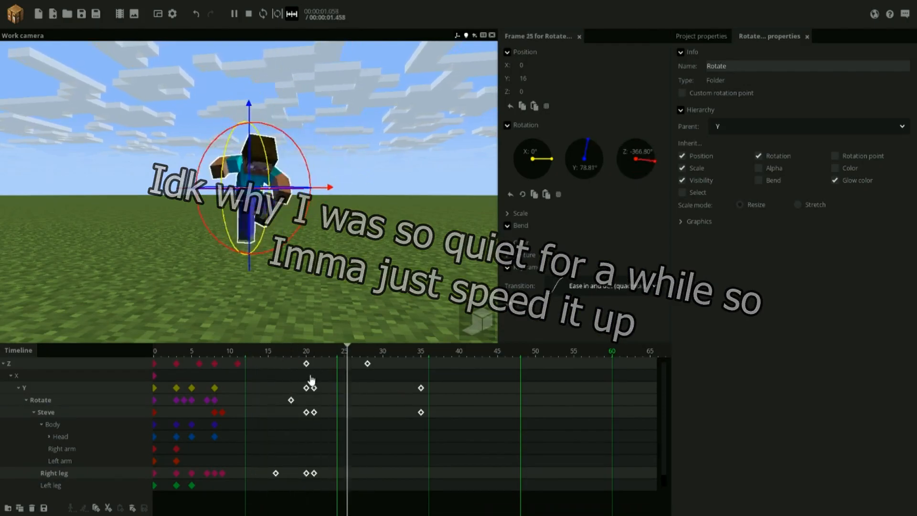
{"action": "left_click", "coordinate": [311, 379]}
{"action": "left_click", "coordinate": [227, 356]}
{"action": "key", "text": "space"}
Adjust Steve's head turn at frame 3 and review the body and leg poses through frame 7.
{"action": "left_click", "coordinate": [176, 354]}
{"action": "scroll", "coordinate": [334, 167], "scroll_direction": "up", "scroll_amount": 5}
{"action": "left_click", "coordinate": [351, 148]}
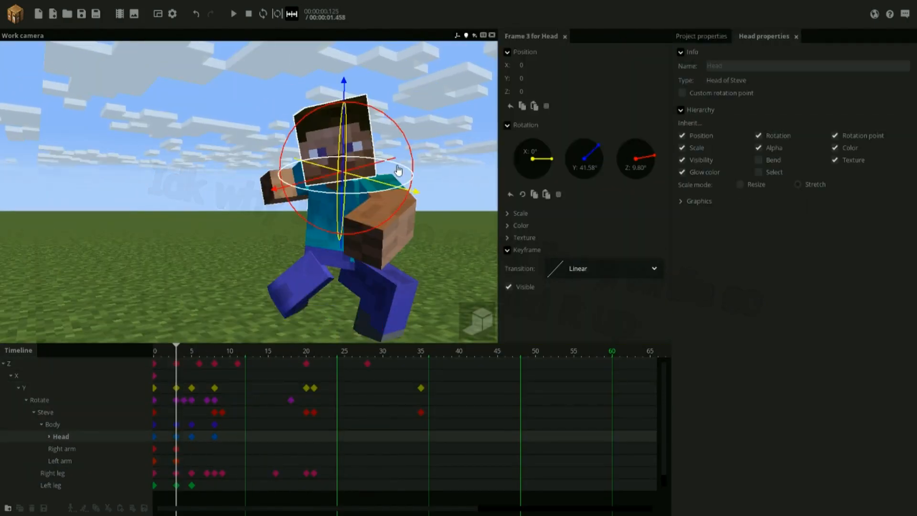
{"action": "left_click", "coordinate": [406, 120]}
{"action": "scroll", "coordinate": [334, 167], "scroll_direction": "down", "scroll_amount": 5}
{"action": "left_click_drag", "start_coordinate": [176, 356], "coordinate": [197, 357]}
{"action": "scroll", "coordinate": [334, 191], "scroll_direction": "up", "scroll_amount": 5}
{"action": "left_click", "coordinate": [254, 205]}
{"action": "left_click", "coordinate": [207, 356]}
{"action": "left_click_drag", "start_coordinate": [382, 143], "coordinate": [346, 227]}
{"action": "scroll", "coordinate": [334, 191], "scroll_direction": "down", "scroll_amount": 5}
{"action": "left_click", "coordinate": [191, 356]}
{"action": "scroll", "coordinate": [199, 390], "scroll_direction": "up", "scroll_amount": 3}
Add left leg and body keyframes at frame 7, adjusting their rotation for the takeoff pose.
{"action": "left_click", "coordinate": [219, 355]}
{"action": "scroll", "coordinate": [287, 182], "scroll_direction": "up", "scroll_amount": 5}
{"action": "left_click", "coordinate": [308, 234]}
{"action": "left_click_drag", "start_coordinate": [595, 158], "coordinate": [595, 164]}
{"action": "left_click_drag", "start_coordinate": [353, 176], "coordinate": [287, 167]}
{"action": "left_click", "coordinate": [234, 355]}
{"action": "left_click", "coordinate": [325, 167]}
{"action": "left_click", "coordinate": [219, 356]}
{"action": "left_click_drag", "start_coordinate": [406, 167], "coordinate": [383, 194]}
{"action": "left_click", "coordinate": [325, 214]}
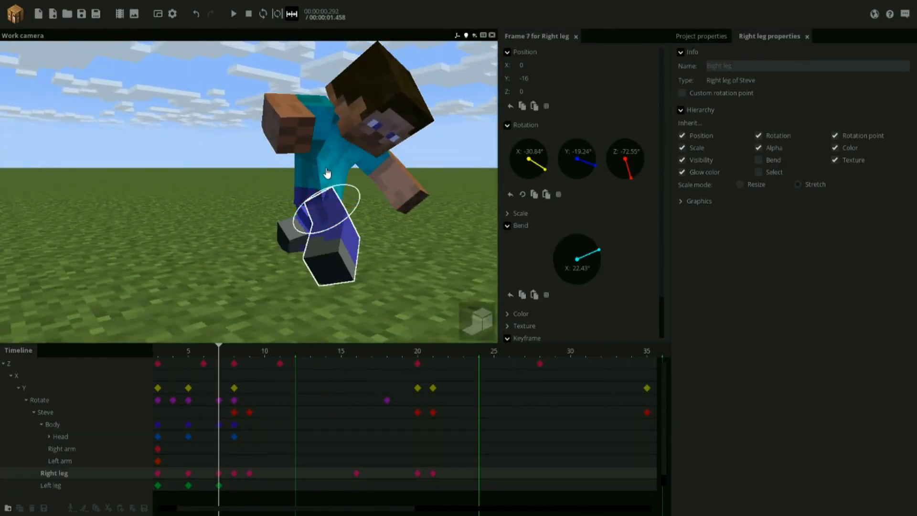
Rotate the head at frame 7 and bend the right leg to about 75° at frame 8.
{"action": "left_click", "coordinate": [330, 103]}
{"action": "left_click_drag", "start_coordinate": [401, 110], "coordinate": [419, 135]}
{"action": "left_click", "coordinate": [430, 120]}
{"action": "left_click", "coordinate": [235, 357]}
{"action": "left_click", "coordinate": [458, 200]}
{"action": "left_click_drag", "start_coordinate": [602, 248], "coordinate": [583, 233]}
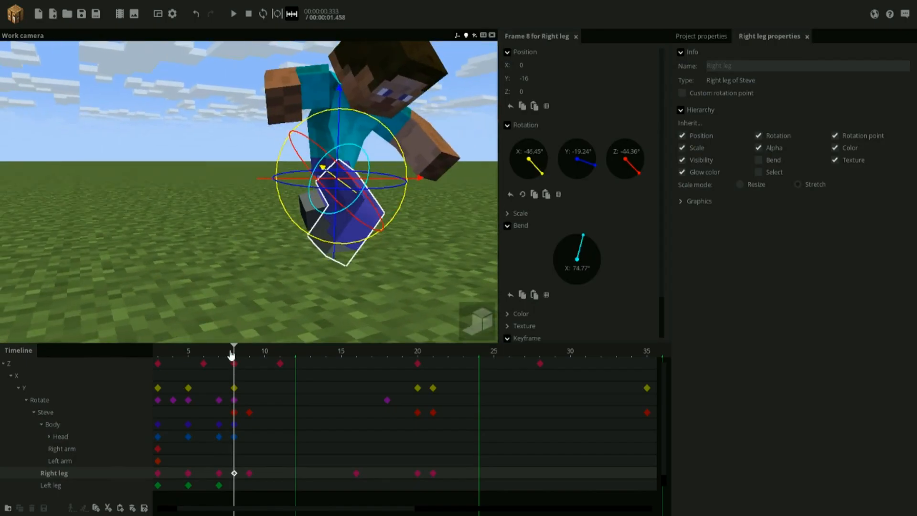
Add a Z folder keyframe at frame 7 and play back the takeoff.
{"action": "left_click", "coordinate": [218, 357]}
{"action": "left_click", "coordinate": [9, 363]}
{"action": "left_click", "coordinate": [604, 256]}
{"action": "left_click", "coordinate": [565, 289]}
{"action": "left_click", "coordinate": [219, 357]}
{"action": "scroll", "coordinate": [286, 191], "scroll_direction": "down", "scroll_amount": 5}
{"action": "key", "text": "space"}
Check Steve's head at frame 8 and play back the jump repeatedly from frame 7.
{"action": "left_click", "coordinate": [234, 355]}
{"action": "left_click", "coordinate": [302, 122]}
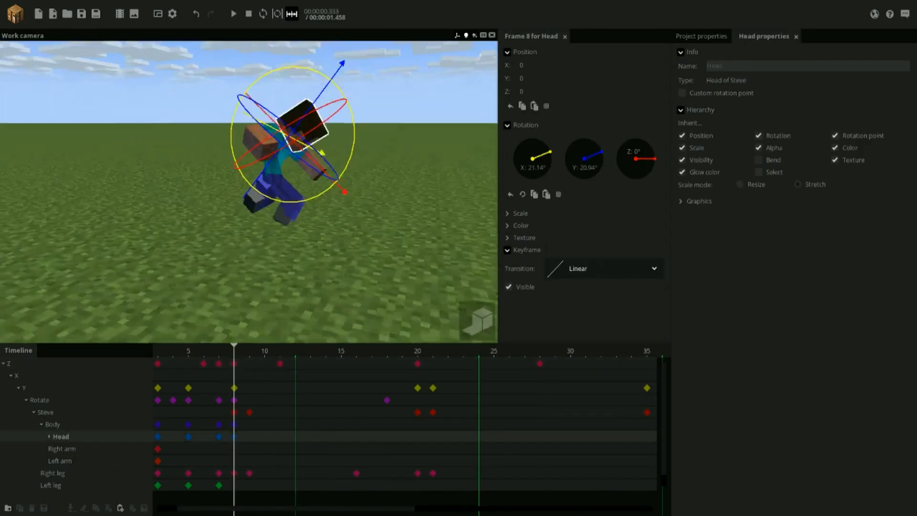
{"action": "left_click", "coordinate": [342, 253]}
{"action": "key", "text": "space"}
{"action": "key", "text": "space"}
{"action": "left_click", "coordinate": [219, 355]}
{"action": "key", "text": "space"}
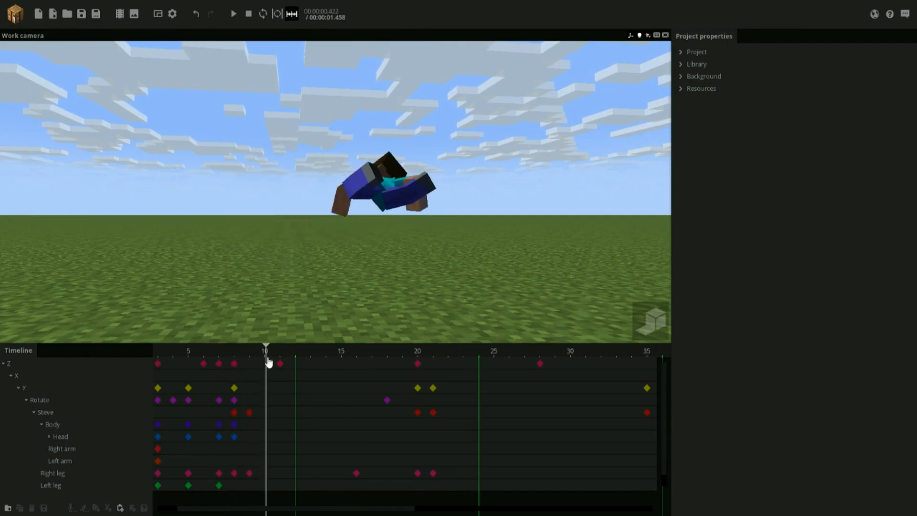
Compare both legs around frame 8 and add a rotated left leg keyframe there.
{"action": "left_click", "coordinate": [365, 245]}
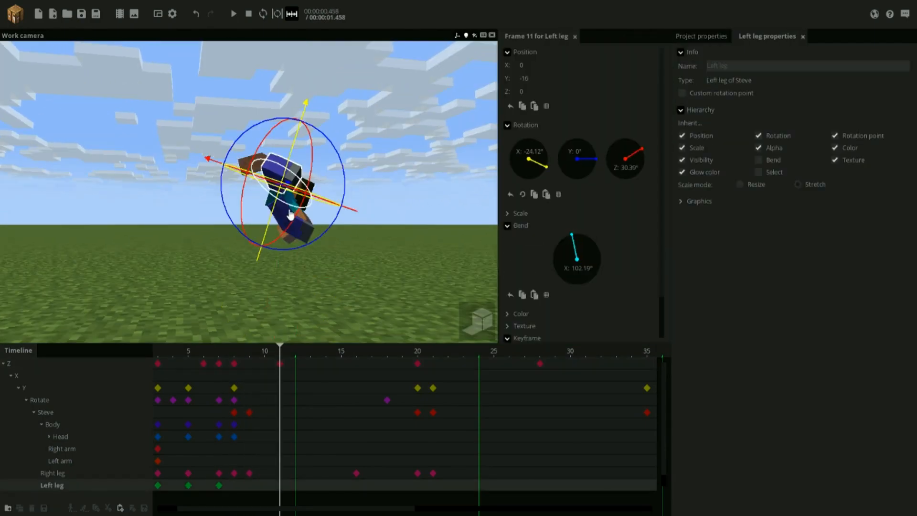
{"action": "left_click", "coordinate": [234, 473]}
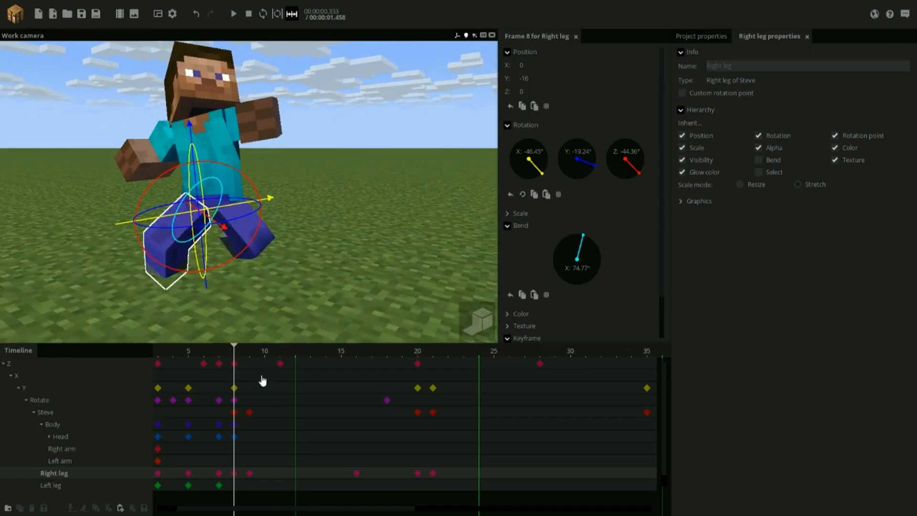
{"action": "left_click", "coordinate": [232, 486]}
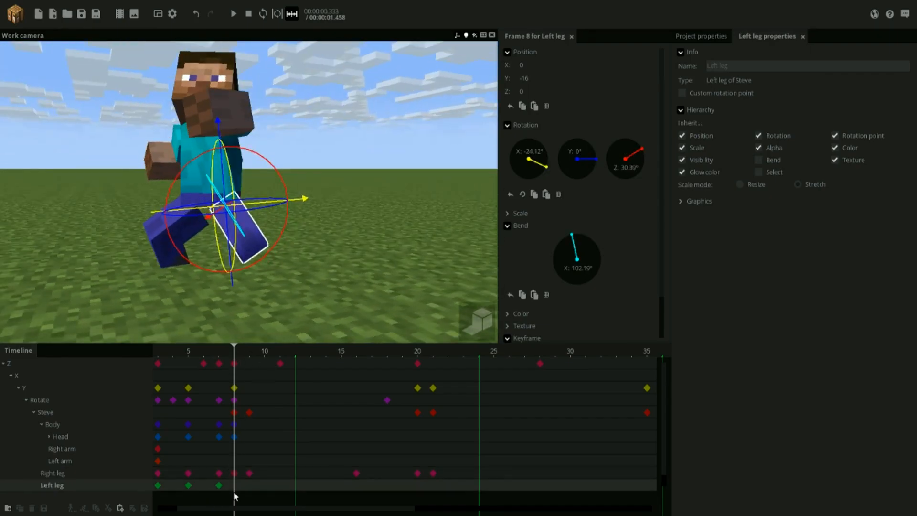
{"action": "key", "text": "Left"}
{"action": "key", "text": "Right"}
{"action": "left_click_drag", "start_coordinate": [285, 206], "coordinate": [285, 201]}
{"action": "left_click_drag", "start_coordinate": [303, 203], "coordinate": [325, 208]}
{"action": "scroll", "coordinate": [266, 205], "scroll_direction": "up", "scroll_amount": 3}
{"action": "scroll", "coordinate": [268, 216], "scroll_direction": "down", "scroll_amount": 4}
Pose the left leg at frame 9 with about -69° on X, 38° on Y, 0° on Z and no bend.
{"action": "mouse_move", "coordinate": [235, 353]}
{"action": "left_mouse_down"}
{"action": "mouse_move", "coordinate": [226, 354]}
{"action": "mouse_move", "coordinate": [247, 364]}
{"action": "left_mouse_up"}
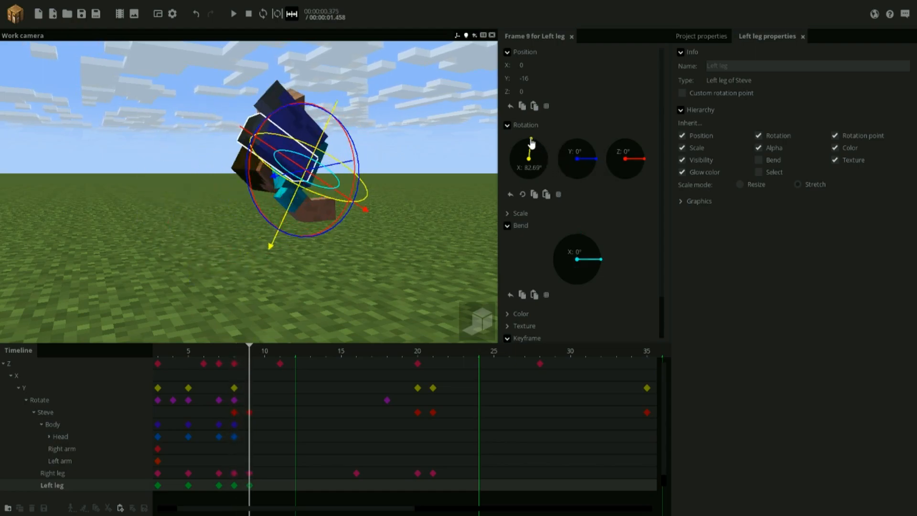
{"action": "left_click_drag", "start_coordinate": [539, 190], "coordinate": [538, 190]}
{"action": "left_click_drag", "start_coordinate": [396, 141], "coordinate": [383, 148]}
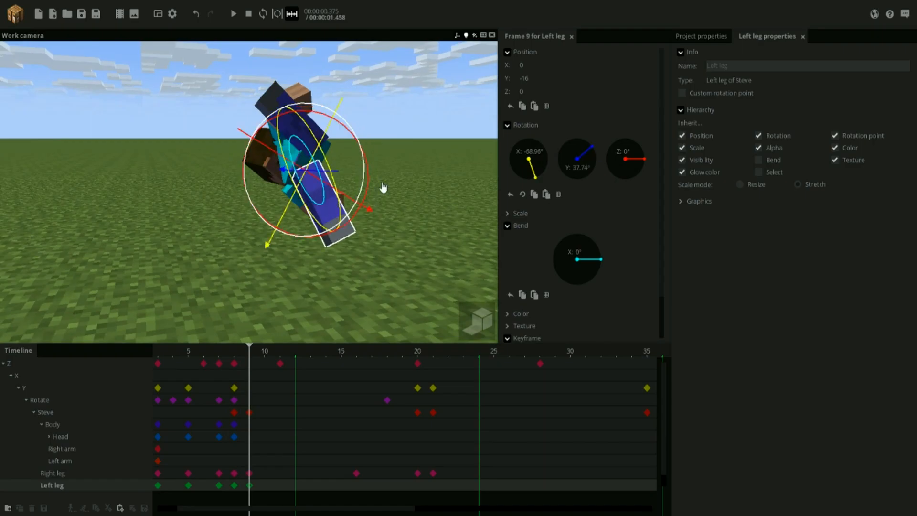
Key the left leg at frame 15 with about -21° on X, 10° on Y, 50° on Z and a 26° bend.
{"action": "left_click_drag", "start_coordinate": [330, 345], "coordinate": [341, 346]}
{"action": "left_click_drag", "start_coordinate": [394, 141], "coordinate": [373, 134]}
{"action": "scroll", "coordinate": [394, 154], "scroll_direction": "up", "scroll_amount": 3}
{"action": "left_click_drag", "start_coordinate": [413, 120], "coordinate": [415, 116]}
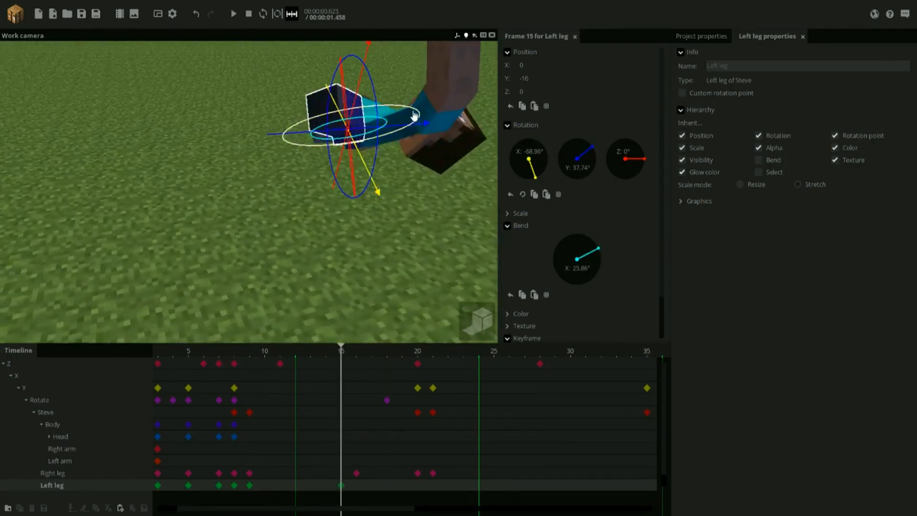
{"action": "left_click_drag", "start_coordinate": [460, 158], "coordinate": [415, 114]}
{"action": "left_click_drag", "start_coordinate": [414, 114], "coordinate": [414, 116]}
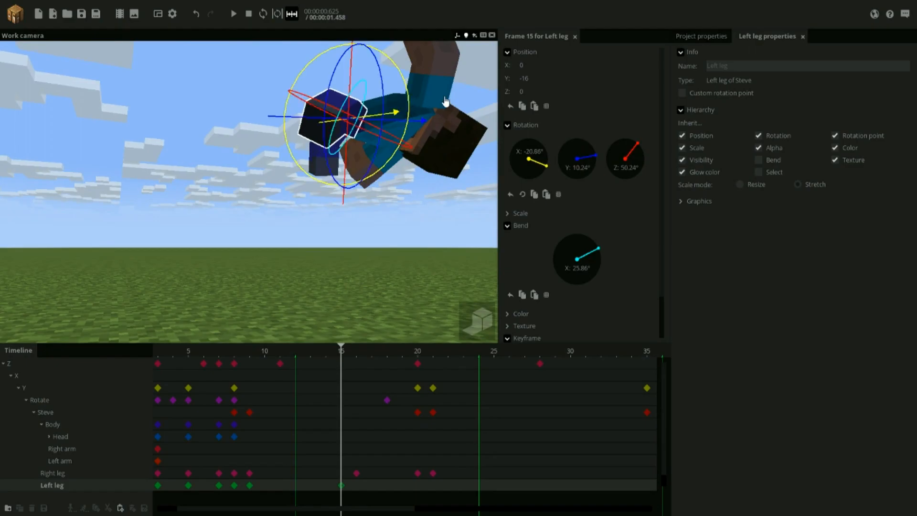
Play back the flip from a wider view with nothing selected and return to frame 9.
{"action": "middle_click_drag", "start_coordinate": [444, 102], "coordinate": [438, 116]}
{"action": "left_click_drag", "start_coordinate": [466, 148], "coordinate": [462, 135]}
{"action": "left_click", "coordinate": [462, 136]}
{"action": "key", "text": "space"}
{"action": "key", "text": "space"}
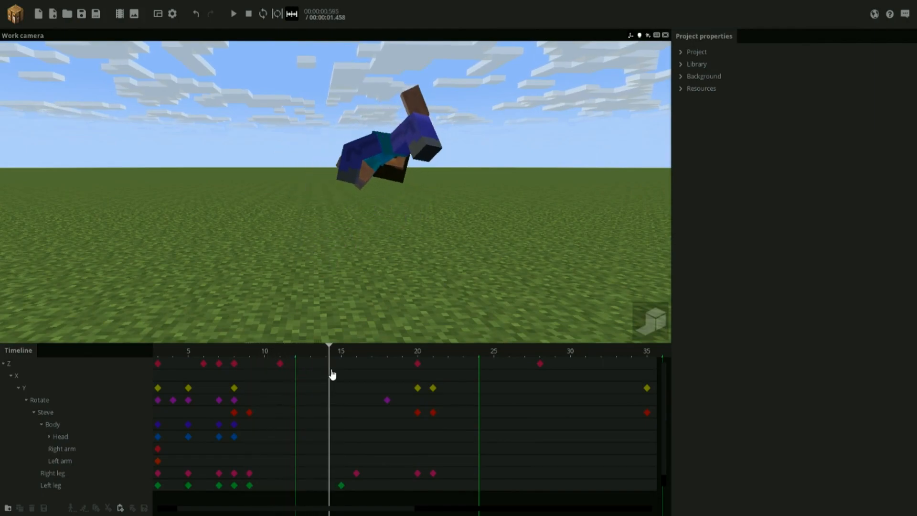
{"action": "key", "text": "space"}
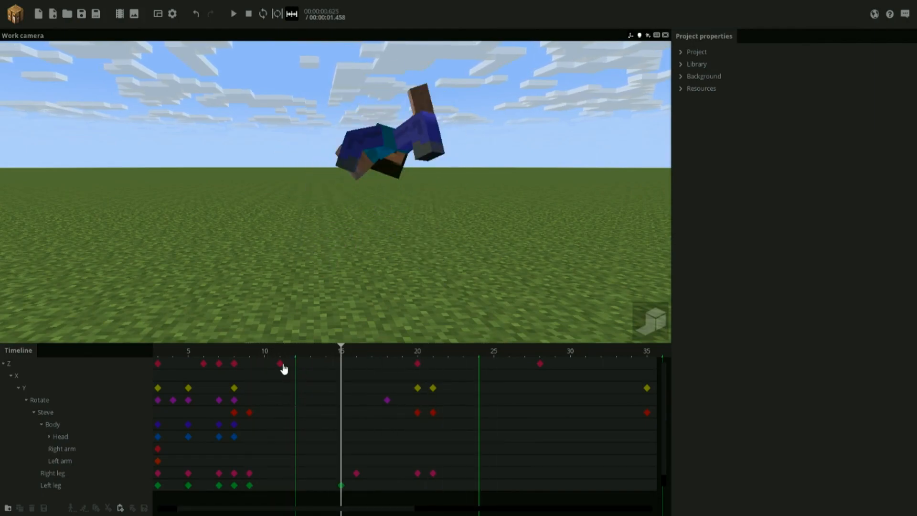
{"action": "left_click", "coordinate": [251, 351]}
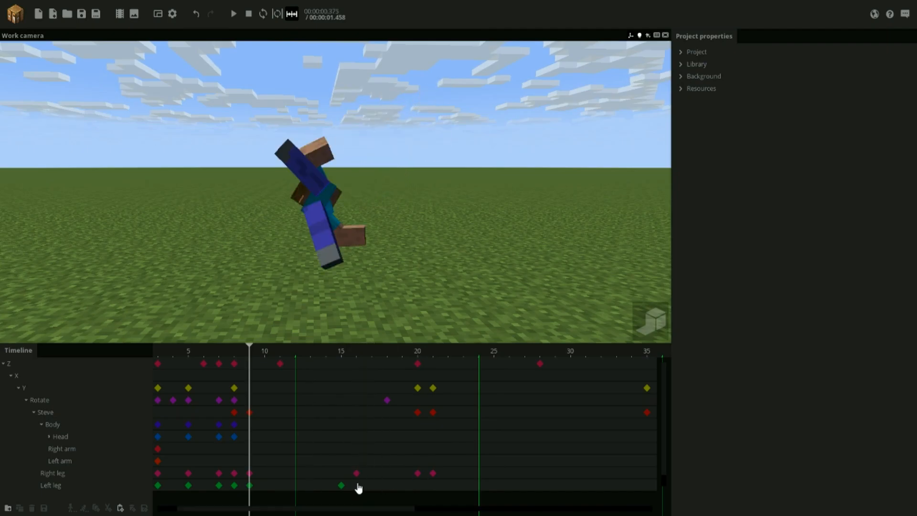
Key the left leg at frame 20 with about -34° on Y and a 95° bend, and play back the flip.
{"action": "left_click", "coordinate": [341, 485]}
{"action": "mouse_move", "coordinate": [439, 286]}
{"action": "right_mouse_down"}
{"action": "mouse_move", "coordinate": [430, 296]}
{"action": "mouse_move", "coordinate": [439, 286]}
{"action": "right_mouse_up"}
{"action": "left_click_drag", "start_coordinate": [406, 168], "coordinate": [406, 192]}
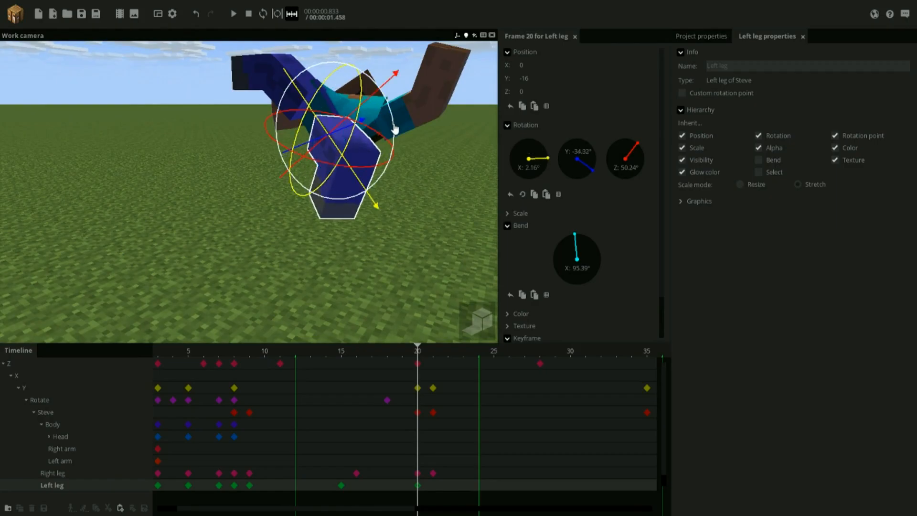
{"action": "left_click_drag", "start_coordinate": [364, 102], "coordinate": [426, 104]}
{"action": "scroll", "coordinate": [442, 134], "scroll_direction": "down", "scroll_amount": 3}
{"action": "left_click", "coordinate": [449, 150]}
{"action": "key", "text": "space"}
{"action": "key", "text": "space"}
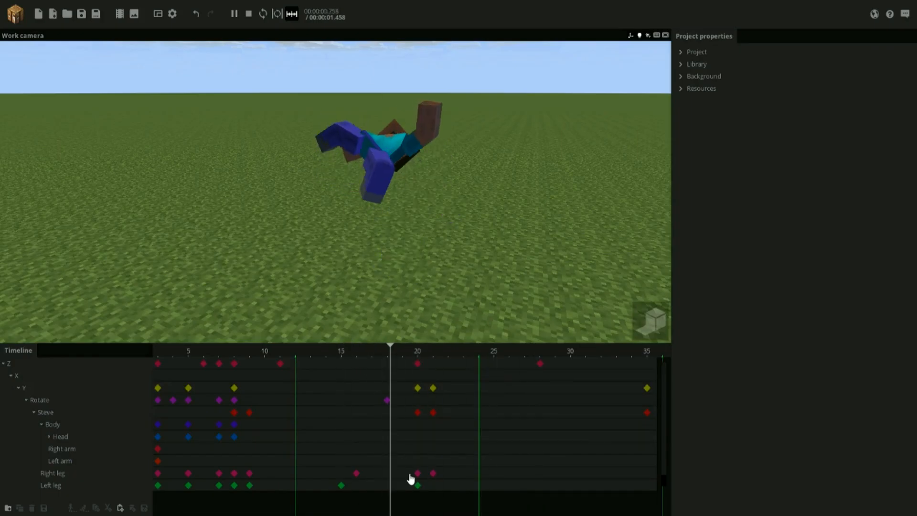
Key the left leg at frame 21 with about -77° on X, 22° on Y, 0° on Z and a 130° bend.
{"action": "left_click", "coordinate": [418, 485]}
{"action": "left_click_drag", "start_coordinate": [305, 248], "coordinate": [365, 200]}
{"action": "scroll", "coordinate": [429, 203], "scroll_direction": "up", "scroll_amount": 4}
{"action": "right_click", "coordinate": [624, 161]}
{"action": "scroll", "coordinate": [448, 210], "scroll_direction": "down", "scroll_amount": 3}
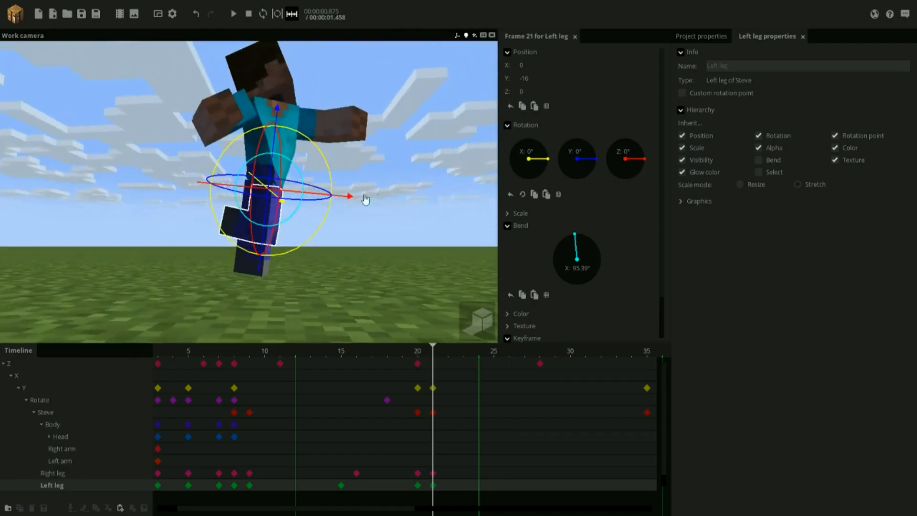
{"action": "left_click_drag", "start_coordinate": [304, 179], "coordinate": [303, 211]}
{"action": "left_click_drag", "start_coordinate": [370, 196], "coordinate": [359, 224]}
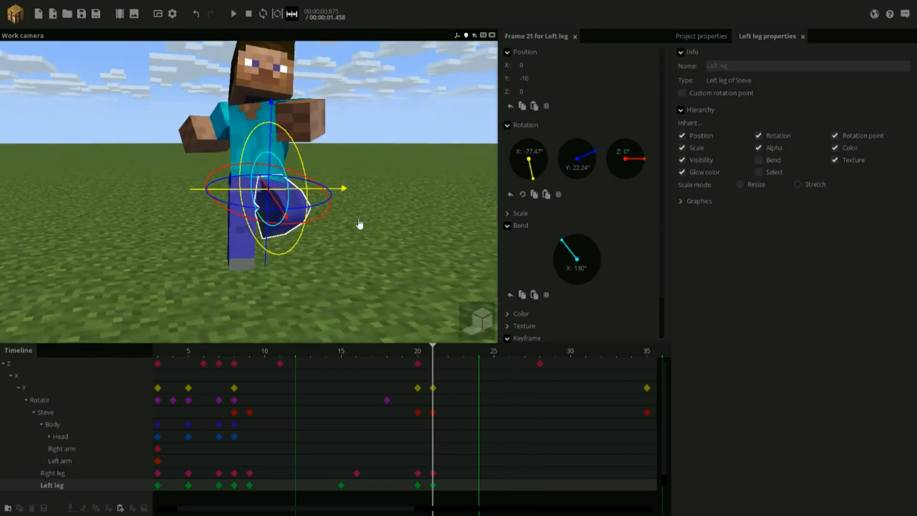
Add a left leg keyframe at frame 31 and give its frame 21 keyframe the Ease out (back) transition.
{"action": "left_click", "coordinate": [585, 473]}
{"action": "left_click", "coordinate": [288, 224]}
{"action": "middle_click_drag", "start_coordinate": [287, 224], "coordinate": [316, 171]}
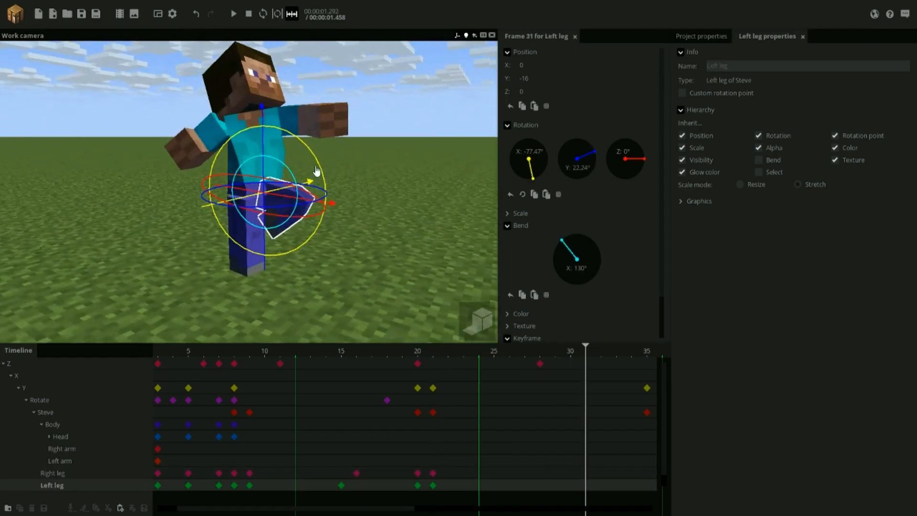
{"action": "left_click", "coordinate": [432, 485]}
{"action": "scroll", "coordinate": [638, 330], "scroll_direction": "down", "scroll_amount": 1}
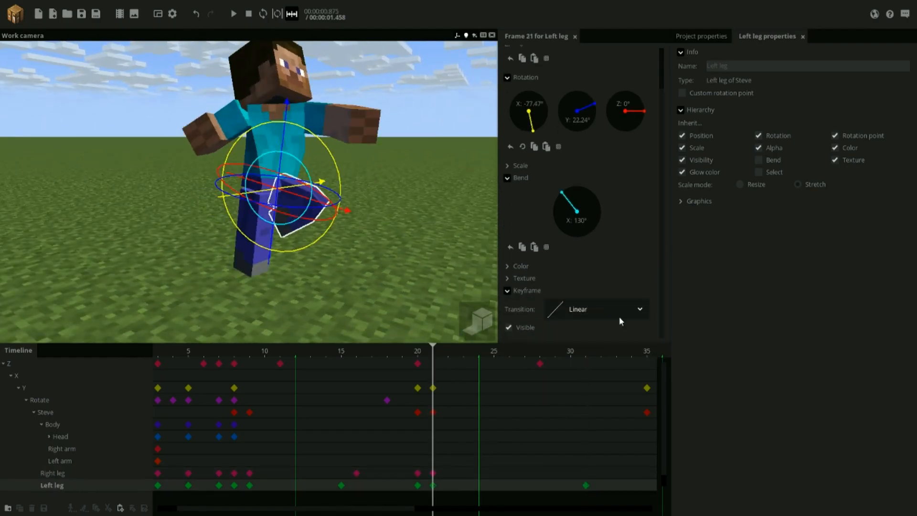
{"action": "left_click", "coordinate": [638, 310]}
{"action": "left_click", "coordinate": [557, 418]}
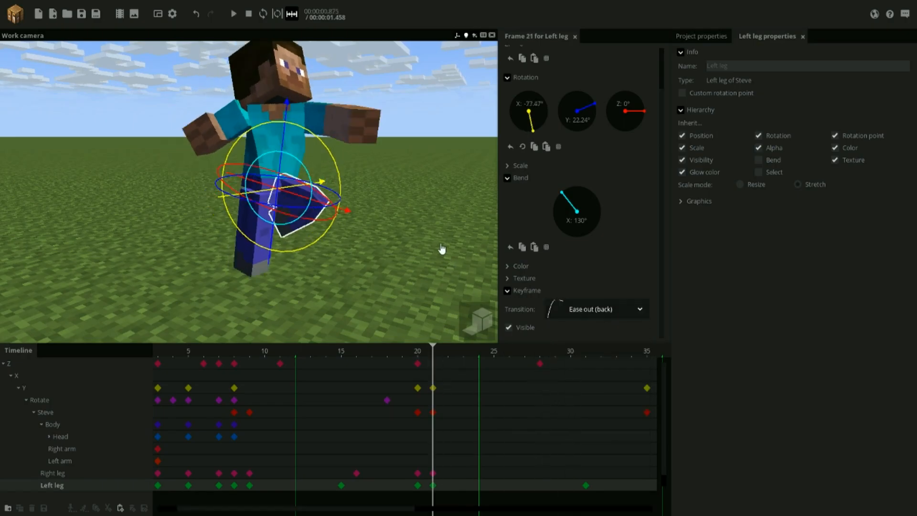
Play back the flip with nothing selected and dismiss the Open project dialog.
{"action": "left_click", "coordinate": [466, 250]}
{"action": "key", "text": "space"}
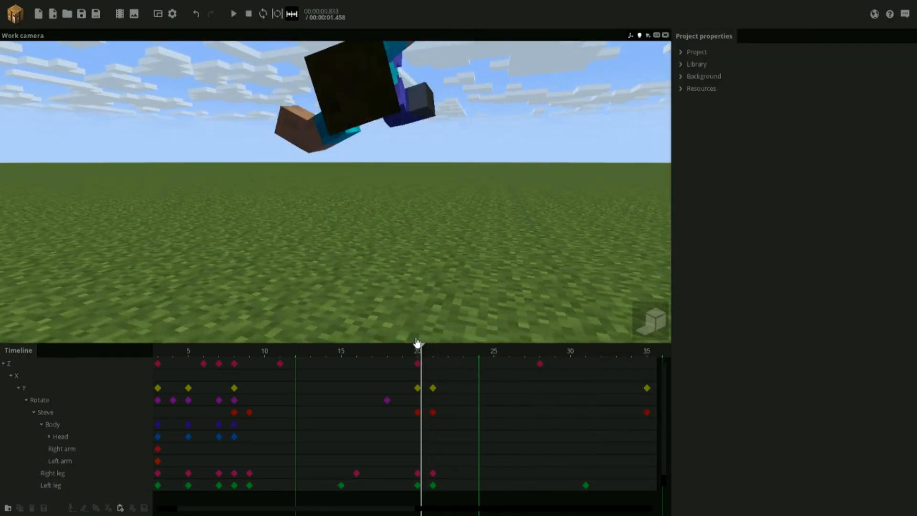
{"action": "key", "text": "space"}
{"action": "key", "text": "space"}
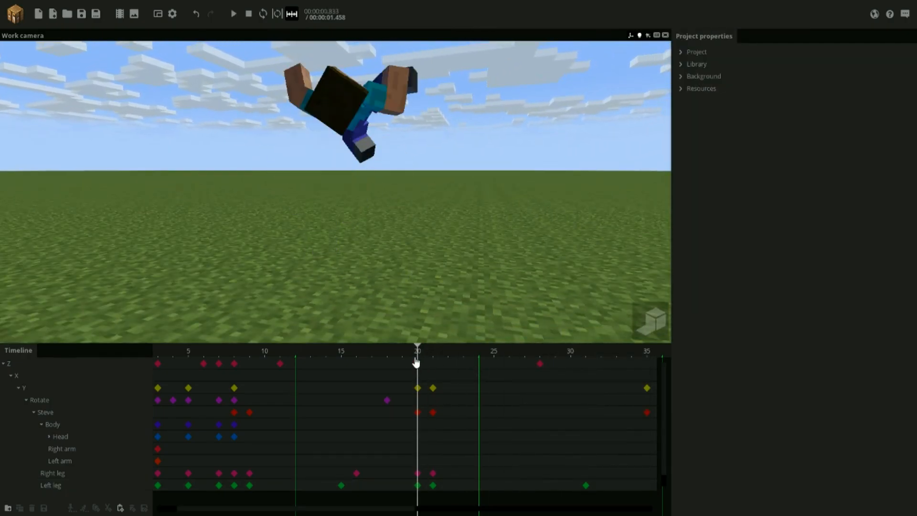
{"action": "key", "text": "space"}
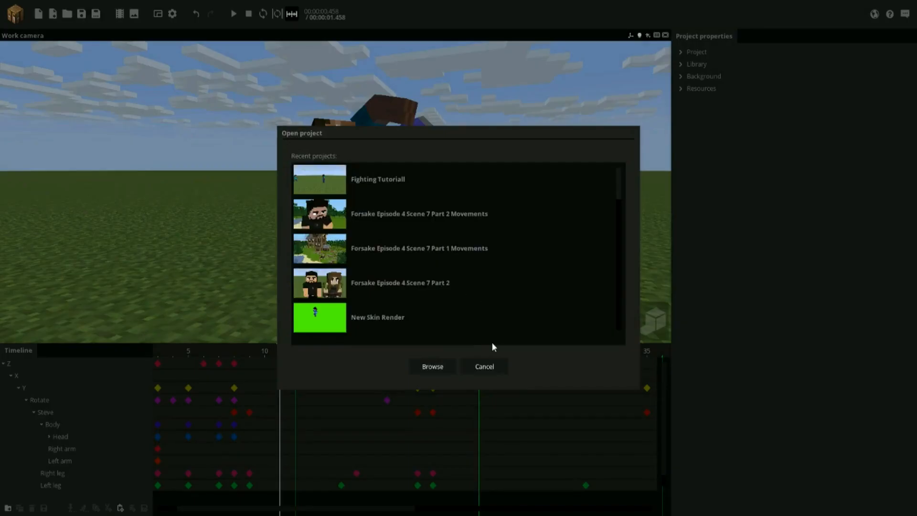
{"action": "left_click", "coordinate": [485, 366]}
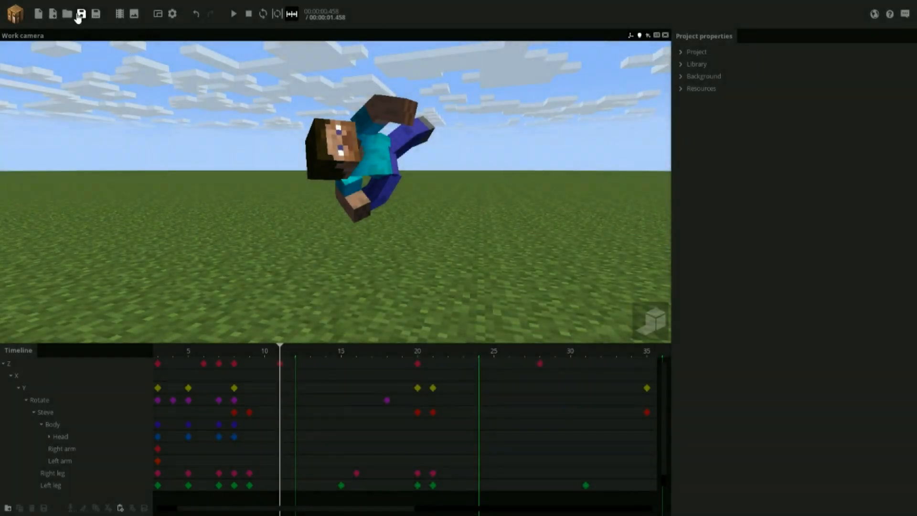
Move the body's frame 8 keyframe to frame 9 and the head's frame 8 keyframe to frame 10.
{"action": "left_click", "coordinate": [233, 427]}
{"action": "left_click", "coordinate": [249, 430]}
{"action": "left_click_drag", "start_coordinate": [253, 283], "coordinate": [307, 294]}
{"action": "key", "text": "space"}
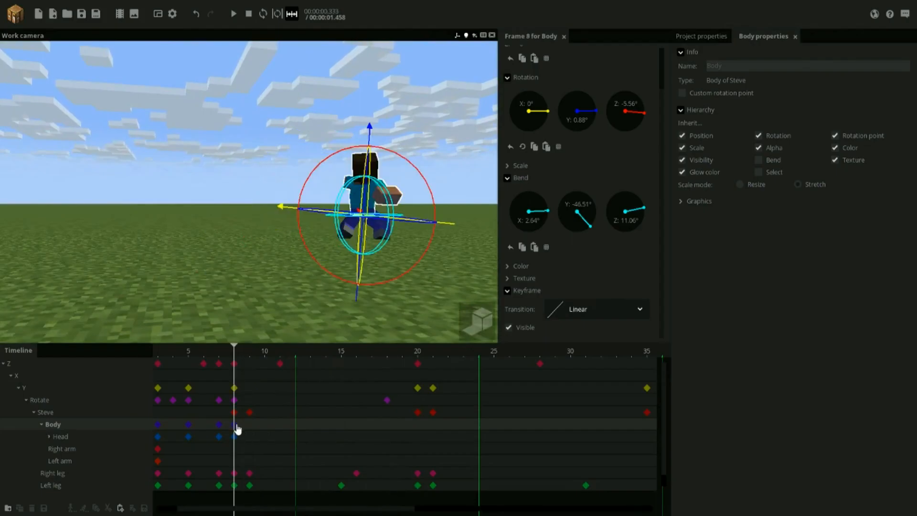
{"action": "left_click_drag", "start_coordinate": [254, 427], "coordinate": [230, 439]}
{"action": "left_click_drag", "start_coordinate": [234, 435], "coordinate": [244, 435]}
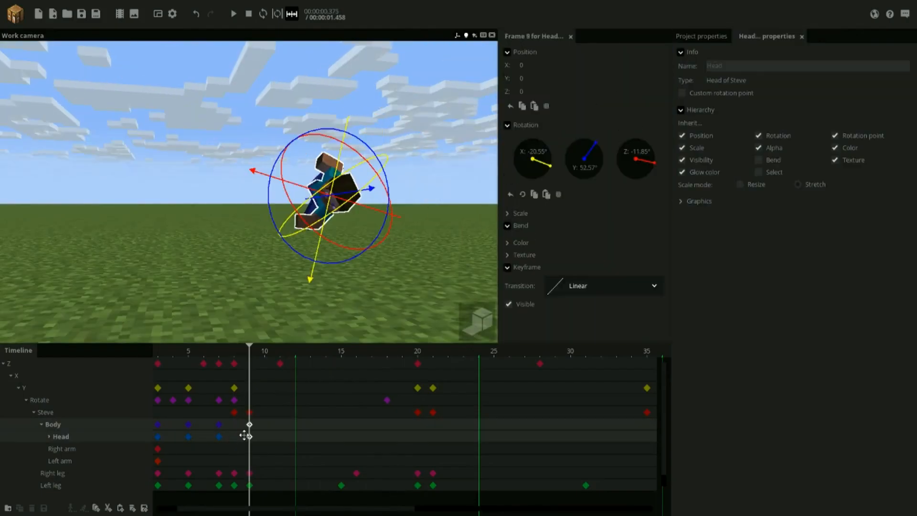
{"action": "left_click_drag", "start_coordinate": [236, 355], "coordinate": [227, 359]}
{"action": "left_click_drag", "start_coordinate": [250, 437], "coordinate": [267, 436]}
Give the body and head keyframes at frame 7 the Ease in and out (quadratic) transition and play back the motion.
{"action": "left_click", "coordinate": [220, 437]}
{"action": "left_click", "coordinate": [219, 425], "text": "shift"}
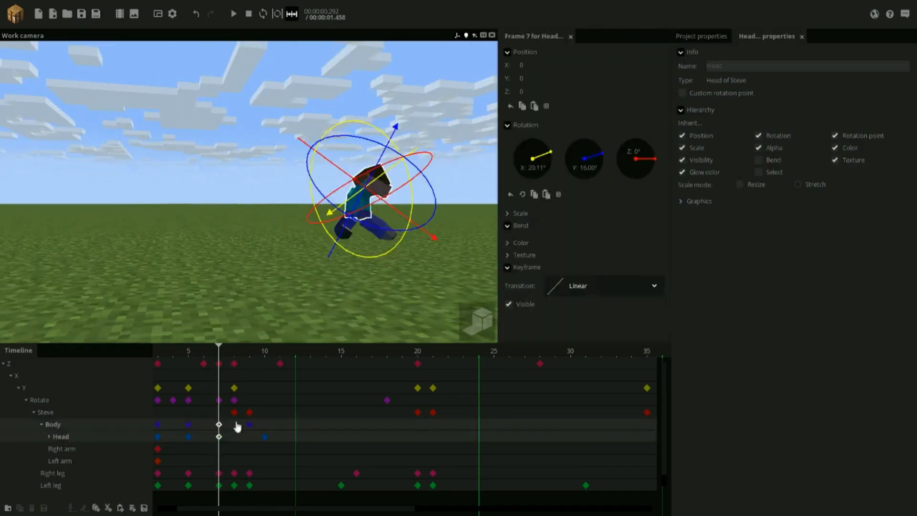
{"action": "left_click", "coordinate": [580, 288]}
{"action": "left_click", "coordinate": [588, 347]}
{"action": "left_click", "coordinate": [209, 174]}
{"action": "key", "text": "space"}
{"action": "key", "text": "space"}
{"action": "key", "text": "space"}
Key the body at frame 20 with a bend of about 28° on X and -29° on Y.
{"action": "left_click", "coordinate": [264, 437]}
{"action": "left_click", "coordinate": [250, 425]}
{"action": "key", "text": "space"}
{"action": "key", "text": "space"}
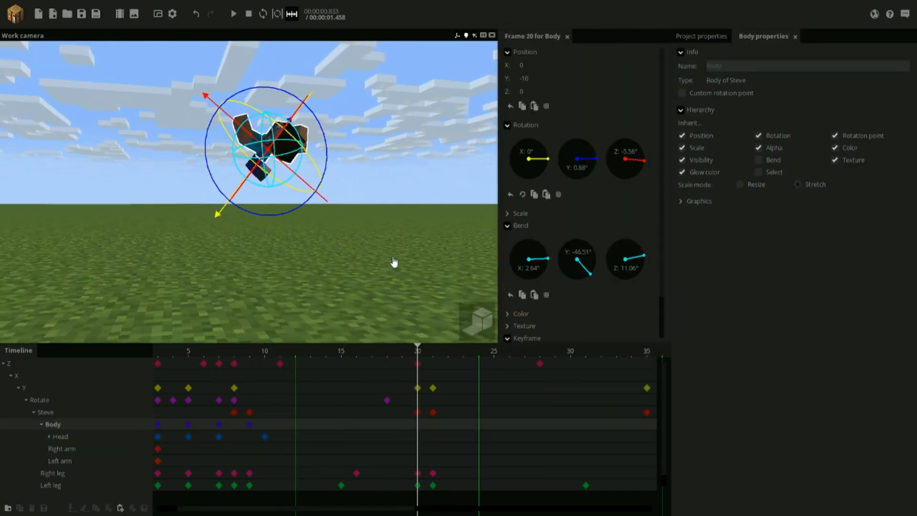
{"action": "right_click_drag", "start_coordinate": [397, 264], "coordinate": [397, 273]}
{"action": "key", "text": "w"}
{"action": "left_click_drag", "start_coordinate": [368, 190], "coordinate": [267, 258]}
{"action": "scroll", "coordinate": [368, 191], "scroll_direction": "up", "scroll_amount": 3}
{"action": "left_click", "coordinate": [382, 221]}
{"action": "double_click", "coordinate": [380, 152]}
{"action": "left_click_drag", "start_coordinate": [386, 164], "coordinate": [378, 96]}
{"action": "left_click_drag", "start_coordinate": [303, 137], "coordinate": [291, 123]}
{"action": "left_click_drag", "start_coordinate": [371, 158], "coordinate": [308, 153]}
{"action": "scroll", "coordinate": [368, 168], "scroll_direction": "down", "scroll_amount": 4}
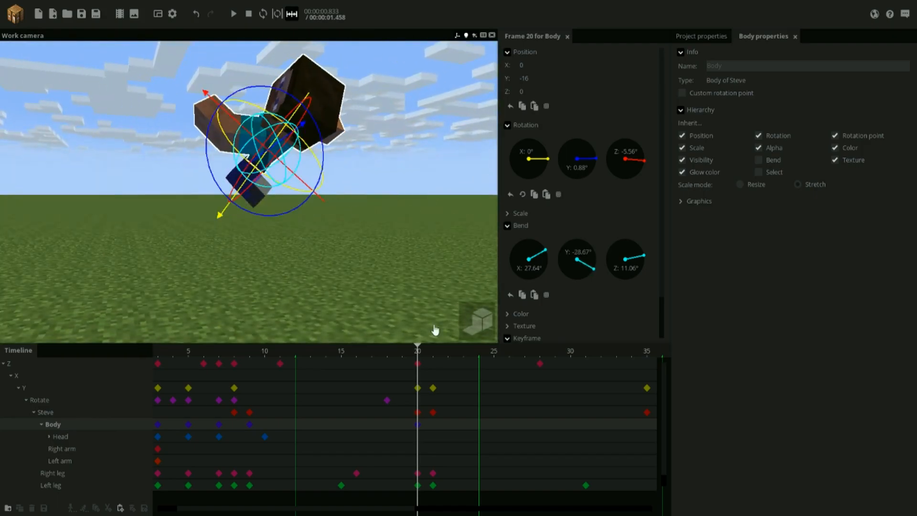
Play back the whole jump and flip from frame 0 with nothing selected.
{"action": "scroll", "coordinate": [388, 392], "scroll_direction": "down", "scroll_amount": 4, "text": "ctrl"}
{"action": "left_click", "coordinate": [189, 412]}
{"action": "key", "text": "space"}
{"action": "key", "text": "space"}
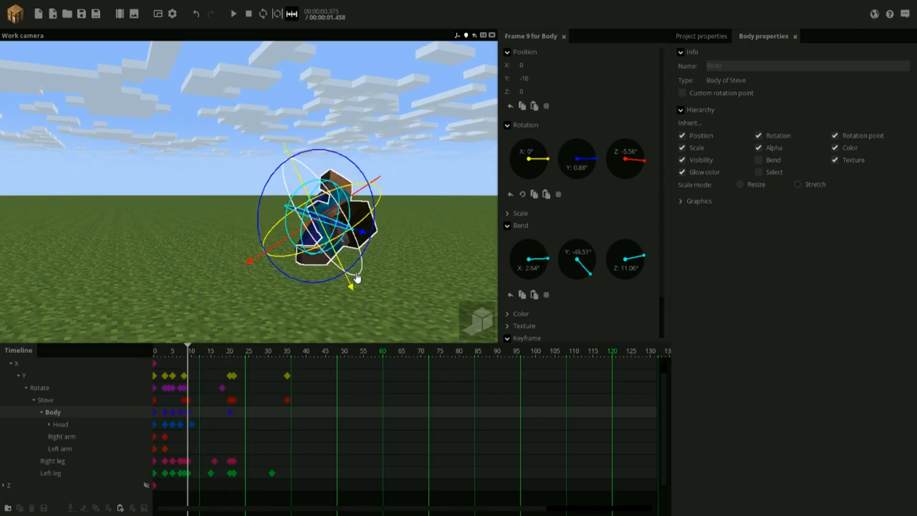
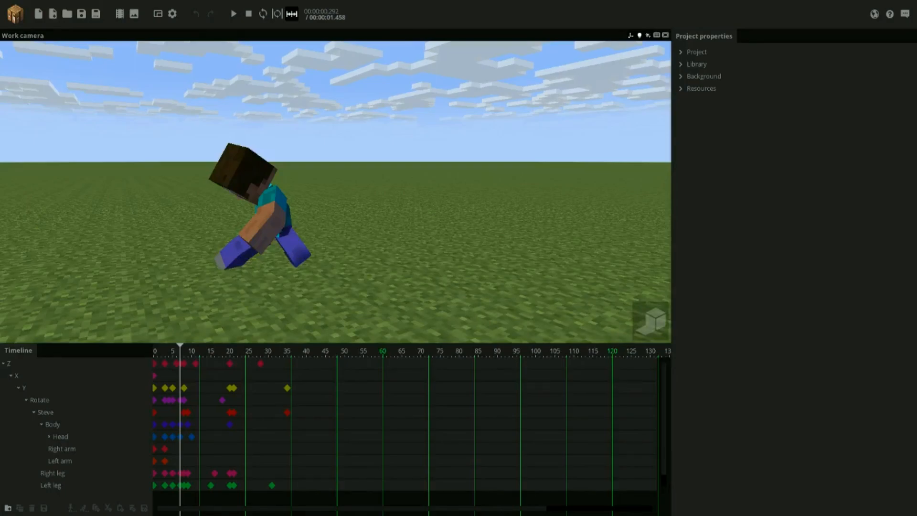
{"action": "left_click_drag", "start_coordinate": [173, 351], "coordinate": [154, 351]}
{"action": "key", "text": "space"}
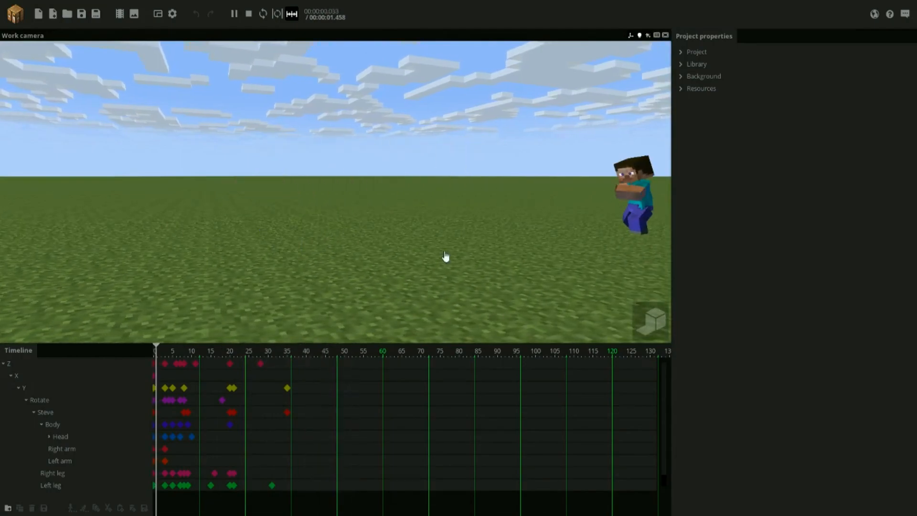
{"action": "key", "text": "space"}
Key the head at frame 20, turned further around Y, and play back the flip.
{"action": "left_click", "coordinate": [186, 427]}
{"action": "scroll", "coordinate": [186, 427], "scroll_direction": "up", "scroll_amount": 3}
{"action": "right_click_drag", "start_coordinate": [248, 191], "coordinate": [267, 276]}
{"action": "key", "text": "w"}
{"action": "key", "text": "s"}
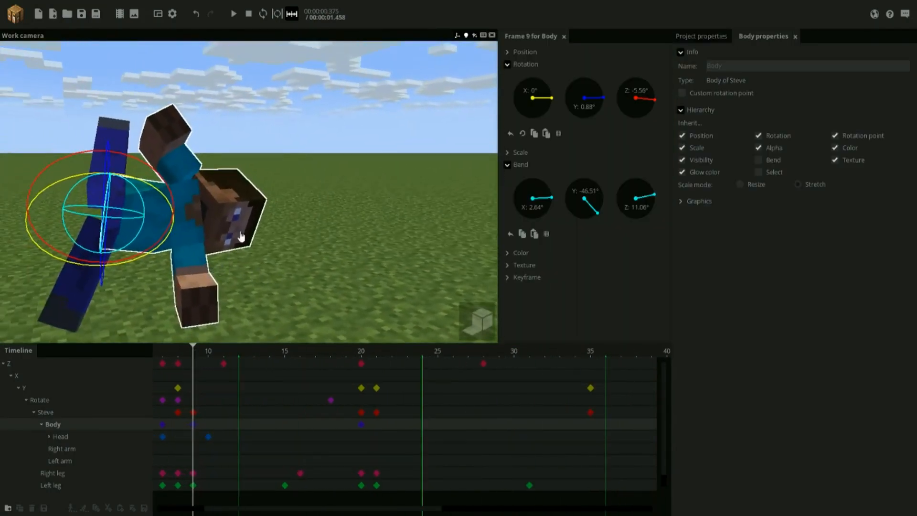
{"action": "left_click", "coordinate": [238, 246]}
{"action": "middle_click_drag", "start_coordinate": [240, 440], "coordinate": [387, 432]}
{"action": "left_click", "coordinate": [304, 437]}
{"action": "left_click_drag", "start_coordinate": [306, 267], "coordinate": [332, 235]}
{"action": "scroll", "coordinate": [210, 220], "scroll_direction": "down", "scroll_amount": 3}
{"action": "key", "text": "space"}
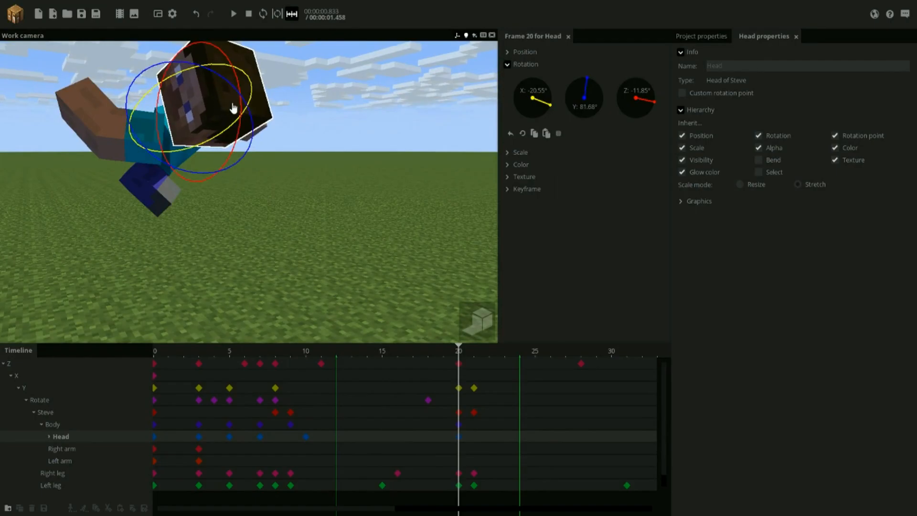
{"action": "left_click_drag", "start_coordinate": [244, 135], "coordinate": [243, 137]}
{"action": "left_click_drag", "start_coordinate": [262, 187], "coordinate": [315, 164]}
{"action": "scroll", "coordinate": [325, 158], "scroll_direction": "down", "scroll_amount": 3}
{"action": "left_click", "coordinate": [315, 164]}
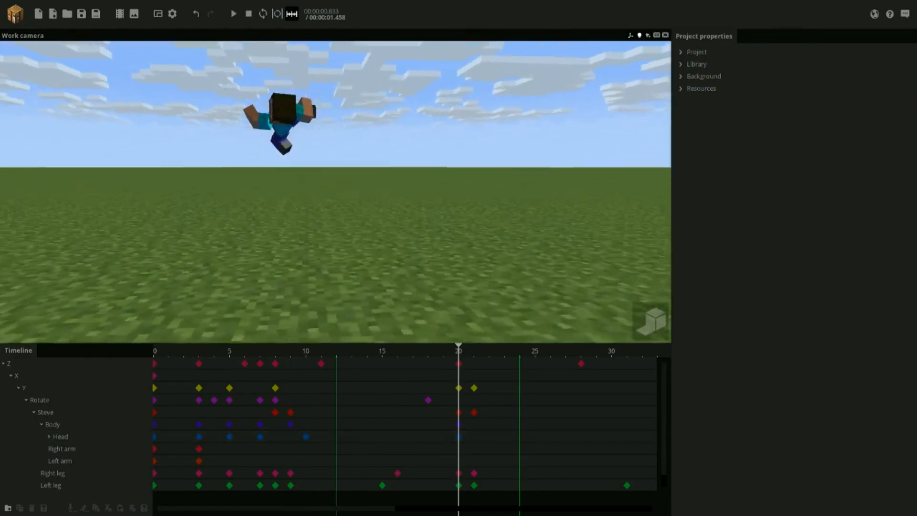
{"action": "key", "text": "space"}
Key the body at frame 21 with 0° rotation and a bend of about 11° on X, -14° on Y and -11° on Z.
{"action": "left_click", "coordinate": [458, 436]}
{"action": "left_click", "coordinate": [459, 425]}
{"action": "left_click", "coordinate": [472, 425]}
{"action": "scroll", "coordinate": [325, 205], "scroll_direction": "up", "scroll_amount": 3}
{"action": "left_click_drag", "start_coordinate": [325, 206], "coordinate": [296, 249]}
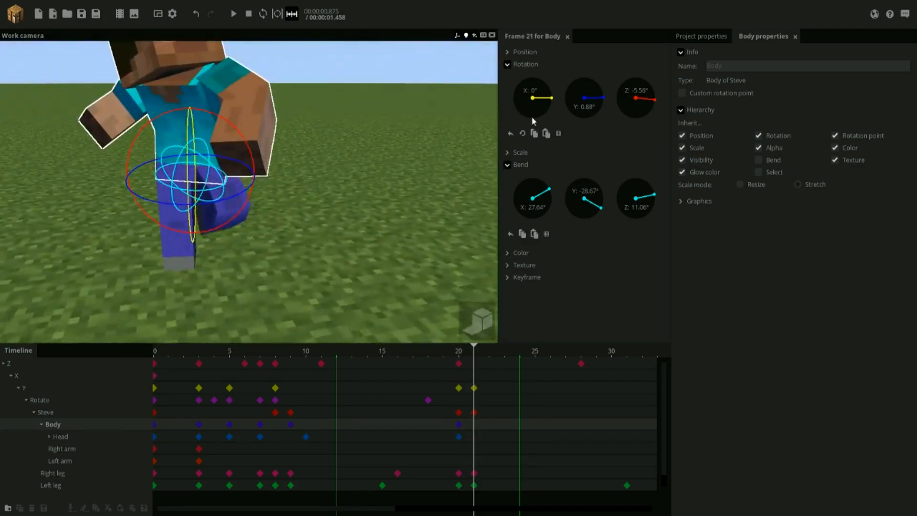
{"action": "right_click", "coordinate": [554, 198]}
{"action": "right_click", "coordinate": [634, 193]}
{"action": "right_click", "coordinate": [635, 98]}
{"action": "left_click_drag", "start_coordinate": [324, 205], "coordinate": [305, 220]}
{"action": "left_click_drag", "start_coordinate": [224, 183], "coordinate": [219, 162]}
Key a settled body bend at frame 32 and change the transition of the body's frame 21 keyframe.
{"action": "left_click", "coordinate": [641, 351]}
{"action": "left_click_drag", "start_coordinate": [306, 205], "coordinate": [267, 158]}
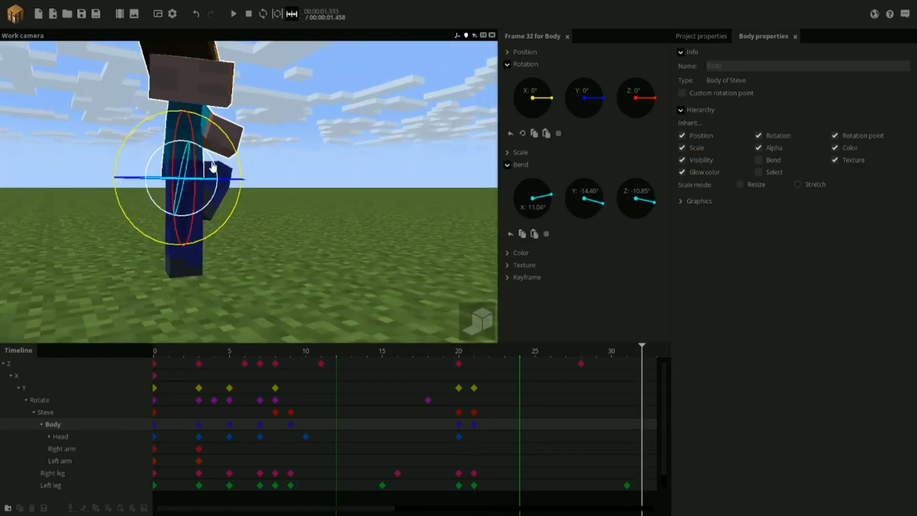
{"action": "left_click", "coordinate": [474, 425]}
{"action": "left_click", "coordinate": [507, 277]}
{"action": "left_click", "coordinate": [604, 295]}
{"action": "left_click", "coordinate": [587, 435]}
{"action": "left_click", "coordinate": [604, 296]}
{"action": "left_click", "coordinate": [566, 451]}
Key the head's rotation for the landing at frames 21 and 33.
{"action": "left_click", "coordinate": [473, 437]}
{"action": "middle_click_drag", "start_coordinate": [550, 431], "coordinate": [440, 431]}
{"action": "left_click", "coordinate": [546, 351]}
{"action": "left_click_drag", "start_coordinate": [305, 120], "coordinate": [309, 137]}
Change the transition of the head's frame 21 keyframe and move its last keyframe to frame 30.
{"action": "left_click", "coordinate": [364, 437]}
{"action": "left_click", "coordinate": [604, 208]}
{"action": "left_click", "coordinate": [598, 280]}
{"action": "left_click_drag", "start_coordinate": [547, 435], "coordinate": [502, 438]}
{"action": "left_click", "coordinate": [506, 451]}
Move the Z folder's frame 28 keyframe to frame 24.
{"action": "left_click_drag", "start_coordinate": [454, 351], "coordinate": [315, 350]}
{"action": "left_click_drag", "start_coordinate": [334, 191], "coordinate": [329, 224]}
{"action": "left_click", "coordinate": [348, 363]}
{"action": "left_click_drag", "start_coordinate": [471, 364], "coordinate": [442, 367]}
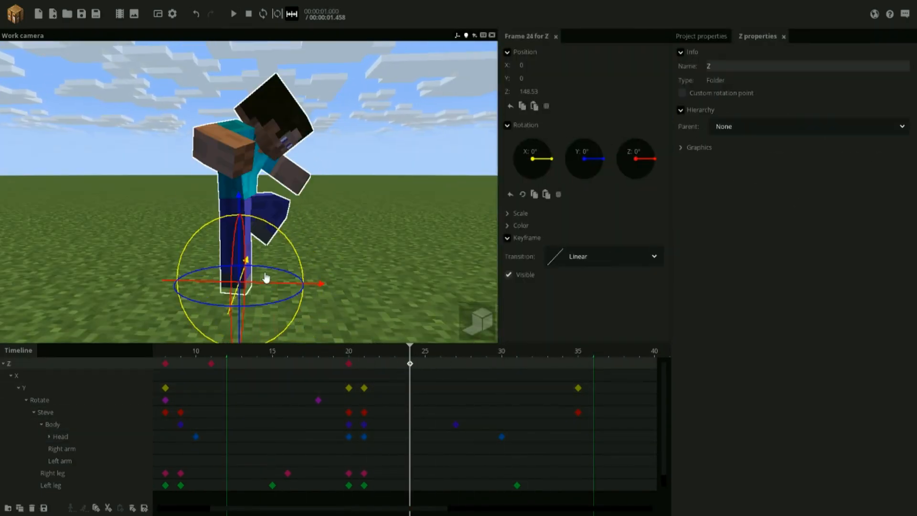
Play back the flip and landing with nothing selected and return to frame 5.
{"action": "left_click_drag", "start_coordinate": [197, 343], "coordinate": [196, 347]}
{"action": "left_click", "coordinate": [196, 354]}
{"action": "key", "text": "space"}
{"action": "key", "text": "space"}
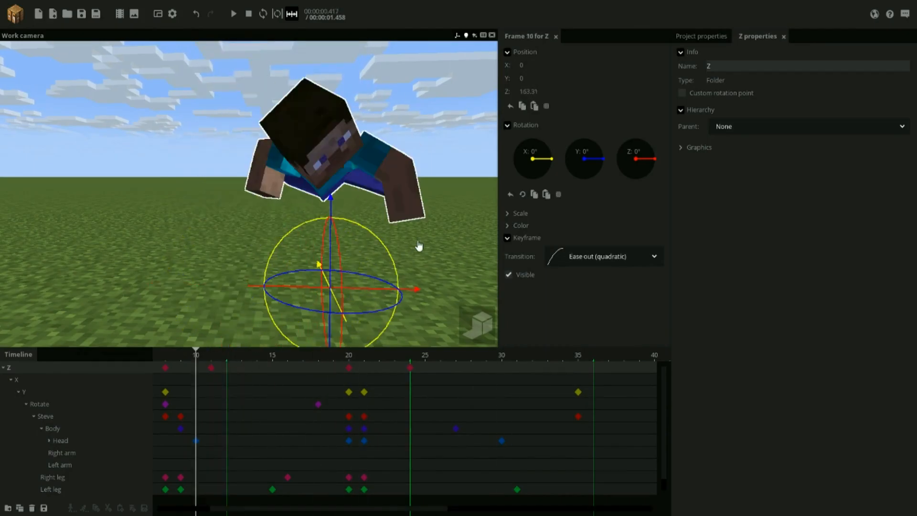
{"action": "left_click", "coordinate": [415, 247]}
{"action": "middle_click_drag", "start_coordinate": [295, 401], "coordinate": [309, 401]}
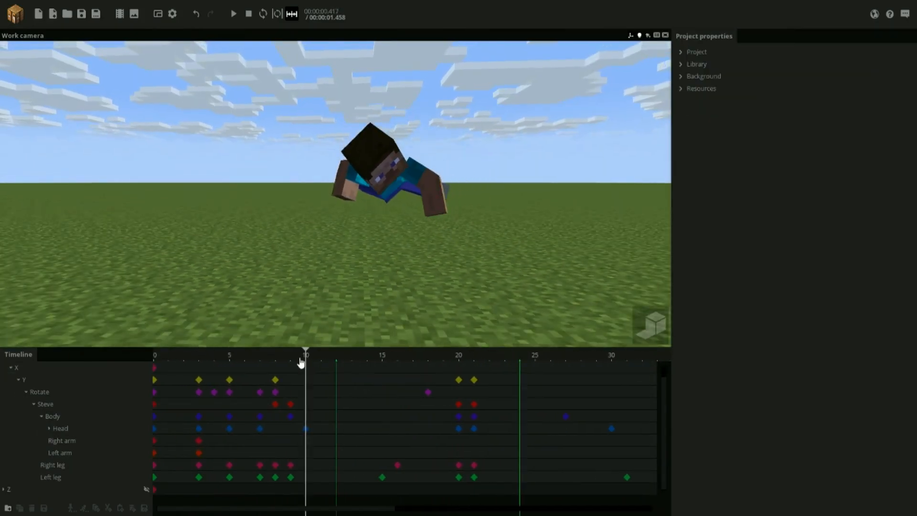
{"action": "left_click_drag", "start_coordinate": [302, 360], "coordinate": [230, 363]}
{"action": "key", "text": "space"}
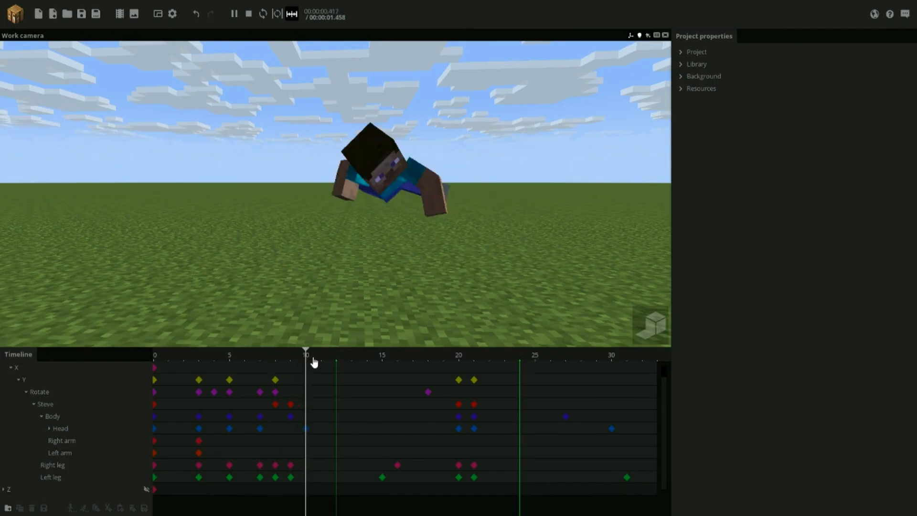
{"action": "left_click_drag", "start_coordinate": [227, 353], "coordinate": [230, 354]}
Key the right arm at frame 5 with about 71° on Y, -61° on Z and a 75° bend.
{"action": "left_click_drag", "start_coordinate": [228, 239], "coordinate": [226, 233]}
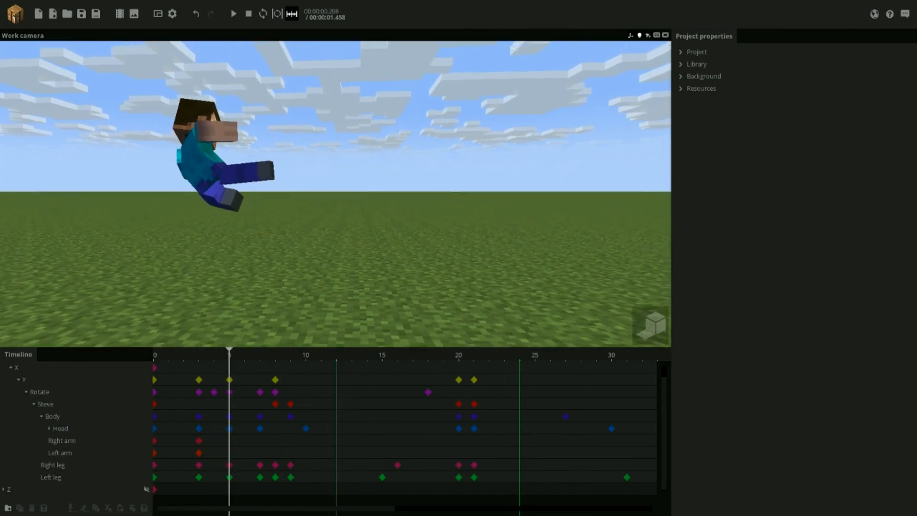
{"action": "scroll", "coordinate": [211, 152], "scroll_direction": "up", "scroll_amount": 1}
{"action": "left_click", "coordinate": [193, 131]}
{"action": "scroll", "coordinate": [184, 192], "scroll_direction": "up", "scroll_amount": 5}
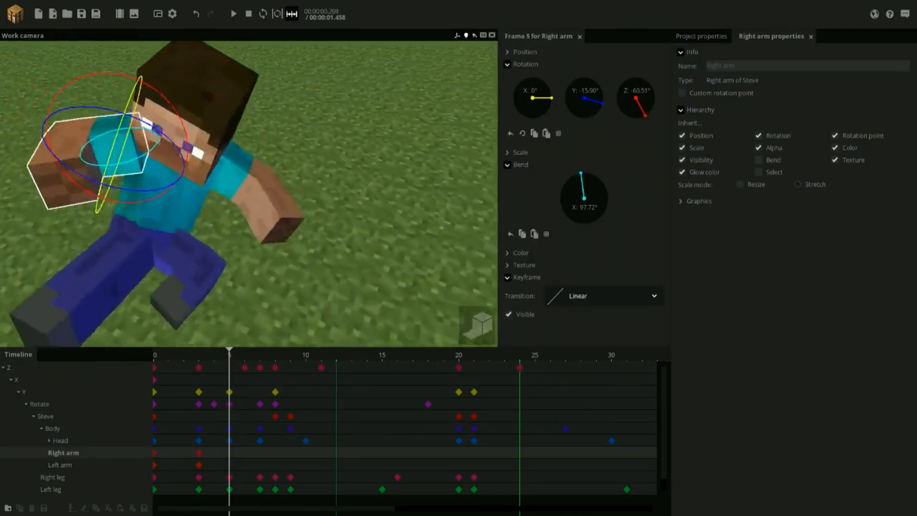
{"action": "left_click_drag", "start_coordinate": [128, 117], "coordinate": [143, 151]}
{"action": "scroll", "coordinate": [187, 191], "scroll_direction": "down", "scroll_amount": 5}
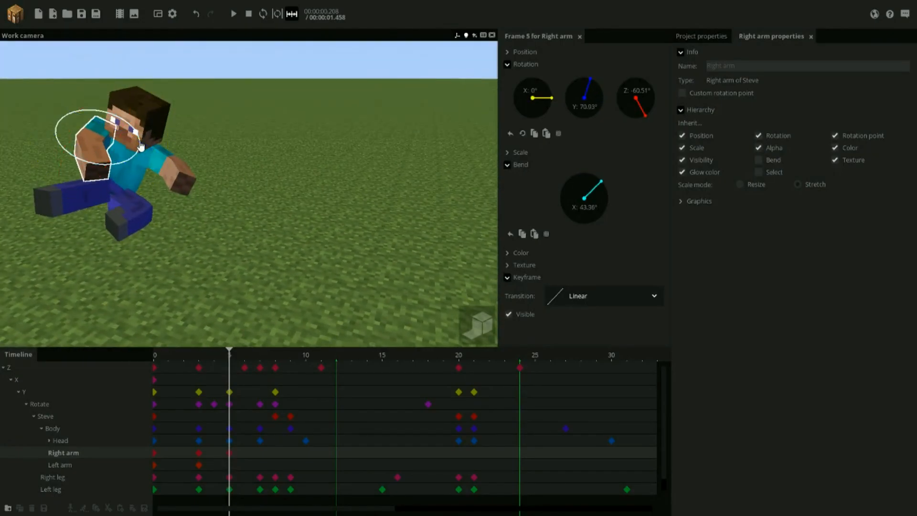
{"action": "scroll", "coordinate": [135, 125], "scroll_direction": "up", "scroll_amount": 5}
Key the left arm at frame 5 with about 3° on X, 49° on Y, 100° on Z and a 16° bend.
{"action": "left_click", "coordinate": [190, 184]}
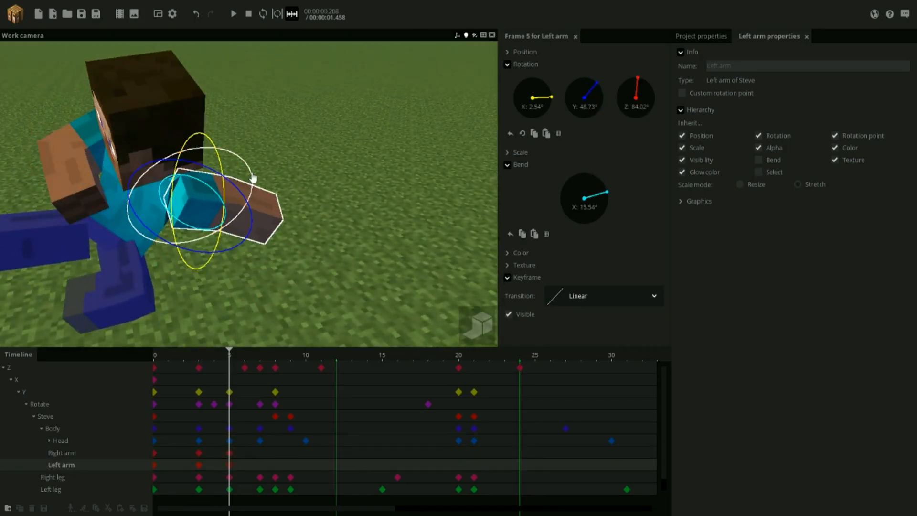
{"action": "scroll", "coordinate": [261, 166], "scroll_direction": "down", "scroll_amount": 5}
{"action": "left_click_drag", "start_coordinate": [261, 166], "coordinate": [287, 200]}
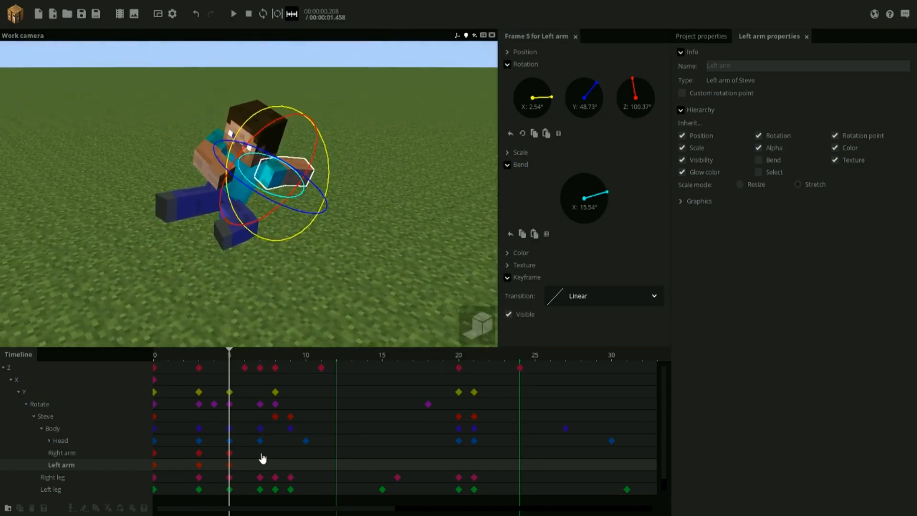
Key the right arm at frame 7 with about 21° on X, -27° on Y, -83° on Z and a 79° bend.
{"action": "left_click", "coordinate": [261, 455]}
{"action": "left_click_drag", "start_coordinate": [277, 274], "coordinate": [313, 217]}
{"action": "scroll", "coordinate": [313, 217], "scroll_direction": "up", "scroll_amount": 3}
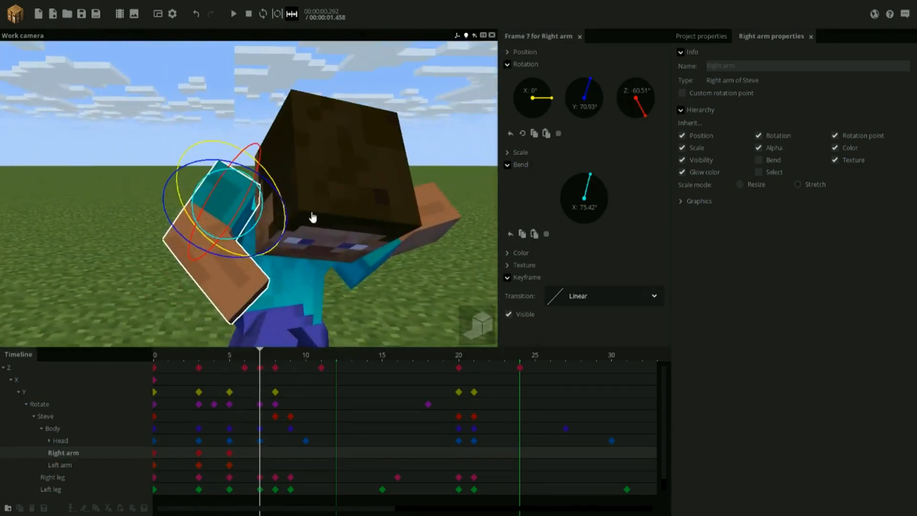
{"action": "left_click_drag", "start_coordinate": [243, 233], "coordinate": [246, 233]}
{"action": "left_click_drag", "start_coordinate": [286, 236], "coordinate": [248, 217]}
{"action": "left_click_drag", "start_coordinate": [312, 148], "coordinate": [268, 159]}
{"action": "scroll", "coordinate": [267, 159], "scroll_direction": "down", "scroll_amount": 4}
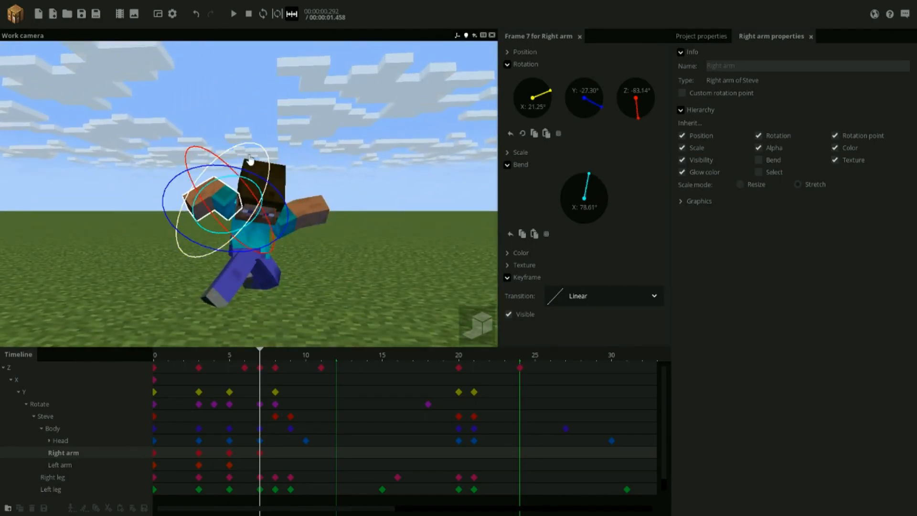
Key the left arm at frame 7 with about -17° on Y, 55° on Z and a 72° bend.
{"action": "left_click", "coordinate": [312, 215]}
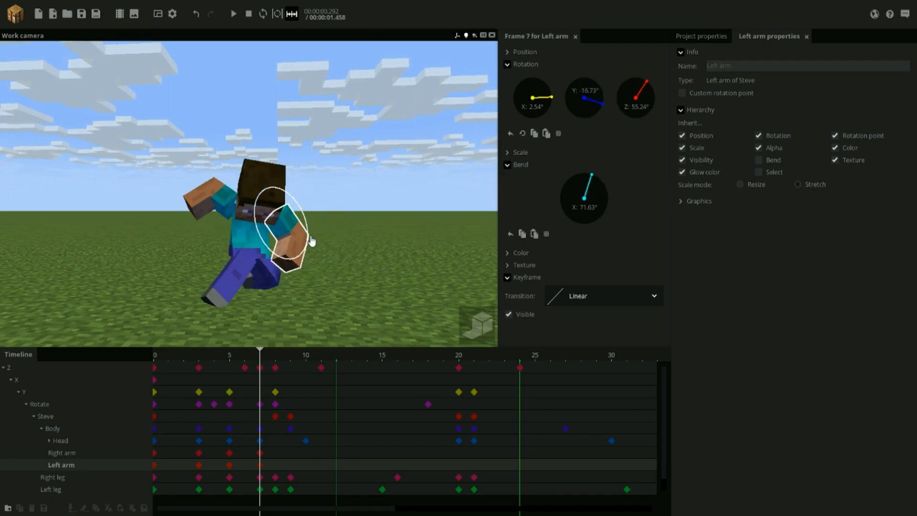
{"action": "left_click_drag", "start_coordinate": [312, 241], "coordinate": [313, 241]}
{"action": "left_click_drag", "start_coordinate": [383, 217], "coordinate": [375, 224]}
{"action": "scroll", "coordinate": [329, 200], "scroll_direction": "up", "scroll_amount": 2}
Adjust the right arm's rotation at frame 7 to about -3° on Y.
{"action": "left_click", "coordinate": [211, 192]}
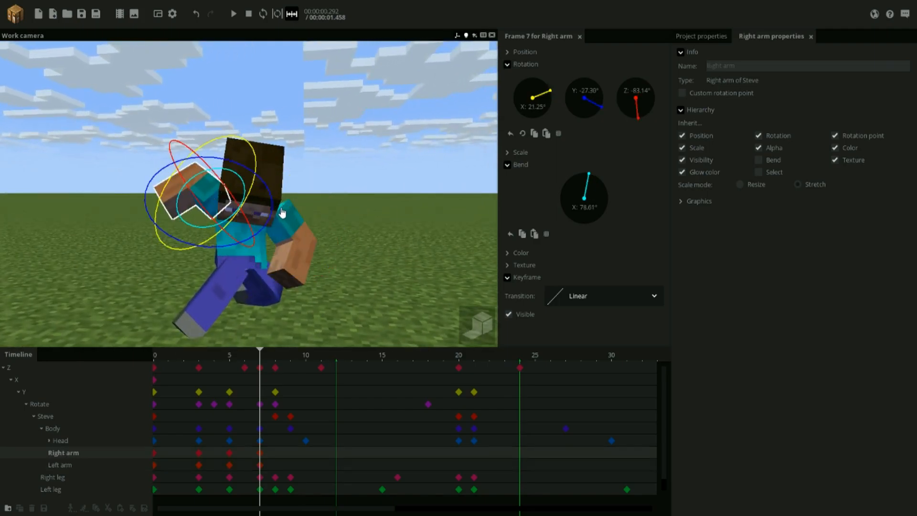
{"action": "mouse_move", "coordinate": [270, 342]}
{"action": "left_mouse_down"}
{"action": "mouse_move", "coordinate": [233, 354]}
{"action": "mouse_move", "coordinate": [275, 353]}
{"action": "left_mouse_up"}
{"action": "left_click", "coordinate": [260, 442]}
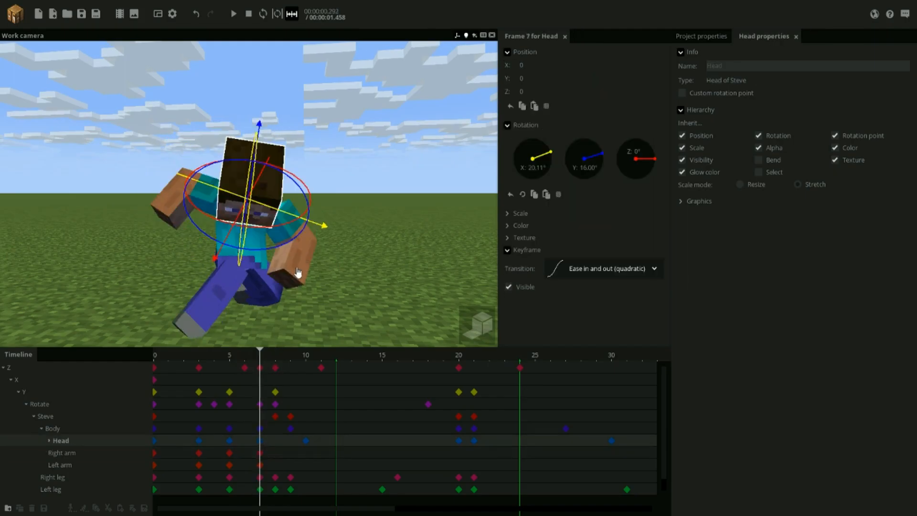
{"action": "scroll", "coordinate": [299, 274], "scroll_direction": "up", "scroll_amount": 3}
{"action": "mouse_move", "coordinate": [299, 274]}
{"action": "left_mouse_down"}
{"action": "mouse_move", "coordinate": [299, 306]}
{"action": "mouse_move", "coordinate": [299, 277]}
{"action": "left_mouse_up"}
{"action": "left_click", "coordinate": [174, 199]}
{"action": "scroll", "coordinate": [323, 260], "scroll_direction": "down", "scroll_amount": 5}
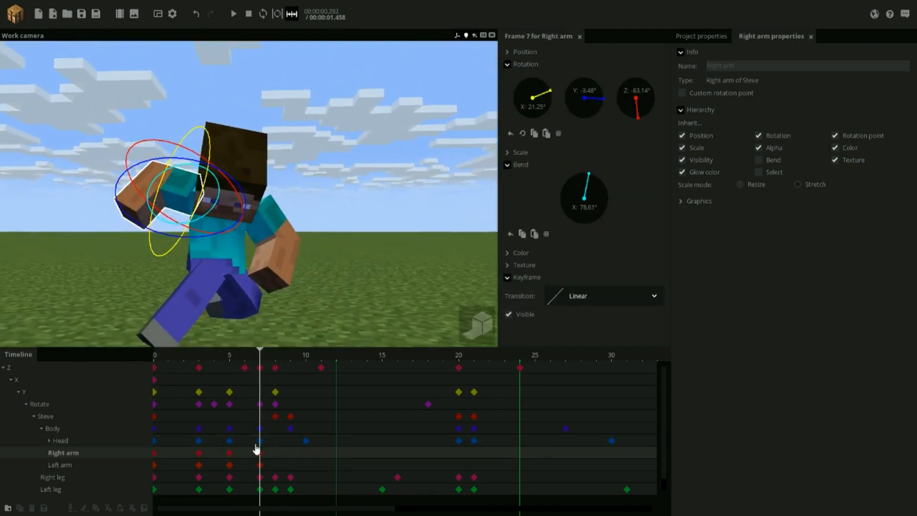
Move the right and left arm keyframes from frame 7 to frame 9.
{"action": "left_click", "coordinate": [230, 453]}
{"action": "left_click", "coordinate": [260, 453]}
{"action": "scroll", "coordinate": [267, 273], "scroll_direction": "up", "scroll_amount": 5}
{"action": "left_click_drag", "start_coordinate": [234, 224], "coordinate": [232, 241]}
{"action": "left_click", "coordinate": [259, 465], "text": "shift"}
{"action": "left_click_drag", "start_coordinate": [260, 466], "coordinate": [225, 470]}
Set the transition of both arms' frame 5 keyframes to Ease in and out (quadratic).
{"action": "left_click_drag", "start_coordinate": [231, 455], "coordinate": [251, 457]}
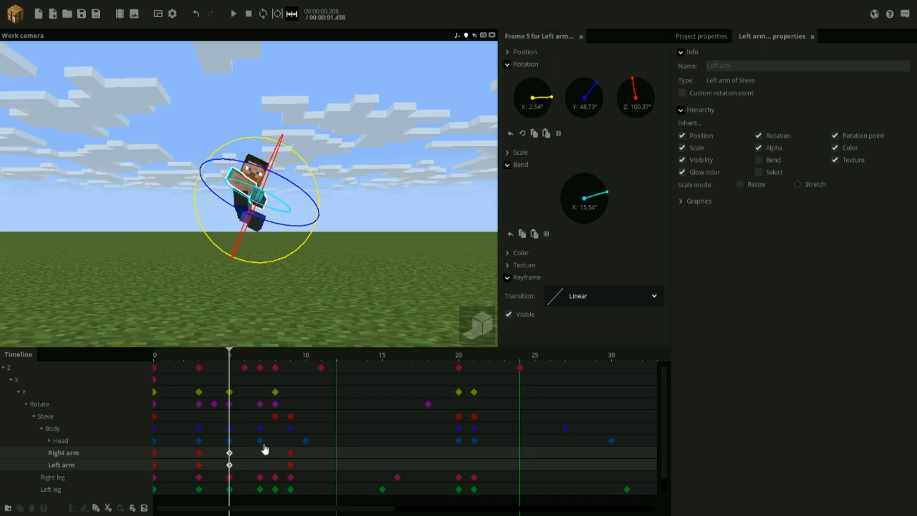
{"action": "left_click", "coordinate": [592, 297]}
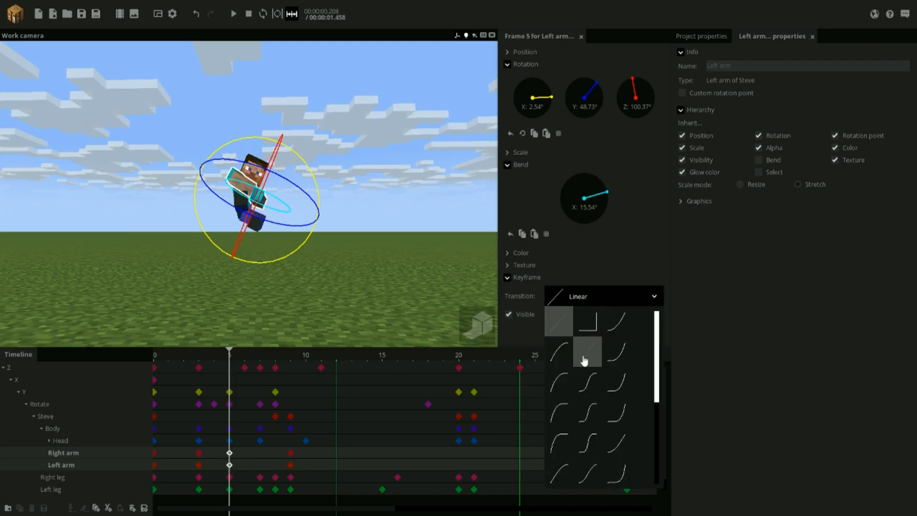
{"action": "left_click", "coordinate": [587, 359]}
{"action": "left_click_drag", "start_coordinate": [231, 359], "coordinate": [260, 392]}
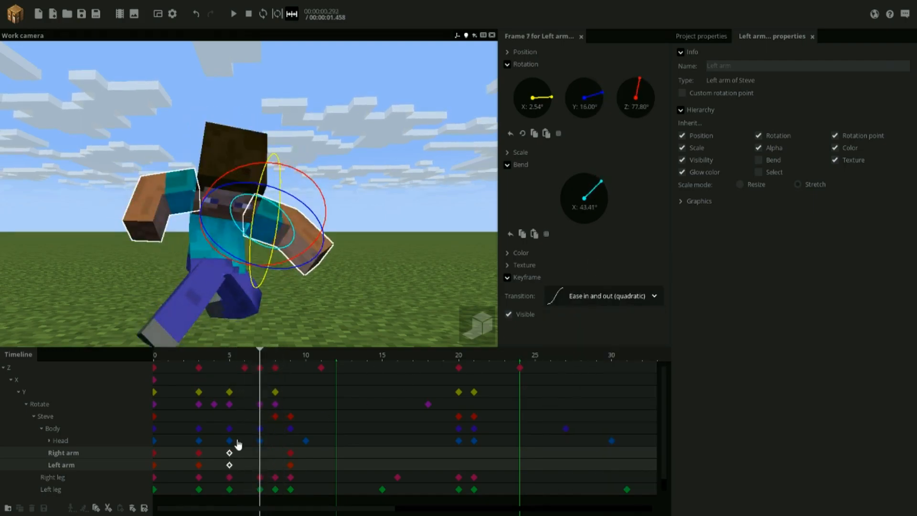
Compare the head poses between frames 5 and 7 and play the animation back to check the head's motion.
{"action": "left_click", "coordinate": [235, 442]}
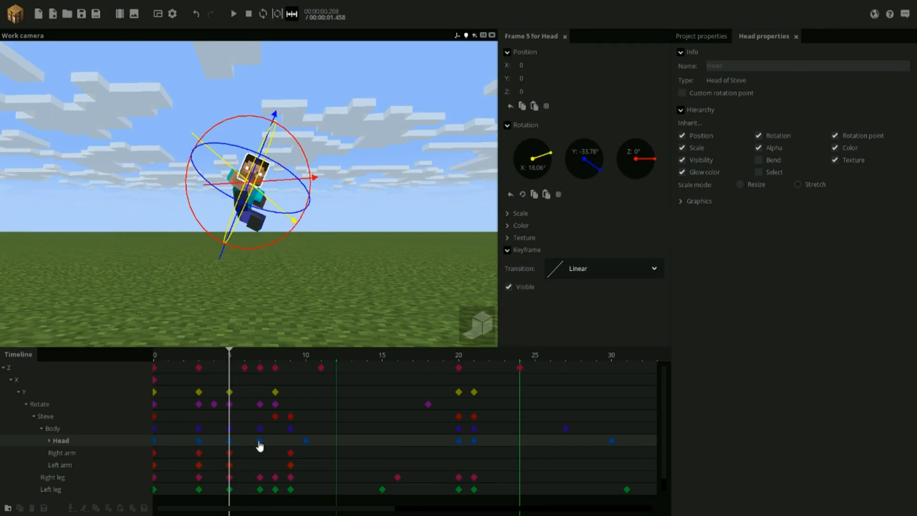
{"action": "left_click", "coordinate": [260, 442]}
{"action": "left_click_drag", "start_coordinate": [327, 286], "coordinate": [322, 294]}
{"action": "key", "text": "space"}
{"action": "key", "text": "space"}
{"action": "key", "text": "space"}
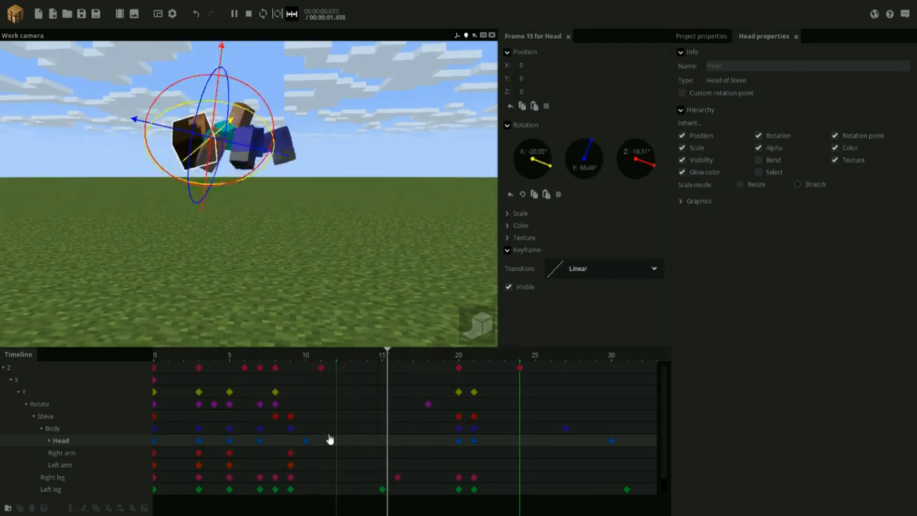
{"action": "key", "text": "space"}
{"action": "left_click", "coordinate": [260, 442]}
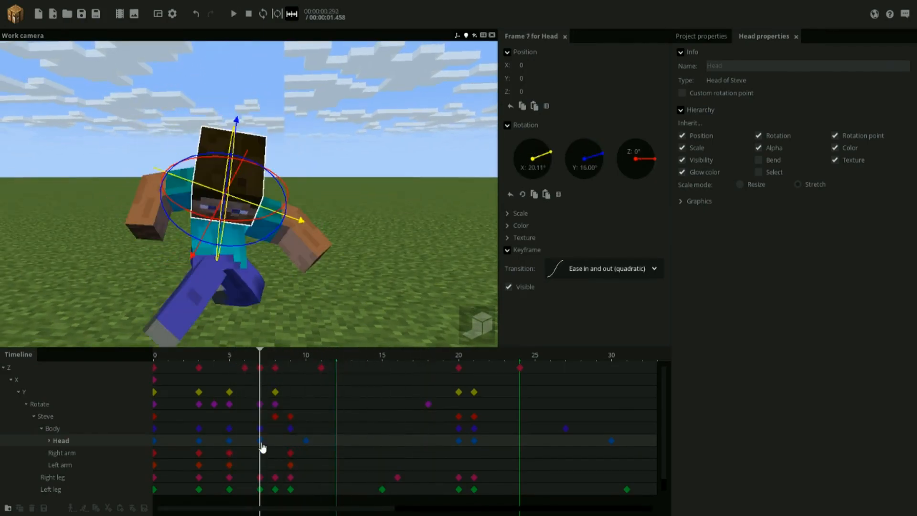
{"action": "left_click", "coordinate": [229, 442]}
{"action": "left_click", "coordinate": [319, 277]}
{"action": "left_click", "coordinate": [246, 443]}
{"action": "key", "text": "space"}
{"action": "key", "text": "space"}
{"action": "left_click", "coordinate": [361, 279]}
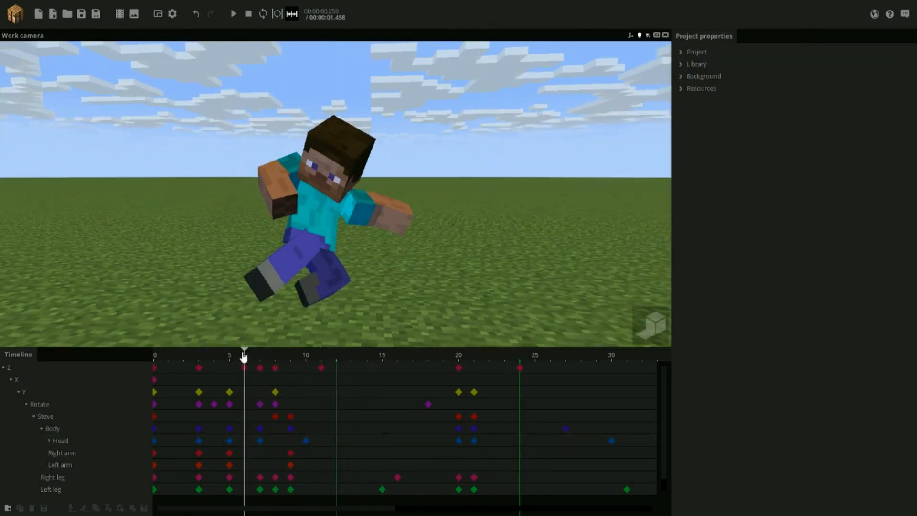
{"action": "left_click_drag", "start_coordinate": [242, 349], "coordinate": [241, 353]}
{"action": "key", "text": "space"}
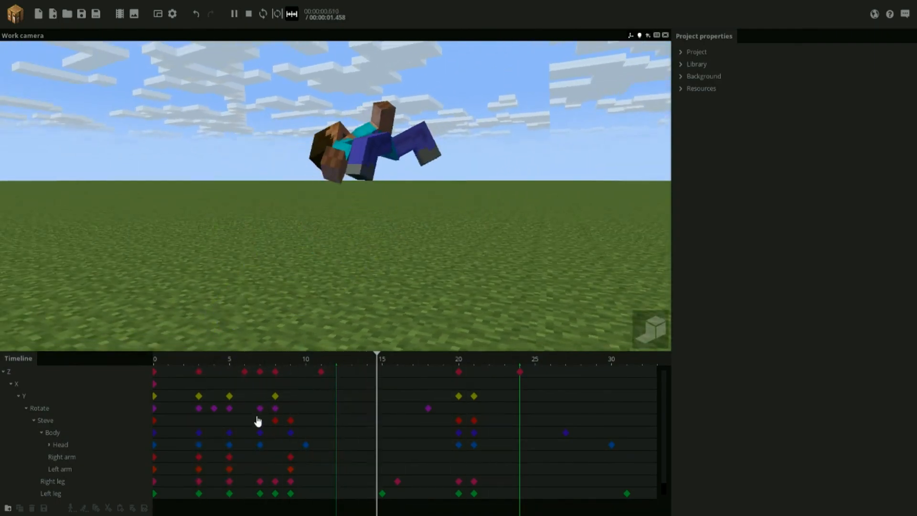
Add a head rotation keyframe at frame 6, between the poses at frames 5 and 7.
{"action": "left_click", "coordinate": [228, 446]}
{"action": "left_click", "coordinate": [245, 447]}
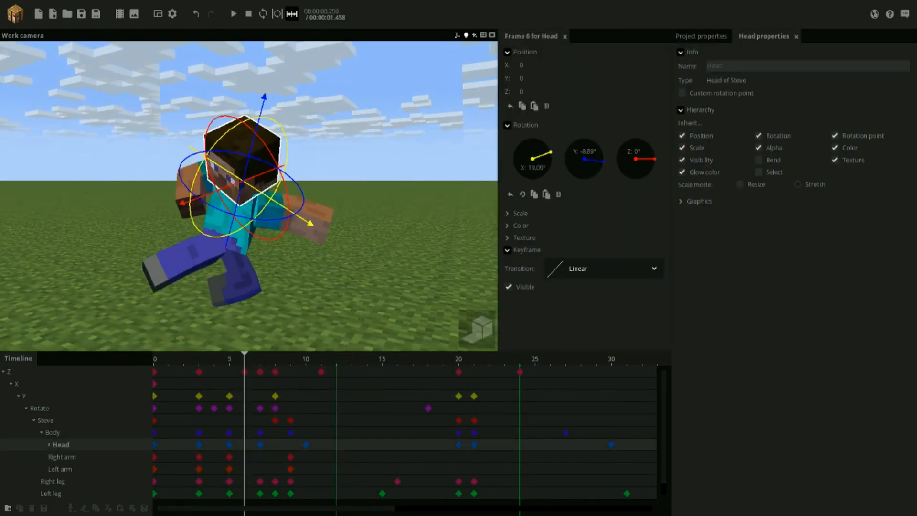
{"action": "left_click_drag", "start_coordinate": [391, 299], "coordinate": [442, 302]}
{"action": "left_click", "coordinate": [231, 448]}
{"action": "left_click", "coordinate": [246, 446]}
{"action": "left_click", "coordinate": [373, 271]}
{"action": "key", "text": "space"}
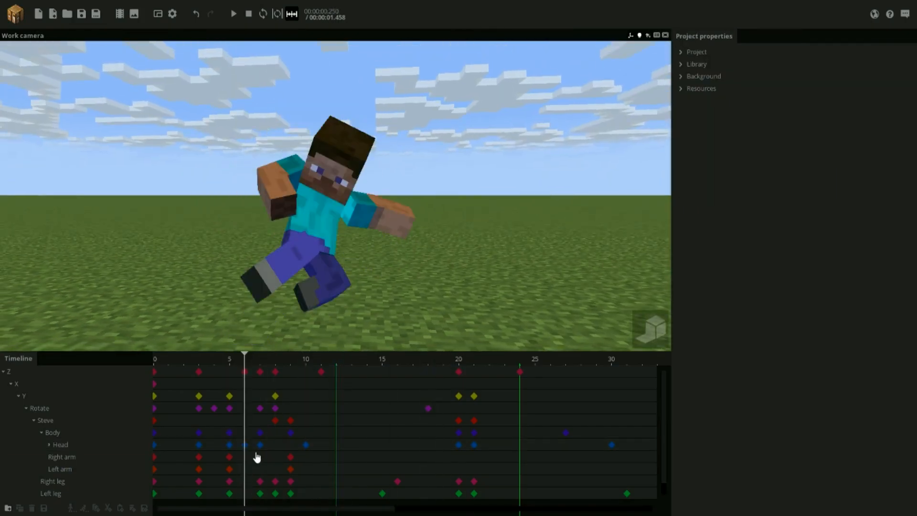
Move the head's frame 10 keyframe to frame 12 and the body's frame 9 keyframe to frame 11.
{"action": "left_click", "coordinate": [260, 444]}
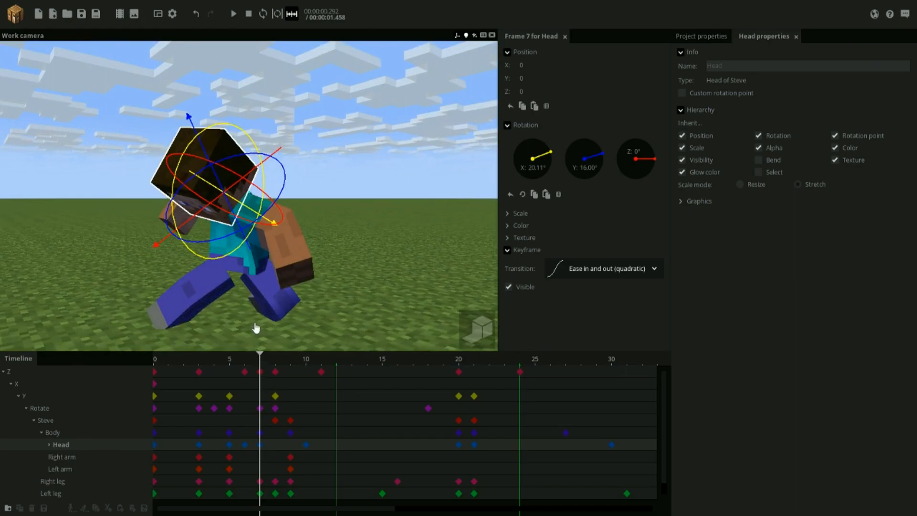
{"action": "left_click_drag", "start_coordinate": [261, 359], "coordinate": [276, 364]}
{"action": "left_click", "coordinate": [306, 445]}
{"action": "left_click_drag", "start_coordinate": [306, 445], "coordinate": [341, 432]}
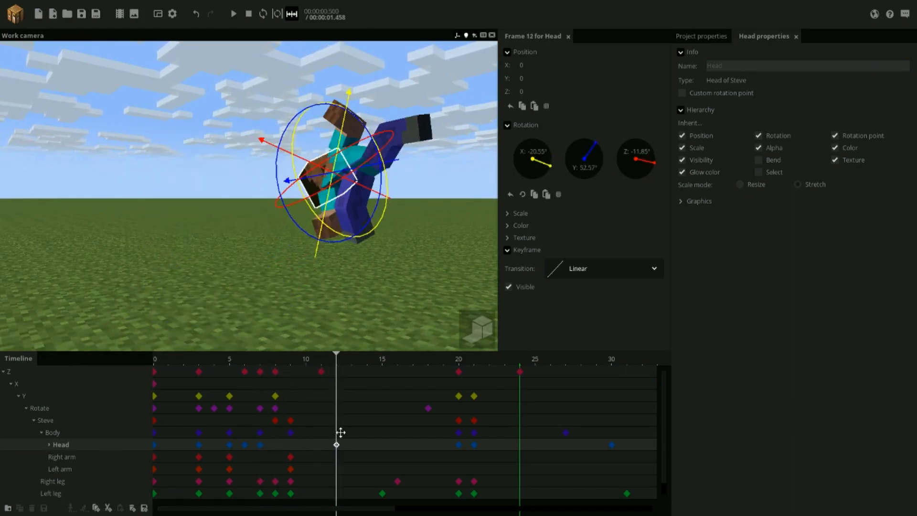
{"action": "mouse_move", "coordinate": [260, 362]}
{"action": "left_mouse_down"}
{"action": "mouse_move", "coordinate": [284, 362]}
{"action": "mouse_move", "coordinate": [264, 362]}
{"action": "left_mouse_up"}
{"action": "left_click_drag", "start_coordinate": [290, 432], "coordinate": [320, 432]}
{"action": "mouse_move", "coordinate": [271, 371]}
{"action": "left_mouse_down"}
{"action": "mouse_move", "coordinate": [327, 363]}
{"action": "mouse_move", "coordinate": [275, 363]}
{"action": "left_mouse_up"}
Play back the animation and examine the arm poses around frame 9 from a closer view.
{"action": "key", "text": "space"}
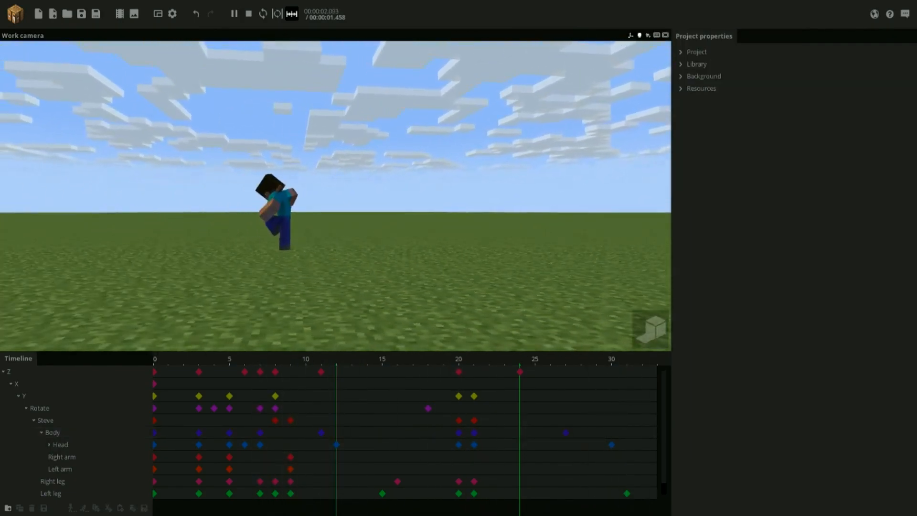
{"action": "key", "text": "space"}
{"action": "mouse_move", "coordinate": [465, 234]}
{"action": "right_mouse_down"}
{"action": "mouse_move", "coordinate": [473, 237]}
{"action": "mouse_move", "coordinate": [466, 234]}
{"action": "right_mouse_up"}
{"action": "key", "text": "w"}
{"action": "left_click", "coordinate": [498, 212]}
{"action": "left_click", "coordinate": [453, 208]}
{"action": "left_click", "coordinate": [290, 469]}
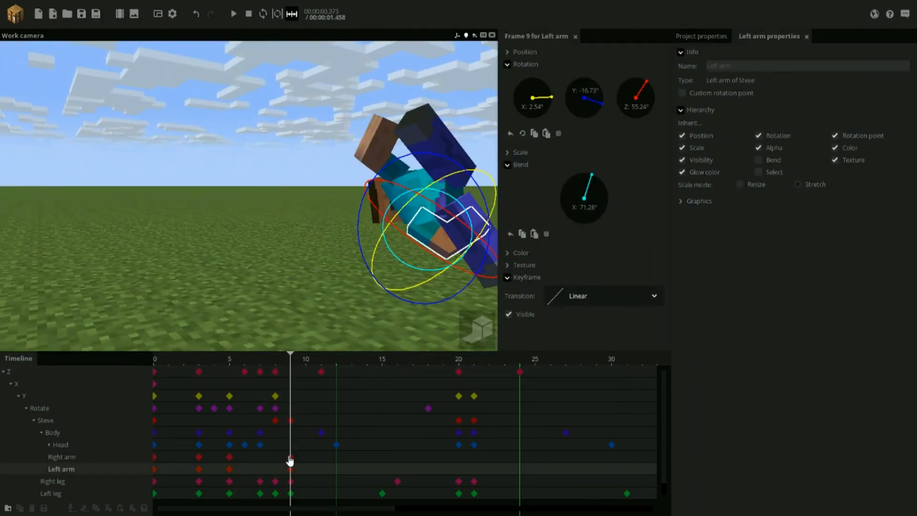
{"action": "right_click_drag", "start_coordinate": [290, 303], "coordinate": [292, 301]}
{"action": "left_click_drag", "start_coordinate": [293, 302], "coordinate": [309, 296]}
{"action": "key", "text": "space"}
{"action": "key", "text": "space"}
Key the left arm at frame 15 with about -87° on Y, 90° on Z and an 88° bend, and move that keyframe to frame 16.
{"action": "left_click", "coordinate": [383, 458]}
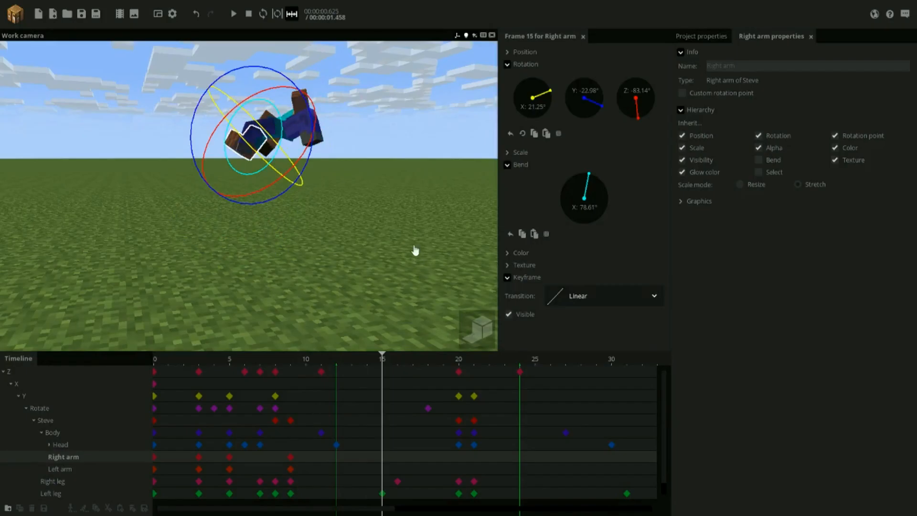
{"action": "left_click_drag", "start_coordinate": [417, 253], "coordinate": [402, 249]}
{"action": "scroll", "coordinate": [402, 248], "scroll_direction": "up", "scroll_amount": 4}
{"action": "left_click", "coordinate": [393, 102]}
{"action": "left_click_drag", "start_coordinate": [393, 102], "coordinate": [422, 137]}
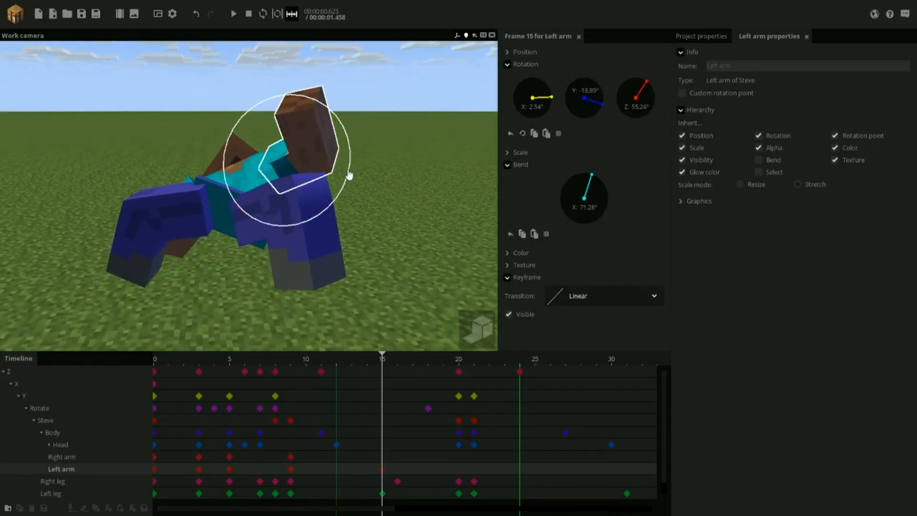
{"action": "left_click_drag", "start_coordinate": [360, 142], "coordinate": [348, 147]}
{"action": "left_click_drag", "start_coordinate": [347, 182], "coordinate": [346, 187]}
{"action": "left_click_drag", "start_coordinate": [396, 167], "coordinate": [425, 175]}
{"action": "left_click_drag", "start_coordinate": [324, 163], "coordinate": [323, 164]}
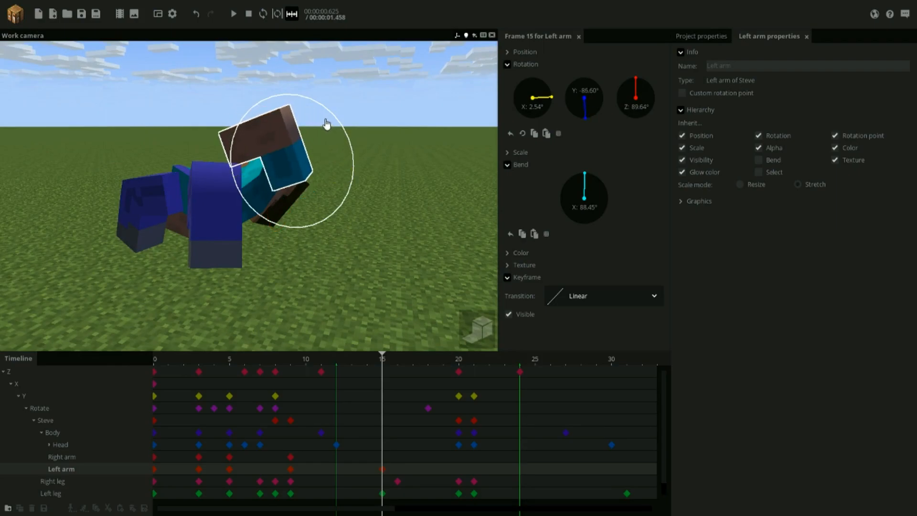
{"action": "scroll", "coordinate": [384, 164], "scroll_direction": "down", "scroll_amount": 3}
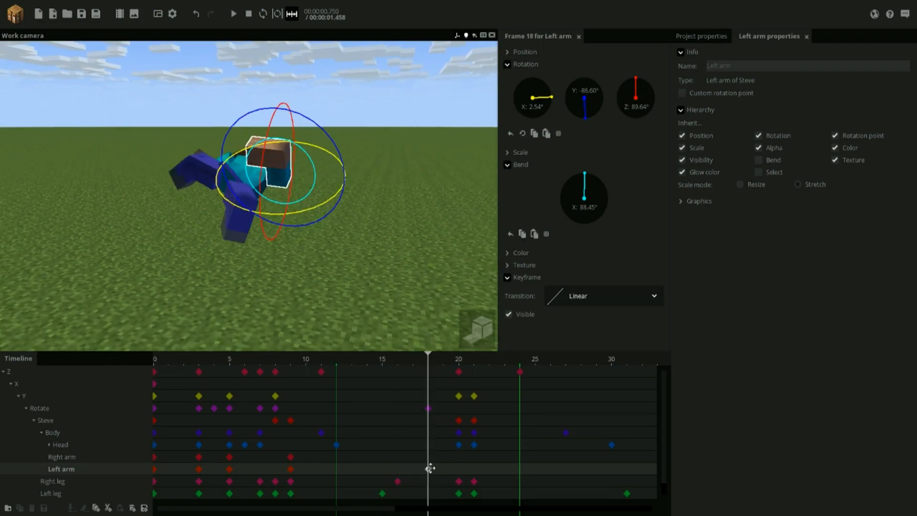
{"action": "left_click_drag", "start_coordinate": [457, 469], "coordinate": [398, 469]}
Key the left arm at frame 20 with about 9° on Y and a 37° bend.
{"action": "left_click", "coordinate": [453, 470]}
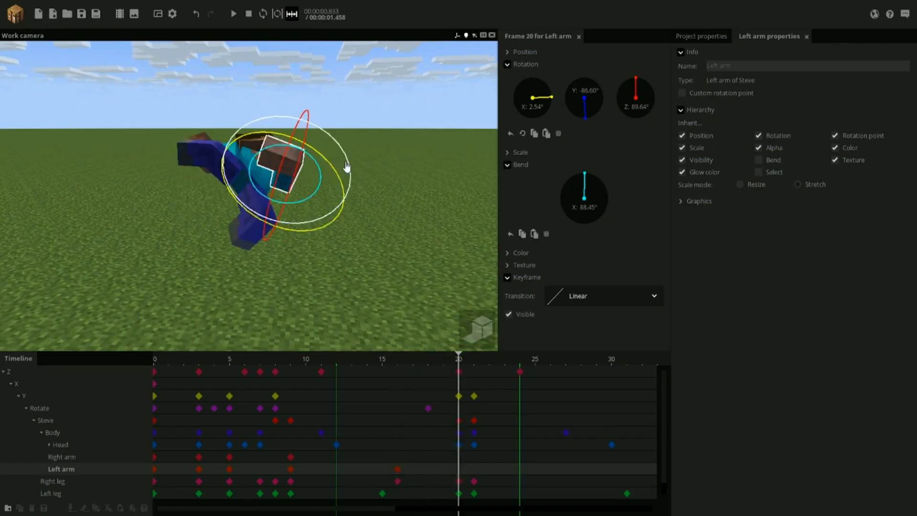
{"action": "left_click_drag", "start_coordinate": [357, 252], "coordinate": [361, 248]}
{"action": "left_click_drag", "start_coordinate": [361, 249], "coordinate": [320, 265]}
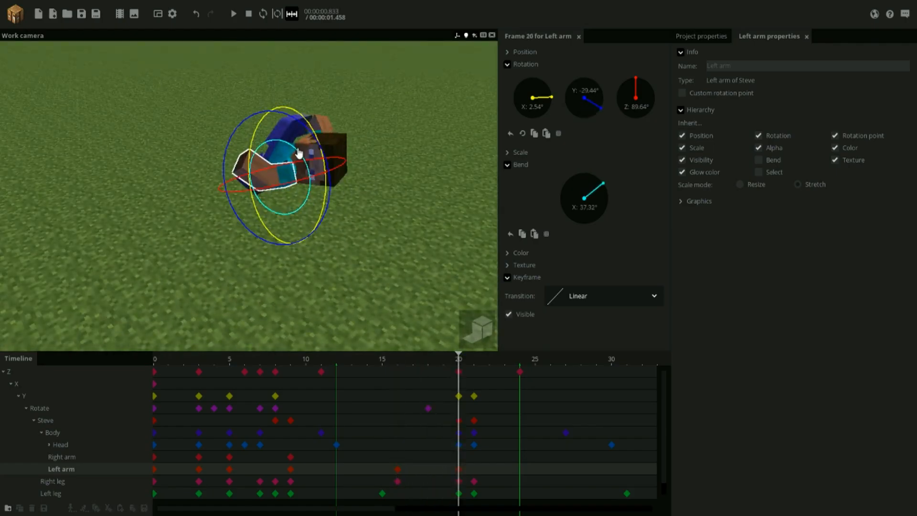
{"action": "middle_click_drag", "start_coordinate": [298, 154], "coordinate": [352, 152]}
{"action": "left_click_drag", "start_coordinate": [319, 125], "coordinate": [326, 132]}
{"action": "left_click_drag", "start_coordinate": [367, 205], "coordinate": [399, 132]}
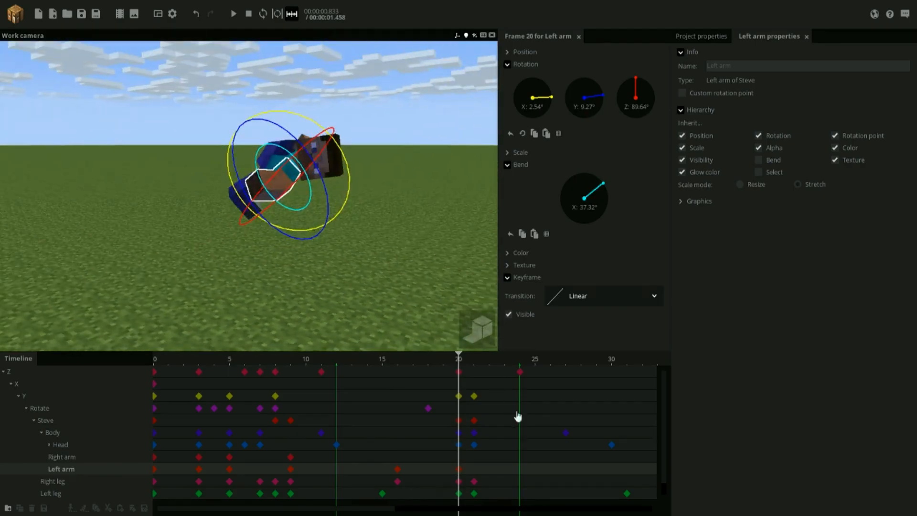
Examine the head pose at frame 20 and play back the flip and landing.
{"action": "left_click", "coordinate": [457, 445]}
{"action": "middle_click_drag", "start_coordinate": [426, 191], "coordinate": [351, 180]}
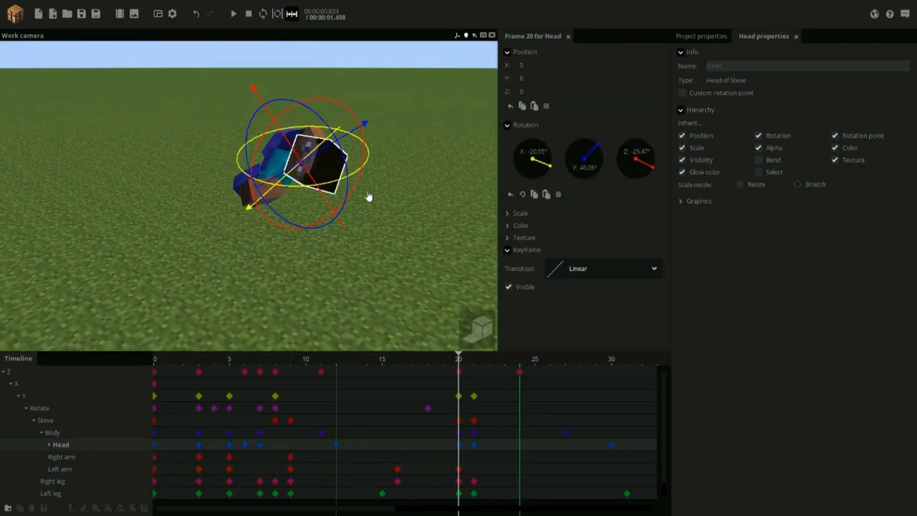
{"action": "left_click", "coordinate": [352, 144]}
{"action": "left_click_drag", "start_coordinate": [363, 152], "coordinate": [454, 171]}
{"action": "key", "text": "space"}
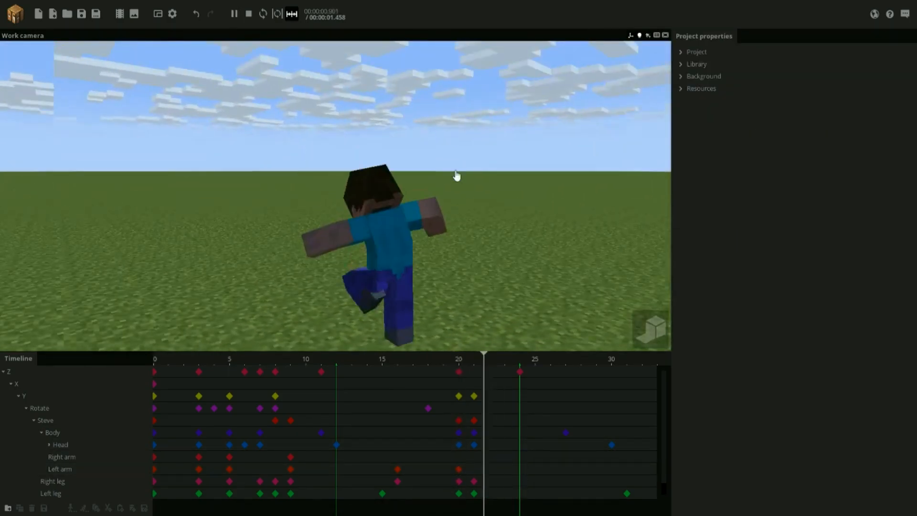
{"action": "key", "text": "space"}
{"action": "left_click_drag", "start_coordinate": [461, 361], "coordinate": [441, 359]}
{"action": "key", "text": "space"}
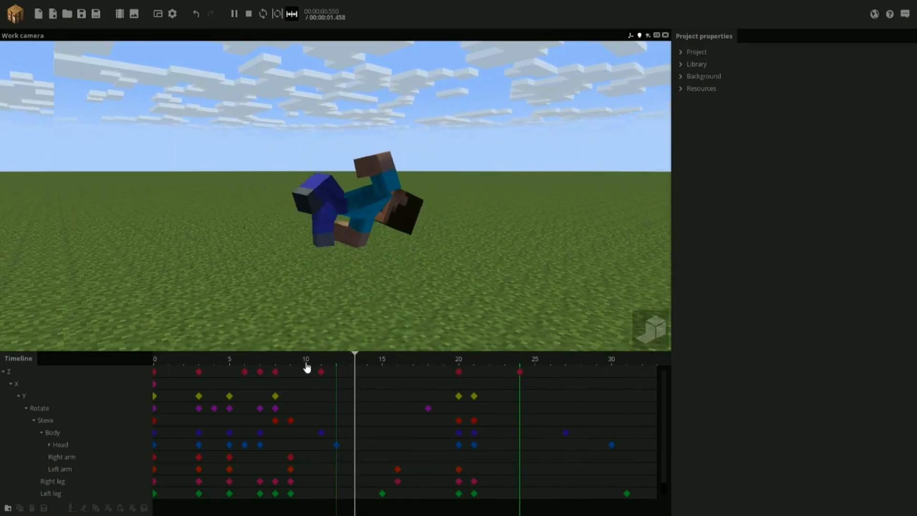
{"action": "key", "text": "space"}
Key the right arm at frame 13 with about -61° on Y, a 0° bend and an Ease in (quadratic) transition.
{"action": "left_click_drag", "start_coordinate": [337, 239], "coordinate": [386, 225]}
{"action": "left_click", "coordinate": [375, 226]}
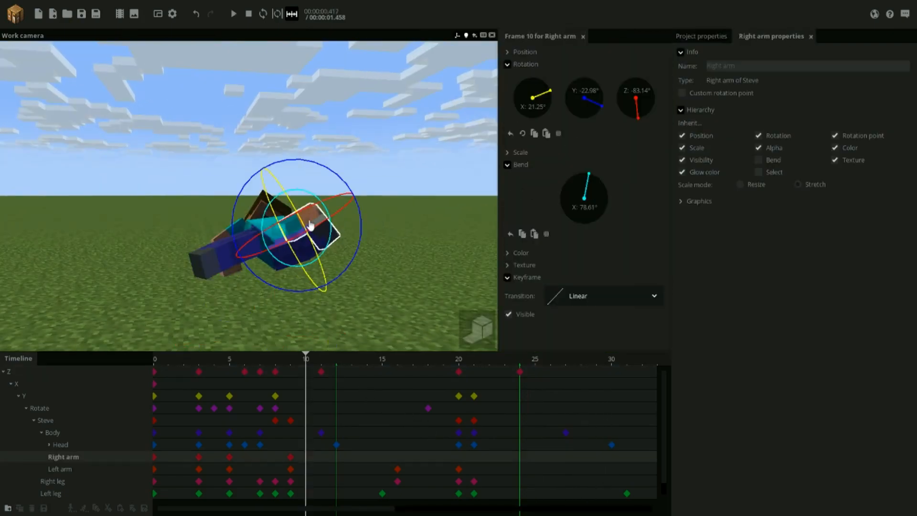
{"action": "left_click", "coordinate": [288, 471]}
{"action": "left_click", "coordinate": [390, 453]}
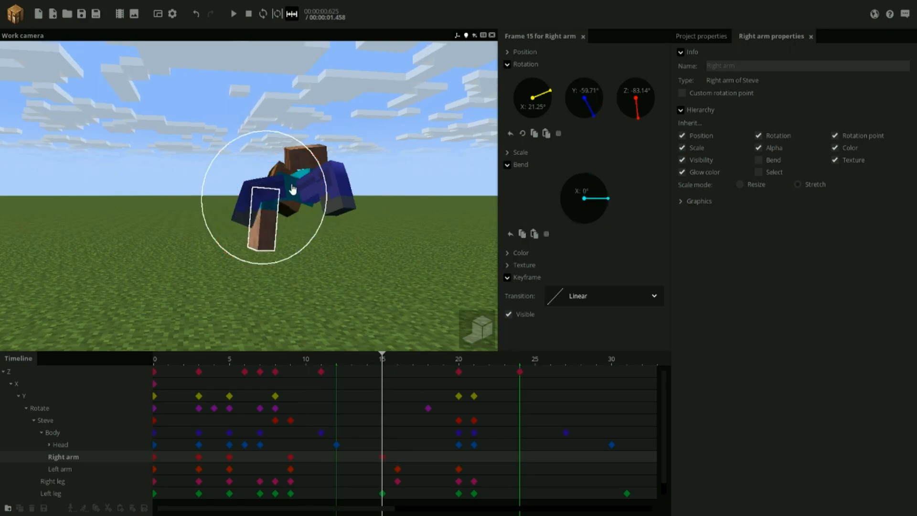
{"action": "left_click_drag", "start_coordinate": [382, 456], "coordinate": [351, 457]}
{"action": "left_click", "coordinate": [603, 296]}
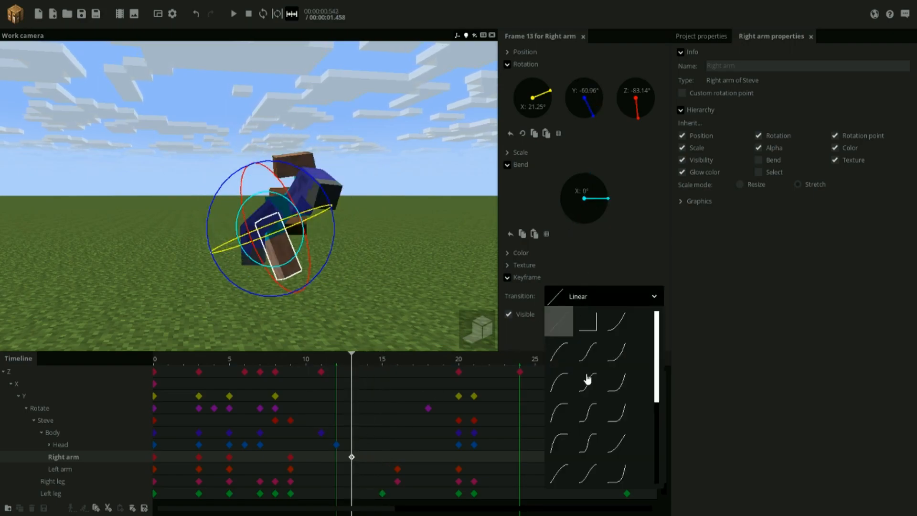
{"action": "left_click", "coordinate": [613, 329]}
Key the right arm at frame 20 with about -16° on Y, a 101° bend and a Linear transition.
{"action": "left_click", "coordinate": [459, 457]}
{"action": "right_click_drag", "start_coordinate": [411, 233], "coordinate": [341, 153]}
{"action": "left_click_drag", "start_coordinate": [342, 154], "coordinate": [342, 217]}
{"action": "left_click_drag", "start_coordinate": [401, 210], "coordinate": [347, 185]}
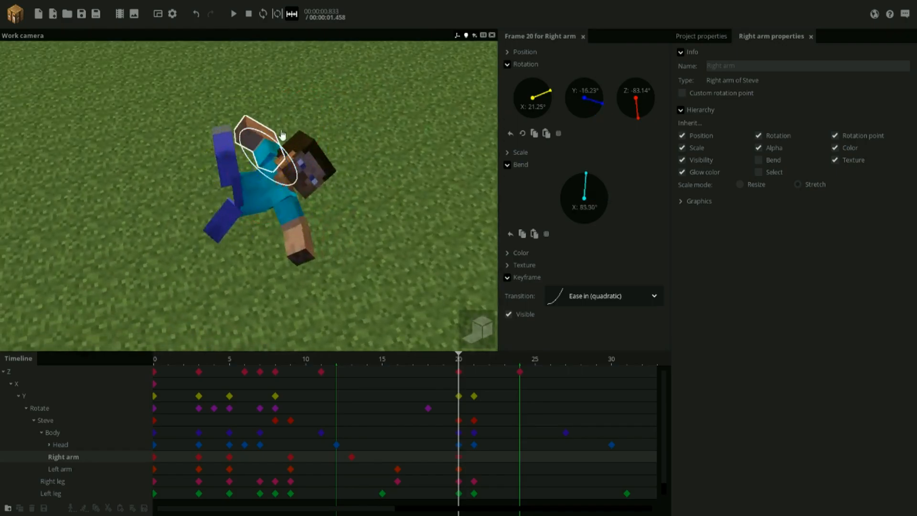
{"action": "right_click_drag", "start_coordinate": [278, 132], "coordinate": [267, 144]}
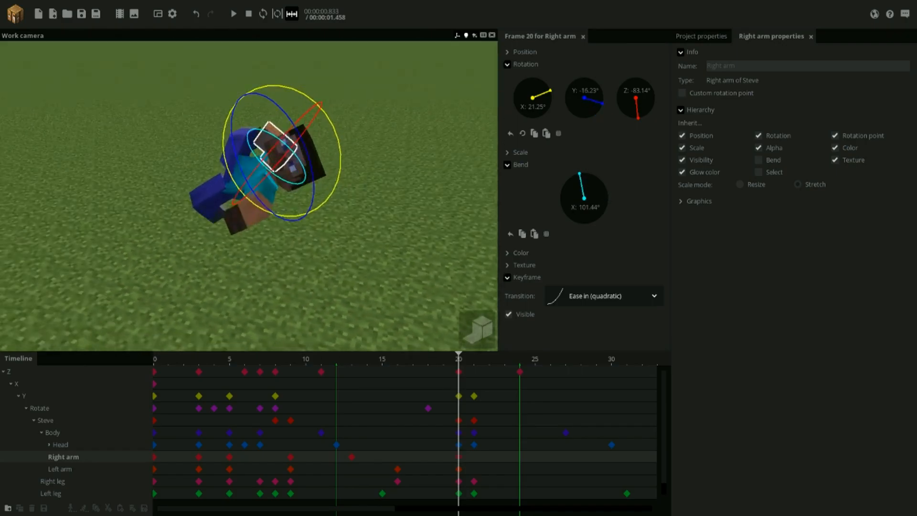
{"action": "left_click", "coordinate": [610, 301]}
{"action": "left_click", "coordinate": [558, 317]}
Key the right arm at frame 21 with about -99° on Z, and at frame 31 with about -69° on Y and a 59° bend.
{"action": "left_click", "coordinate": [474, 466]}
{"action": "left_click_drag", "start_coordinate": [426, 263], "coordinate": [423, 237]}
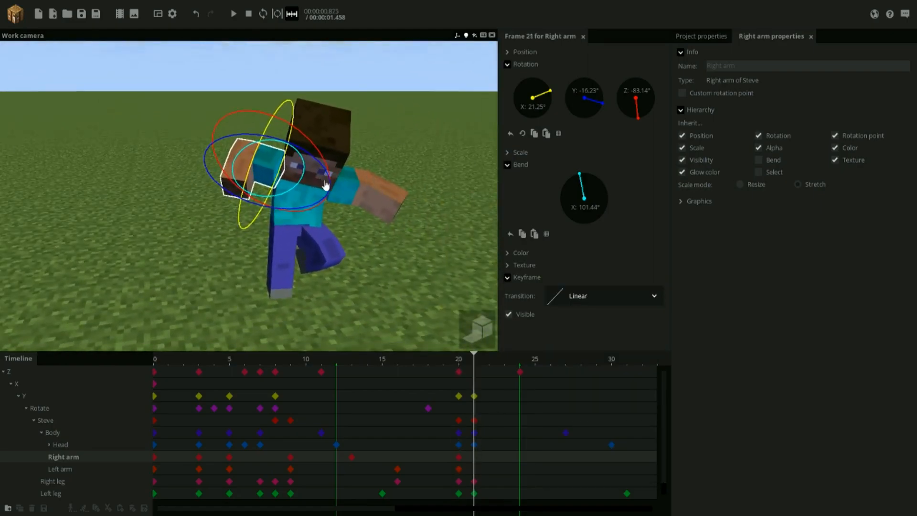
{"action": "right_click_drag", "start_coordinate": [382, 192], "coordinate": [312, 175]}
{"action": "left_click_drag", "start_coordinate": [315, 167], "coordinate": [335, 176]}
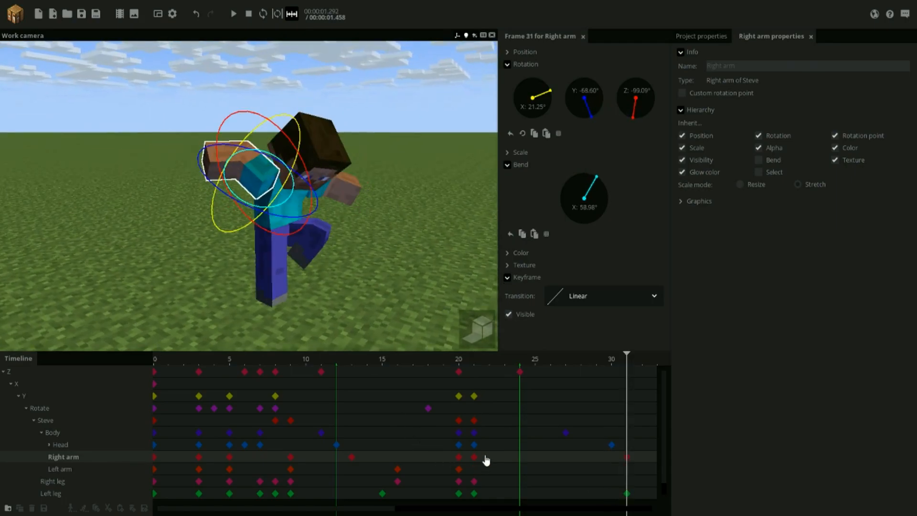
Set the right arm's frame 21 transition to Ease out (back) and move its frame 31 keyframe to frame 26.
{"action": "left_click", "coordinate": [588, 296]}
{"action": "scroll", "coordinate": [610, 409], "scroll_direction": "down", "scroll_amount": 2}
{"action": "left_click", "coordinate": [567, 444]}
{"action": "key", "text": "space"}
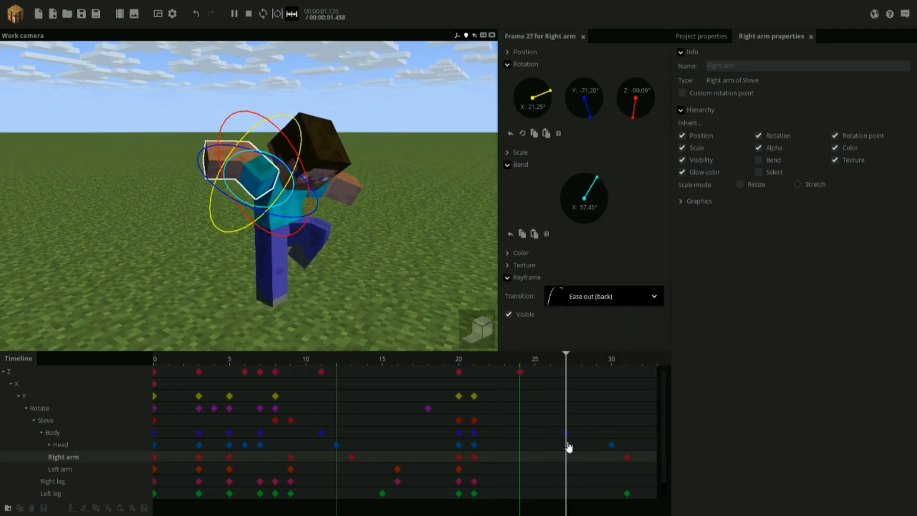
{"action": "left_click_drag", "start_coordinate": [627, 457], "coordinate": [550, 457]}
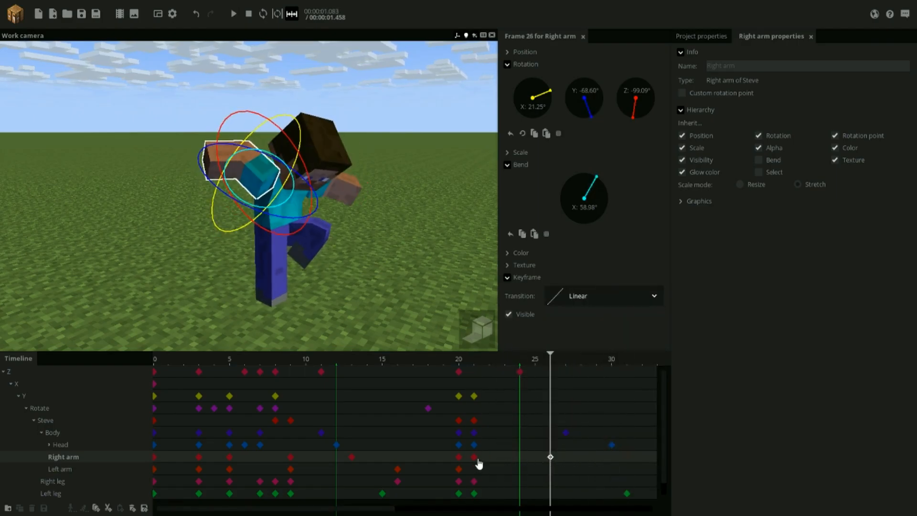
Play back the landing from frames 20 and 21 to check the right arm's motion from several angles.
{"action": "left_click", "coordinate": [476, 458]}
{"action": "key", "text": "space"}
{"action": "left_click", "coordinate": [476, 458]}
{"action": "left_click", "coordinate": [460, 460]}
{"action": "key", "text": "space"}
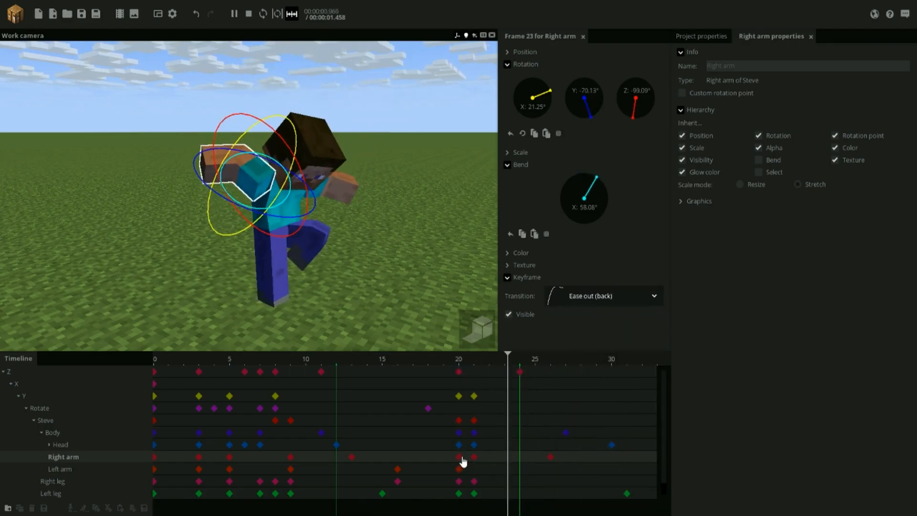
{"action": "left_click", "coordinate": [461, 458]}
{"action": "key", "text": "space"}
{"action": "key", "text": "space"}
{"action": "left_click_drag", "start_coordinate": [389, 300], "coordinate": [413, 289]}
{"action": "left_click", "coordinate": [415, 290]}
{"action": "key", "text": "space"}
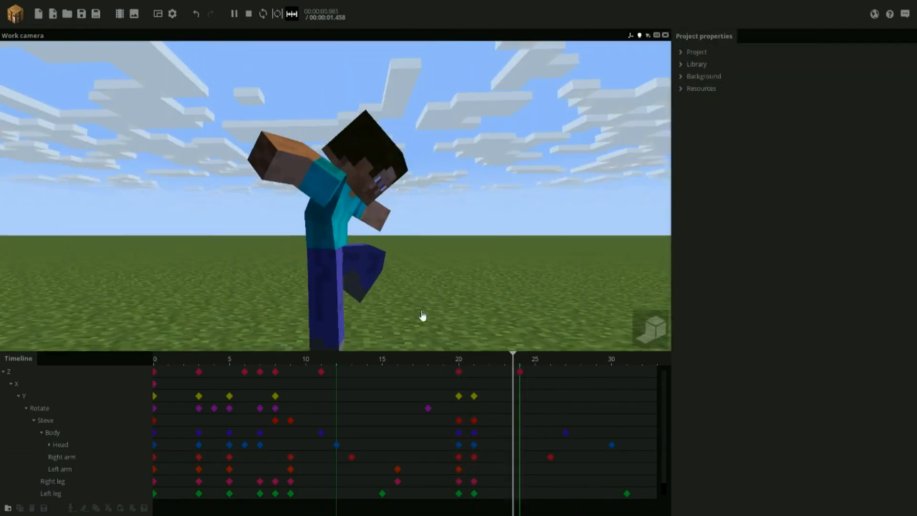
Play back the flip and landing several times from around frame 8 to check Steve's motion.
{"action": "key", "text": "space"}
{"action": "key", "text": "space"}
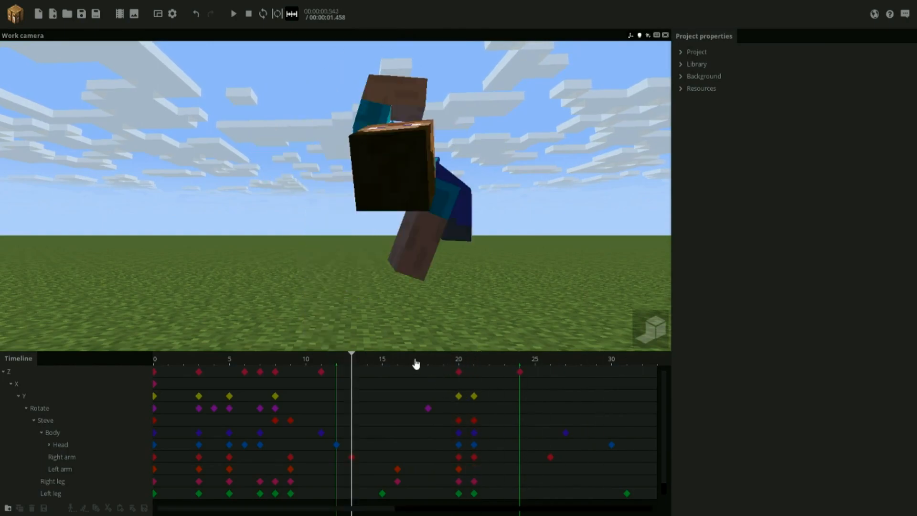
{"action": "left_click", "coordinate": [304, 372]}
{"action": "key", "text": "space"}
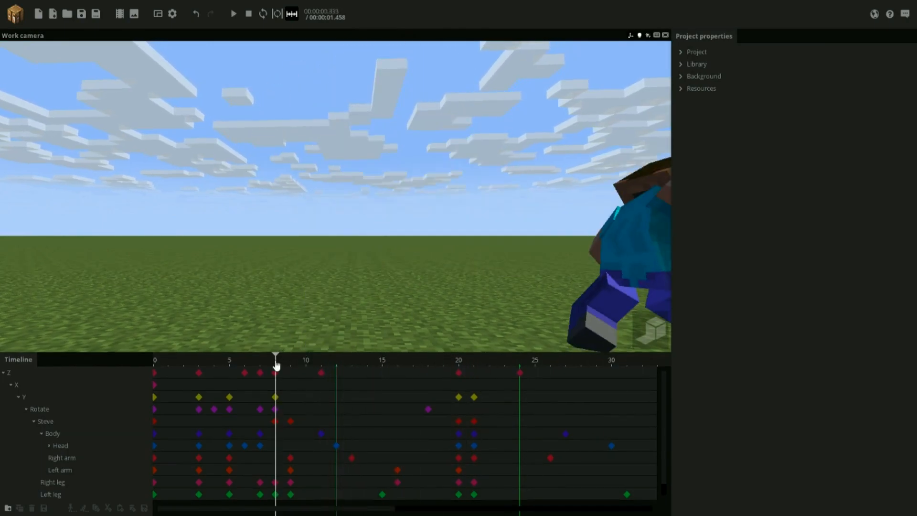
{"action": "key", "text": "space"}
{"action": "key", "text": "space"}
{"action": "key", "text": "space"}
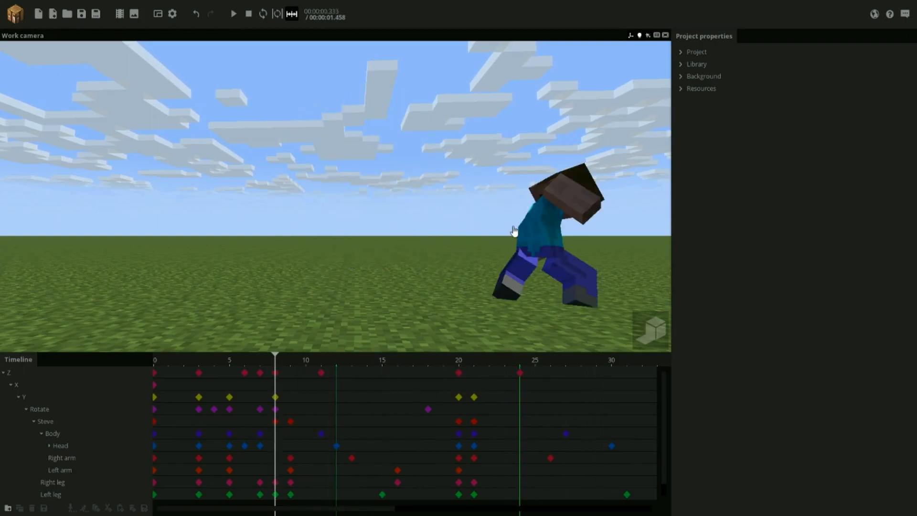
Key the left arm at frame 21 with about 117° on Z and an 88° bend, and at frame 26 with about 55° on Y.
{"action": "left_click", "coordinate": [398, 470]}
{"action": "left_click", "coordinate": [459, 470]}
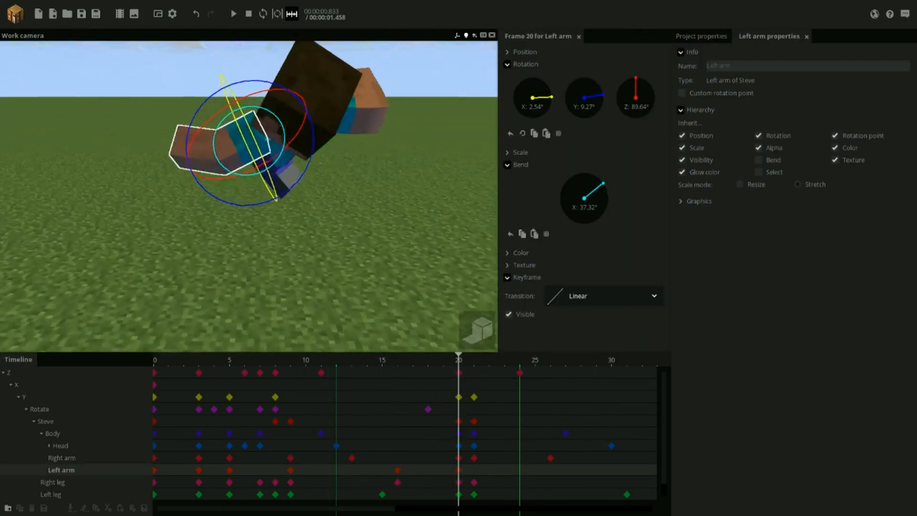
{"action": "left_click", "coordinate": [477, 474]}
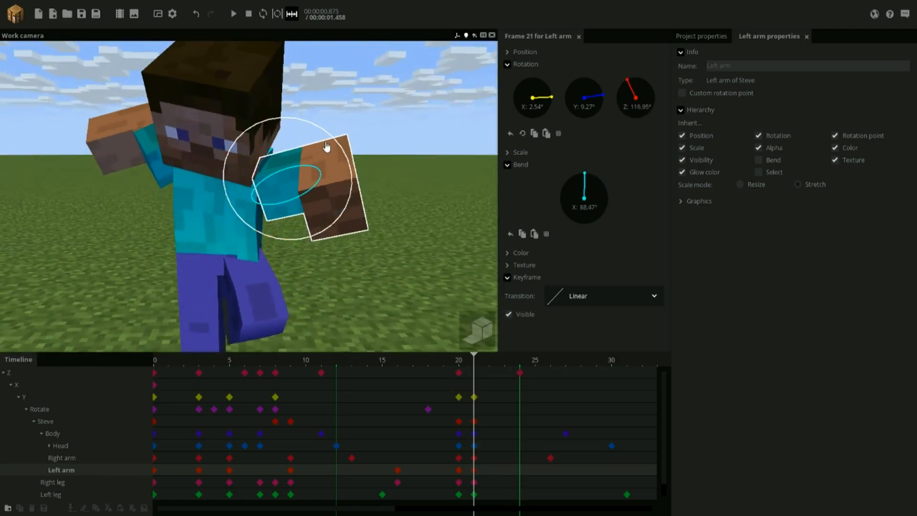
{"action": "left_click_drag", "start_coordinate": [328, 147], "coordinate": [329, 147]}
{"action": "right_click_drag", "start_coordinate": [350, 172], "coordinate": [350, 172]}
{"action": "left_click", "coordinate": [545, 470]}
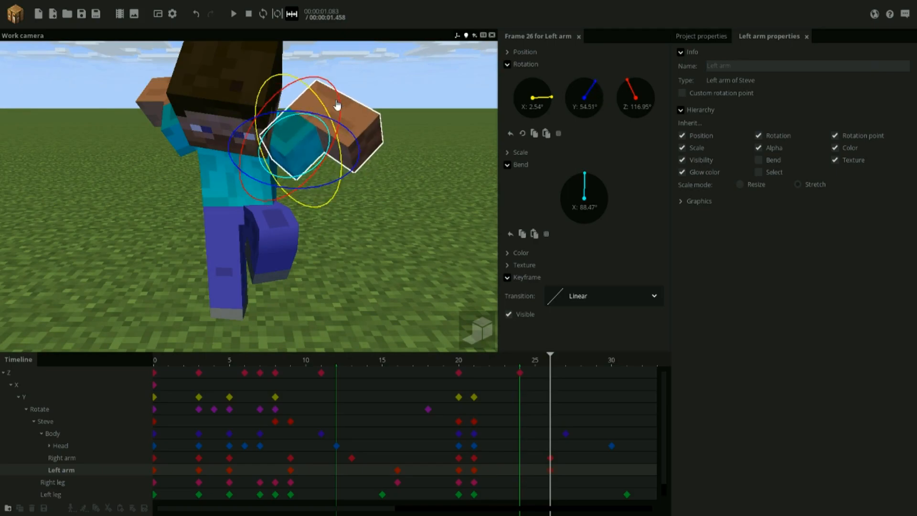
Adjust the left arm's frame 21 pose to about 39° on Y and 95° on Z, and change that keyframe's transition.
{"action": "left_click", "coordinate": [474, 470]}
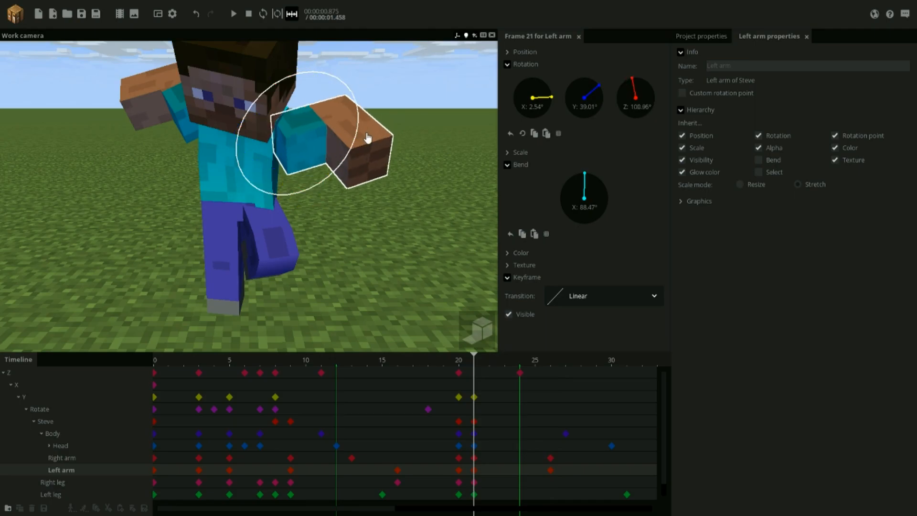
{"action": "left_click_drag", "start_coordinate": [362, 166], "coordinate": [362, 166]}
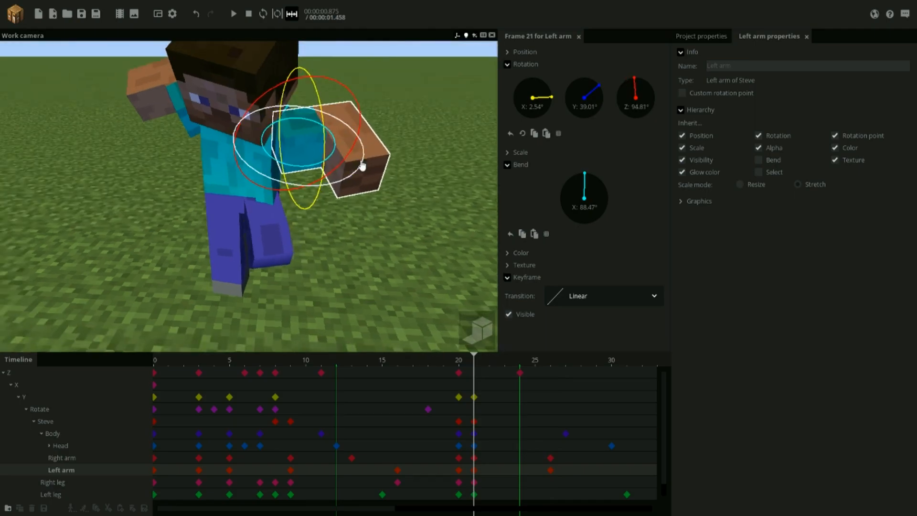
{"action": "left_click", "coordinate": [591, 301]}
{"action": "left_click", "coordinate": [564, 447]}
{"action": "key", "text": "space"}
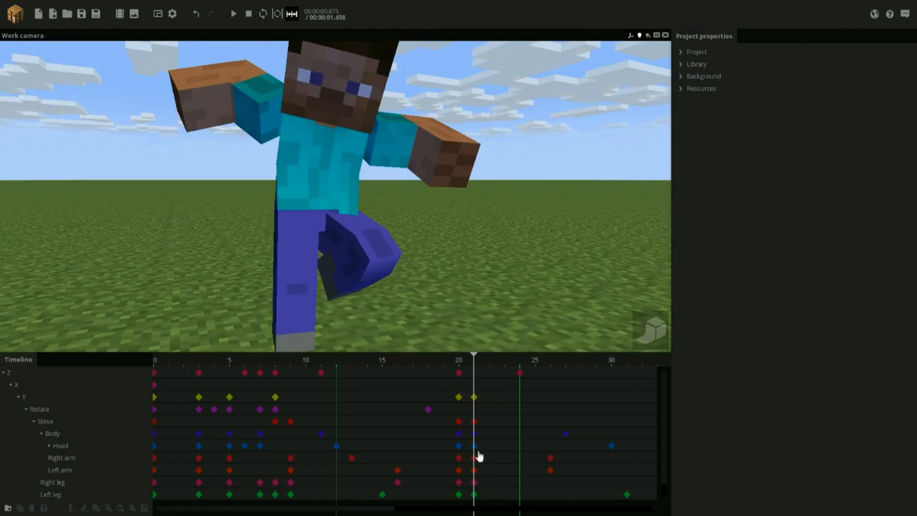
Check the head's keyframes at frames 21 and 30 and play back the landing from frame 20.
{"action": "left_click", "coordinate": [475, 446]}
{"action": "left_click", "coordinate": [611, 446]}
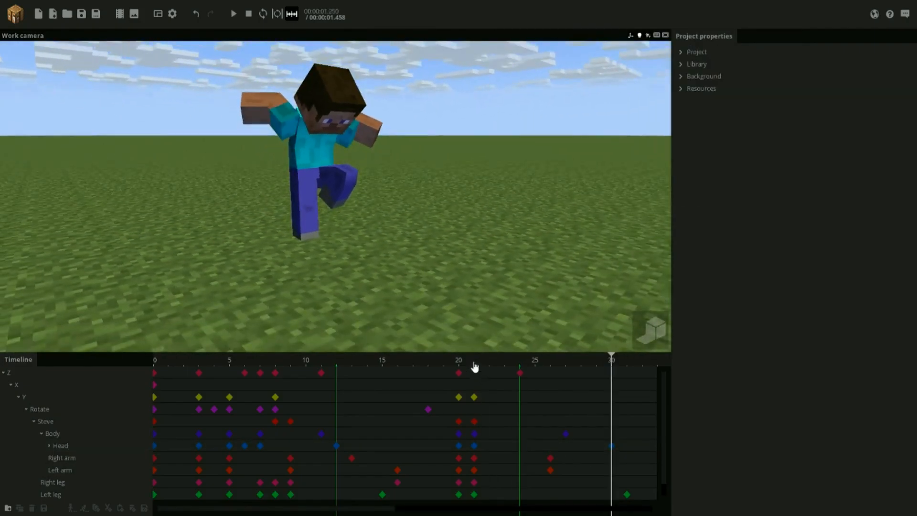
{"action": "left_click", "coordinate": [462, 363]}
{"action": "key", "text": "space"}
{"action": "key", "text": "space"}
{"action": "key", "text": "space"}
{"action": "left_click_drag", "start_coordinate": [458, 371], "coordinate": [401, 375]}
Change the transition of the first Z folder's frame 20 keyframe and inspect its frame 24 keyframe.
{"action": "left_click", "coordinate": [458, 373]}
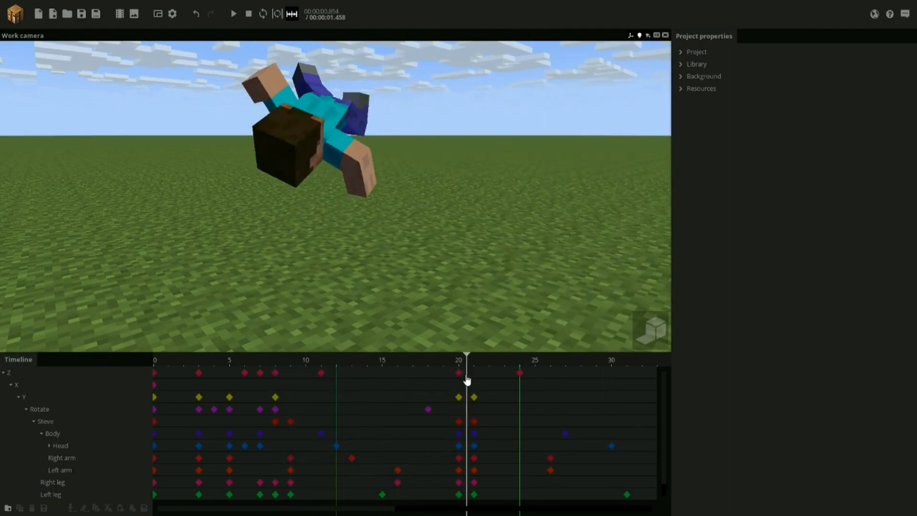
{"action": "left_click", "coordinate": [604, 256]}
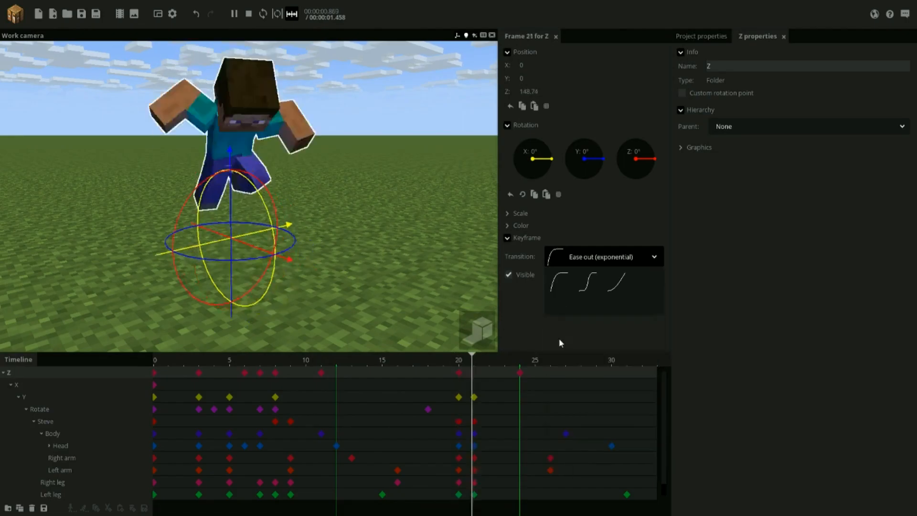
{"action": "left_click", "coordinate": [556, 338]}
{"action": "left_click", "coordinate": [519, 373]}
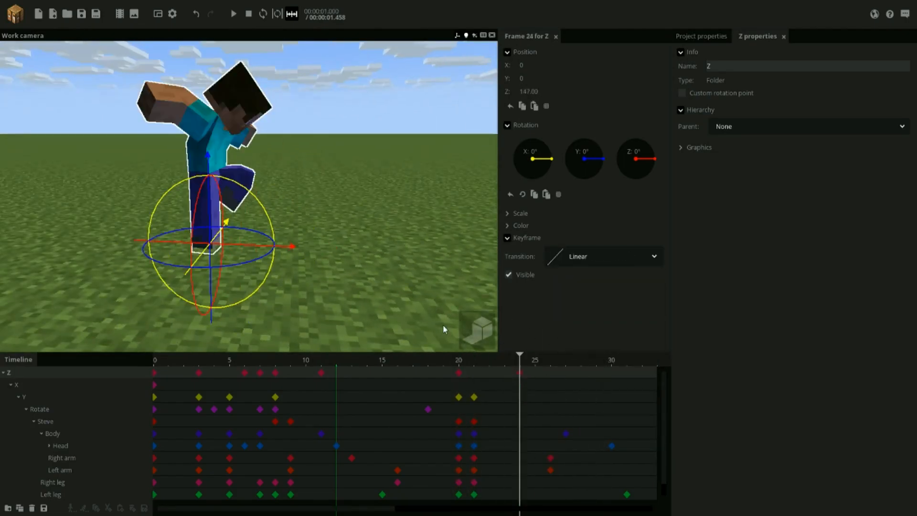
Raise the Y folder's frame 21 keyframe to about 3.48 on Y.
{"action": "left_click", "coordinate": [460, 399]}
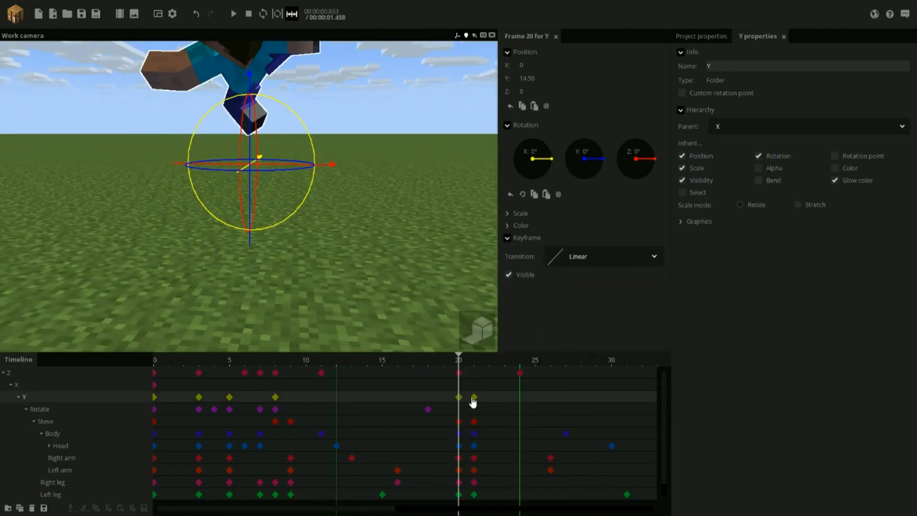
{"action": "left_click_drag", "start_coordinate": [473, 399], "coordinate": [492, 396]}
{"action": "left_click", "coordinate": [460, 397]}
{"action": "scroll", "coordinate": [504, 410], "scroll_direction": "down", "scroll_amount": 7}
{"action": "scroll", "coordinate": [196, 405], "scroll_direction": "up", "scroll_amount": 5}
{"action": "left_click", "coordinate": [201, 397]}
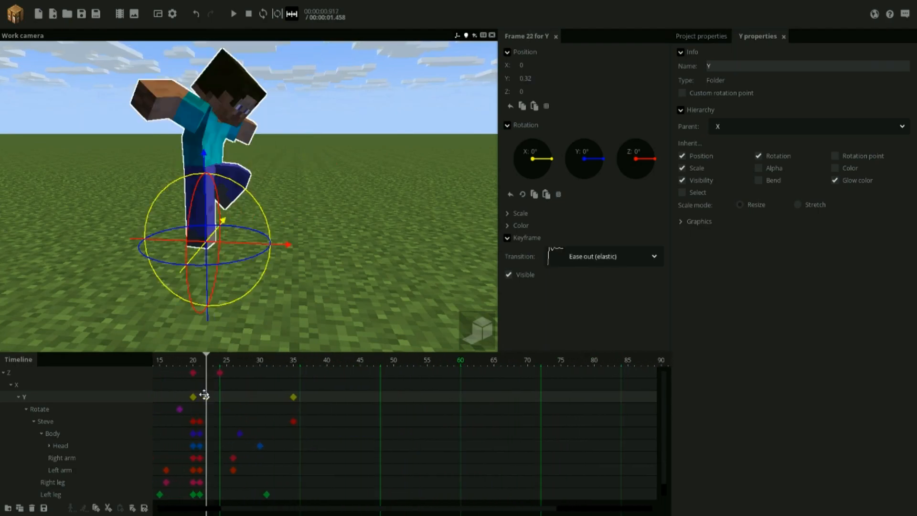
{"action": "left_click_drag", "start_coordinate": [273, 293], "coordinate": [272, 271]}
{"action": "left_click_drag", "start_coordinate": [211, 157], "coordinate": [210, 138]}
Set the transition of the Y folder's frame 21 keyframe to Ease out (back).
{"action": "key", "text": "space"}
{"action": "key", "text": "space"}
{"action": "left_click", "coordinate": [554, 257]}
{"action": "scroll", "coordinate": [589, 410], "scroll_direction": "down", "scroll_amount": 3}
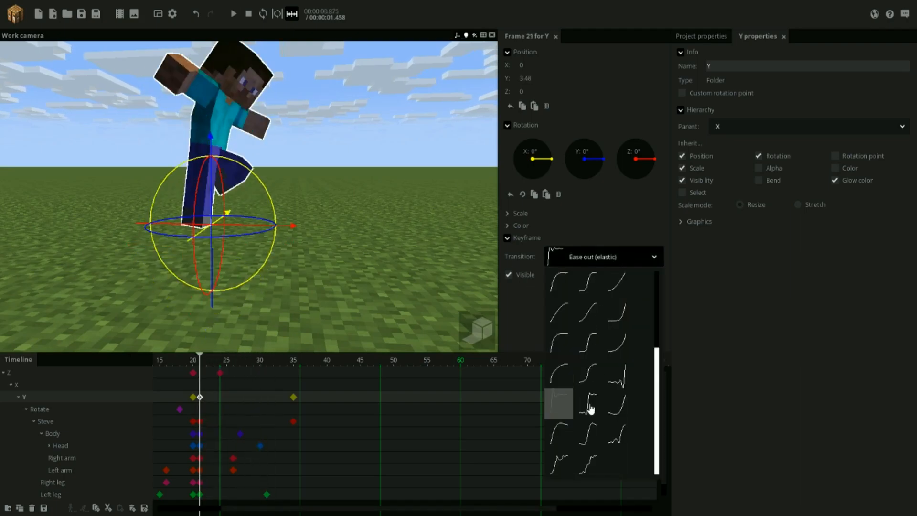
{"action": "left_click", "coordinate": [547, 431]}
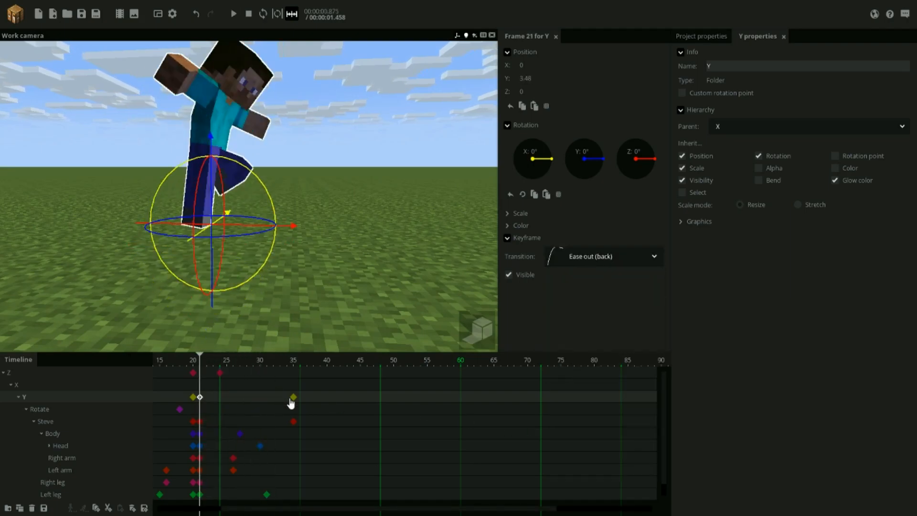
Move the Y folder's frame 35 keyframe to frame 23 and play back the landing from frame 20.
{"action": "left_click", "coordinate": [200, 398]}
{"action": "left_click", "coordinate": [234, 396]}
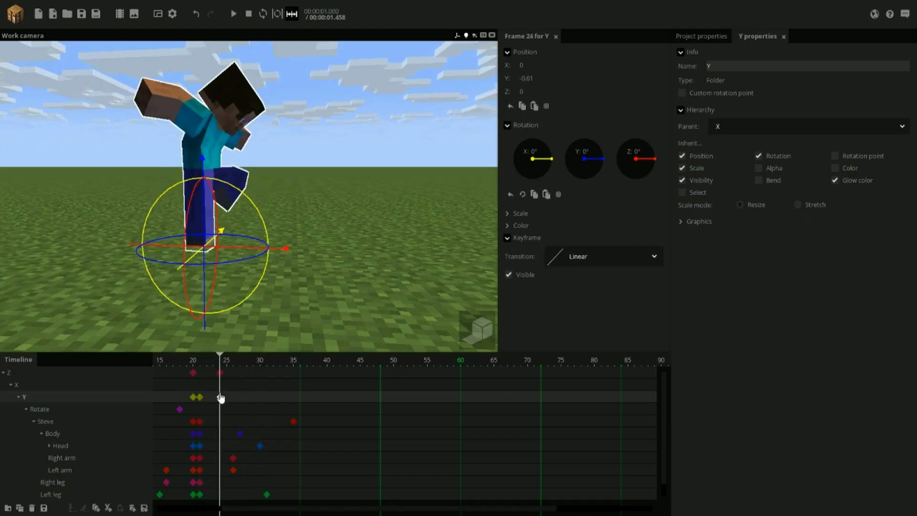
{"action": "middle_click_drag", "start_coordinate": [309, 388], "coordinate": [293, 388]}
{"action": "left_click_drag", "start_coordinate": [225, 396], "coordinate": [209, 396]}
{"action": "left_click", "coordinate": [177, 398]}
{"action": "left_click", "coordinate": [163, 397]}
{"action": "key", "text": "space"}
{"action": "left_click", "coordinate": [178, 397]}
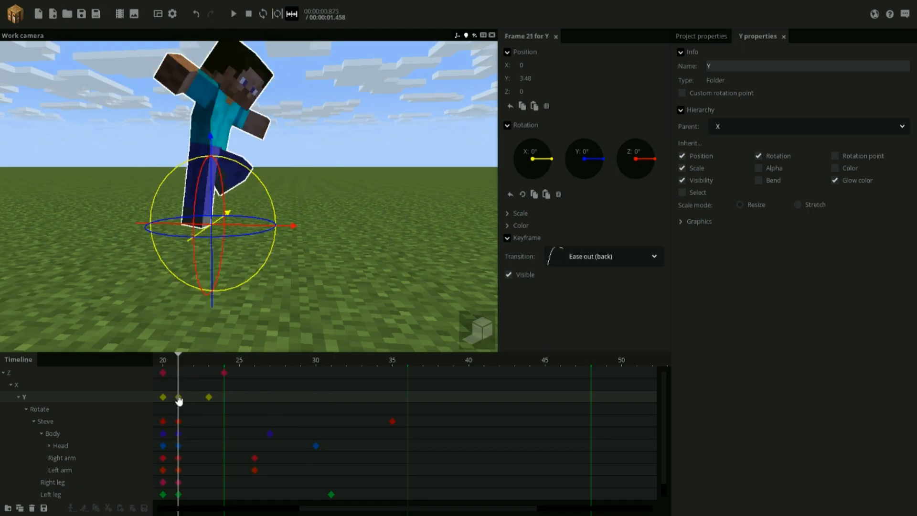
Set the Steve instance's frame 21 transition to Ease out (back) and move its frame 35 keyframe to frame 23.
{"action": "left_click", "coordinate": [191, 193]}
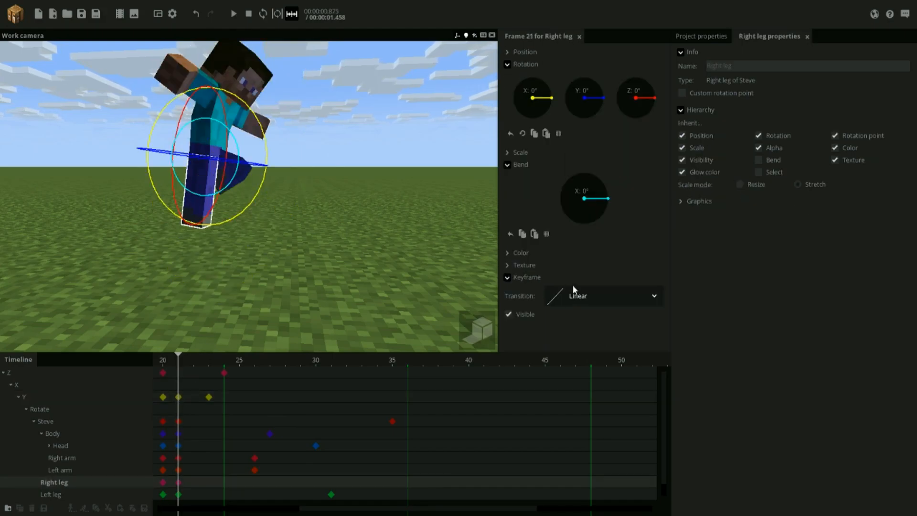
{"action": "left_click", "coordinate": [179, 446]}
{"action": "left_click", "coordinate": [179, 433]}
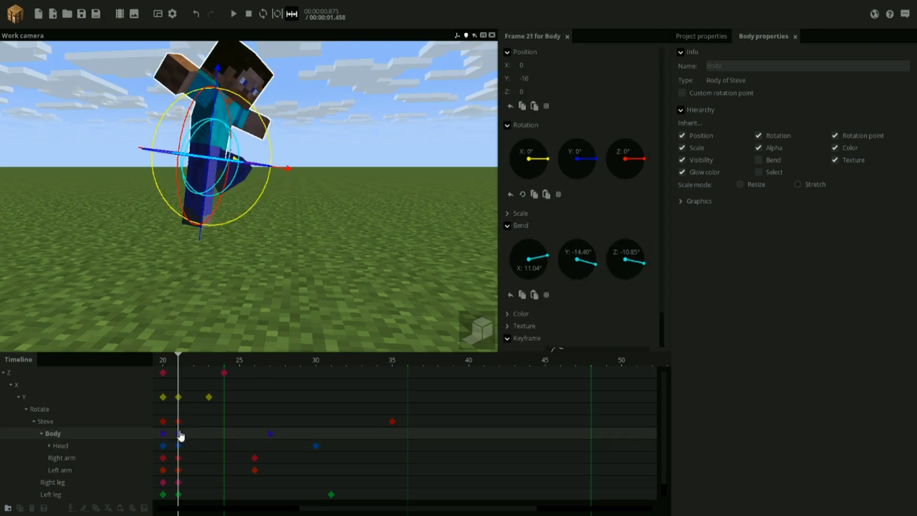
{"action": "left_click", "coordinate": [179, 421]}
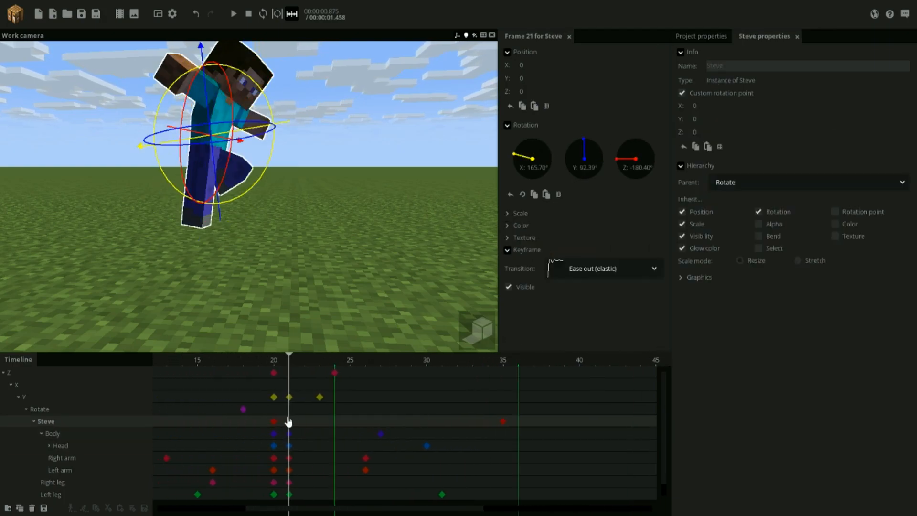
{"action": "left_click", "coordinate": [592, 268]}
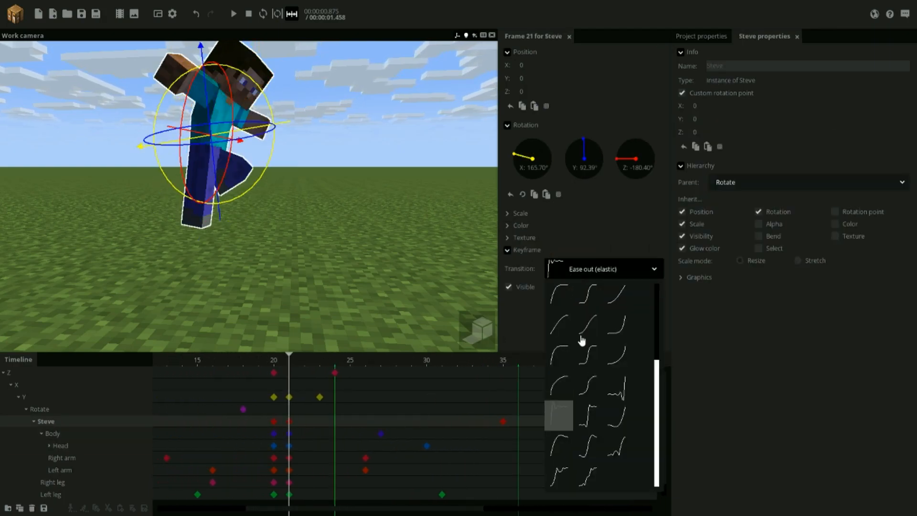
{"action": "left_click", "coordinate": [554, 450]}
{"action": "left_click_drag", "start_coordinate": [499, 427], "coordinate": [440, 416]}
{"action": "key", "text": "space"}
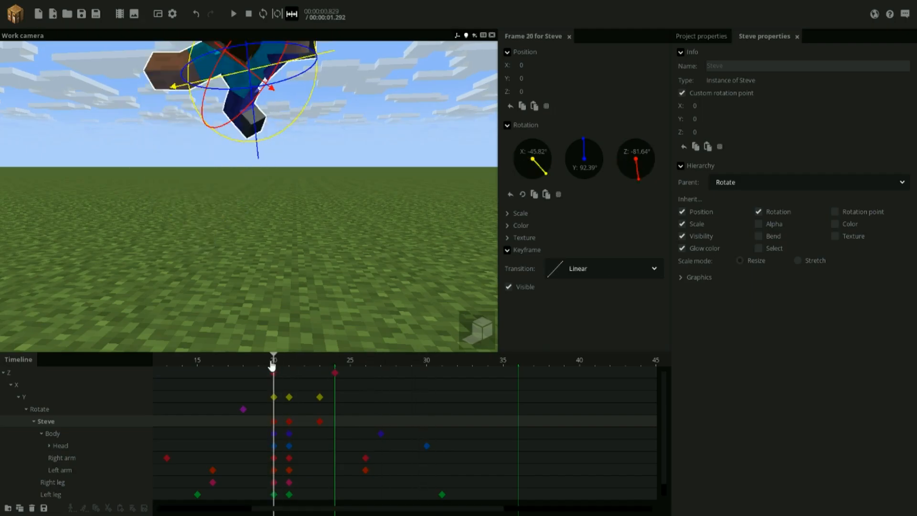
{"action": "key", "text": "space"}
Move the right arm's and left arm's frame 26 keyframes together to frame 23.
{"action": "left_click_drag", "start_coordinate": [467, 437], "coordinate": [386, 444]}
{"action": "left_click_drag", "start_coordinate": [388, 456], "coordinate": [352, 454]}
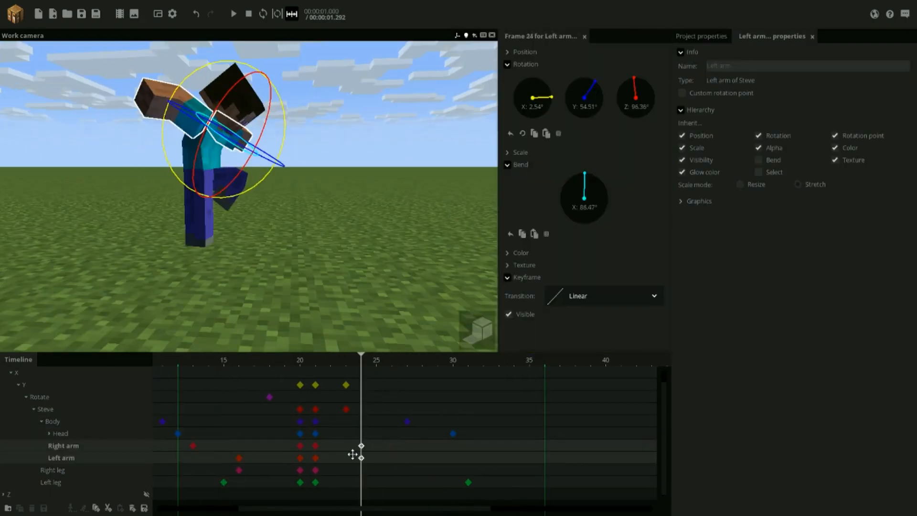
{"action": "left_click", "coordinate": [315, 458]}
{"action": "left_click", "coordinate": [377, 312]}
Play back the whole animation from the start to check the flip and the tightened landing.
{"action": "key", "text": "space"}
{"action": "left_click_drag", "start_coordinate": [320, 365], "coordinate": [173, 371]}
{"action": "key", "text": "space"}
{"action": "scroll", "coordinate": [382, 407], "scroll_direction": "down", "scroll_amount": 5}
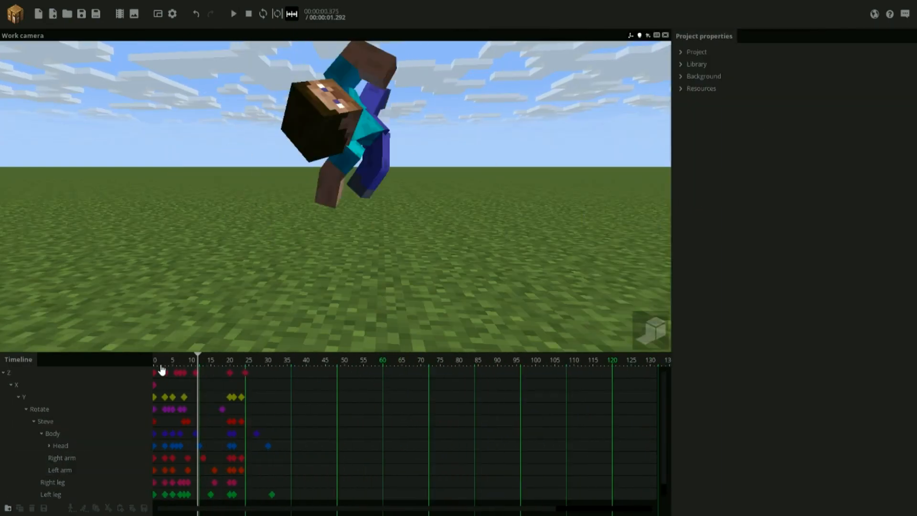
{"action": "key", "text": "space"}
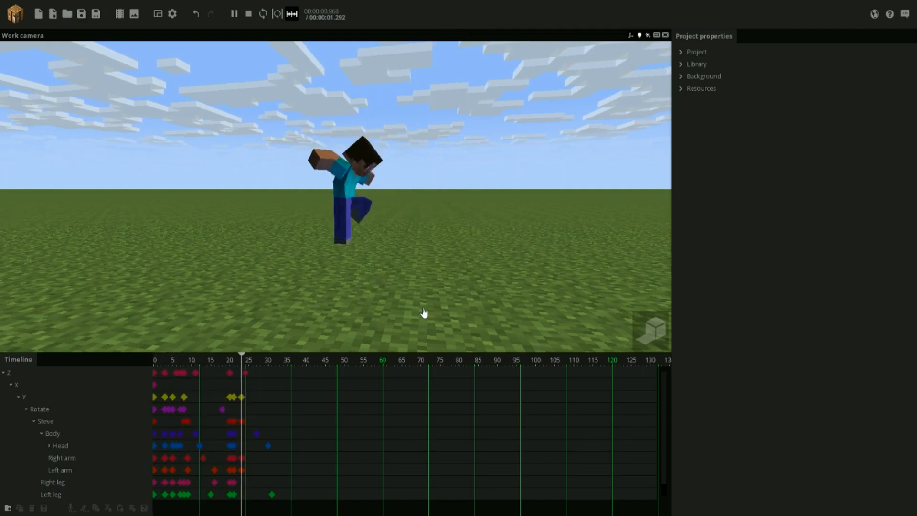
{"action": "key", "text": "space"}
Collapse the first Z folder and make the second Steve's hidden Z folder visible.
{"action": "left_click", "coordinate": [4, 373]}
{"action": "left_click", "coordinate": [25, 388]}
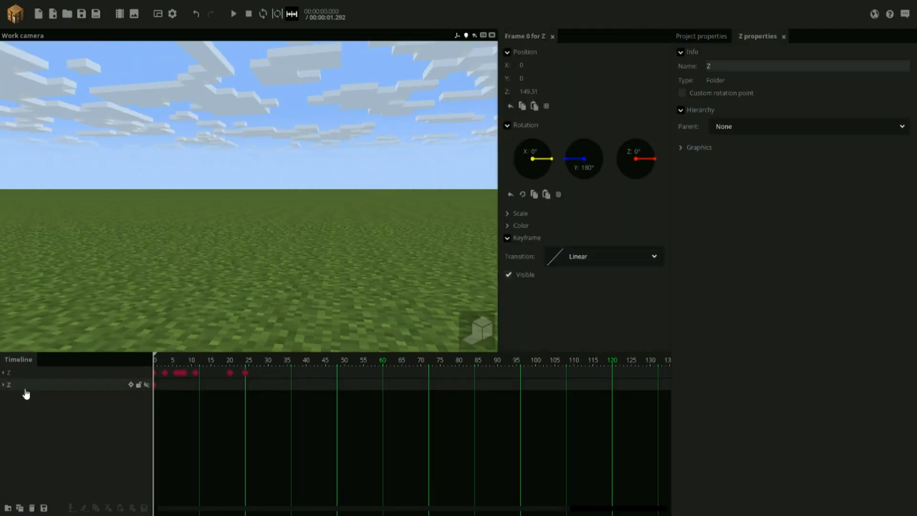
{"action": "left_click", "coordinate": [147, 384]}
{"action": "scroll", "coordinate": [130, 271], "scroll_direction": "up", "scroll_amount": 1}
{"action": "mouse_move", "coordinate": [131, 271]}
{"action": "left_mouse_down"}
{"action": "mouse_move", "coordinate": [111, 296]}
{"action": "mouse_move", "coordinate": [143, 274]}
{"action": "left_mouse_up"}
{"action": "scroll", "coordinate": [165, 391], "scroll_direction": "up", "scroll_amount": 4, "text": "ctrl"}
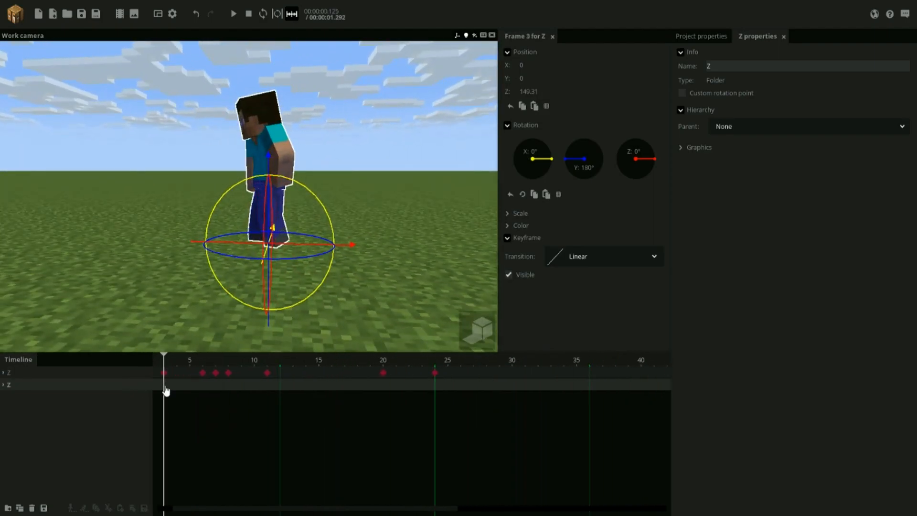
Add a keyframe at frame 3 to the second Steve's Z folder and view both characters together.
{"action": "left_click_drag", "start_coordinate": [175, 385], "coordinate": [203, 386]}
{"action": "mouse_move", "coordinate": [131, 313]}
{"action": "left_mouse_down"}
{"action": "mouse_move", "coordinate": [101, 329]}
{"action": "mouse_move", "coordinate": [131, 313]}
{"action": "left_mouse_up"}
{"action": "middle_click_drag", "start_coordinate": [170, 390], "coordinate": [224, 390]}
{"action": "left_click_drag", "start_coordinate": [194, 385], "coordinate": [175, 383]}
{"action": "left_click_drag", "start_coordinate": [141, 301], "coordinate": [95, 282]}
{"action": "scroll", "coordinate": [142, 302], "scroll_direction": "down", "scroll_amount": 4}
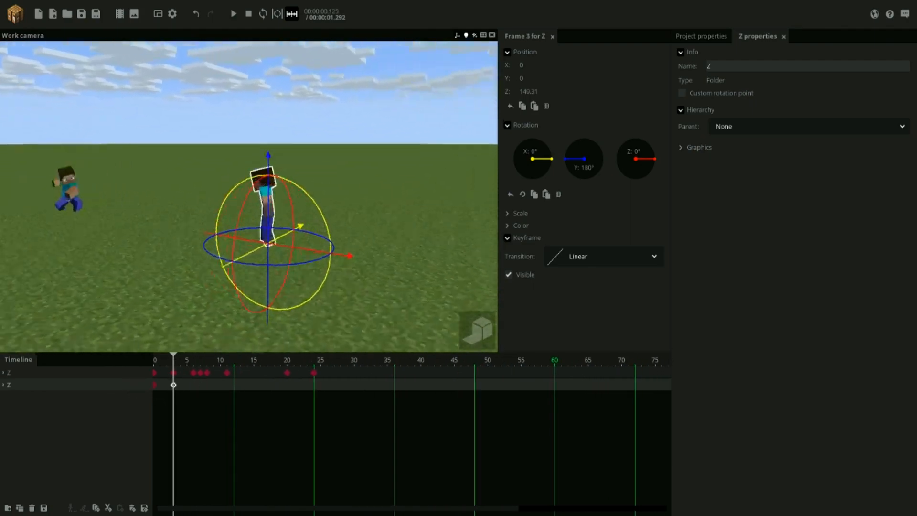
{"action": "left_click", "coordinate": [188, 393]}
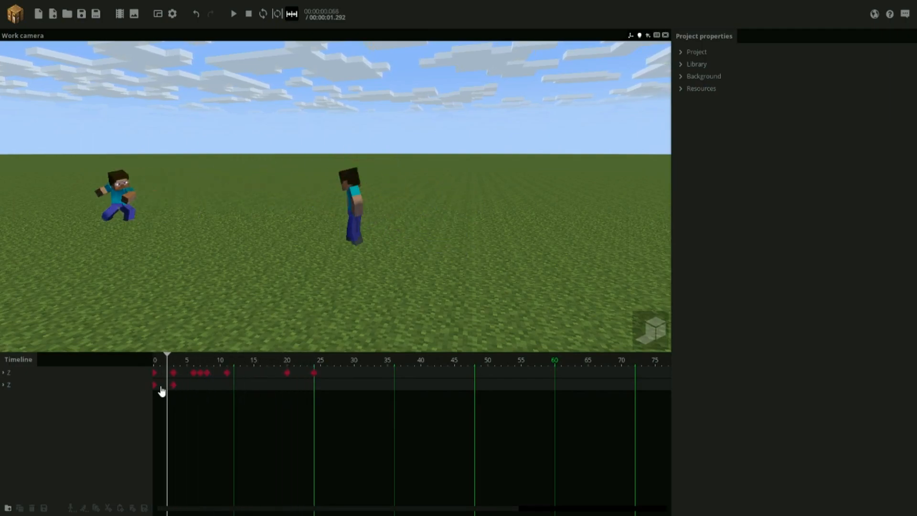
Hide the second Steve's Z folder and delete its frame 3 keyframe.
{"action": "left_click", "coordinate": [47, 388]}
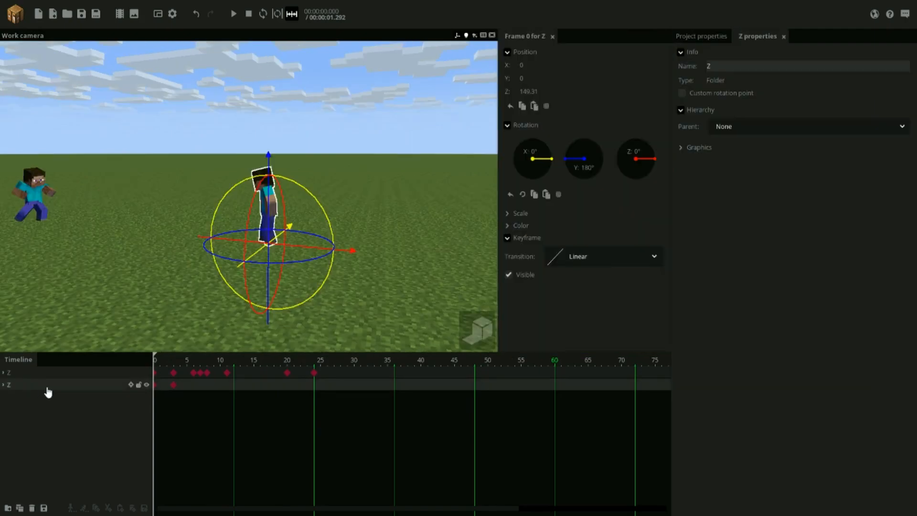
{"action": "left_click", "coordinate": [146, 386]}
{"action": "left_click_drag", "start_coordinate": [193, 388], "coordinate": [173, 388]}
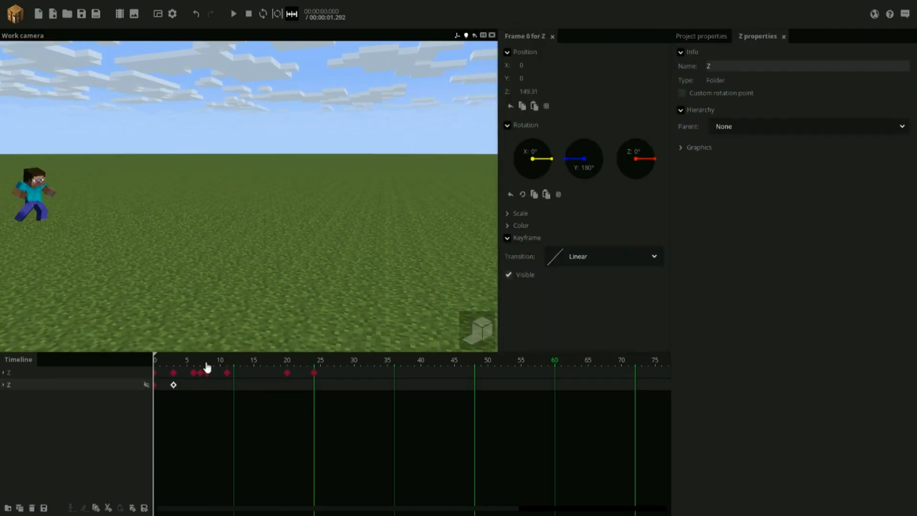
{"action": "left_click", "coordinate": [251, 300]}
{"action": "key", "text": "space"}
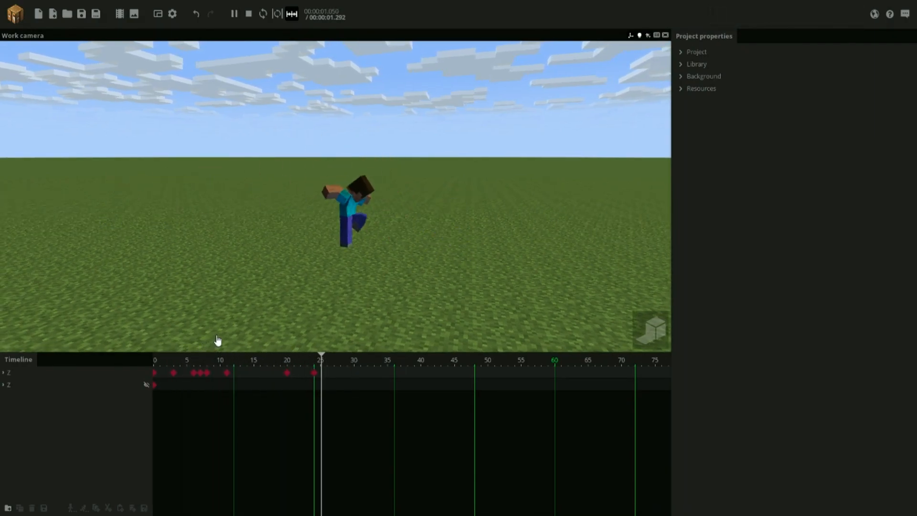
{"action": "left_click", "coordinate": [220, 365]}
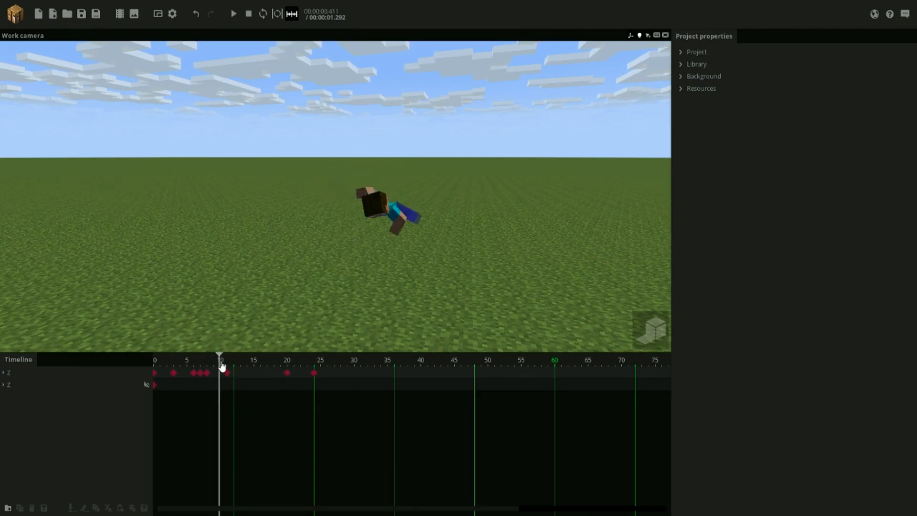
Examine the first Steve's Z folder keyframes at frames 20 and 24 and scrub through the landing.
{"action": "left_click", "coordinate": [288, 373]}
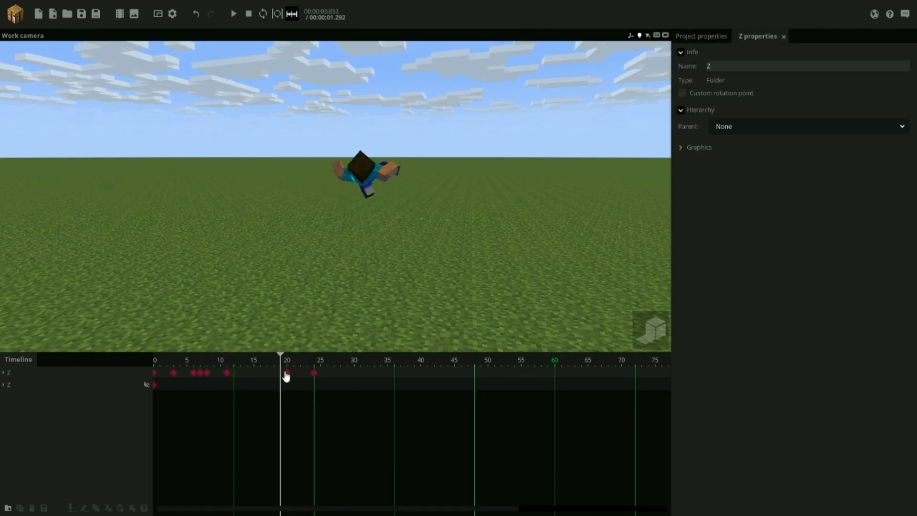
{"action": "scroll", "coordinate": [395, 275], "scroll_direction": "up", "scroll_amount": 5}
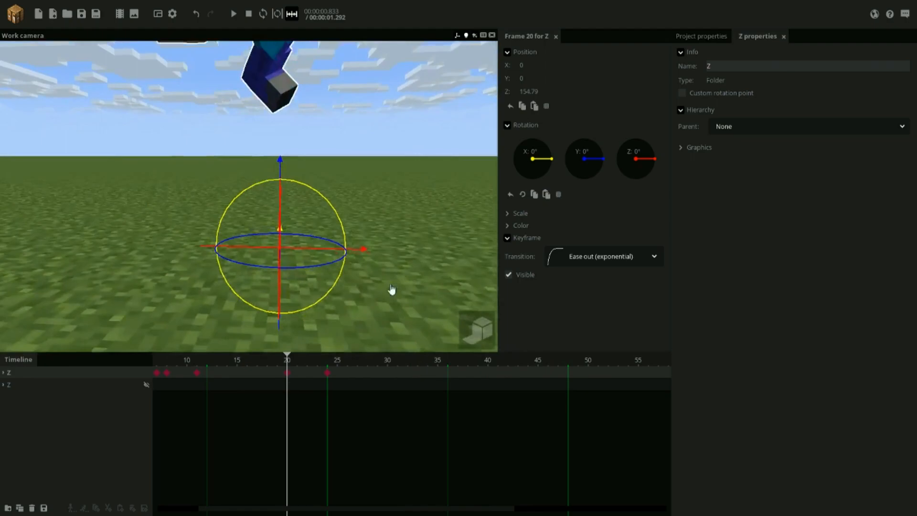
{"action": "left_click_drag", "start_coordinate": [295, 362], "coordinate": [300, 366]}
{"action": "scroll", "coordinate": [289, 364], "scroll_direction": "up", "scroll_amount": 2}
{"action": "left_click", "coordinate": [354, 377]}
{"action": "left_click", "coordinate": [345, 375]}
{"action": "left_click_drag", "start_coordinate": [371, 279], "coordinate": [374, 281]}
{"action": "scroll", "coordinate": [363, 280], "scroll_direction": "down", "scroll_amount": 2}
{"action": "left_click_drag", "start_coordinate": [281, 230], "coordinate": [270, 232]}
{"action": "left_click_drag", "start_coordinate": [301, 360], "coordinate": [285, 361]}
{"action": "key", "text": "space"}
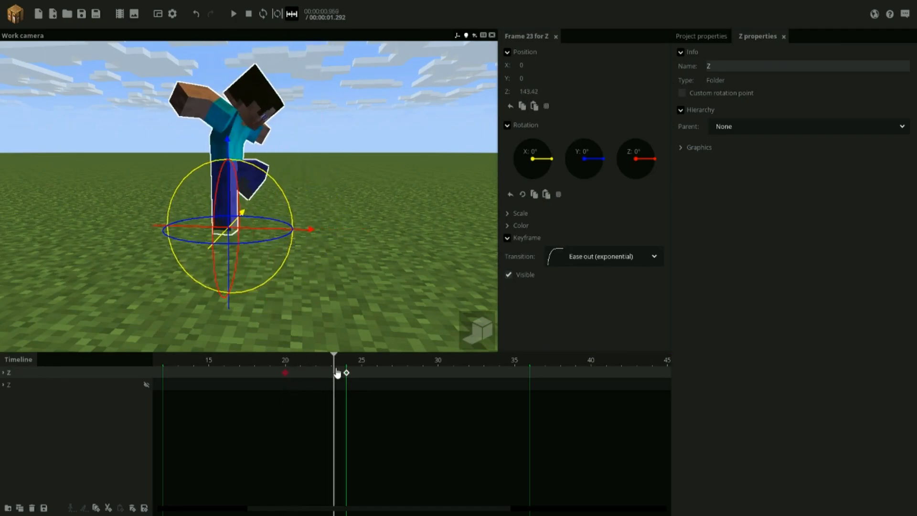
Deselect the Z folder and play back the whole flip and landing repeatedly from a wider camera view.
{"action": "left_click", "coordinate": [378, 295]}
{"action": "scroll", "coordinate": [278, 362], "scroll_direction": "down", "scroll_amount": 5}
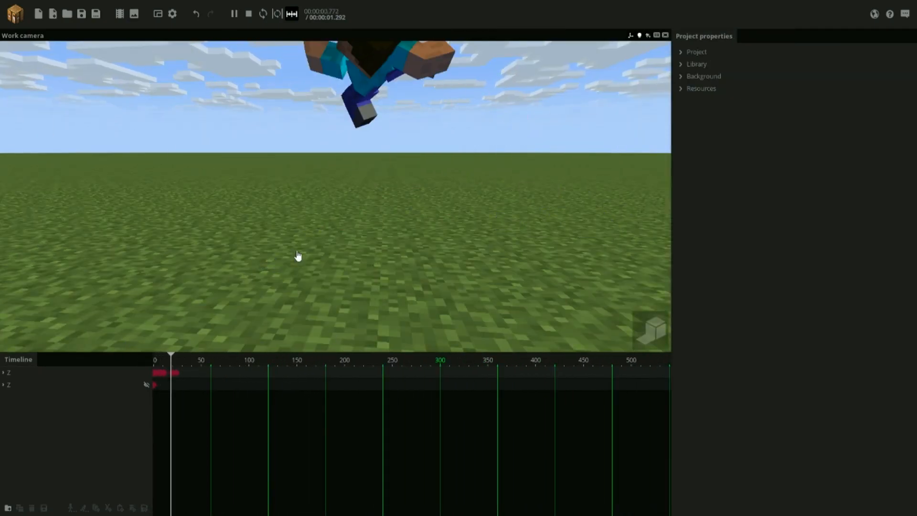
{"action": "left_click_drag", "start_coordinate": [377, 237], "coordinate": [371, 235]}
{"action": "key", "text": "space"}
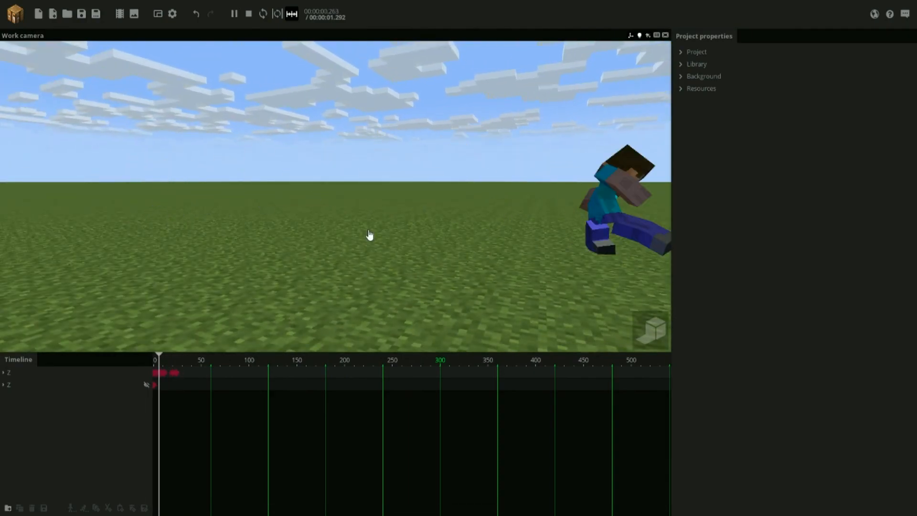
{"action": "left_click", "coordinate": [21, 19]}
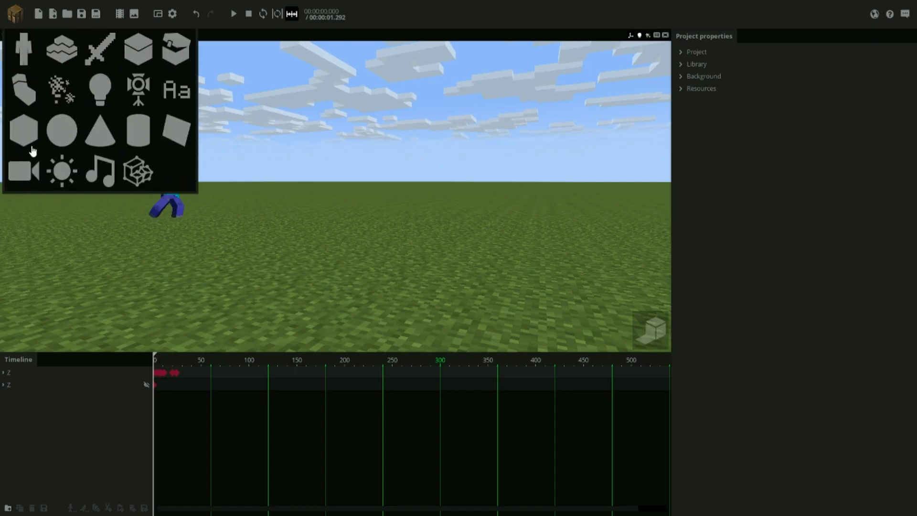
{"action": "left_click", "coordinate": [370, 194]}
{"action": "key", "text": "space"}
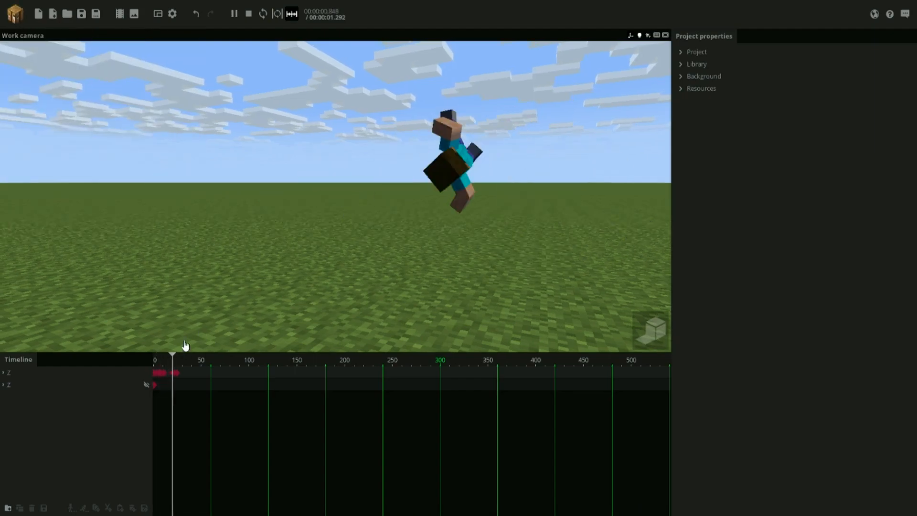
{"action": "key", "text": "space"}
{"action": "key", "text": "space"}
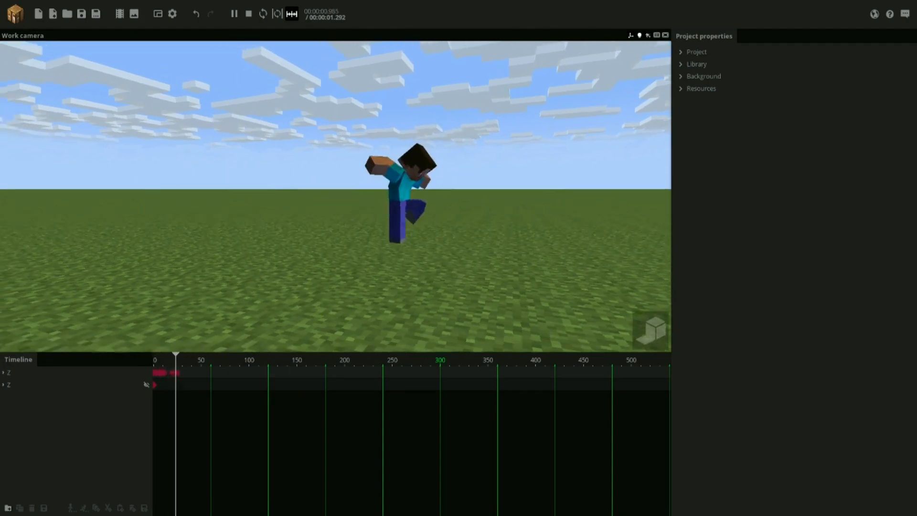
{"action": "key", "text": "space"}
{"action": "key", "text": "space"}
{"action": "right_click_drag", "start_coordinate": [451, 268], "coordinate": [466, 266]}
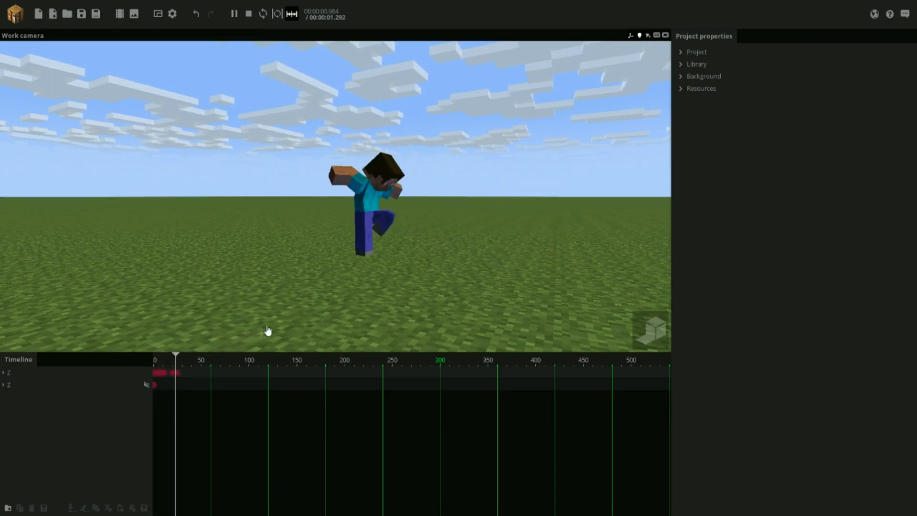
Replay the animation from the start to check the run-up, flip and landing, and save the project.
{"action": "key", "text": "space"}
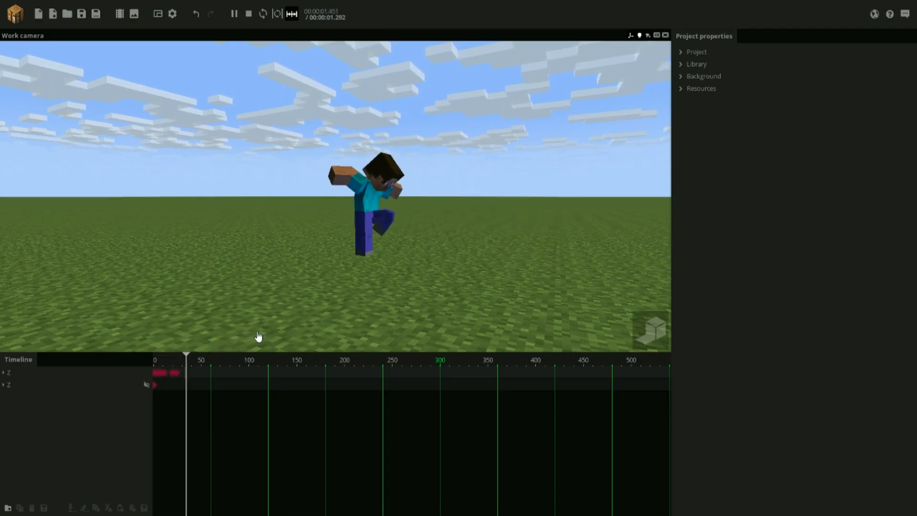
{"action": "key", "text": "space"}
{"action": "scroll", "coordinate": [162, 370], "scroll_direction": "up", "scroll_amount": 2}
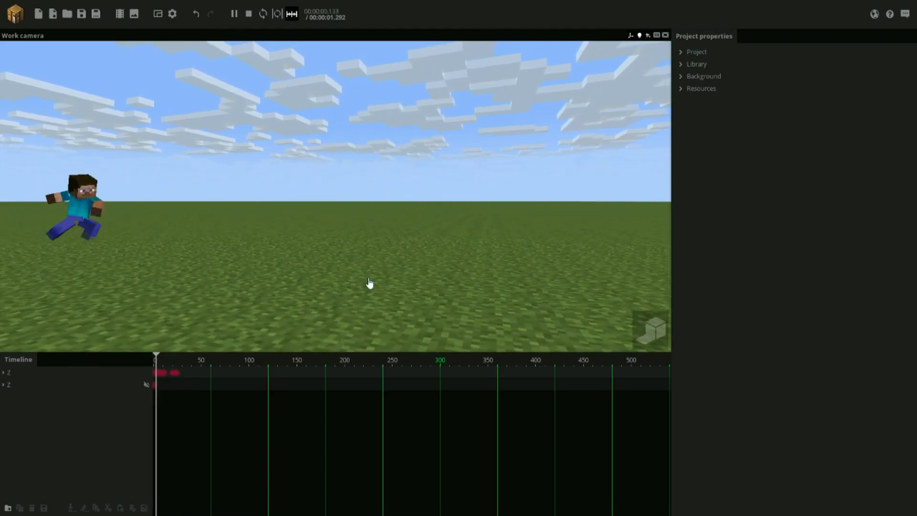
{"action": "key", "text": "space"}
{"action": "key", "text": "space"}
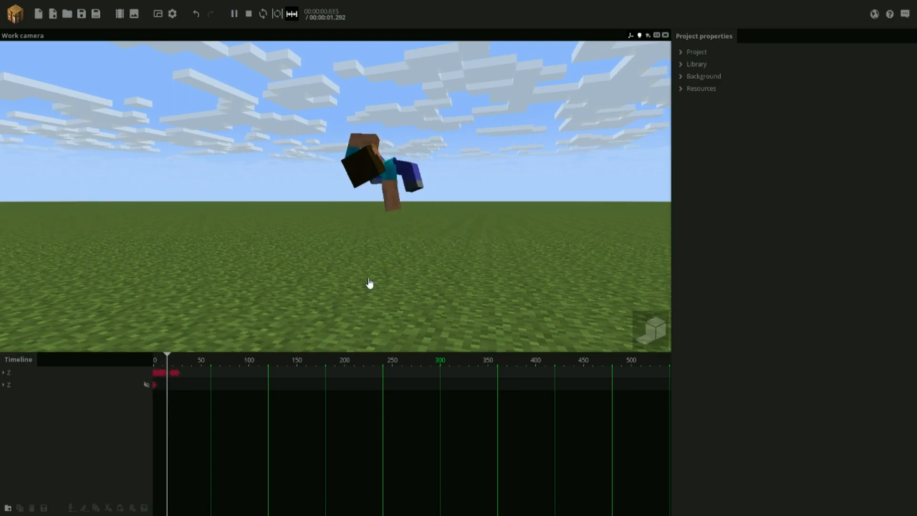
{"action": "key", "text": "space"}
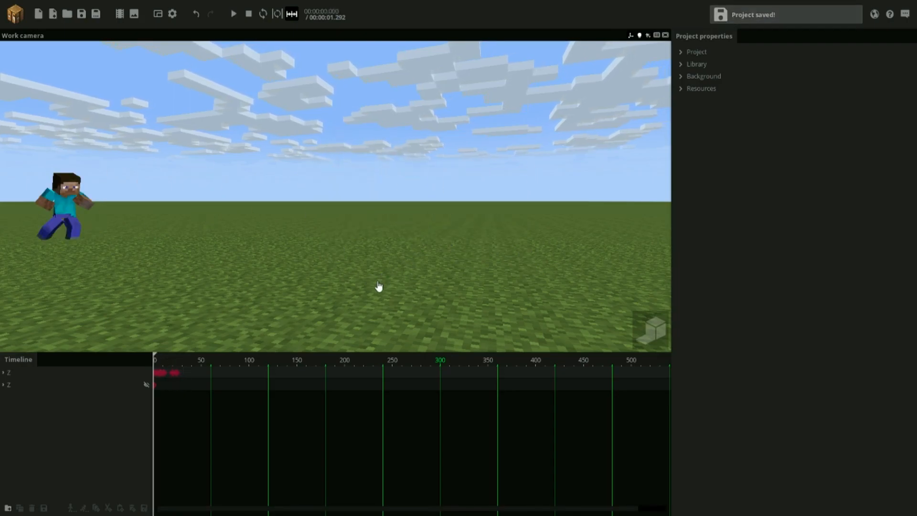
Reduce the timeline's height to enlarge the work camera view and reframe the first Steve's starting pose.
{"action": "left_click_drag", "start_coordinate": [334, 355], "coordinate": [336, 390]}
{"action": "mouse_move", "coordinate": [339, 341]}
{"action": "right_mouse_down"}
{"action": "mouse_move", "coordinate": [313, 338]}
{"action": "mouse_move", "coordinate": [353, 350]}
{"action": "mouse_move", "coordinate": [332, 340]}
{"action": "right_mouse_up"}
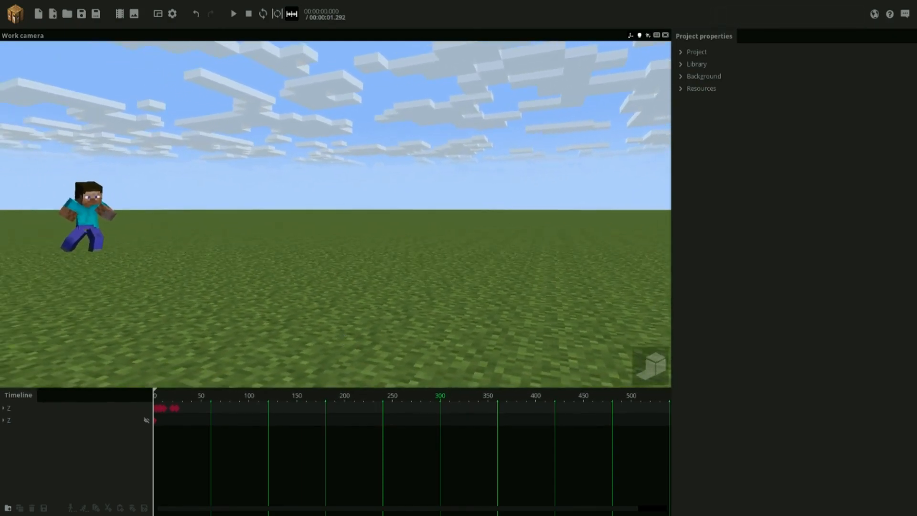
{"action": "right_click_drag", "start_coordinate": [304, 294], "coordinate": [306, 294]}
{"action": "key", "text": "s"}
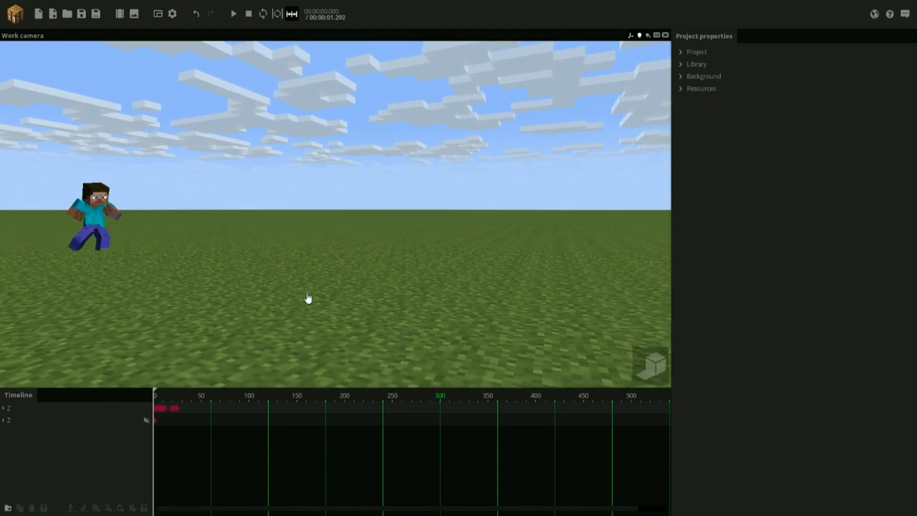